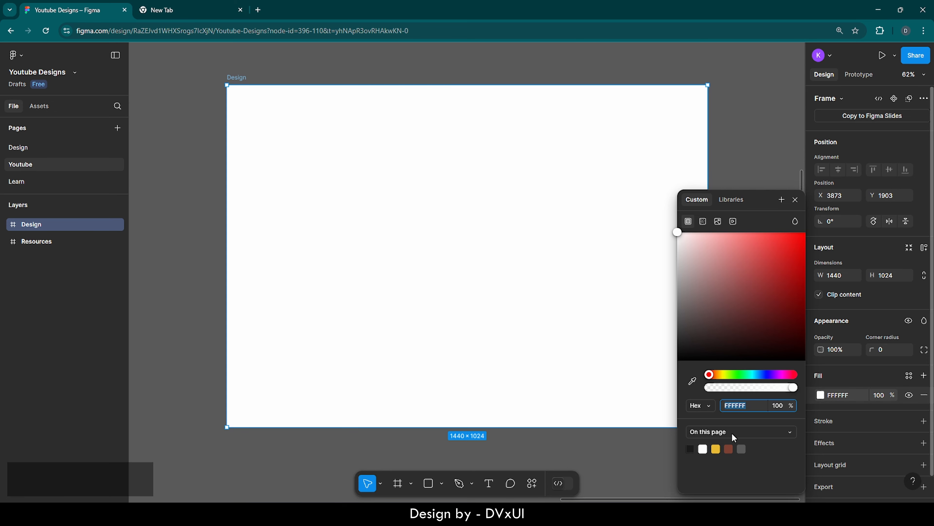
Change the Design frame's fill to the yellow E8BA33 from the page colours.
click(716, 449)
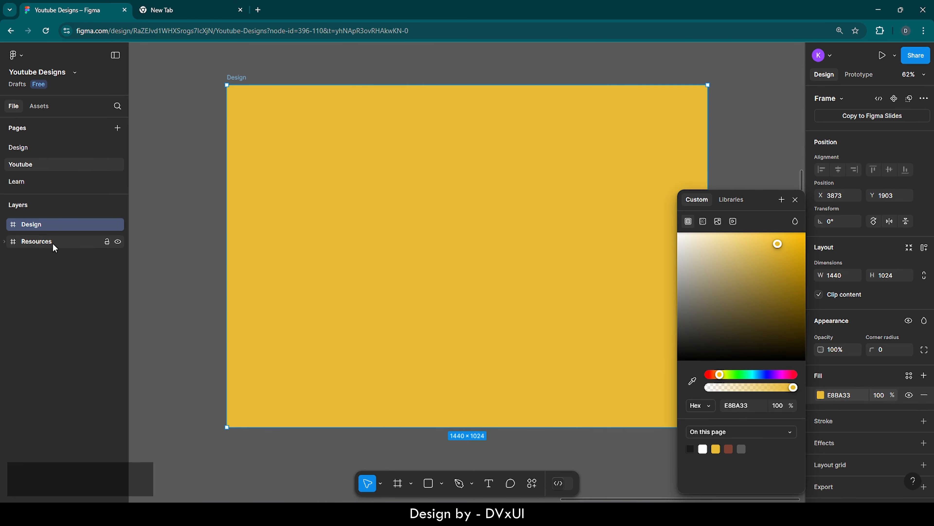
click(736, 152)
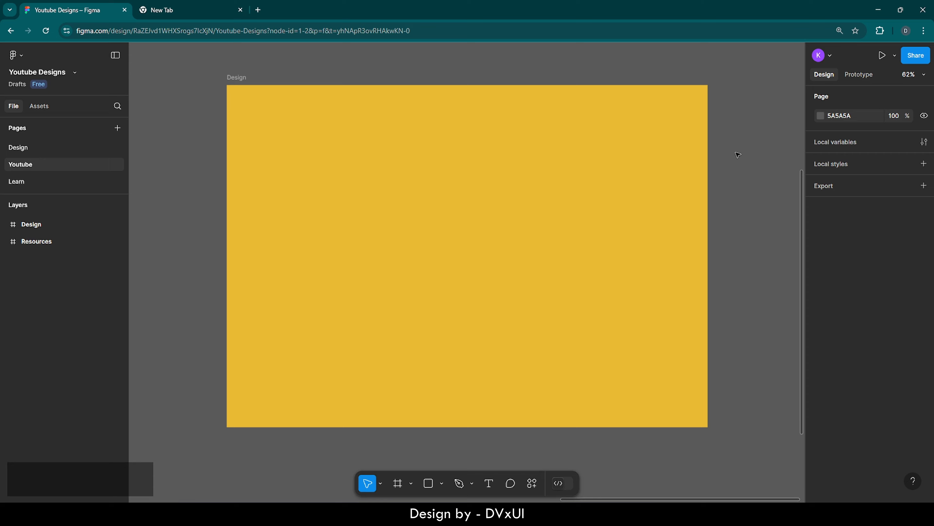
Add a stroke to the Design frame and set its weight to 6.
click(643, 179)
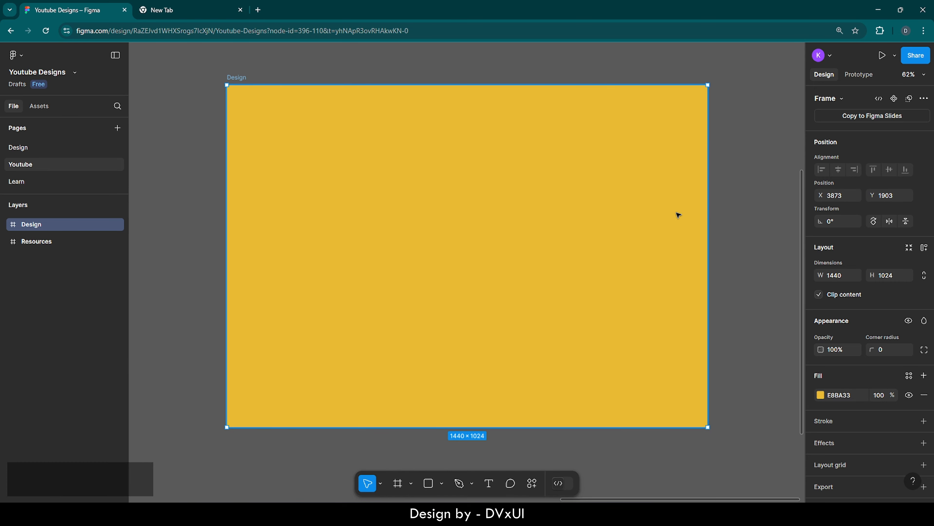
click(837, 421)
scroll(846, 427, down, 2)
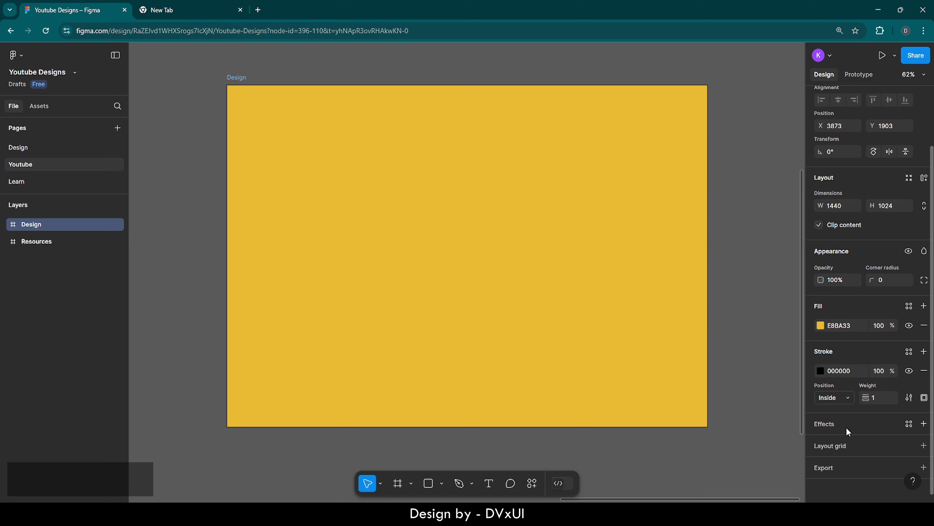
click(878, 402)
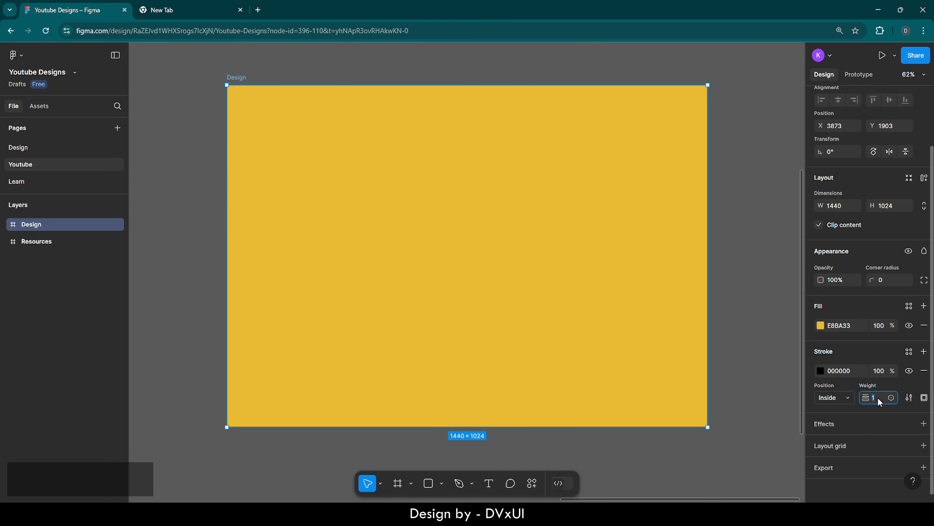
key(BackSpace)
text(6)
key(Return)
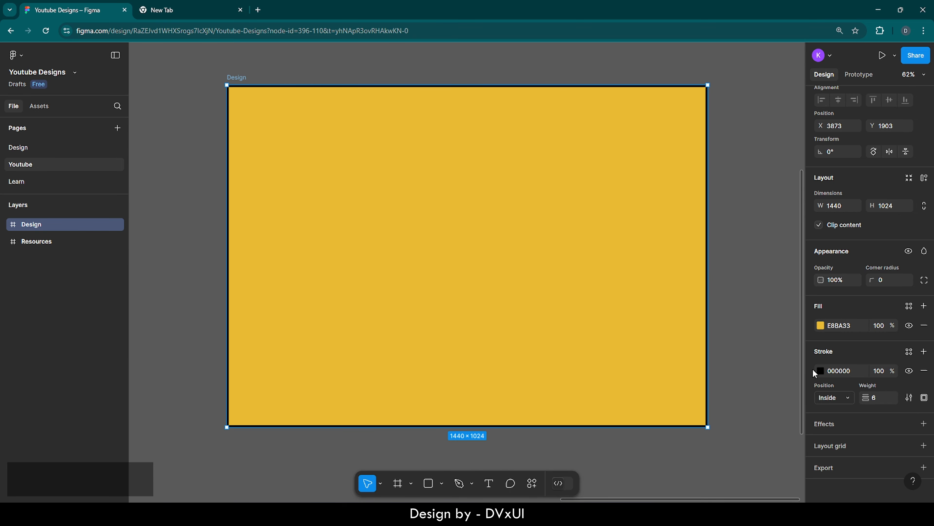
Change the Design frame's stroke colour to the reddish brown 7D4133 from the page colours.
click(820, 370)
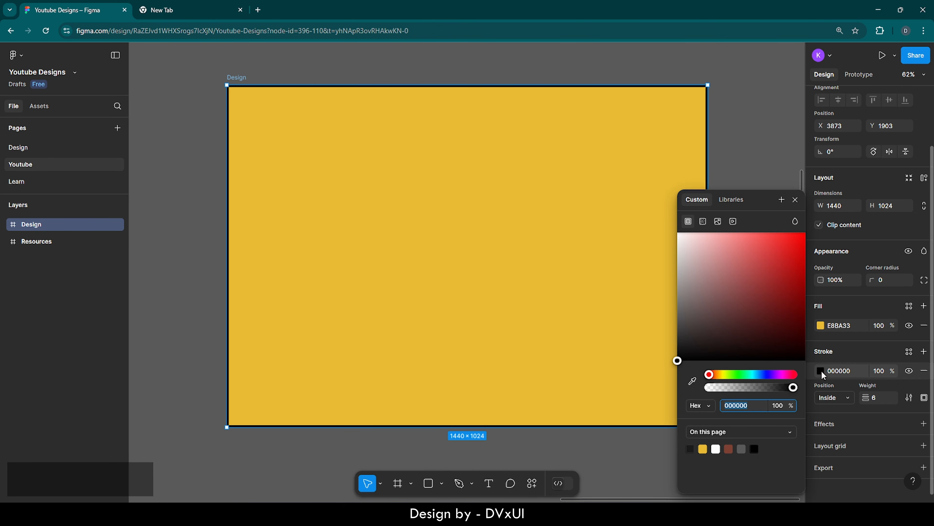
click(728, 448)
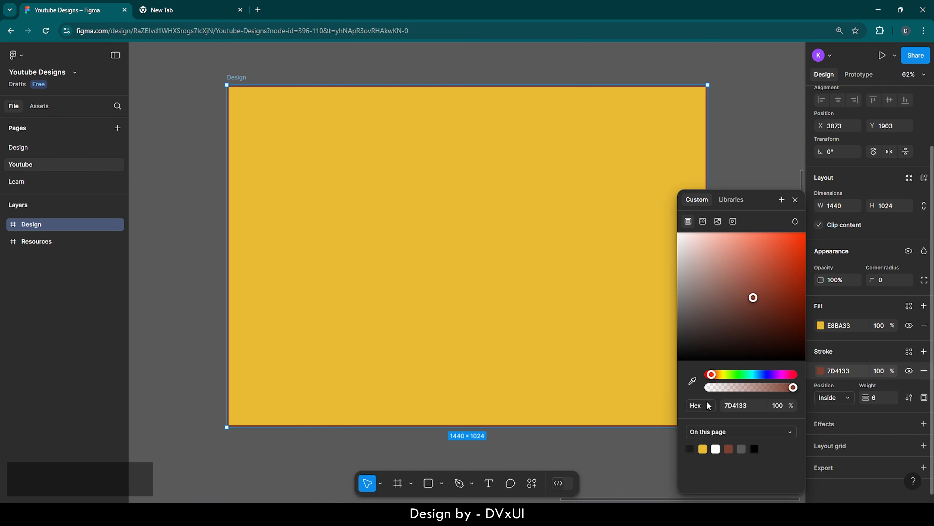
click(774, 162)
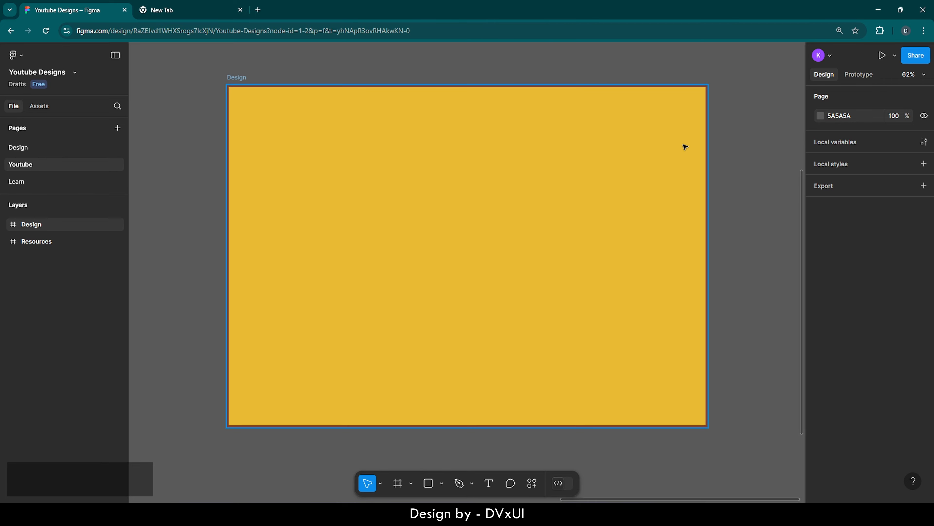
Place a 100 × 100 frame inside the Design frame, near its upper-left corner.
click(601, 161)
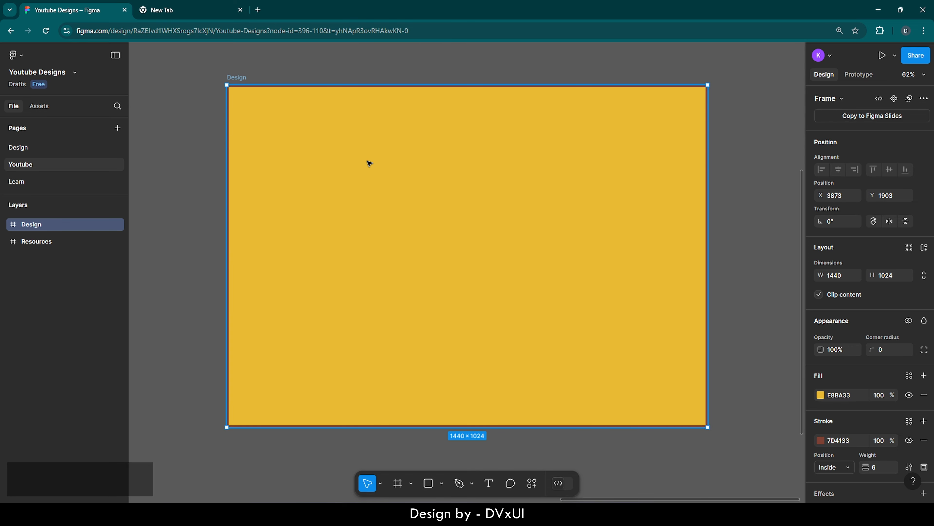
key(f)
click(298, 153)
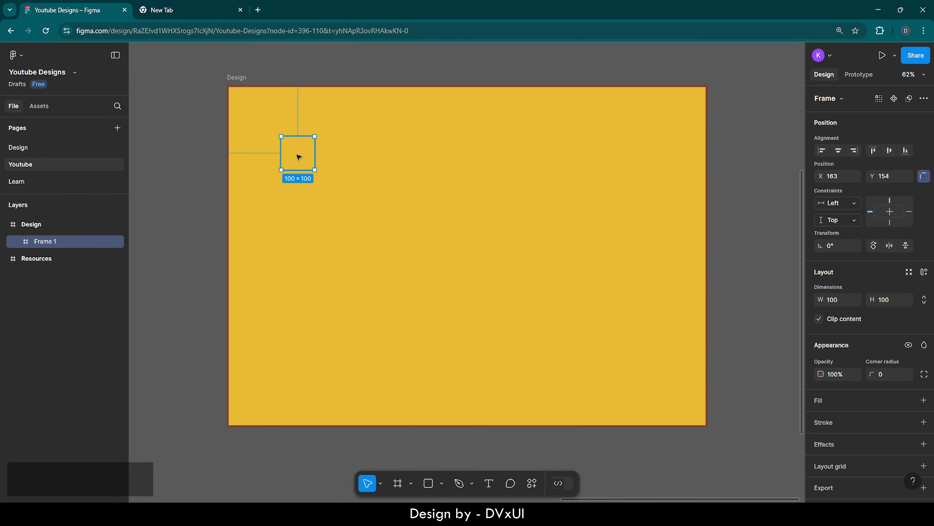
Add a fill to the small square frame and colour it brown 7D4133.
click(823, 399)
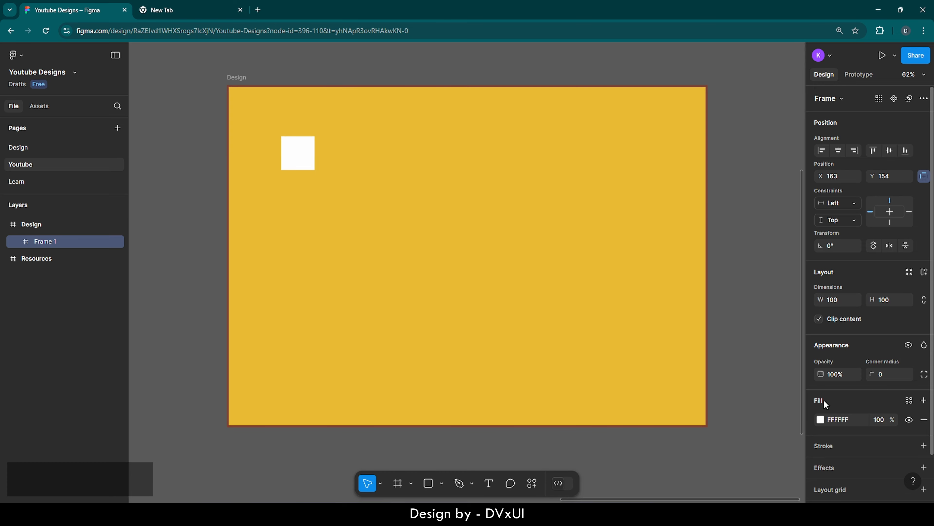
click(820, 420)
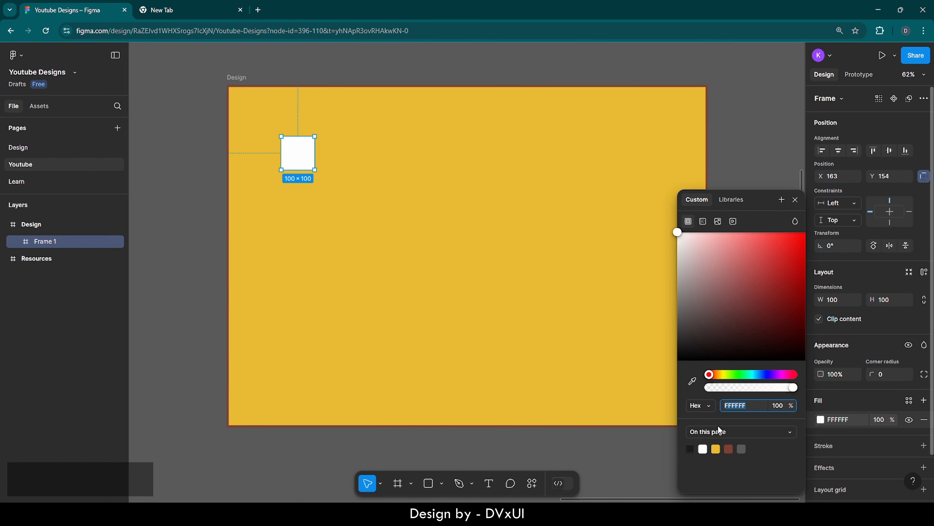
click(729, 449)
click(491, 238)
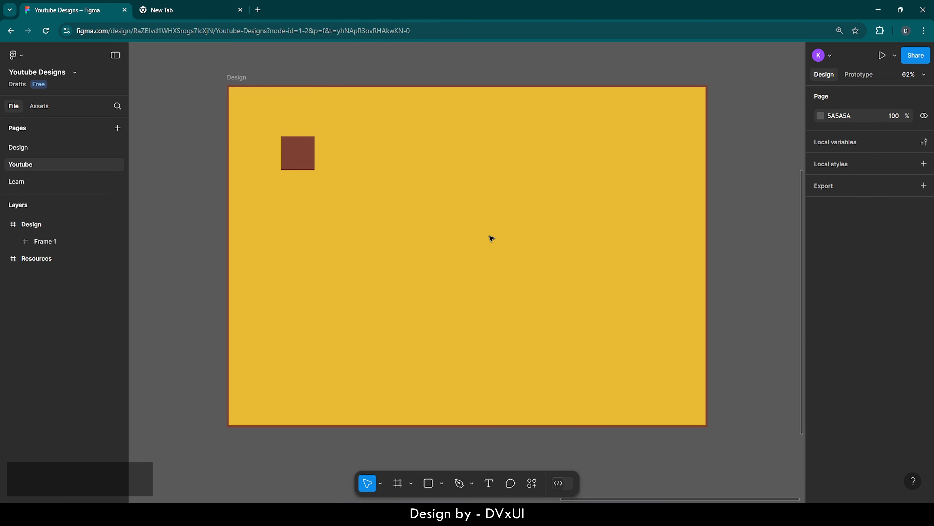
Move the brown frame to X 0, Y 0 of the Design frame and widen it to 1440.
drag(296, 151, 245, 102)
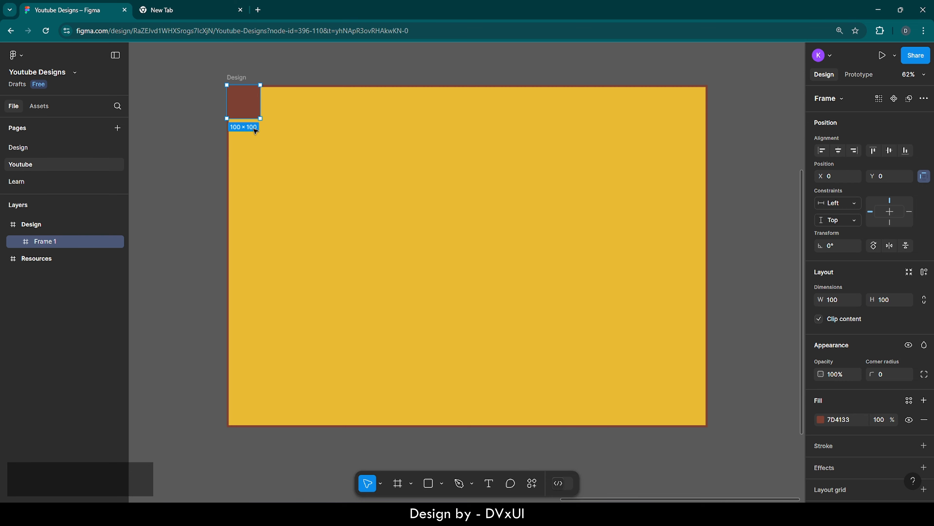
drag(260, 101, 706, 101)
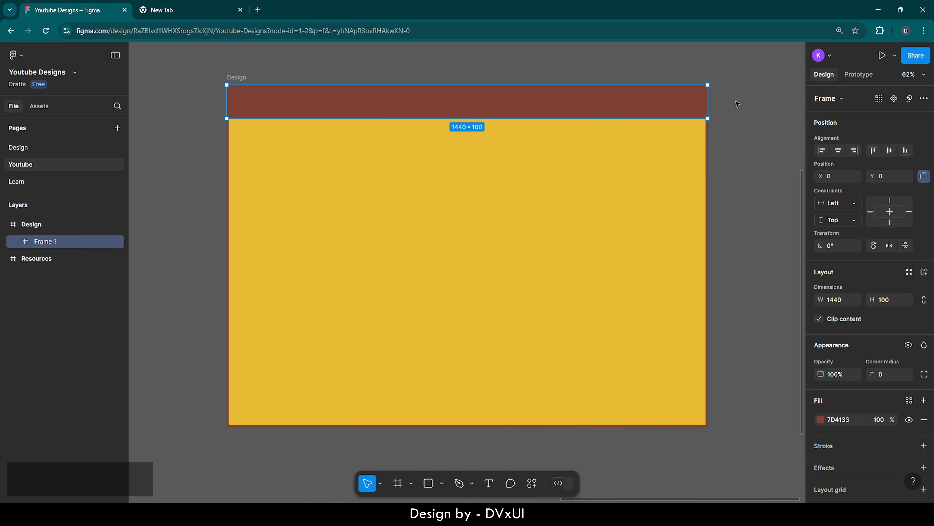
click(737, 104)
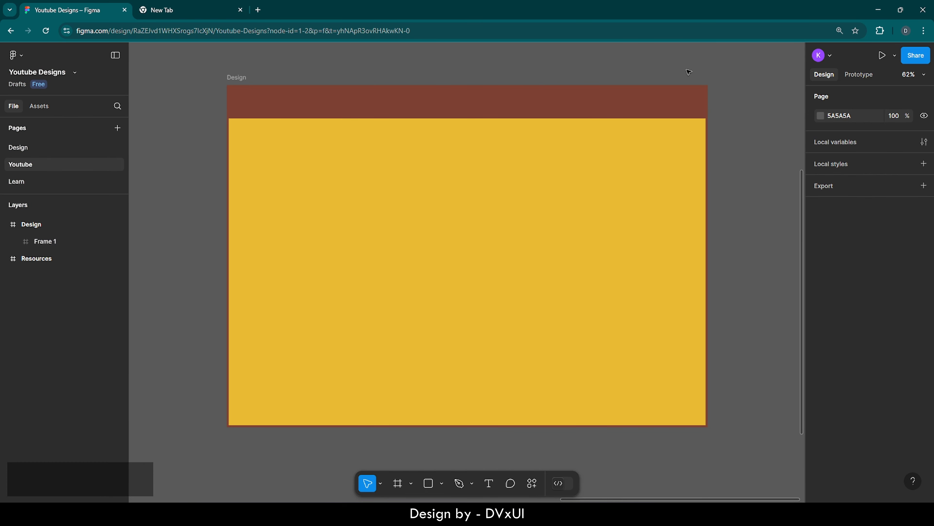
scroll(688, 72, up, 1)
click(540, 116)
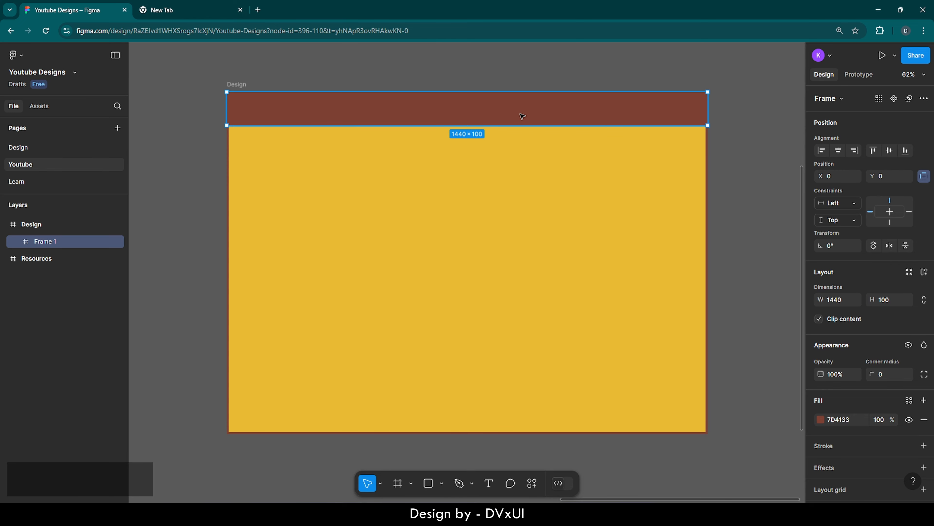
click(497, 57)
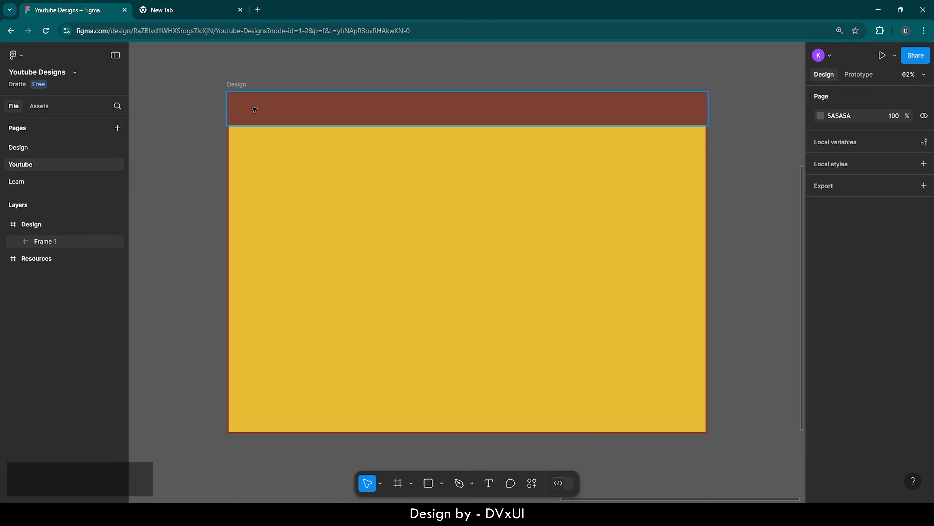
Add the text "cbr" near the left end of the brown bar.
click(488, 484)
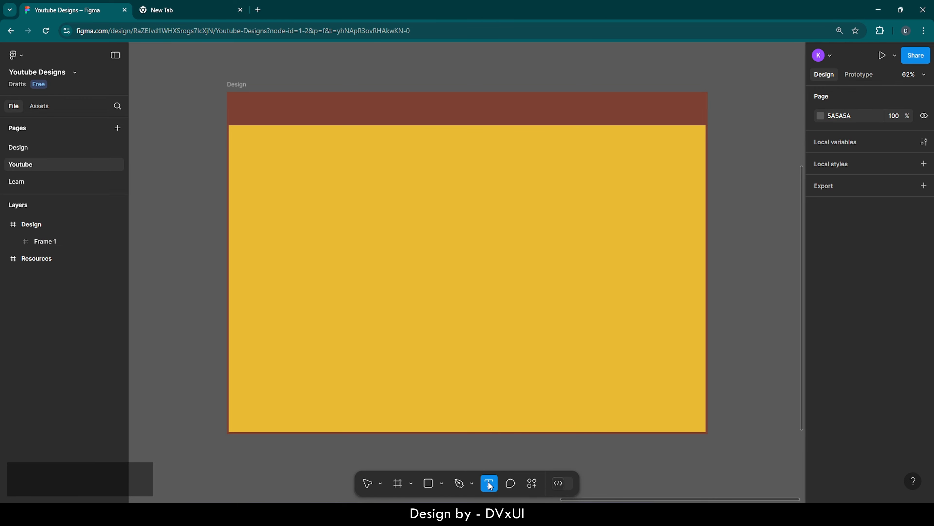
click(248, 106)
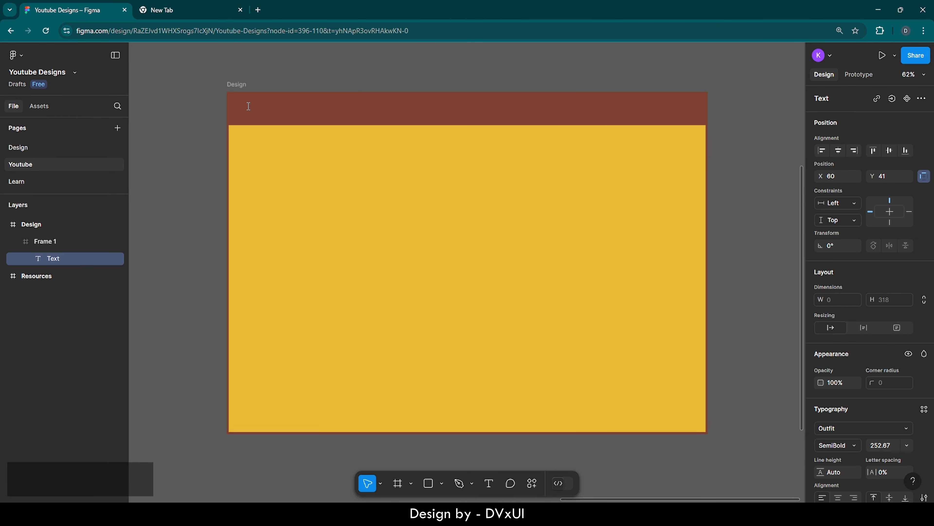
text(Cbr)
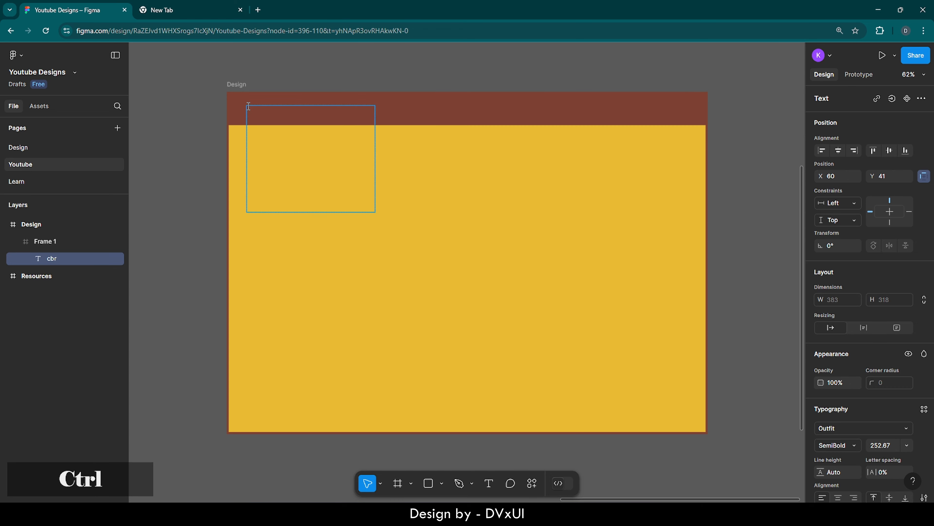
Set the font size of the "cbr" text to 44.
key(ctrl+a)
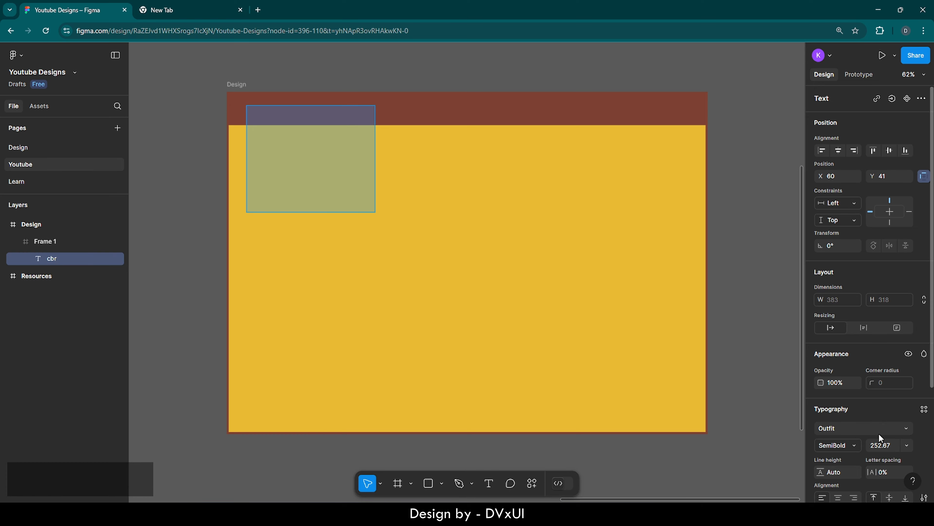
click(883, 444)
scroll(885, 441, down, 3)
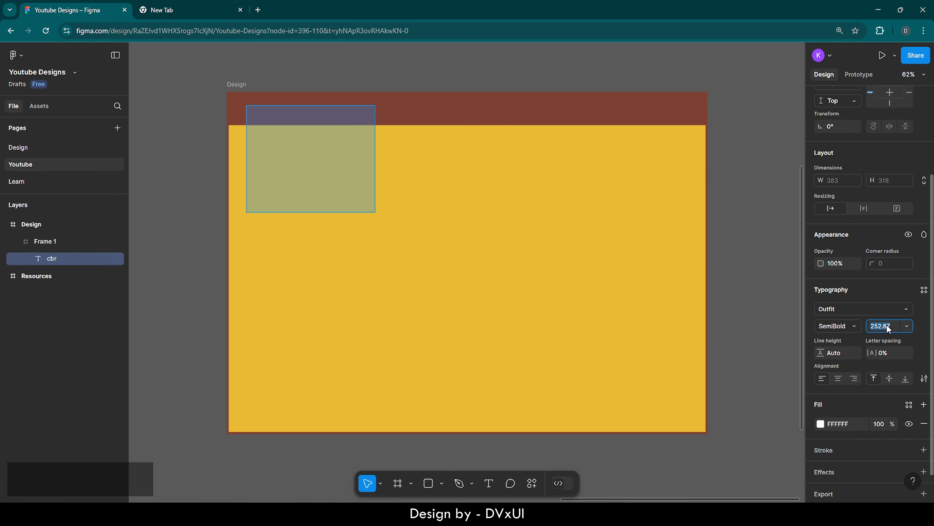
key(BackSpace)
text(44)
key(Return)
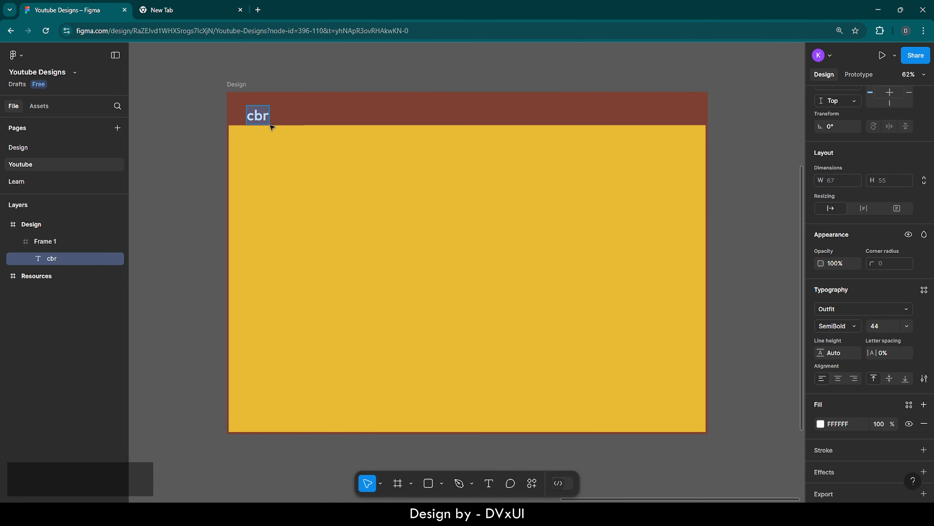
Append a period to the logo text so it reads "cbr.".
click(268, 115)
text(.)
key(Escape)
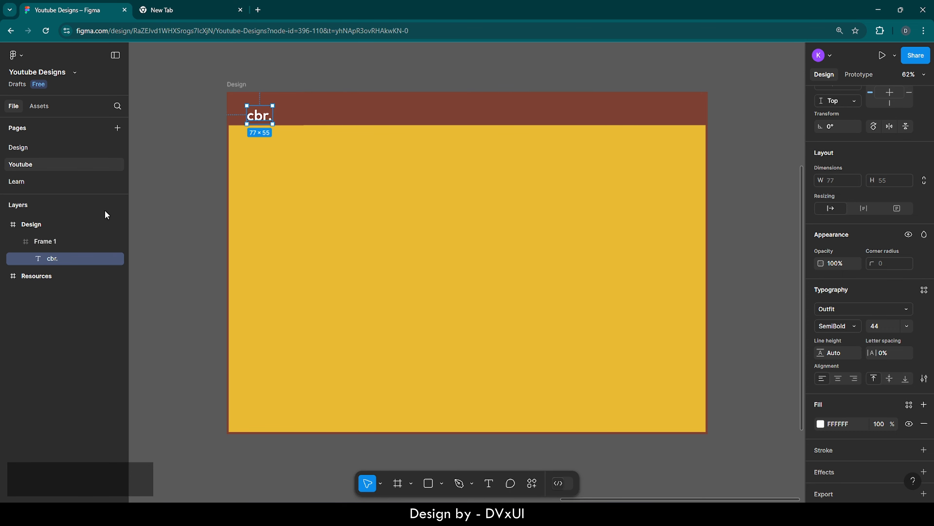
Rename the brown bar's frame layer to "Header".
double_click(51, 242)
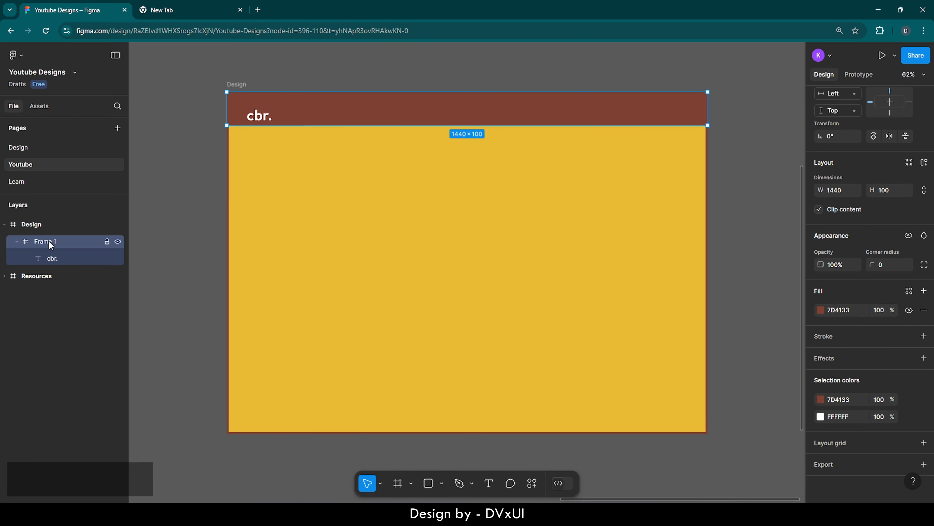
key(BackSpace)
text(Header)
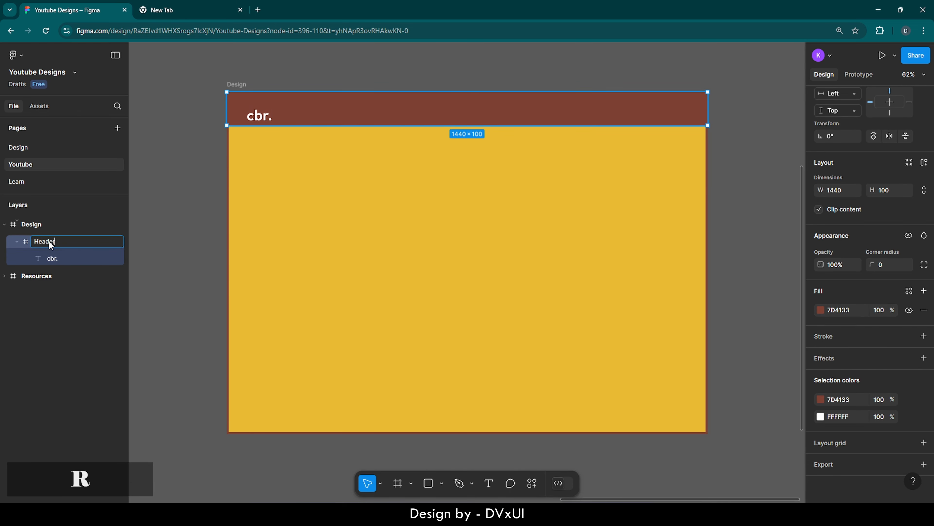
key(Return)
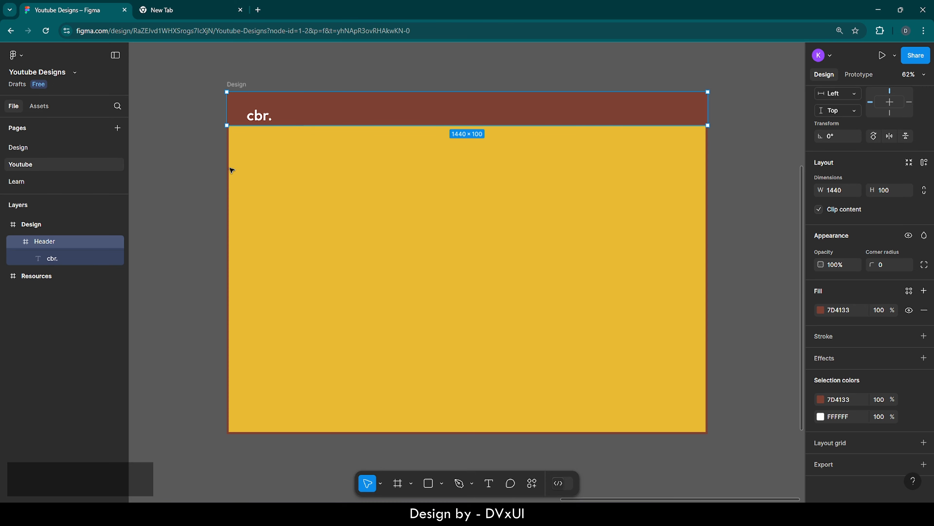
Centre the "cbr." text vertically within the Header frame.
click(224, 174)
double_click(259, 115)
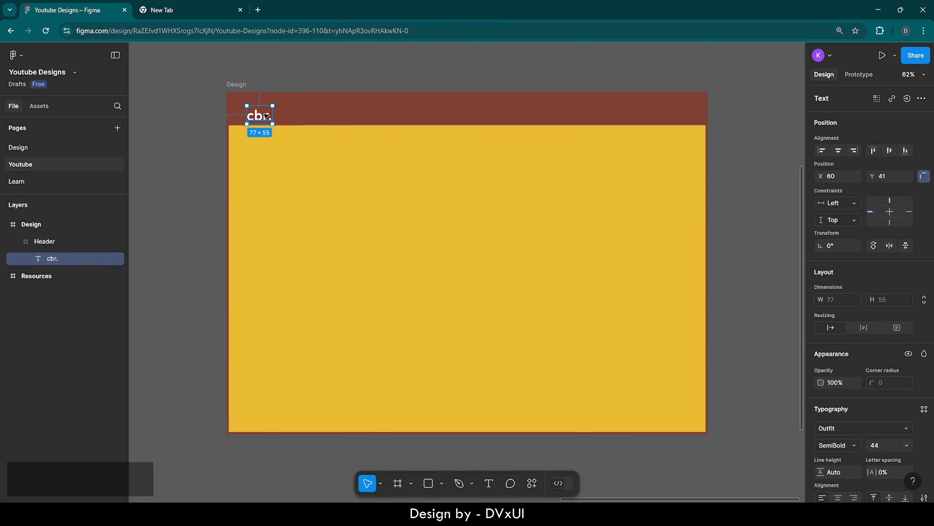
click(890, 150)
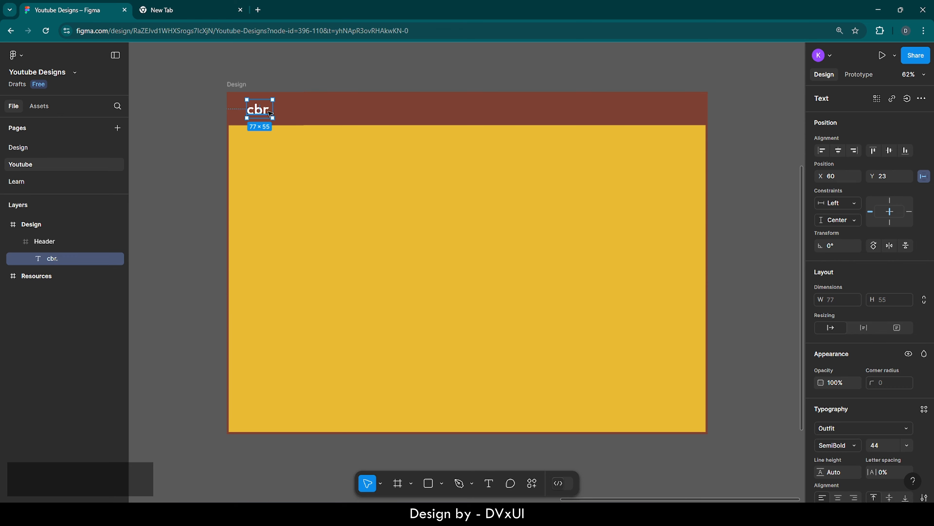
Recolour the "r." part of the logo text with the page's yellow, E8BA33.
double_click(260, 110)
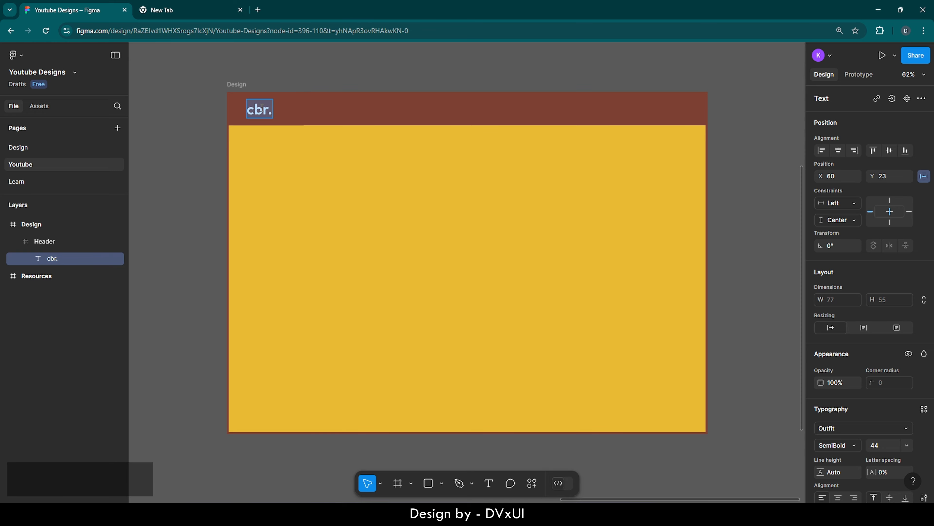
drag(264, 110, 272, 109)
scroll(255, 89, up, 5)
scroll(255, 90, up, 1)
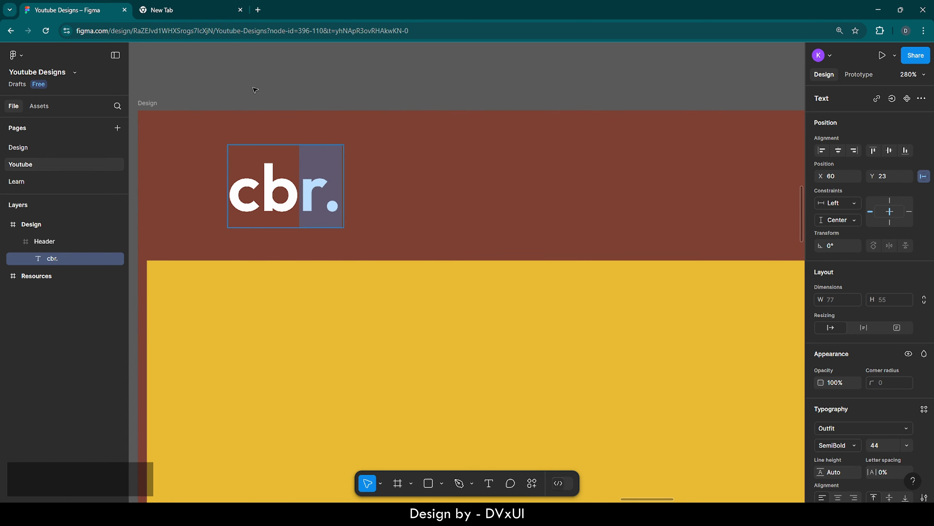
scroll(873, 456, down, 2)
scroll(873, 455, down, 2)
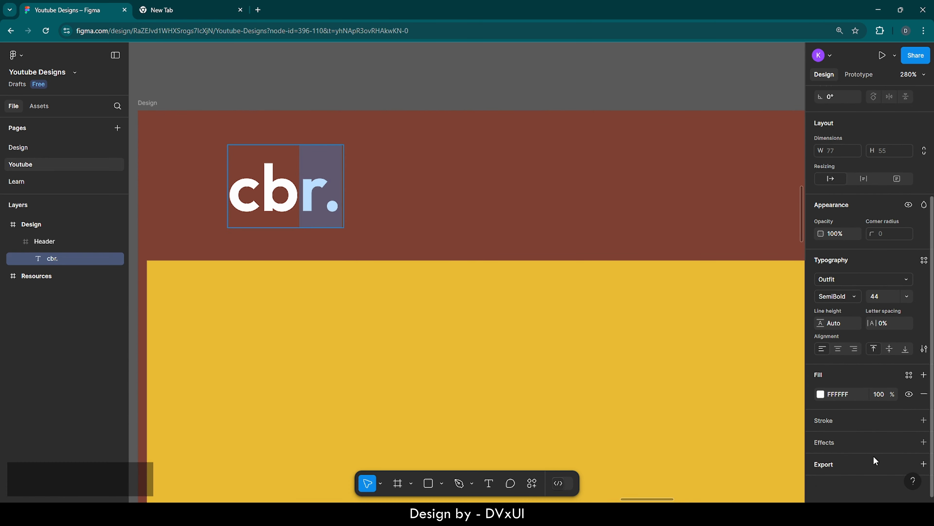
click(821, 393)
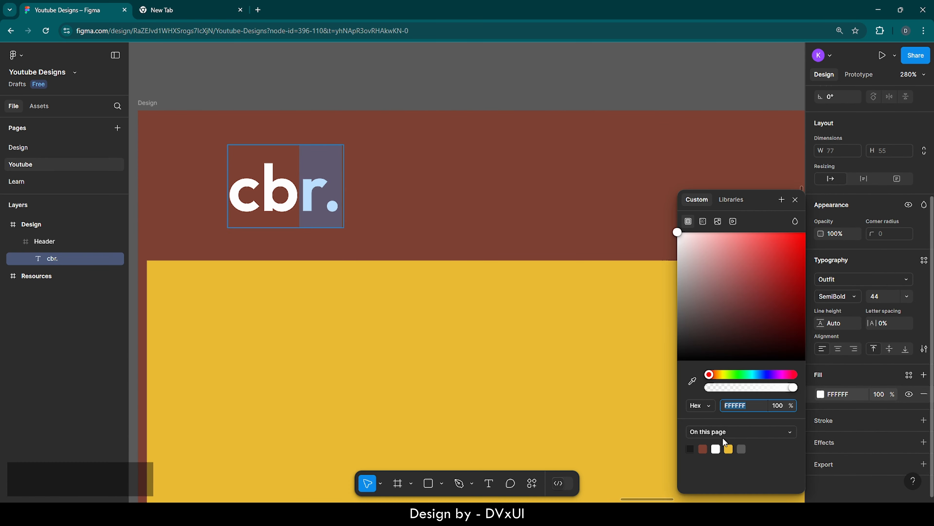
click(729, 448)
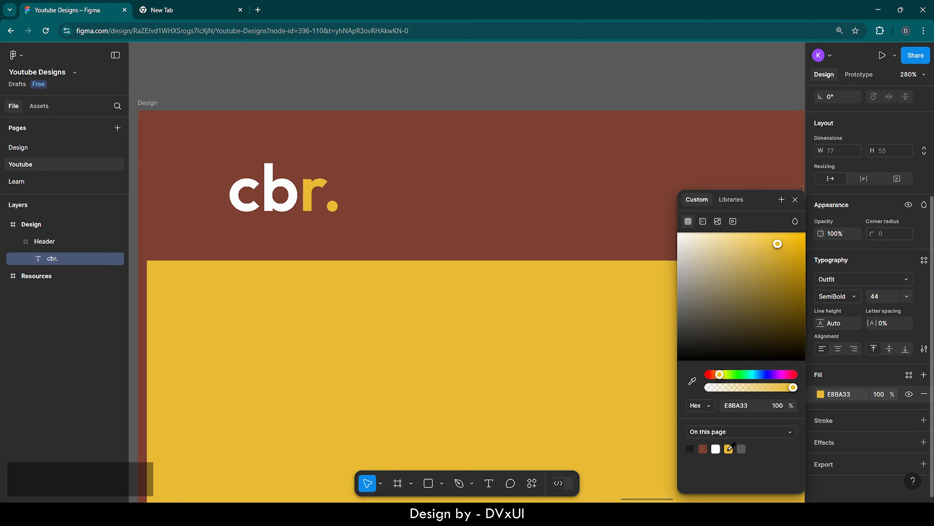
Recolour the letter "c" of the logo text with the yellow E8BA33, leaving the "b" white.
click(261, 194)
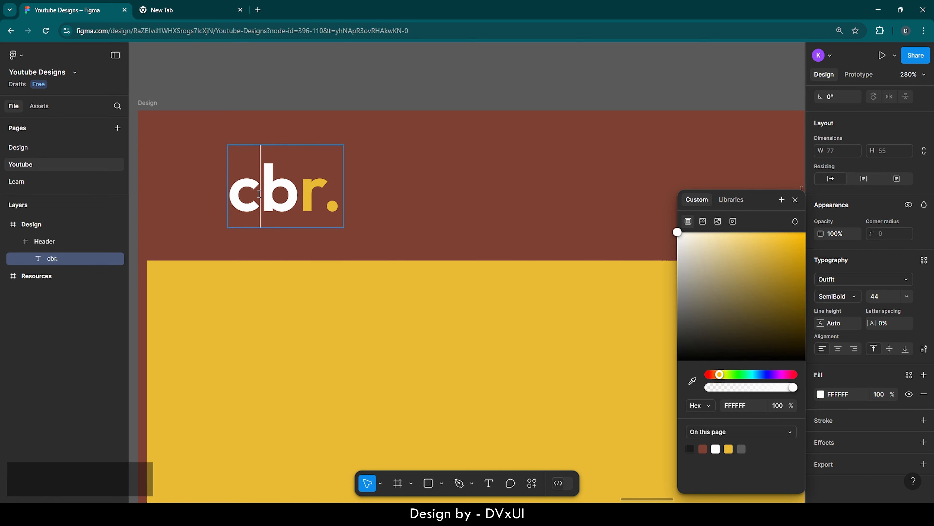
drag(260, 194, 240, 194)
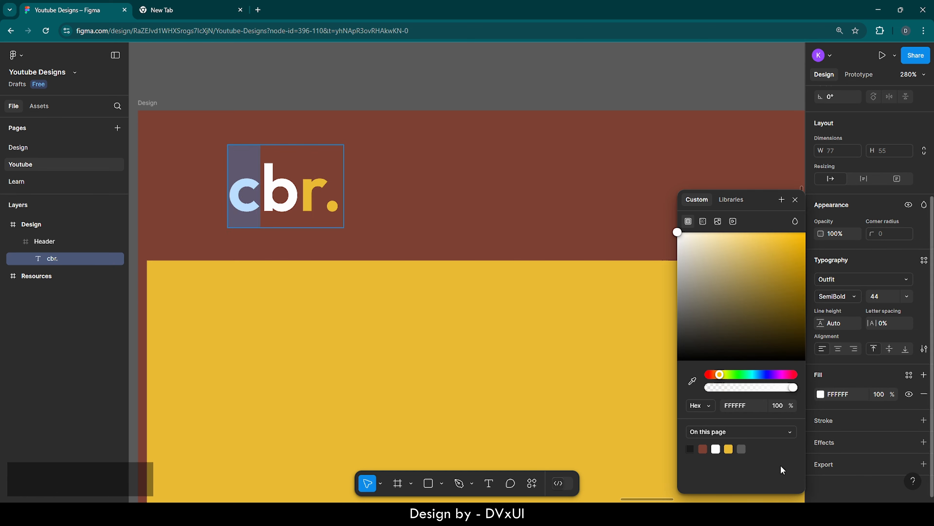
click(729, 448)
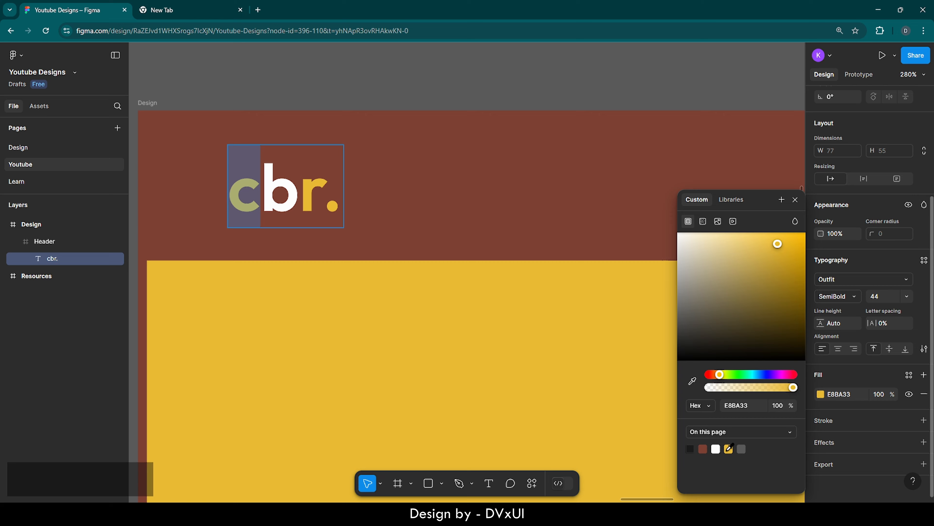
click(427, 340)
Check the logo's spacing within the Header frame and move the logo left to X 32.
click(280, 195)
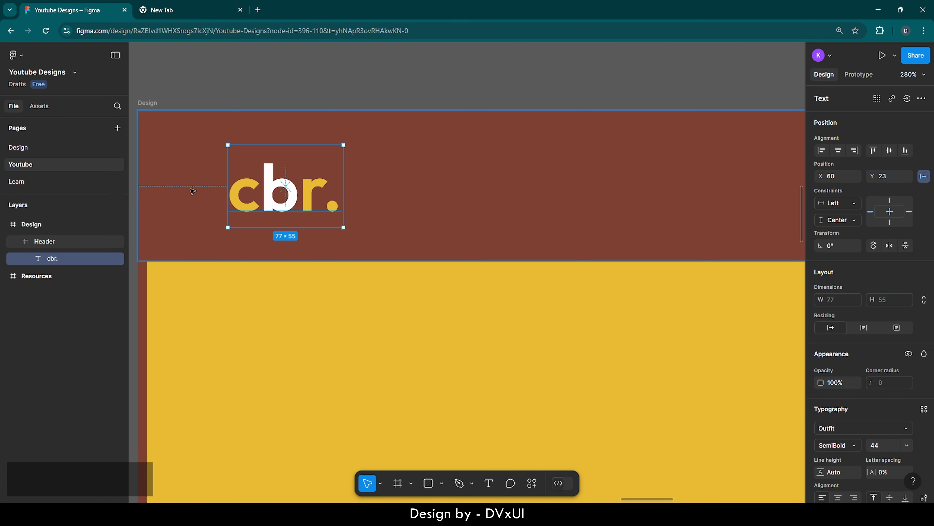
key(alt)
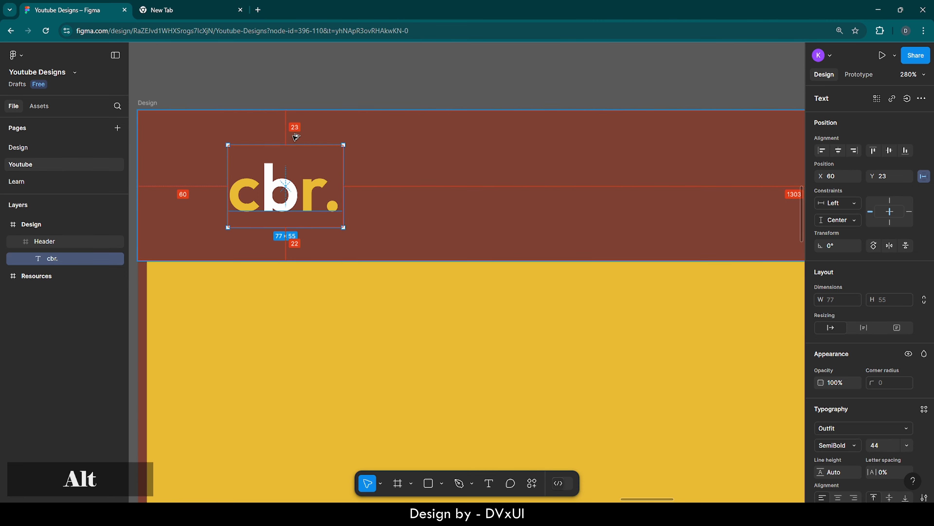
key(alt)
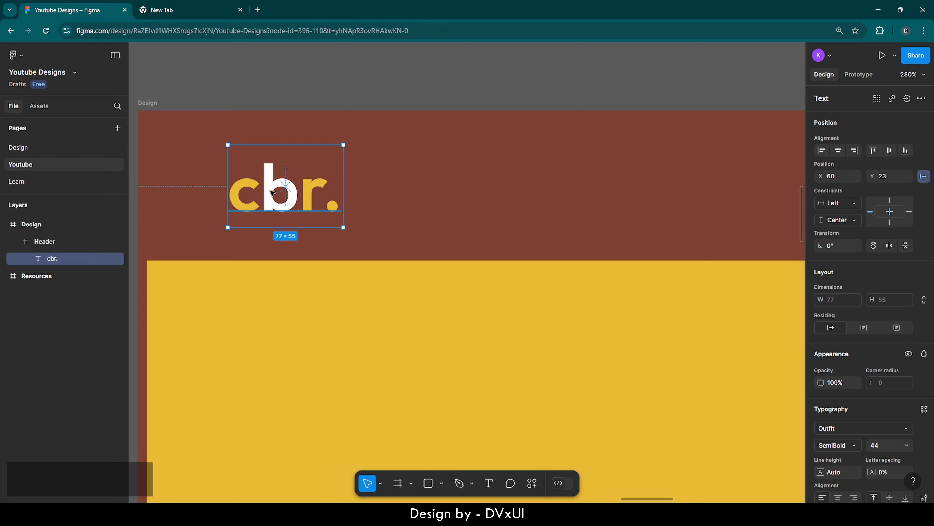
key(shift)
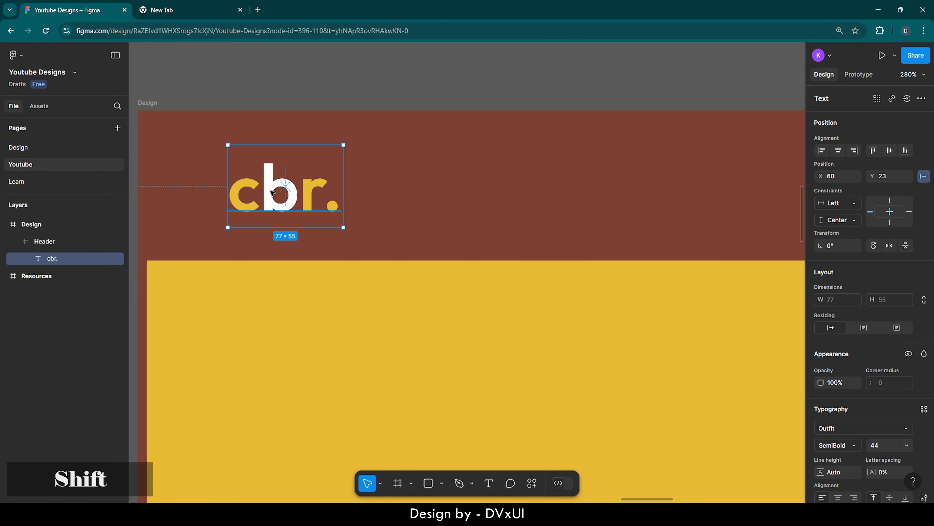
key(shift+Left)
key(shift+Left)
key(shift+Left)
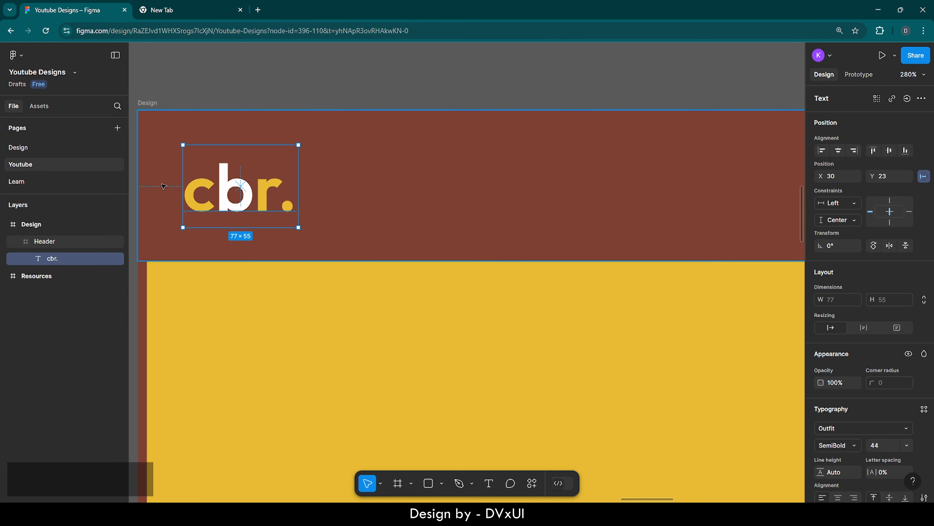
key(alt)
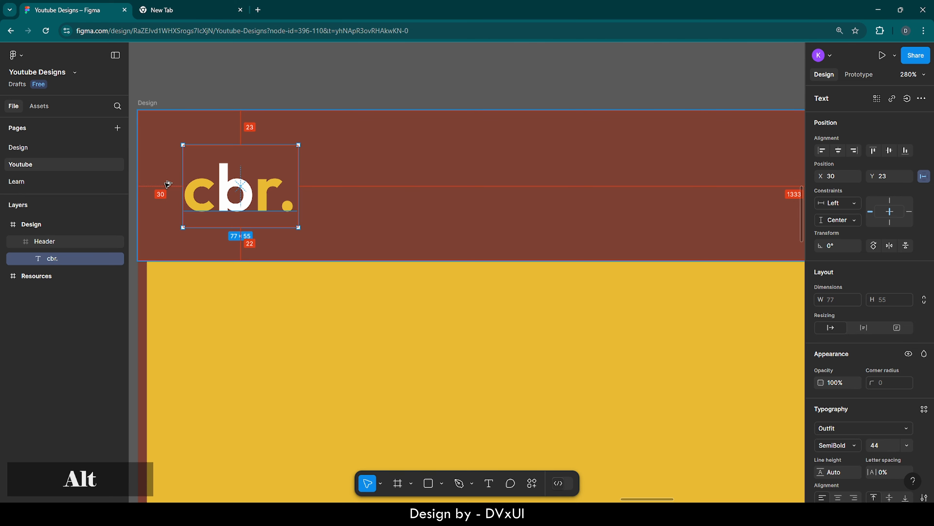
key(Right)
key(Right)
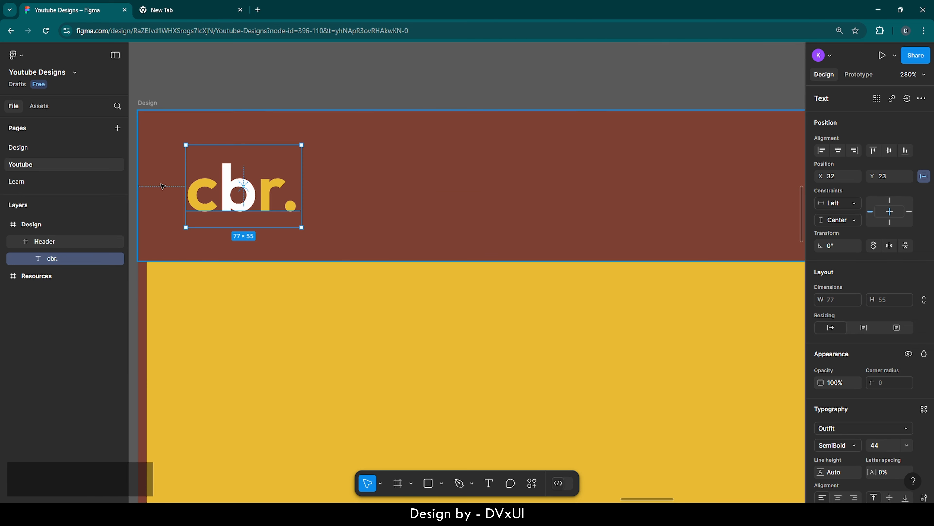
key(alt)
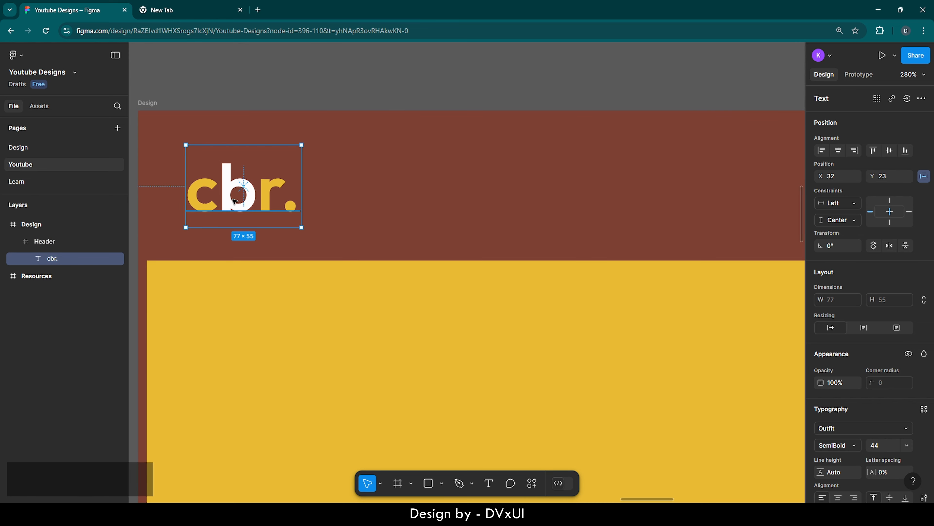
scroll(234, 201, down, 6)
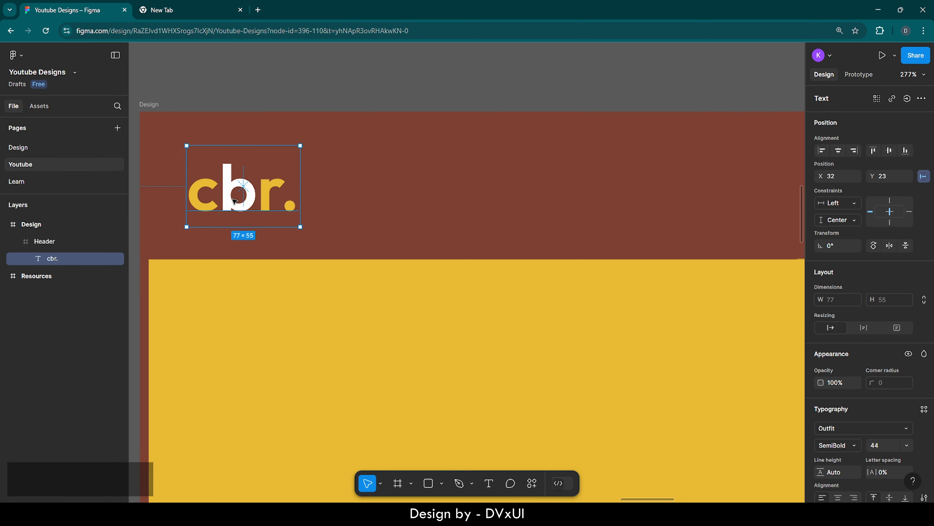
scroll(234, 201, down, 2)
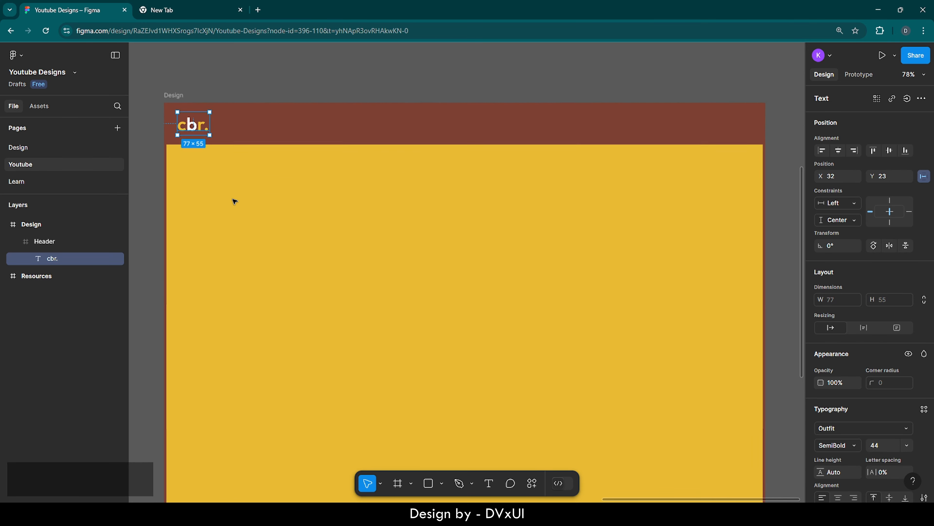
click(367, 78)
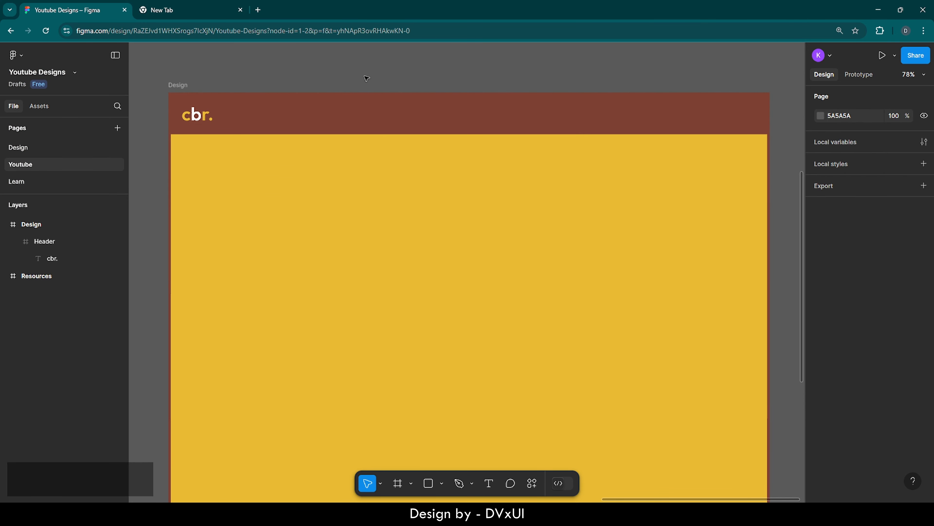
Add a "Home" text to the middle of the Header frame.
scroll(367, 78, down, 1)
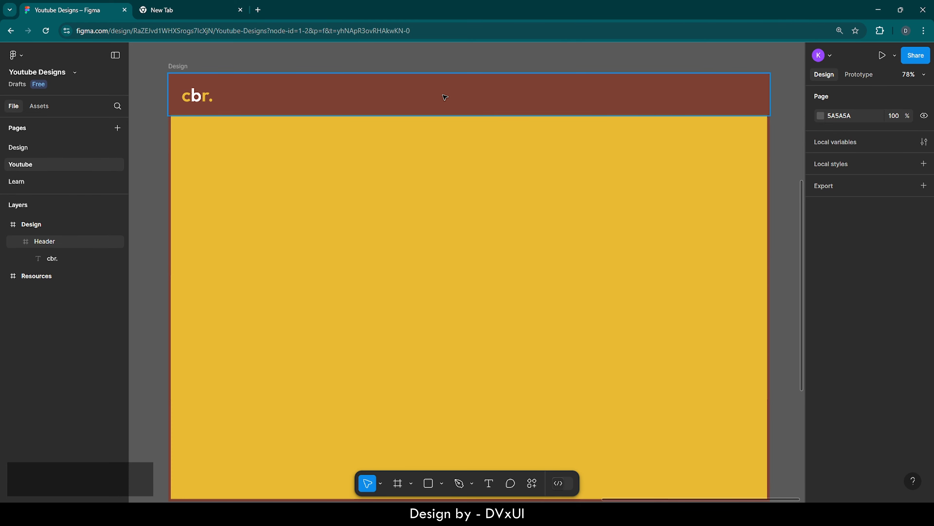
key(t)
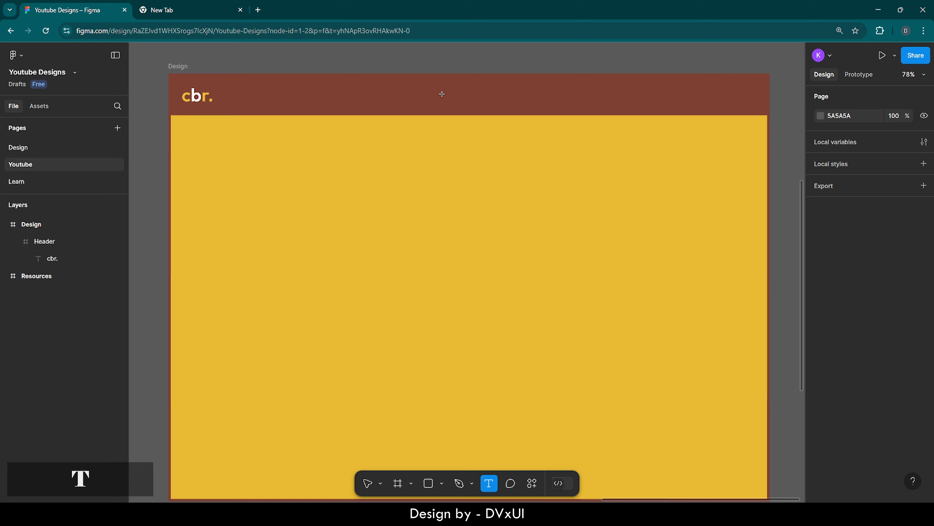
click(410, 96)
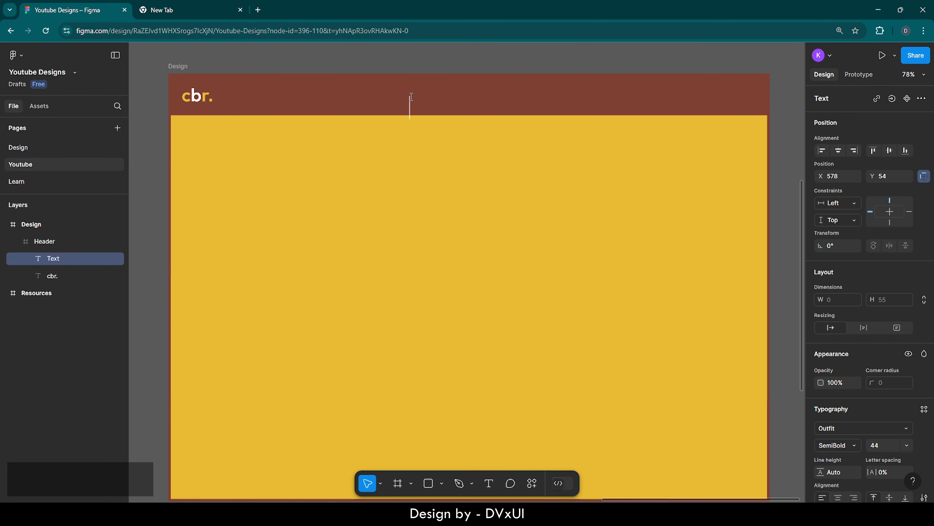
key(shift)
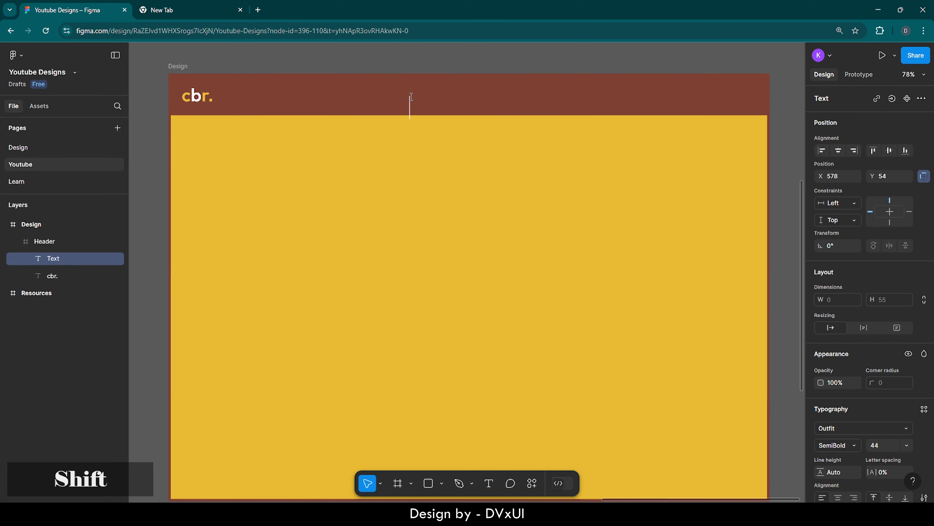
text(Home)
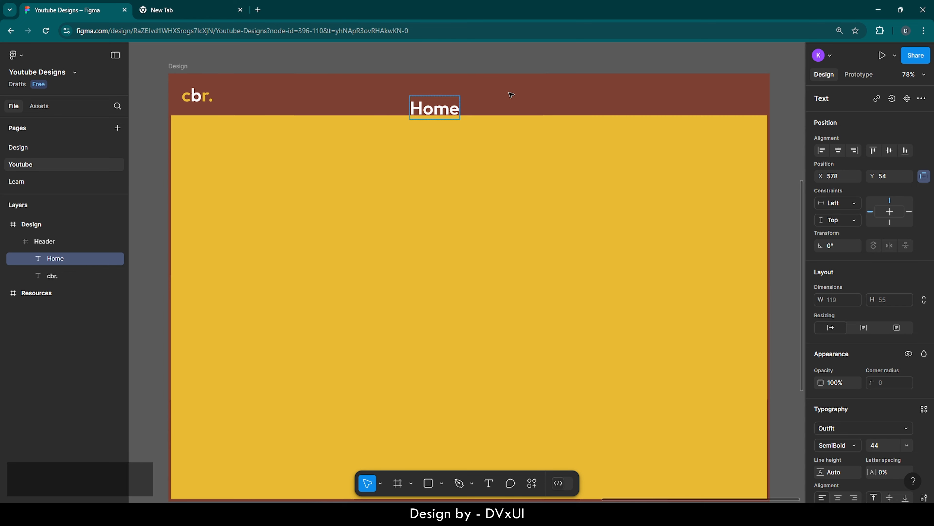
key(Escape)
Place a copy of the "Home" text to its right at X 673, Y 23 and change its wording to "Designs".
drag(434, 108, 474, 96)
key(ctrl+v)
double_click(474, 96)
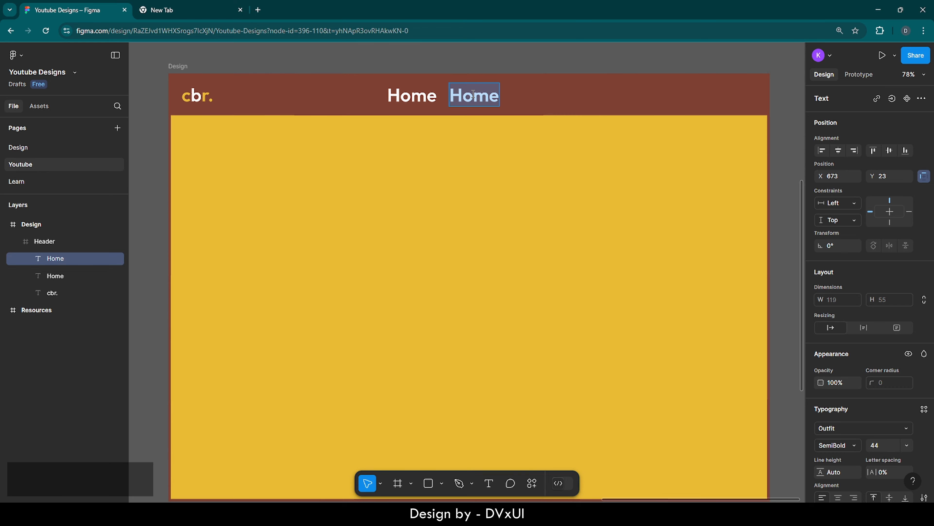
key(BackSpace)
text(Designs)
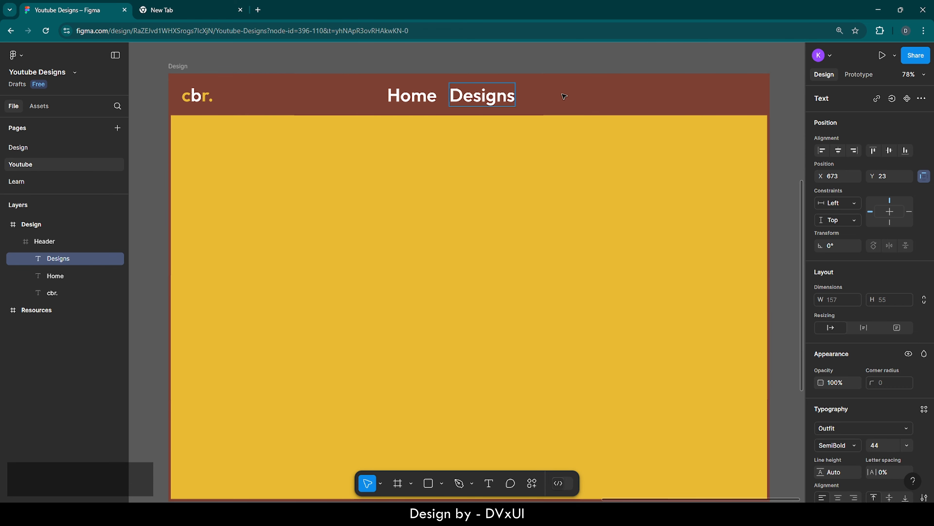
key(Escape)
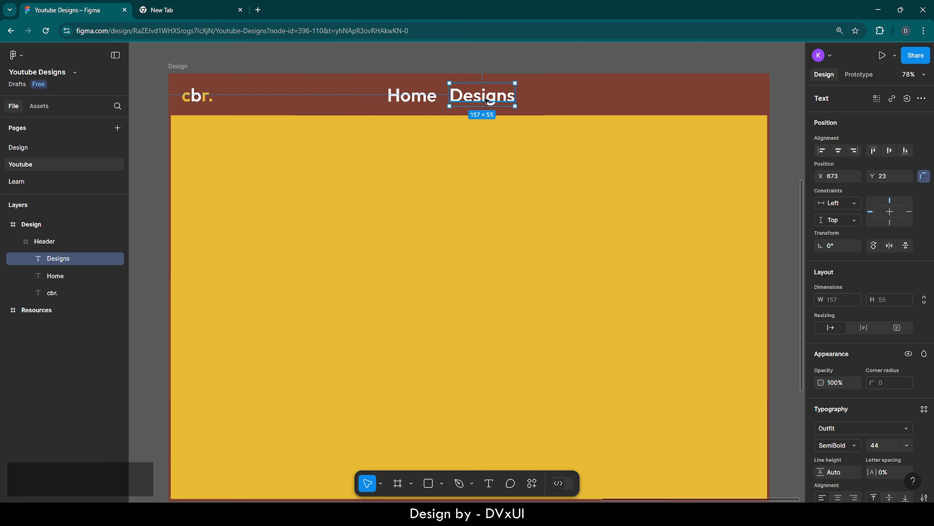
Duplicate the "Designs" text to its right at X 869, Y 23 and reword the copy as "Services".
key(ctrl+v)
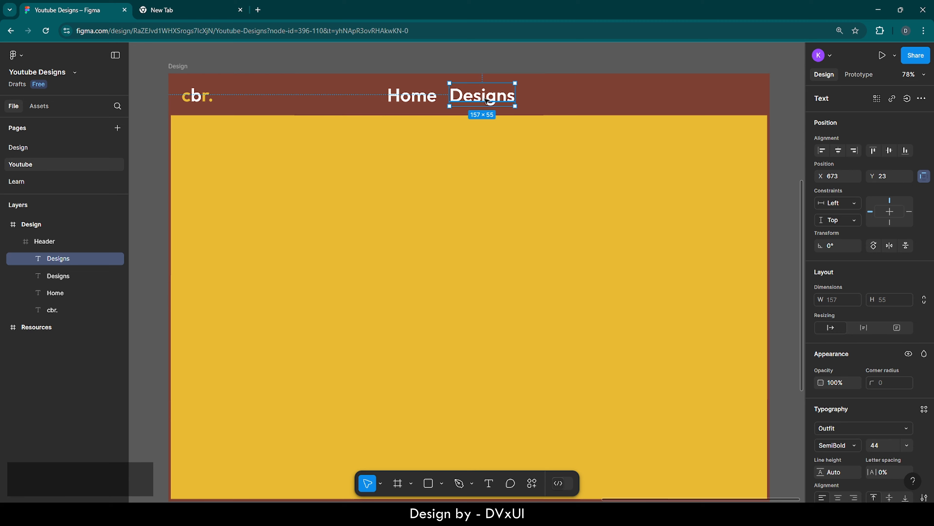
drag(486, 101, 564, 102)
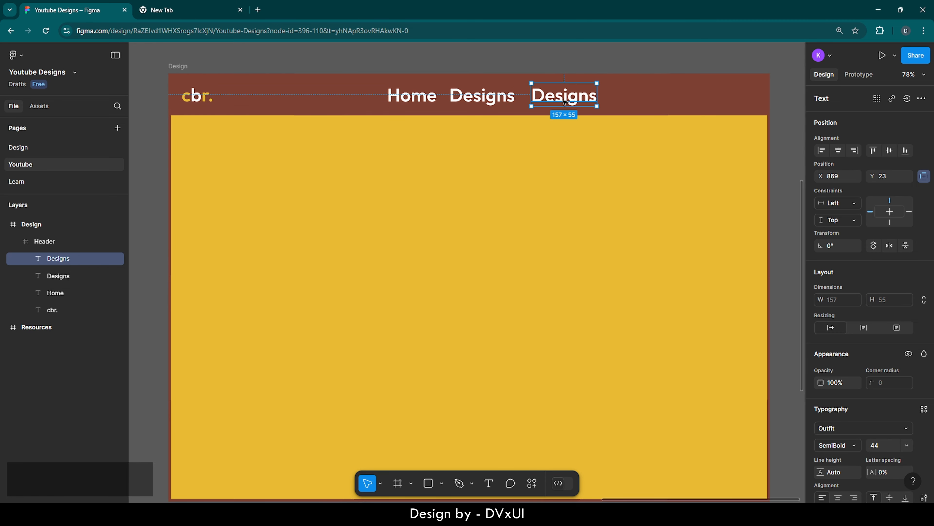
double_click(565, 102)
key(BackSpace)
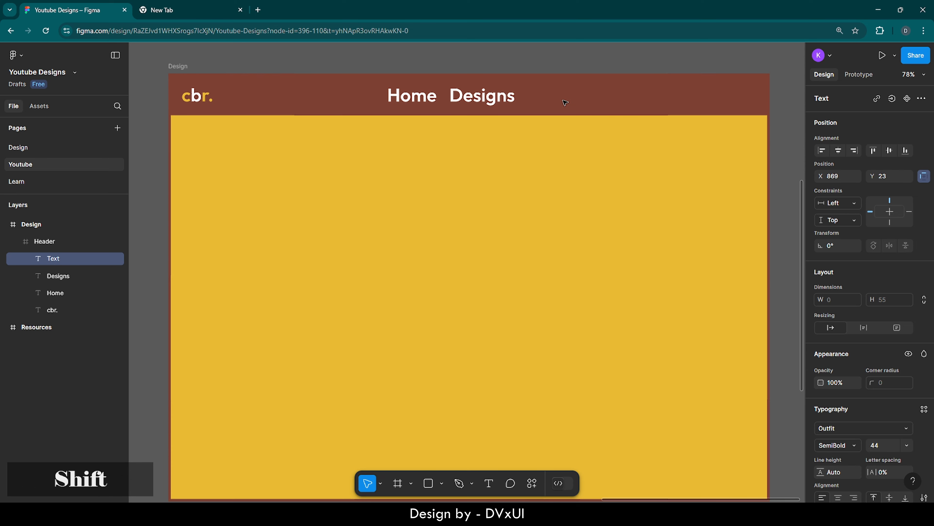
text(Services)
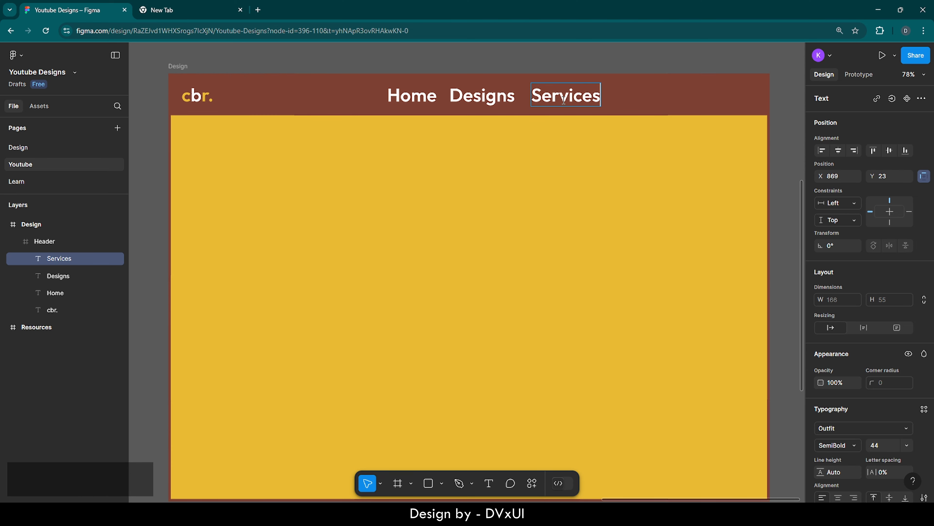
key(Escape)
Duplicate the "Services" text to its right at X 1055, Y 22 and reword the copy as "Contact".
key(ctrl+c)
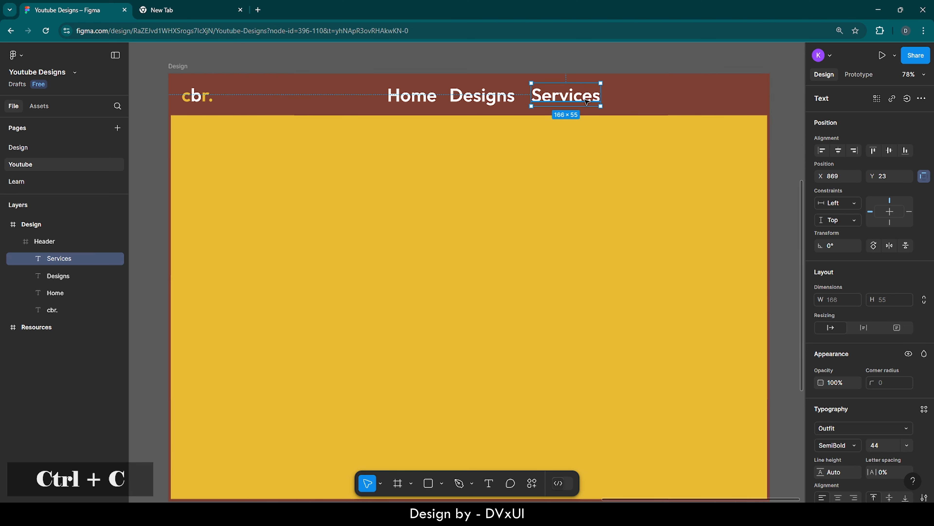
key(ctrl+v)
drag(567, 95, 644, 95)
double_click(664, 99)
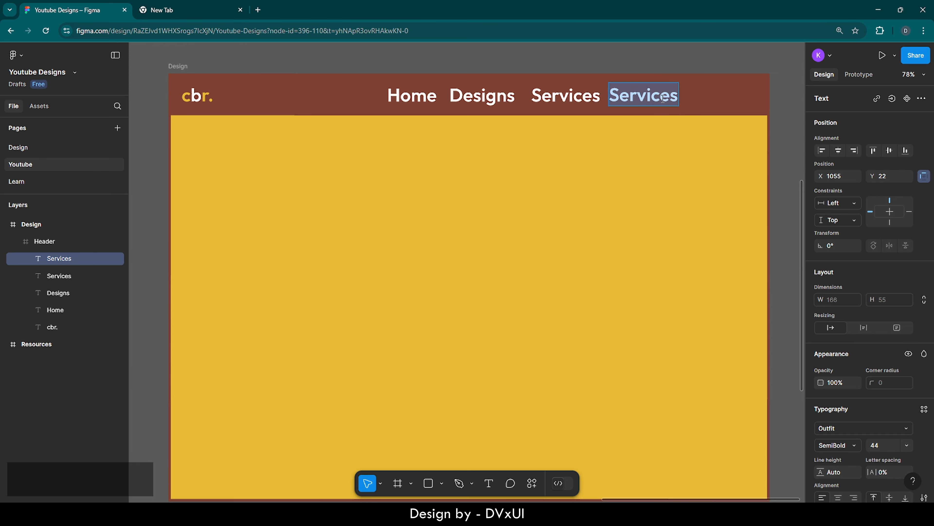
text(Contatc)
key(BackSpace)
key(BackSpace)
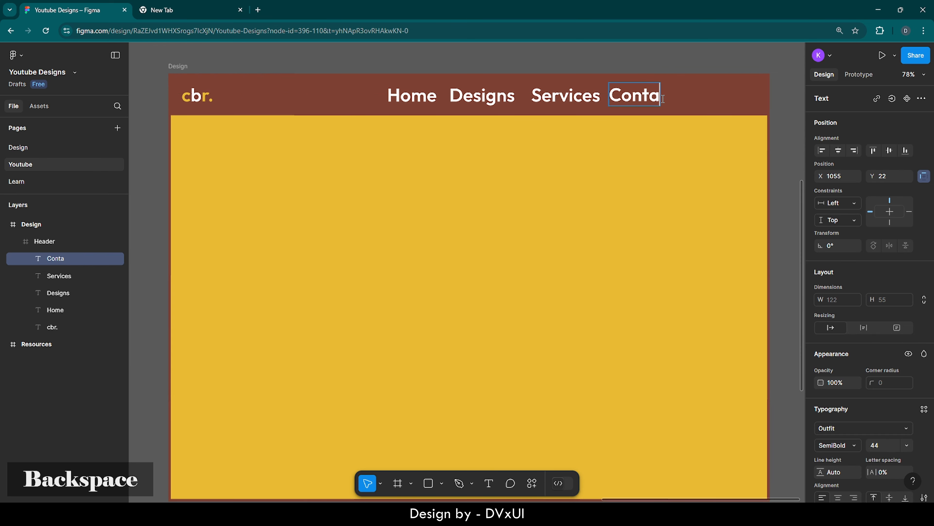
text(ct)
key(Escape)
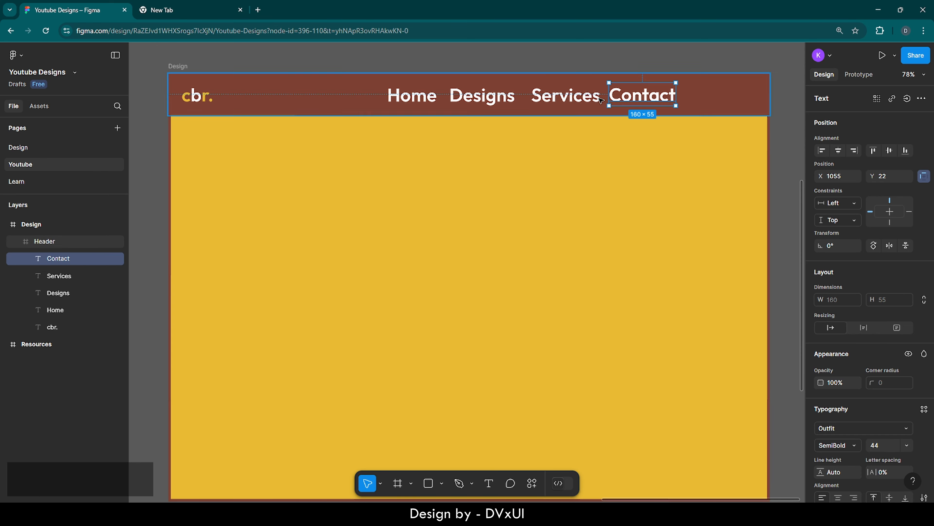
Set the Home, Designs, Services and Contact texts in the header to font size 20 and Medium weight.
shift+click(573, 99)
shift+click(480, 98)
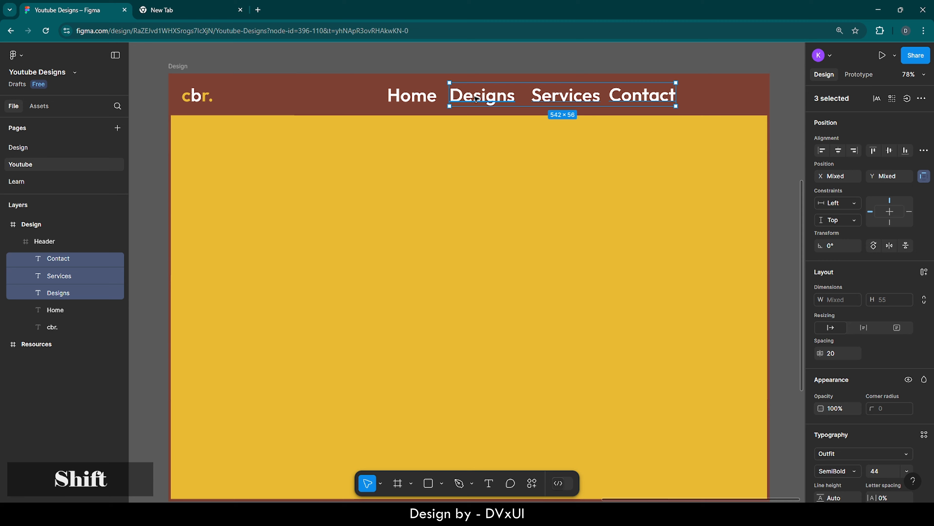
shift+click(409, 99)
scroll(854, 433, down, 5)
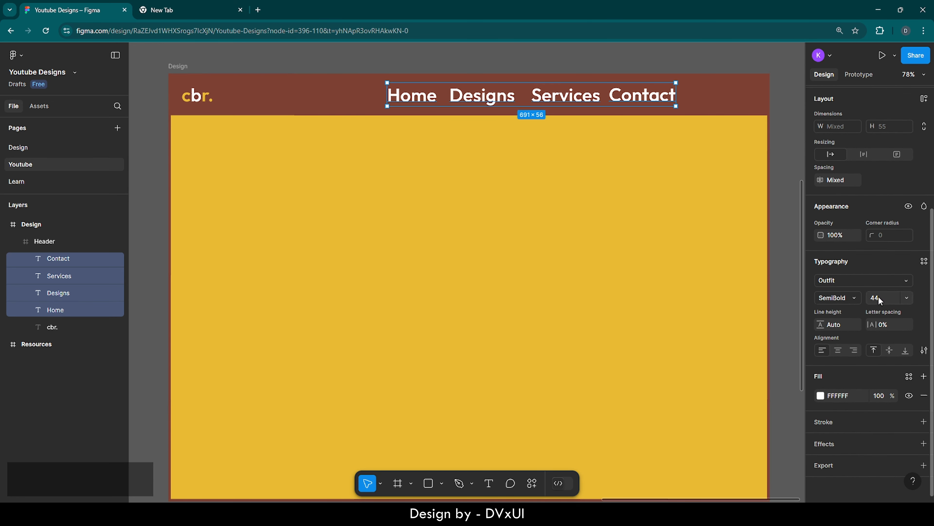
click(875, 297)
key(BackSpace)
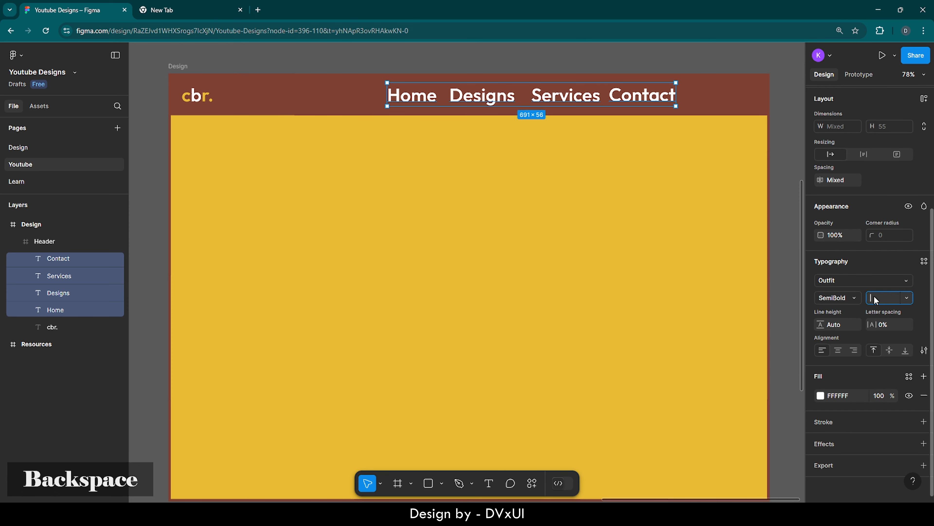
text(20)
key(Return)
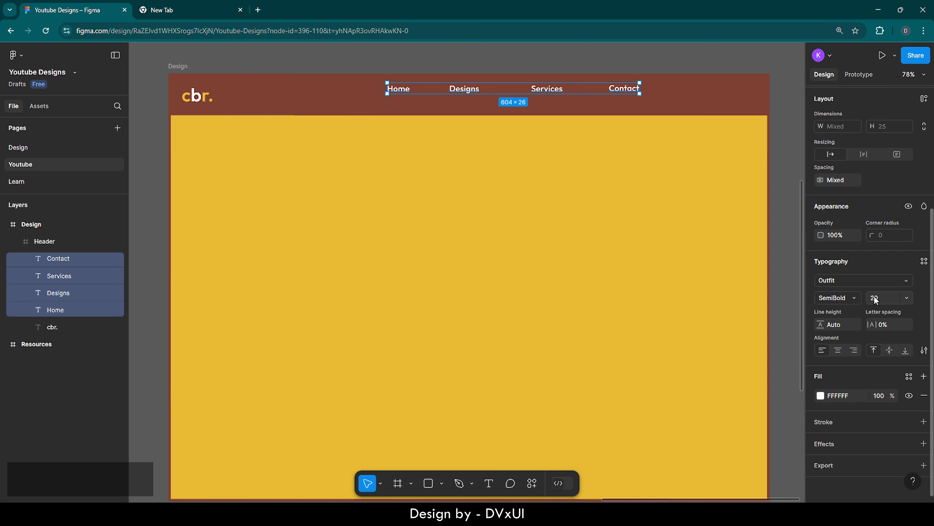
click(853, 299)
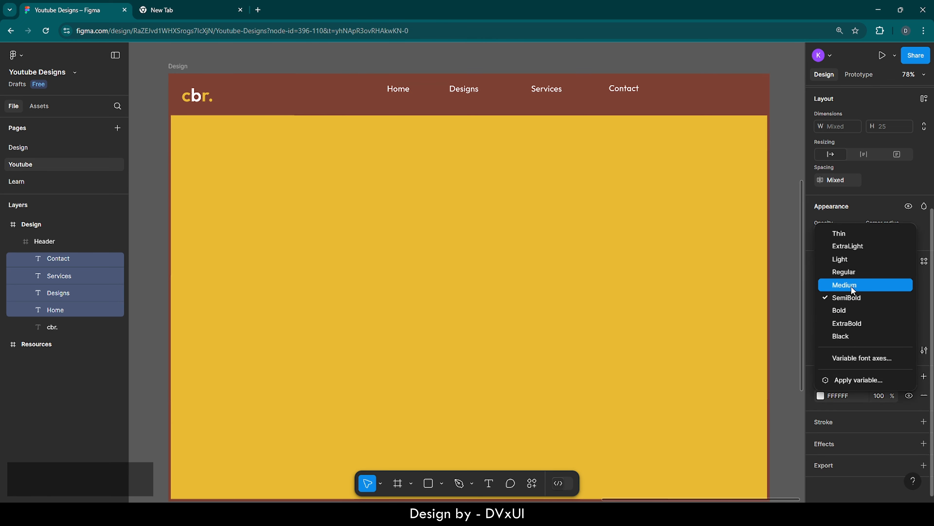
click(851, 284)
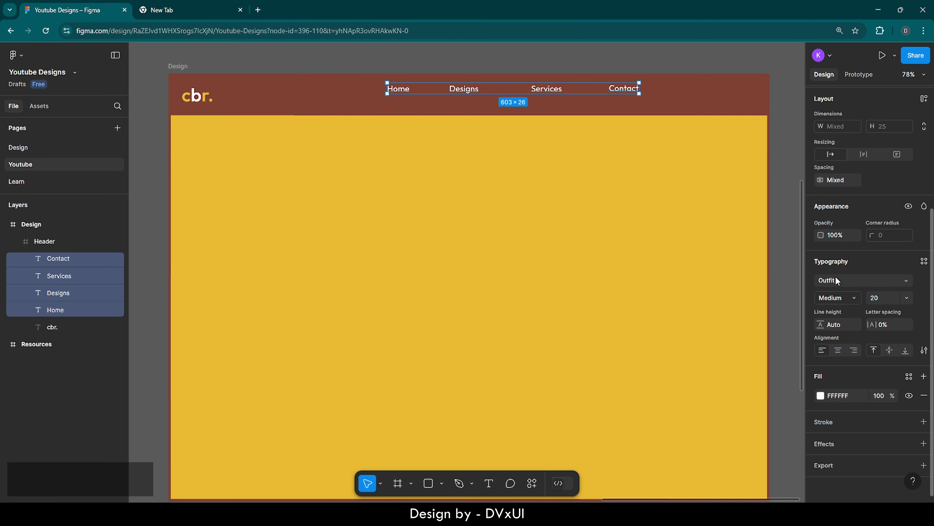
Wrap the four navigation texts in a horizontal auto layout with a gap of 70.
scroll(837, 252, up, 3)
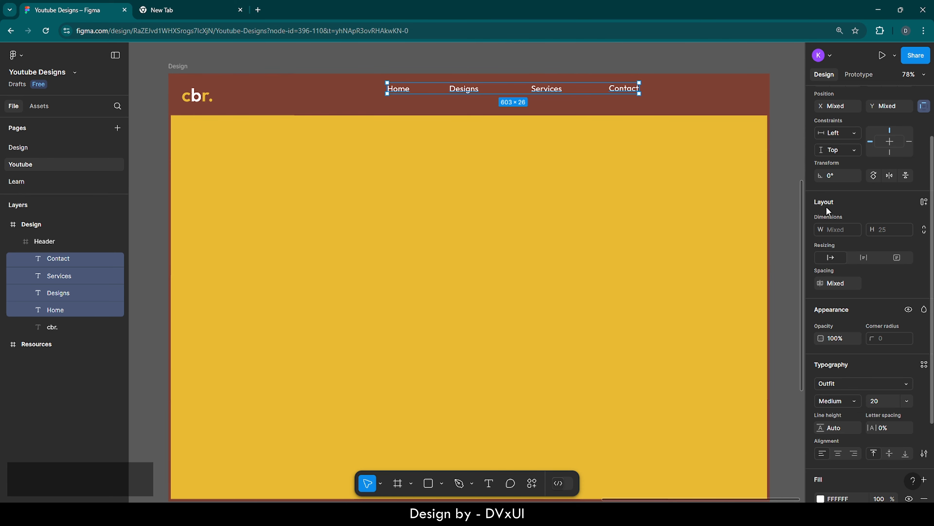
click(924, 203)
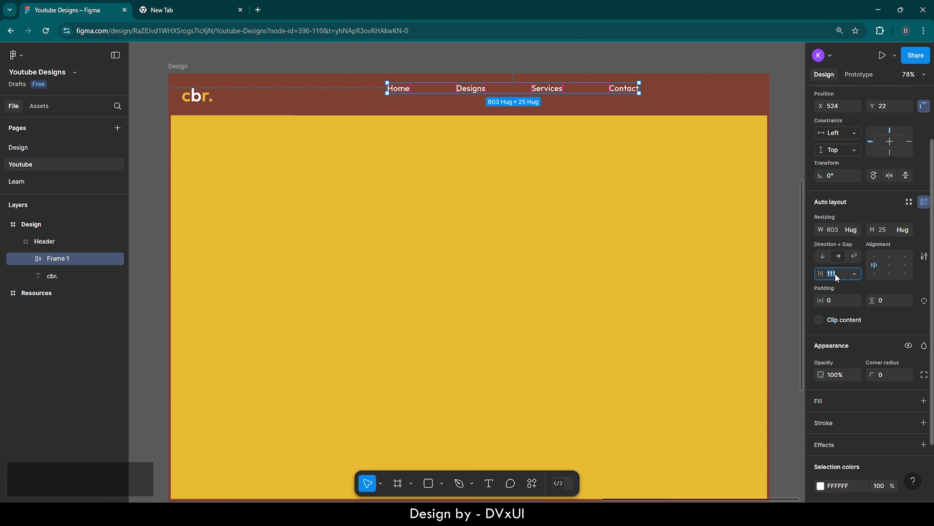
key(BackSpace)
text(70)
key(Return)
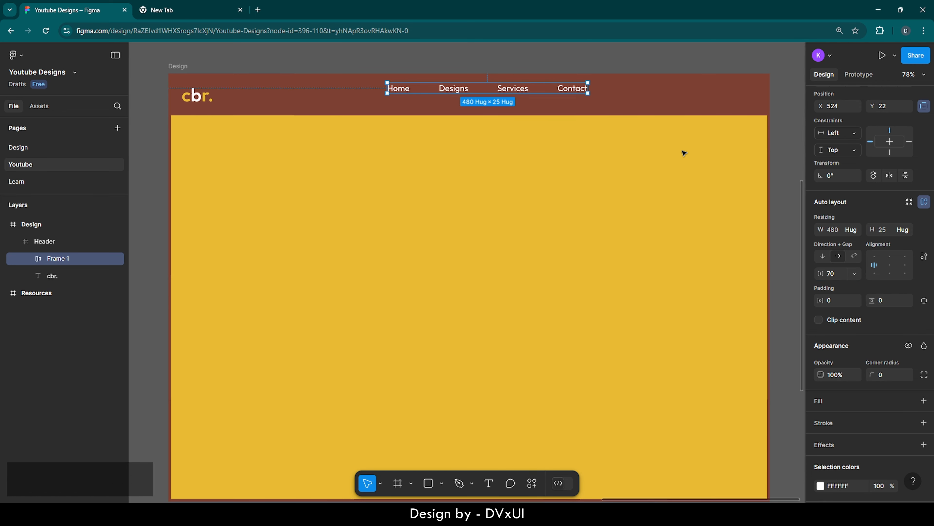
Centre the navigation links frame horizontally and vertically within the Header frame.
scroll(834, 170, up, 3)
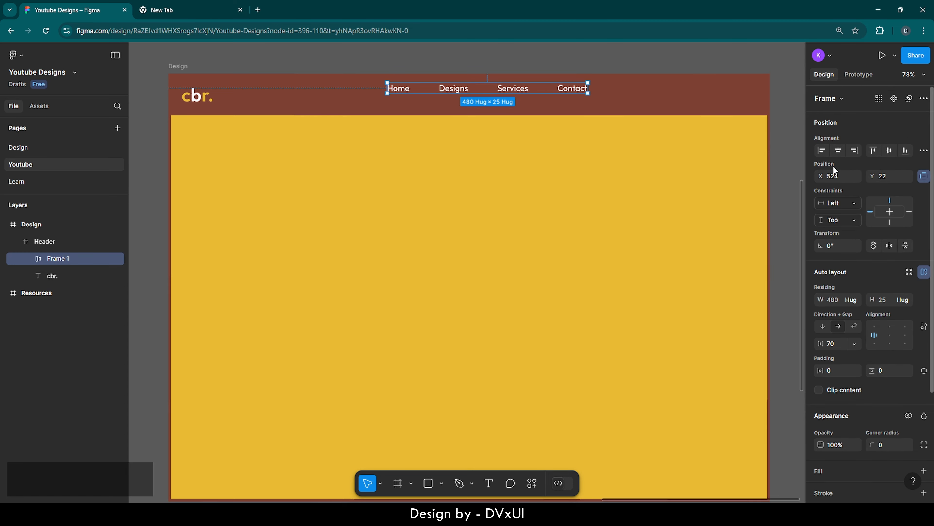
click(838, 151)
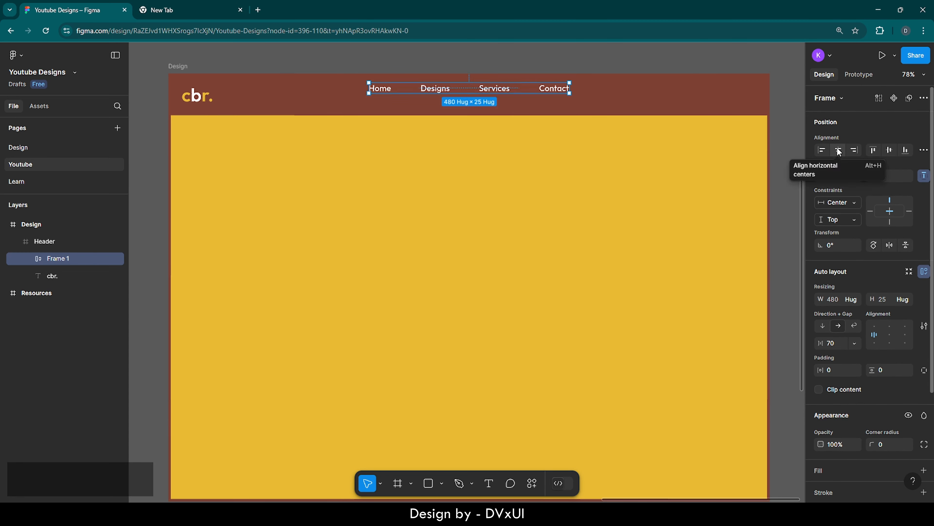
click(890, 150)
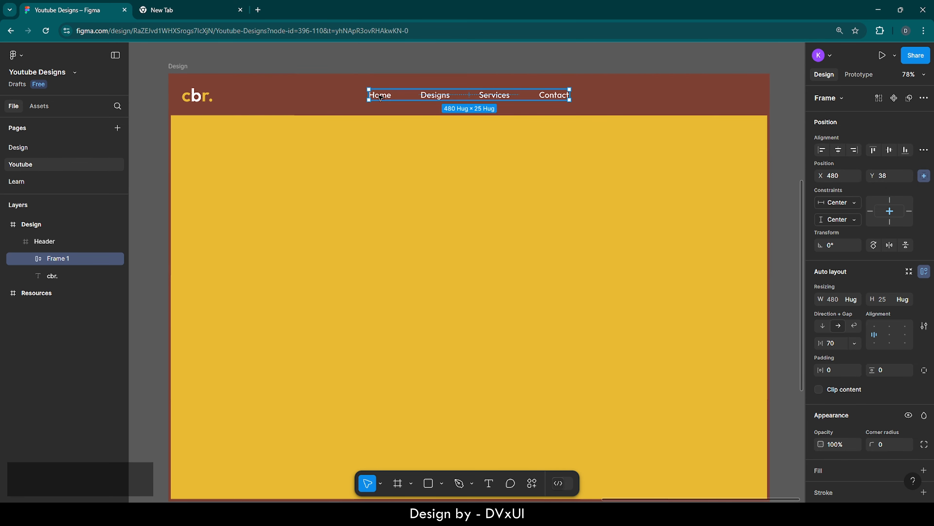
click(422, 166)
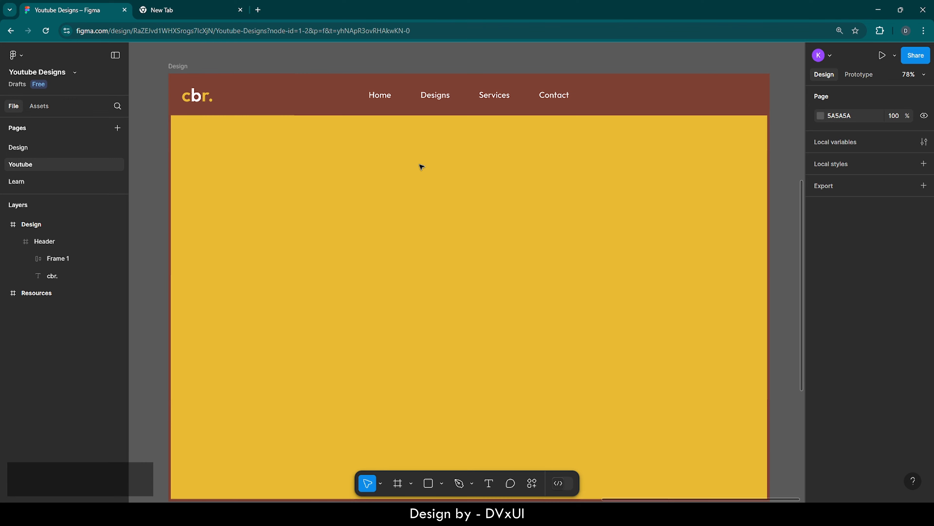
Recolour the "Home" link with the page's yellow, E8BA33.
click(377, 95)
double_click(377, 95)
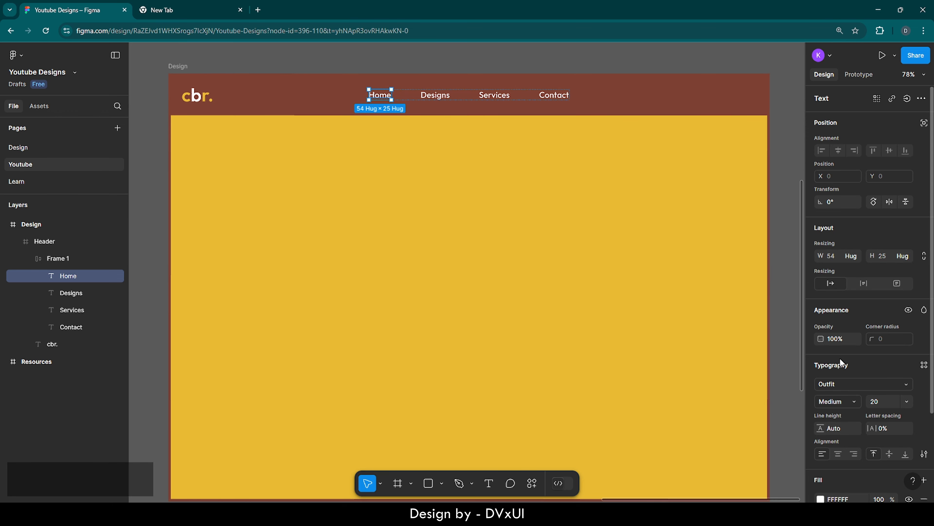
scroll(840, 358, down, 3)
click(820, 394)
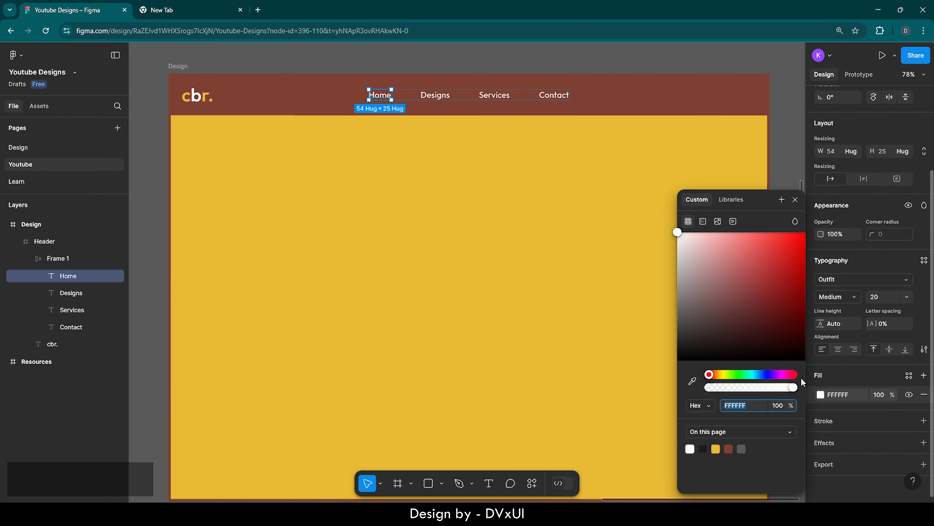
click(716, 448)
click(372, 245)
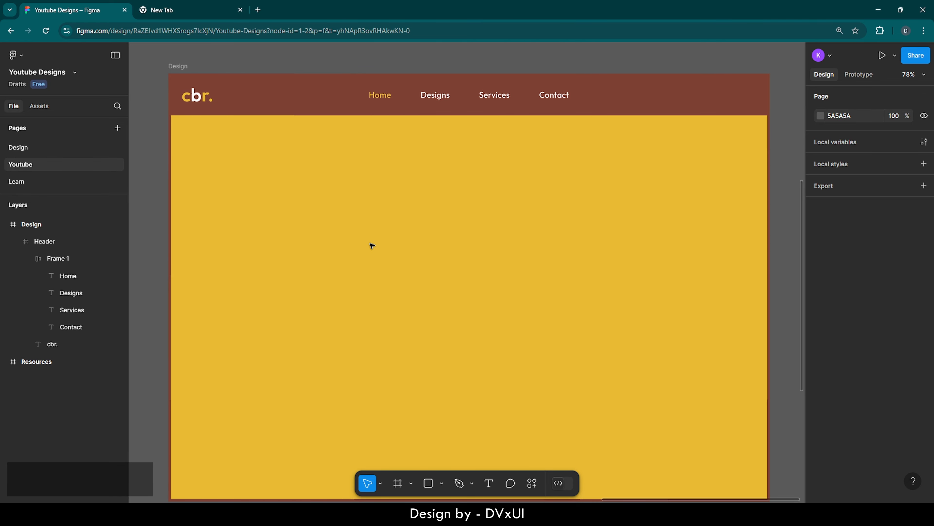
Reduce the opacity of the white colour used in the navigation links frame to 70%.
click(430, 96)
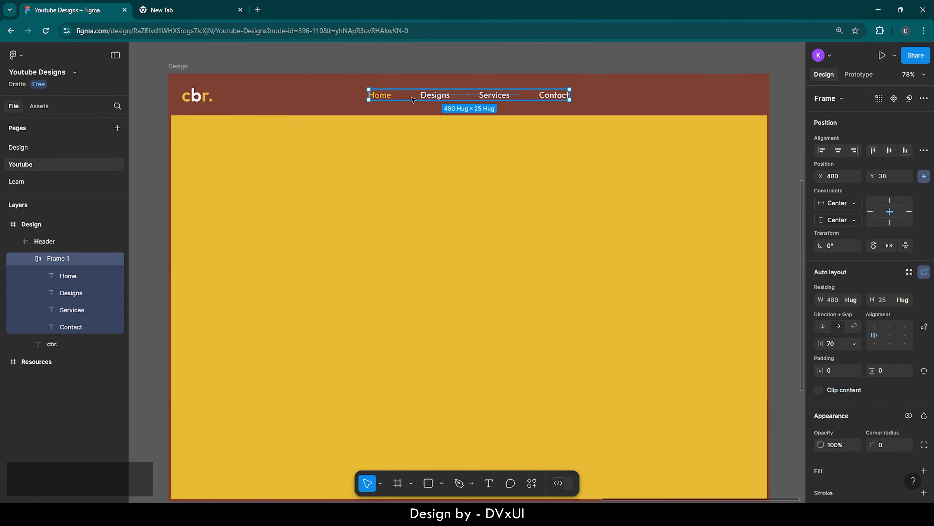
scroll(849, 418, down, 4)
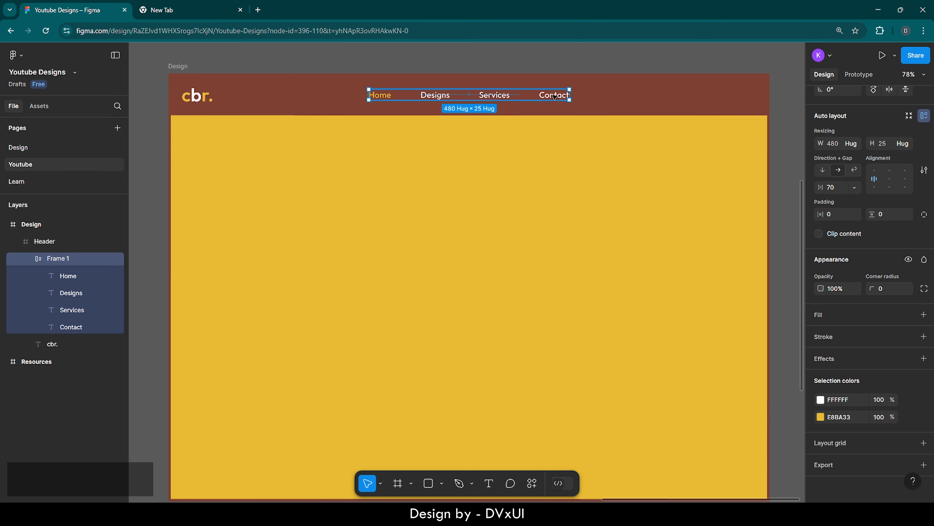
click(881, 400)
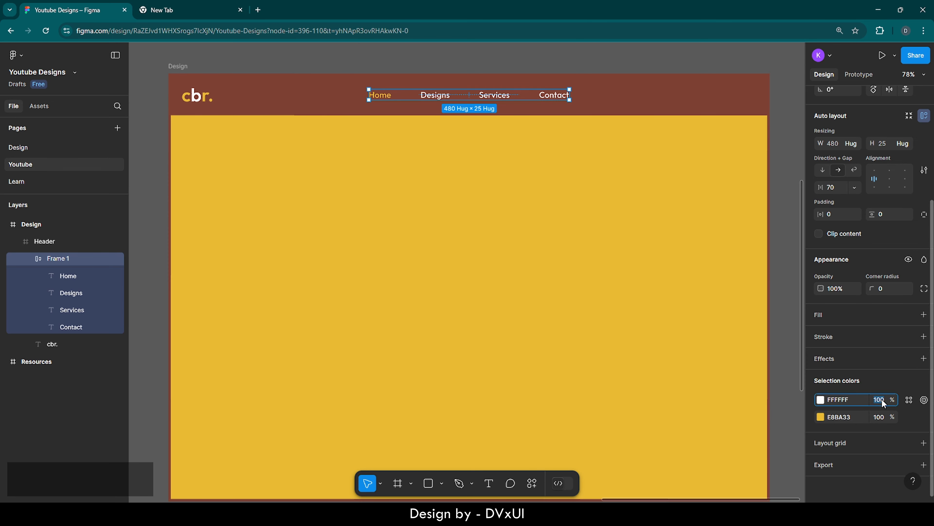
text(70)
key(Return)
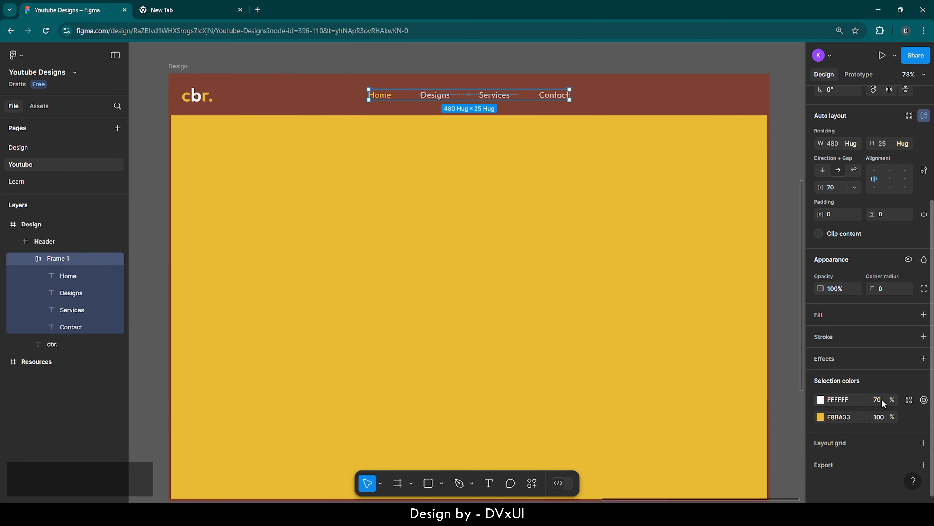
click(616, 262)
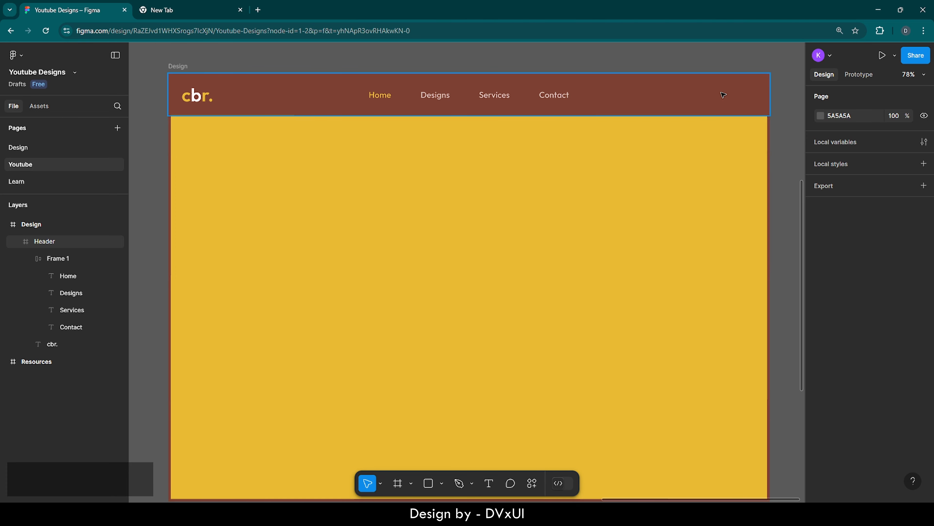
Add a "register" text near the right end of the Header frame at about X 1270, Y 47.
key(t)
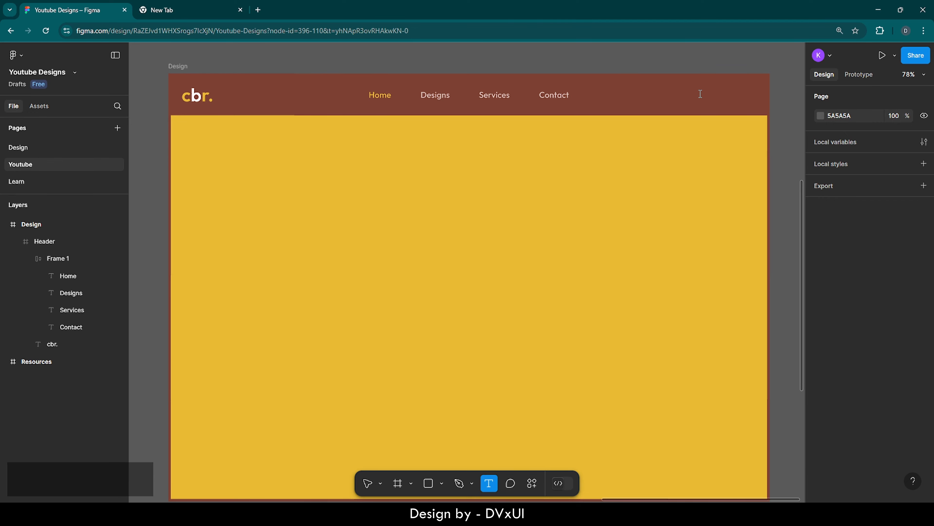
click(700, 94)
text(registee)
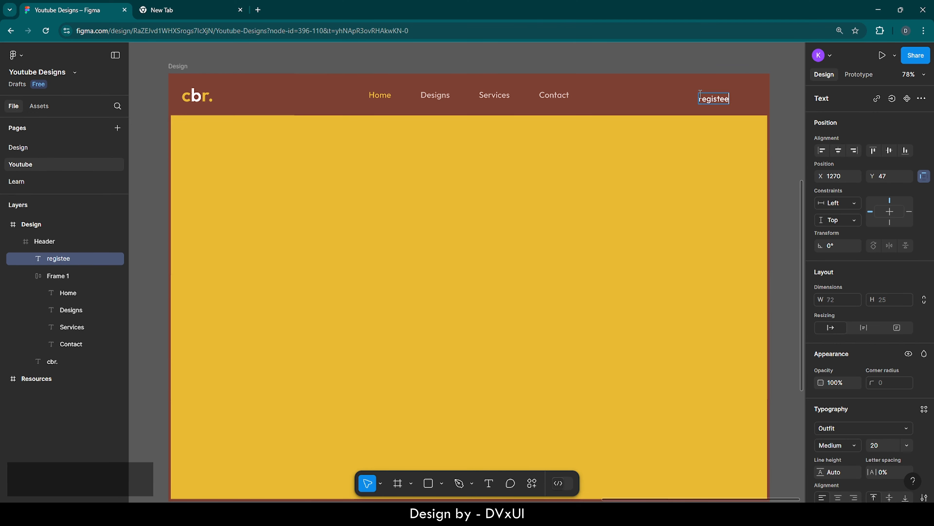
key(BackSpace)
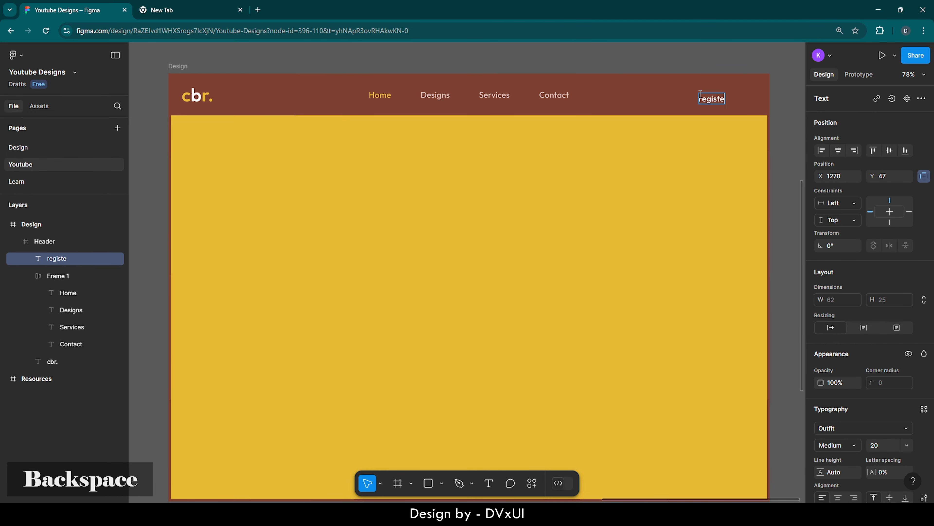
text(r)
key(Escape)
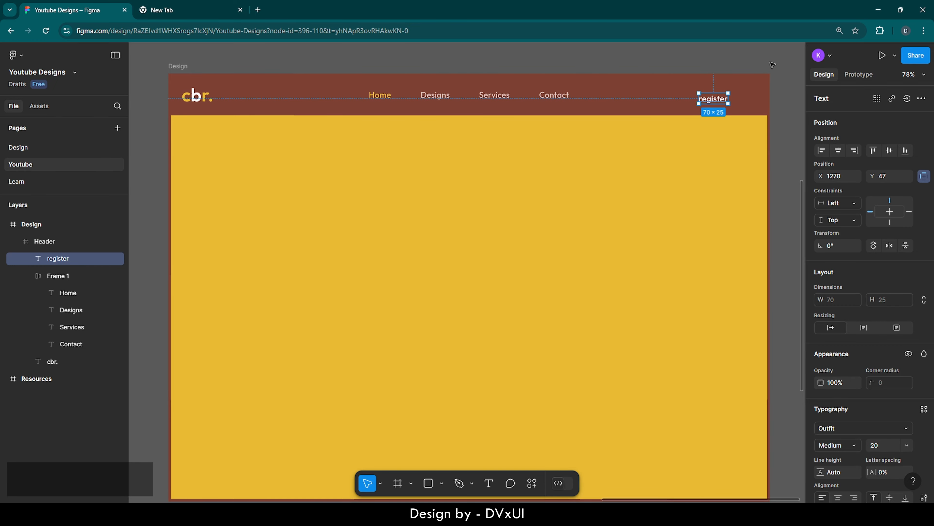
Set the "register" text's font size to 22.
key(shift+2)
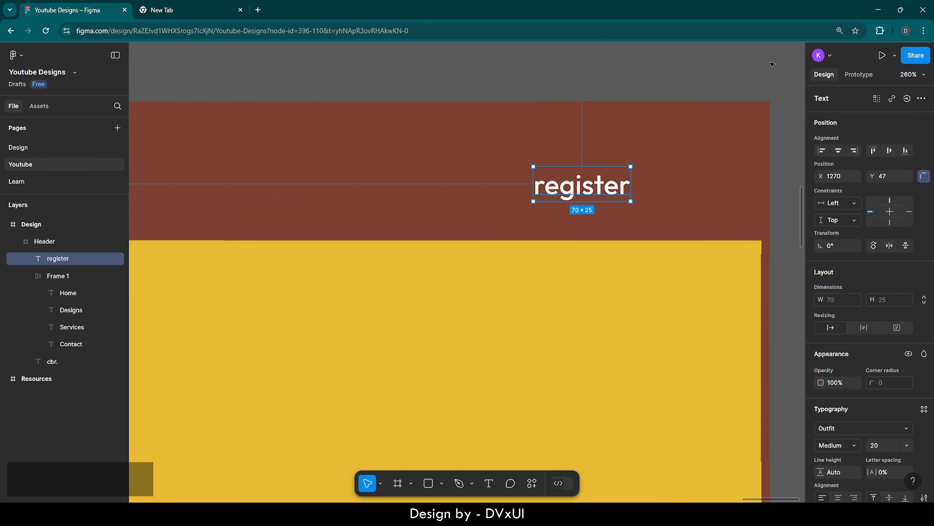
scroll(883, 453, down, 2)
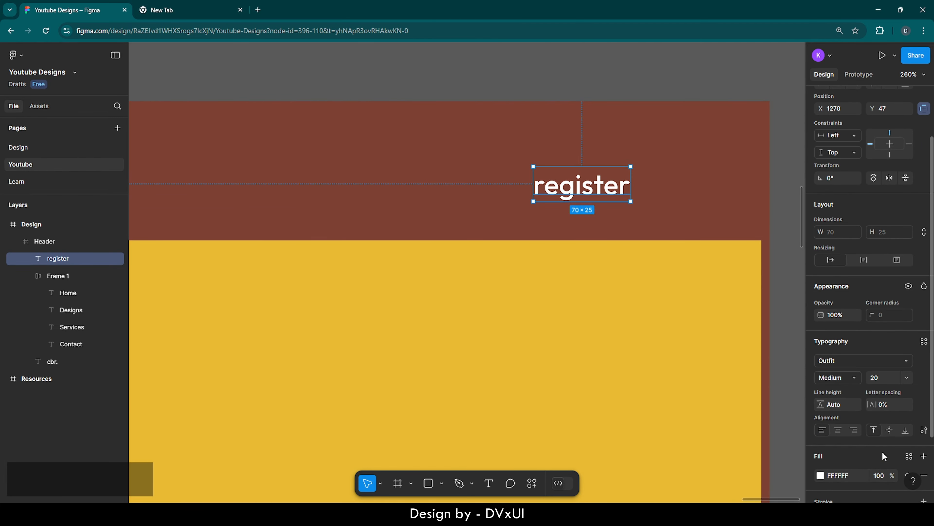
text(2)
key(Return)
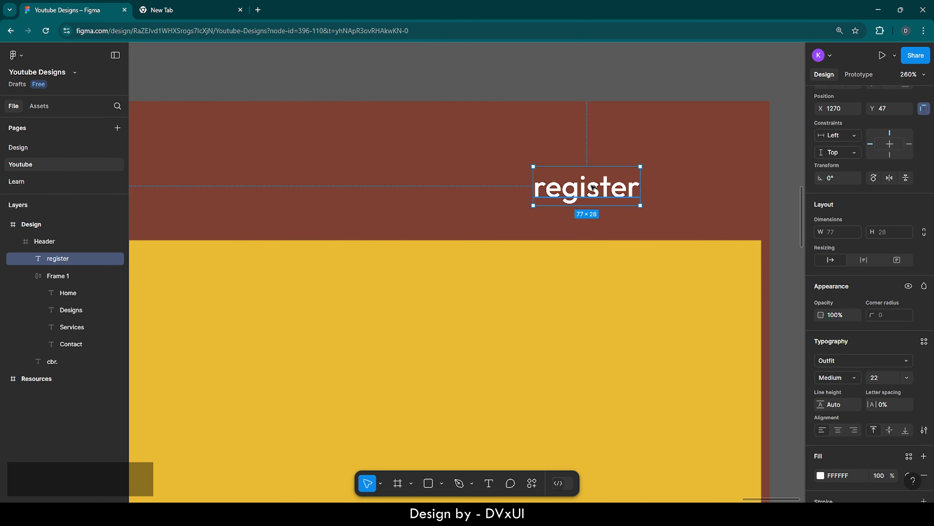
Wrap the "register" text in an auto layout frame with a horizontal padding of 22.
right_click(606, 186)
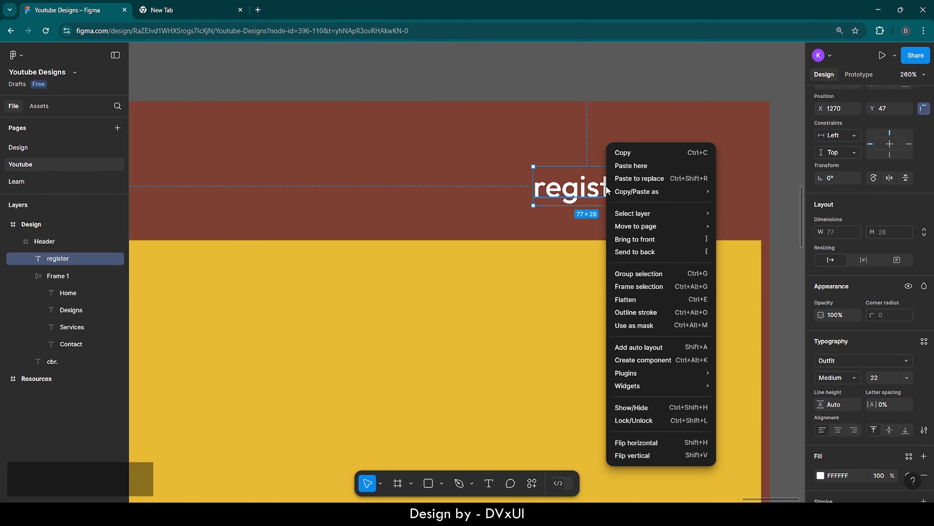
click(640, 348)
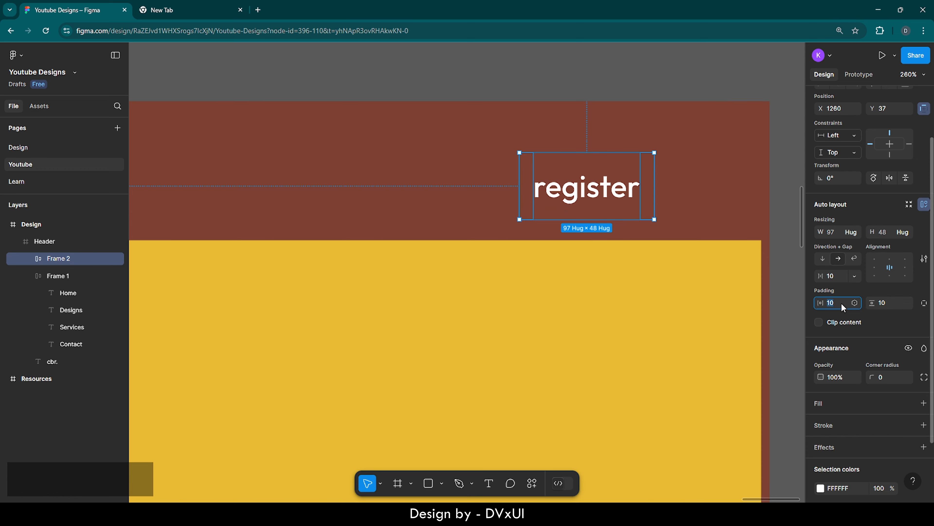
key(BackSpace)
text(22)
key(Return)
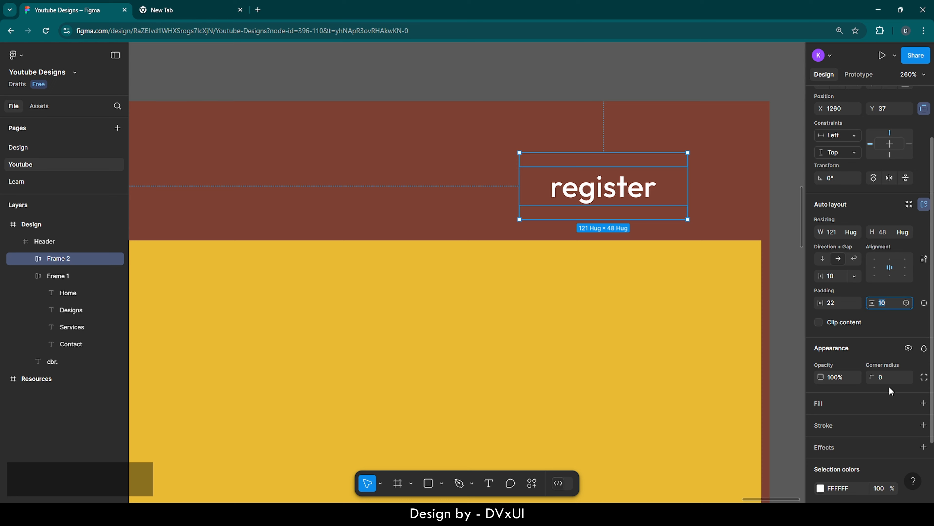
Set the corner radius of the frame around "register" to 8.
click(887, 378)
key(BackSpace)
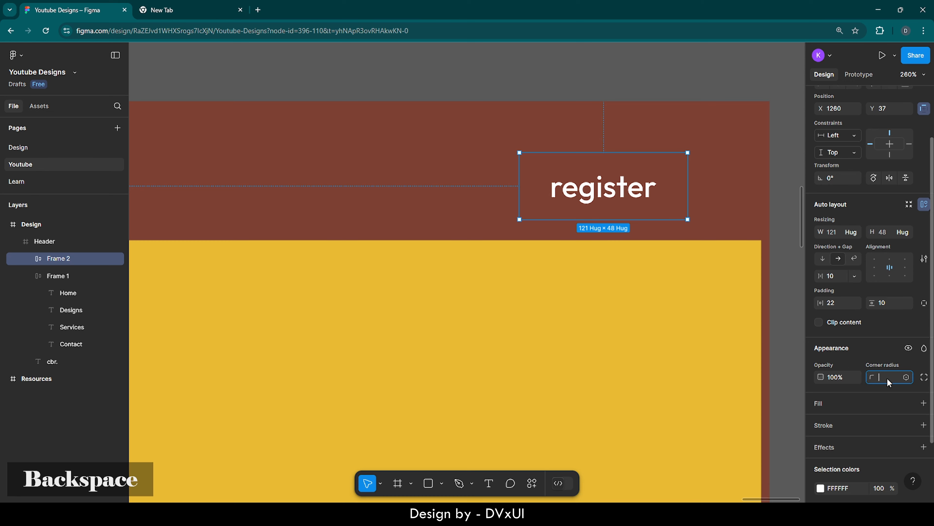
text(8)
key(Return)
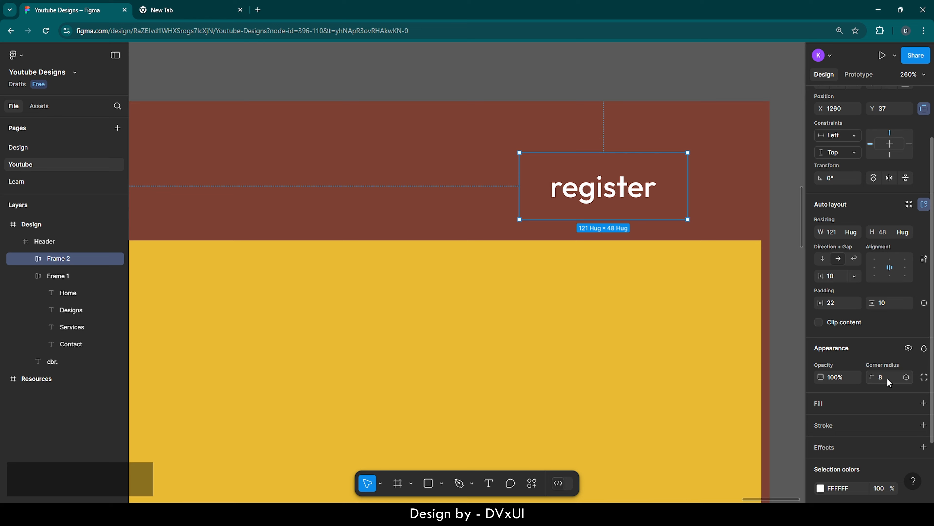
Add an inside stroke in yellow E8BA33 with a weight of 2 to the frame around "register".
scroll(846, 422, down, 3)
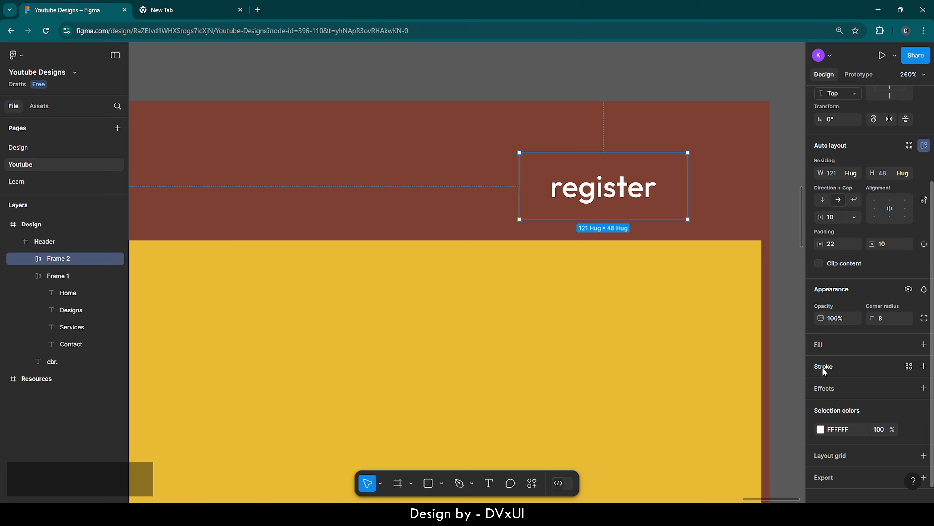
click(823, 369)
click(820, 385)
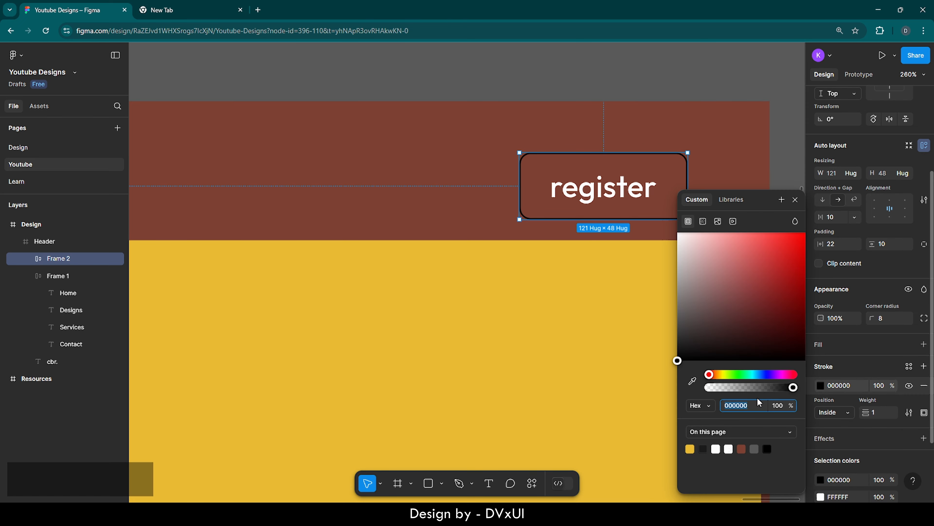
click(690, 448)
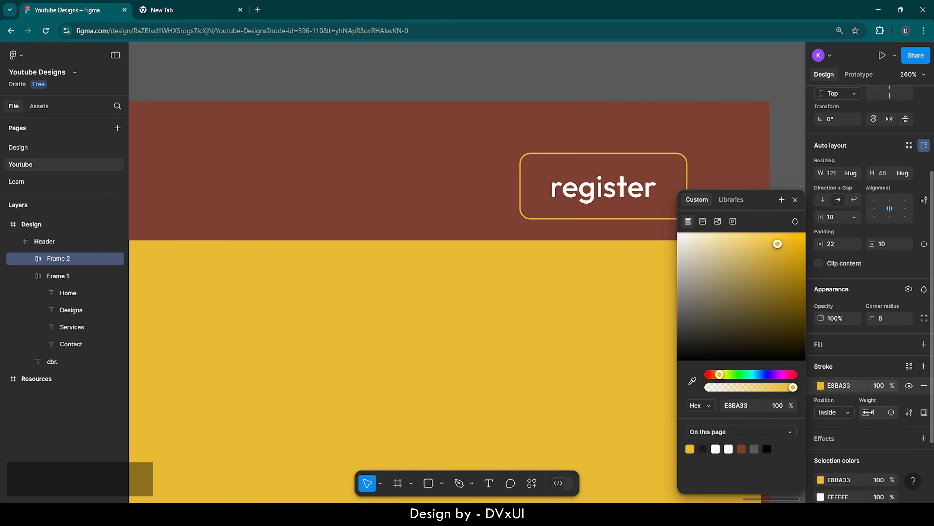
text(2)
key(Return)
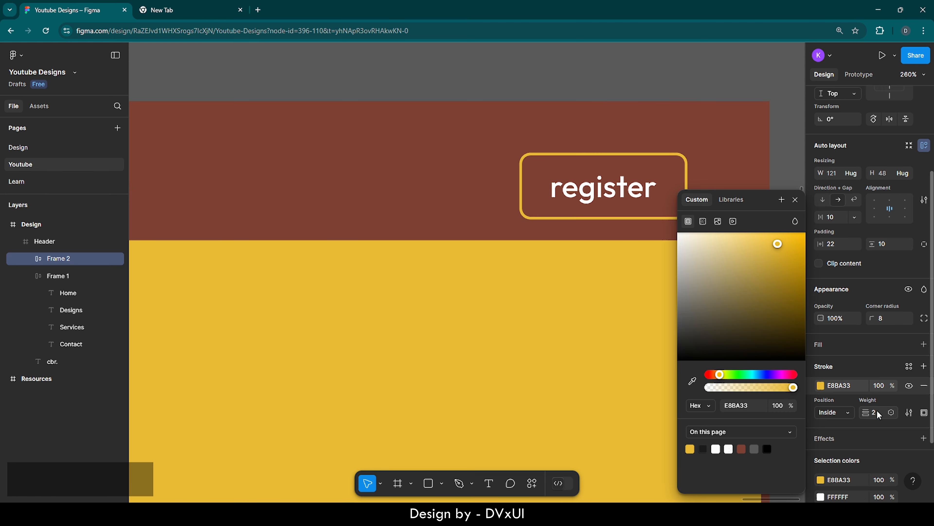
click(795, 200)
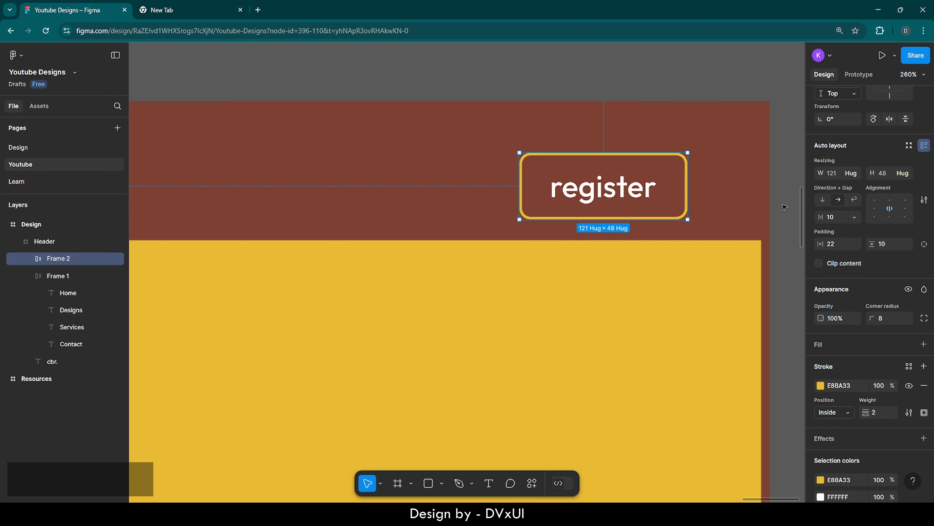
Centre the "register" button vertically in the Header frame and move it horizontally to X 1287.
scroll(868, 151, up, 4)
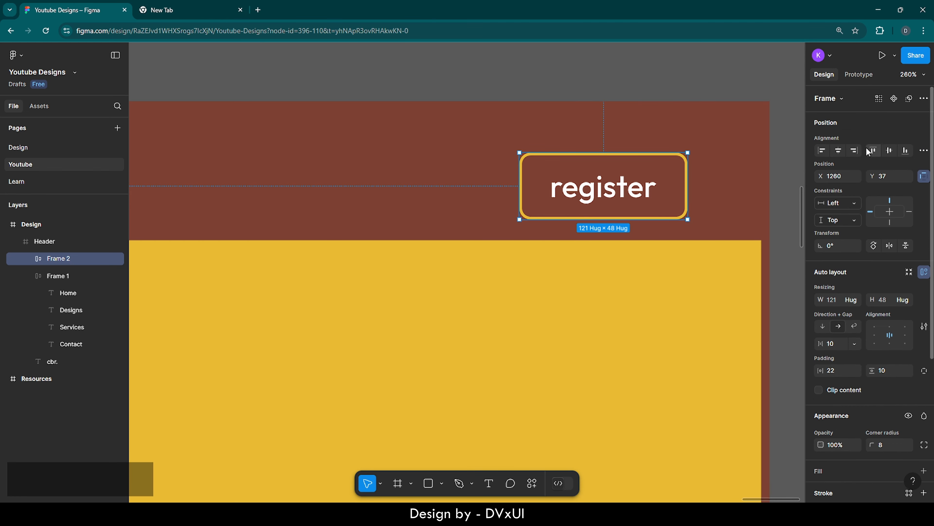
click(889, 150)
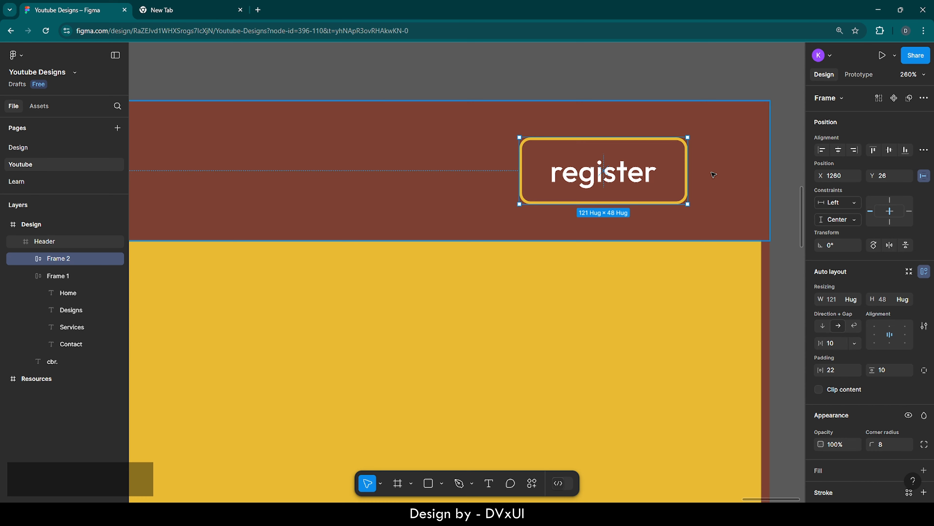
key(alt)
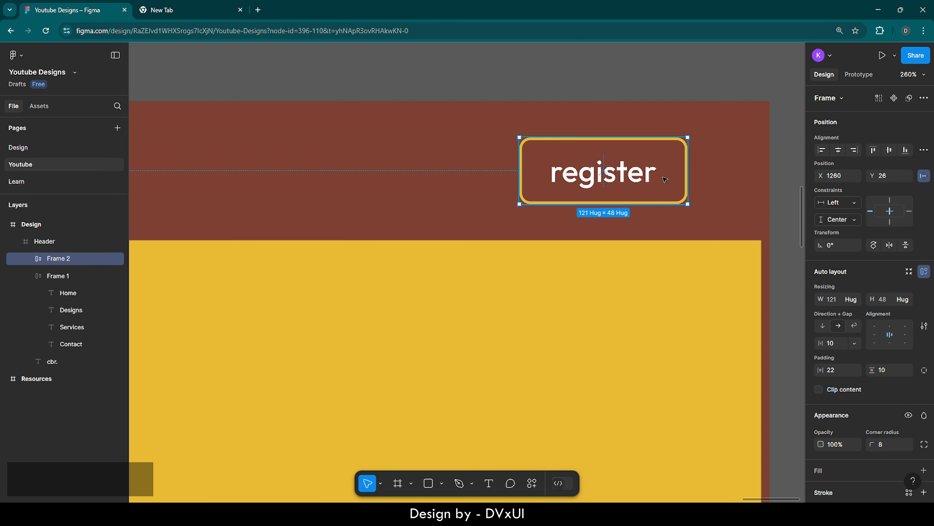
key(shift+Right)
key(shift+Right)
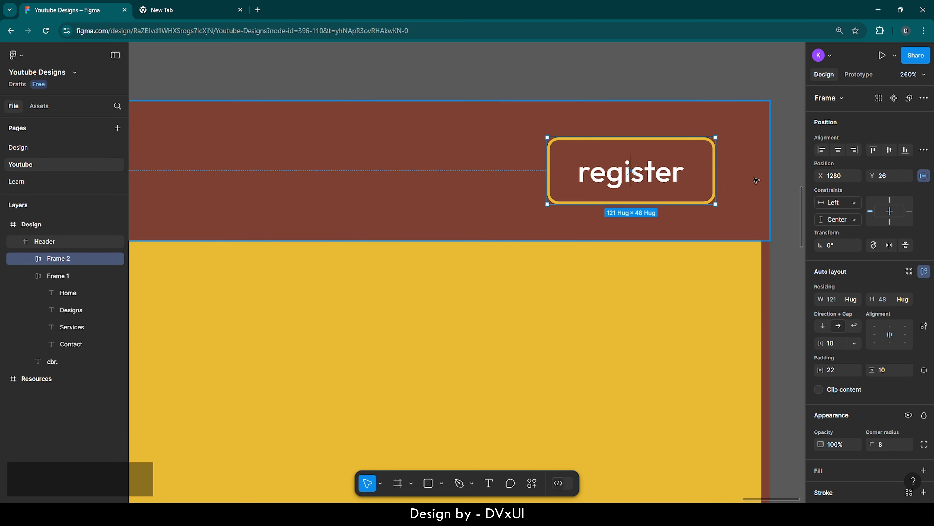
key(alt)
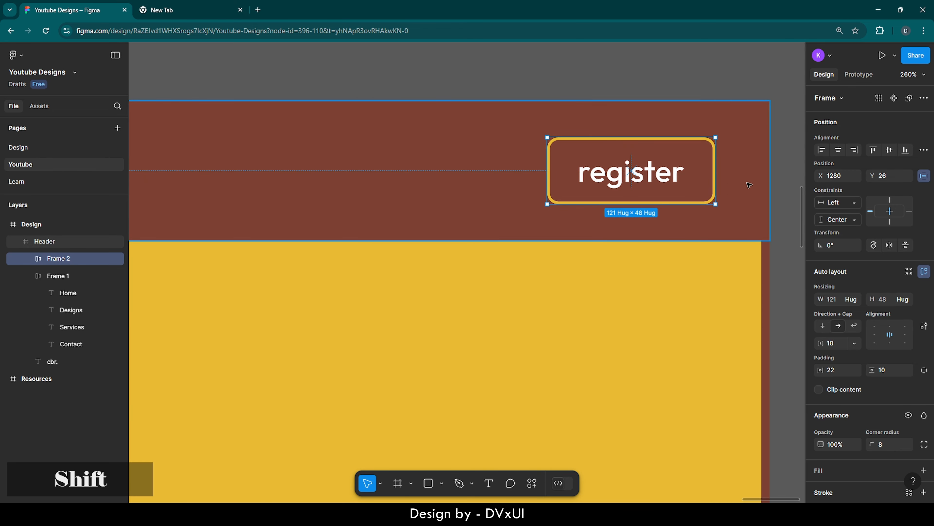
key(shift+Right)
key(alt)
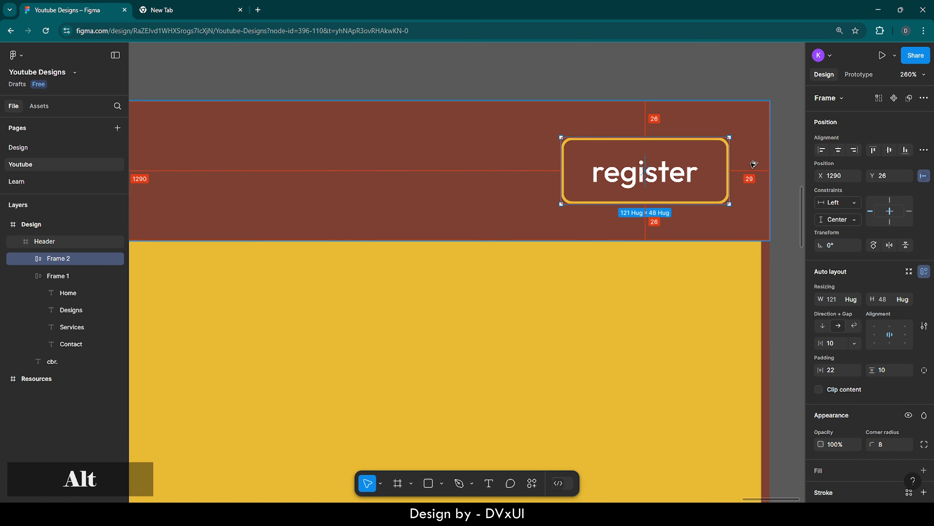
key(Left)
key(Left)
key(Left)
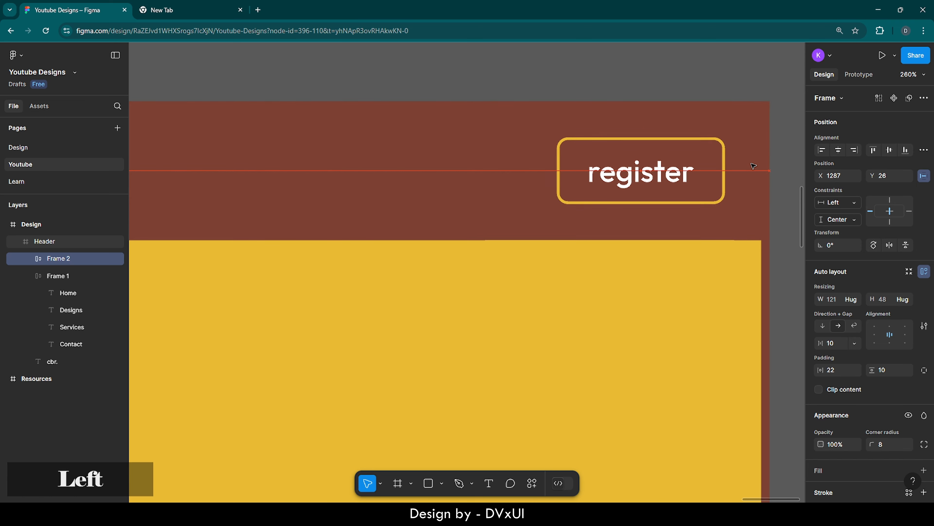
key(alt)
click(783, 167)
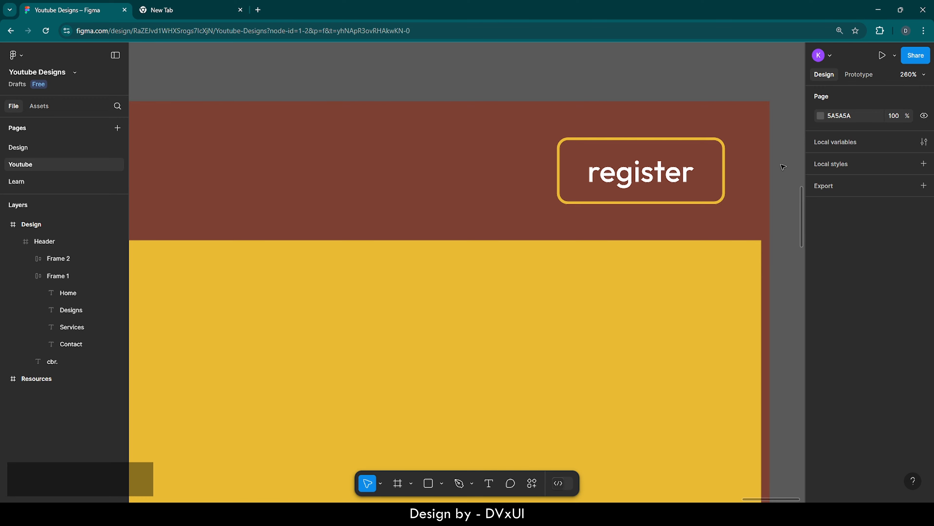
Try a font size of 50 on the "register" text, undo it, and check the frame's padding.
click(661, 180)
click(660, 167)
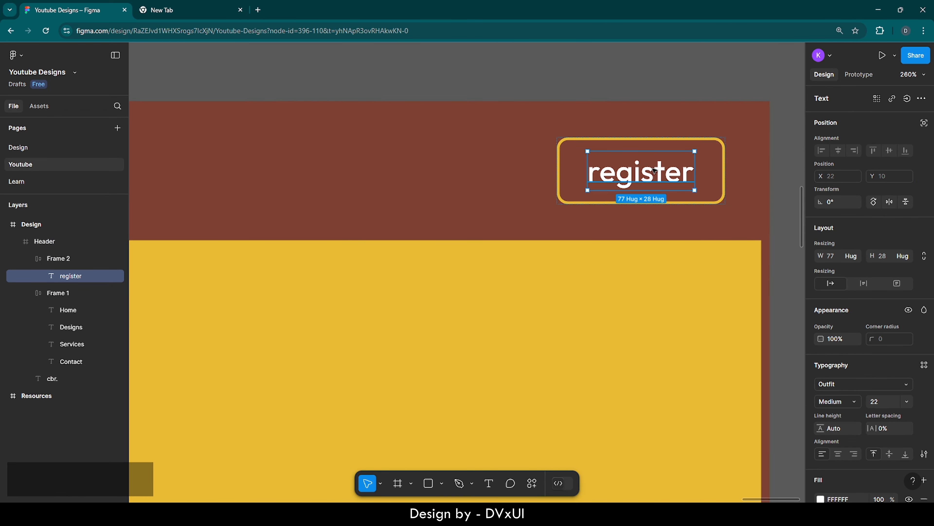
double_click(654, 170)
click(875, 399)
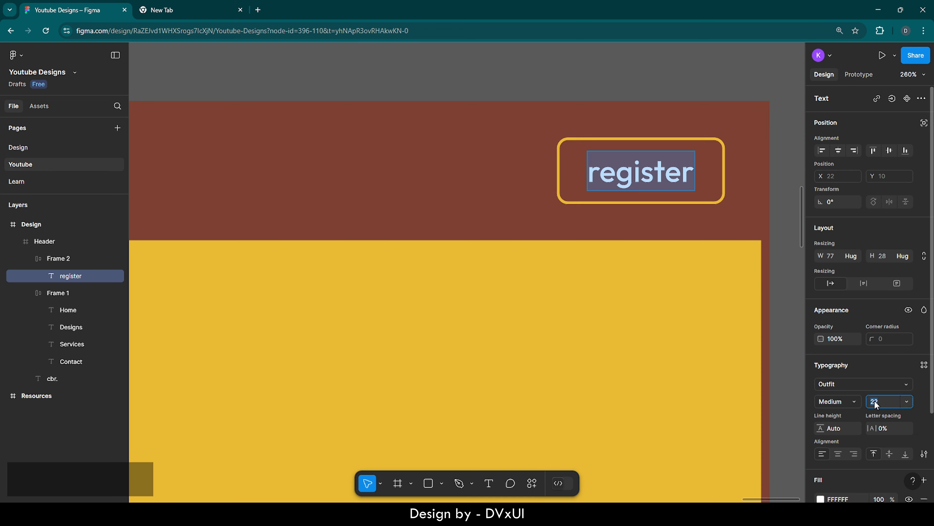
key(BackSpace)
text(50)
key(Return)
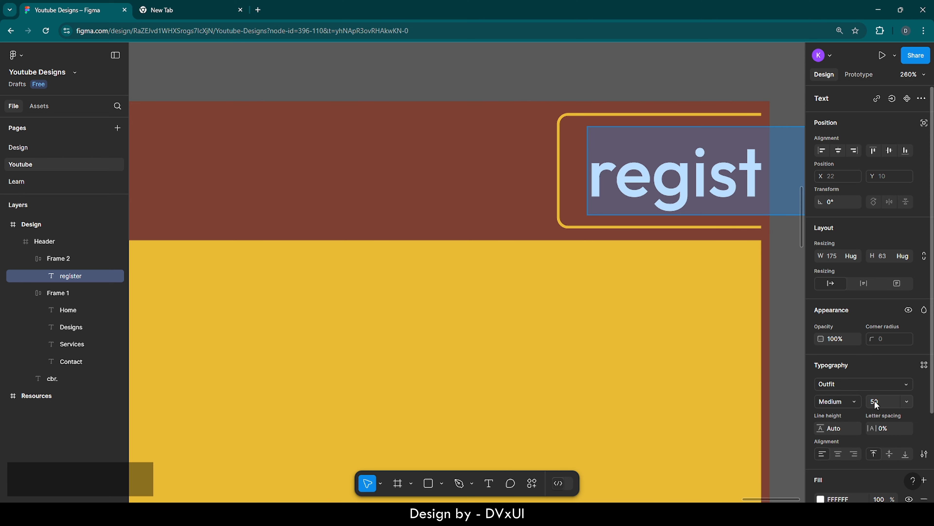
click(875, 400)
key(ctrl+z)
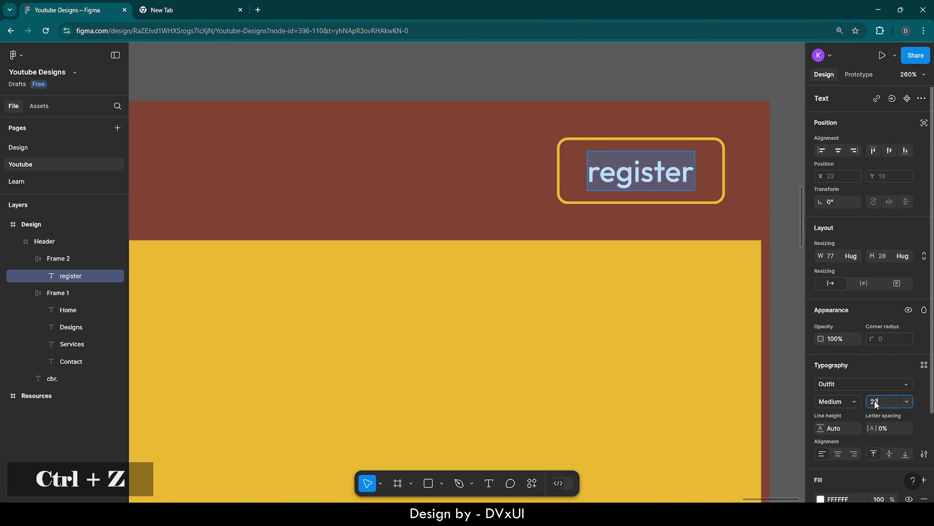
click(716, 176)
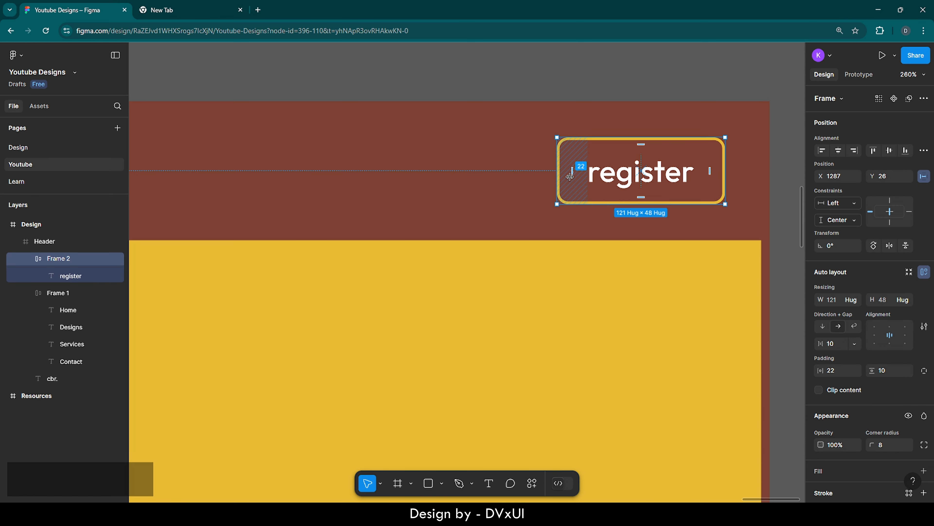
click(599, 294)
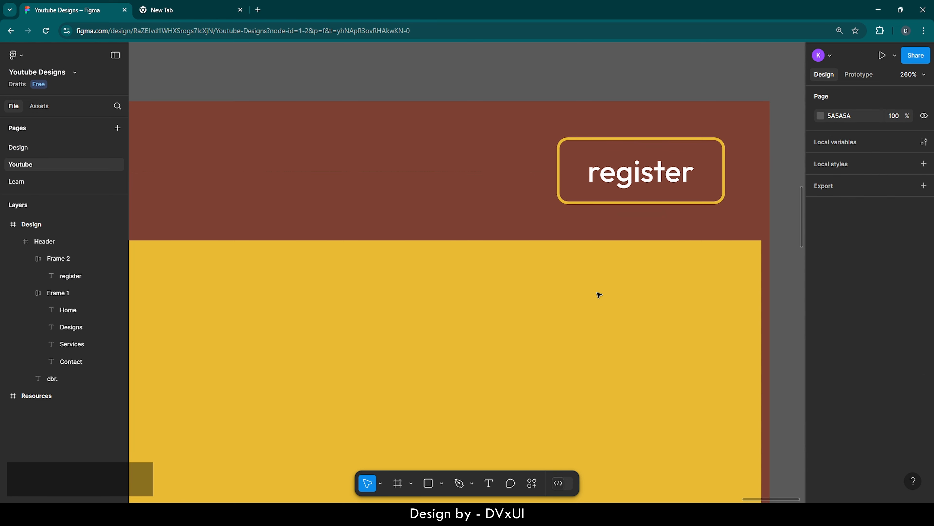
Add a "FUTURE" text in the yellow area of the Design frame at about X 298, Y 308.
scroll(599, 295, down, 5)
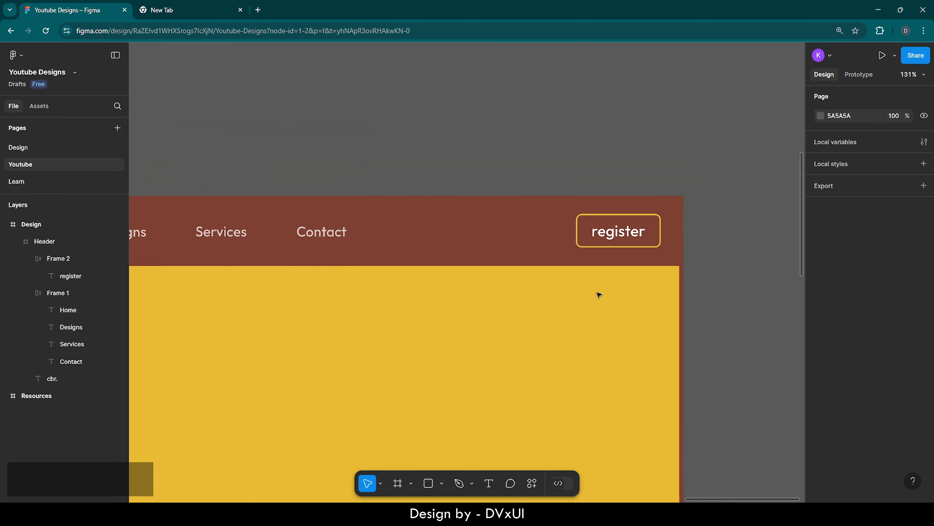
scroll(599, 295, down, 3)
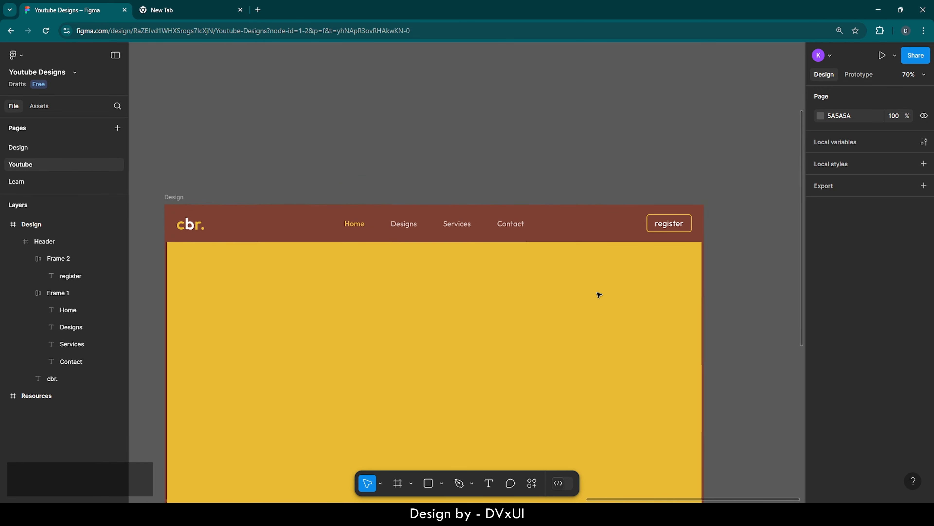
scroll(599, 294, down, 1)
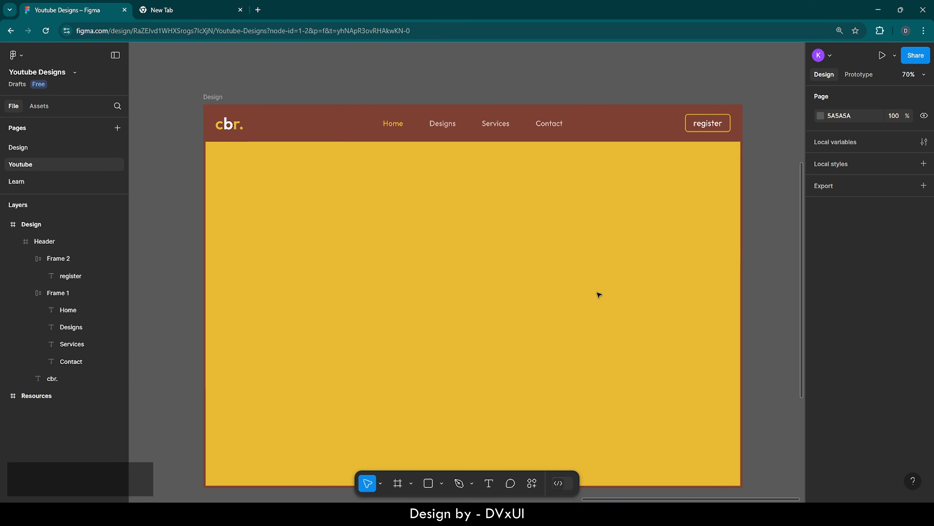
scroll(599, 294, down, 3)
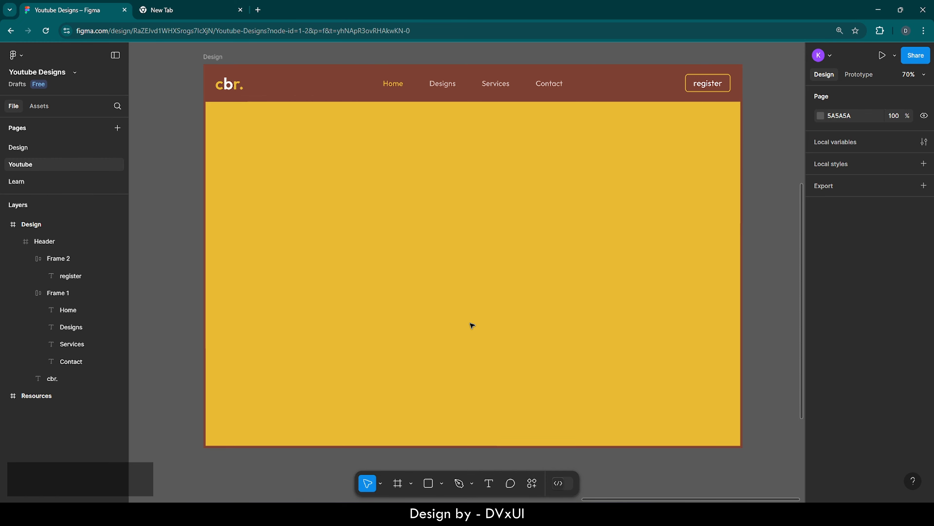
scroll(453, 195, right, 1)
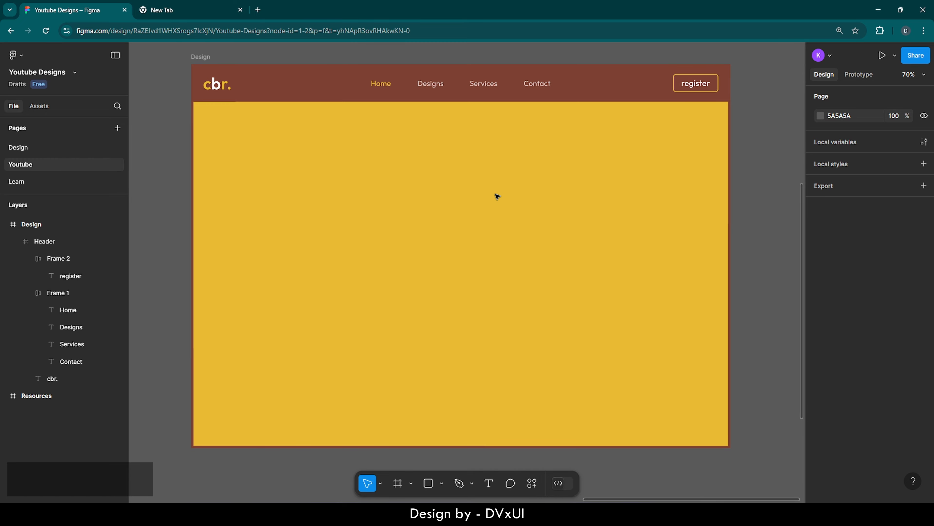
key(t)
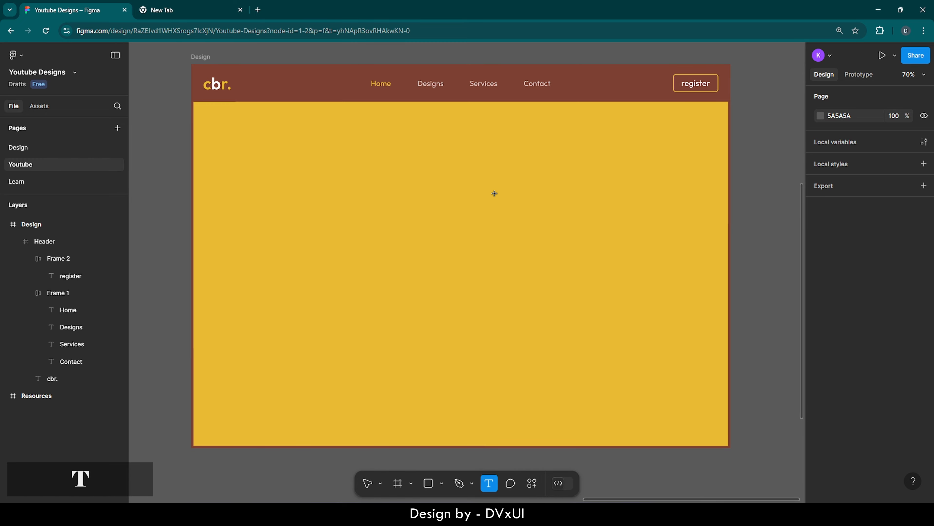
click(303, 179)
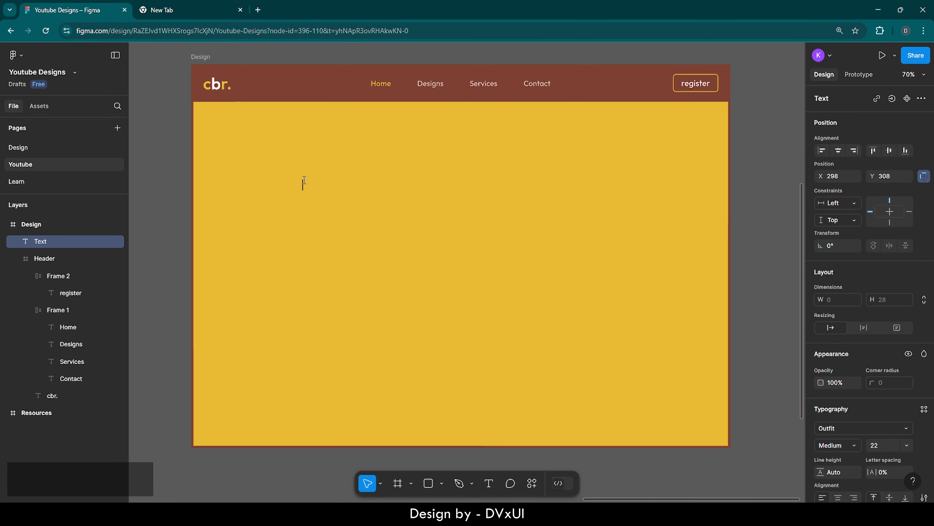
text(FUTURE)
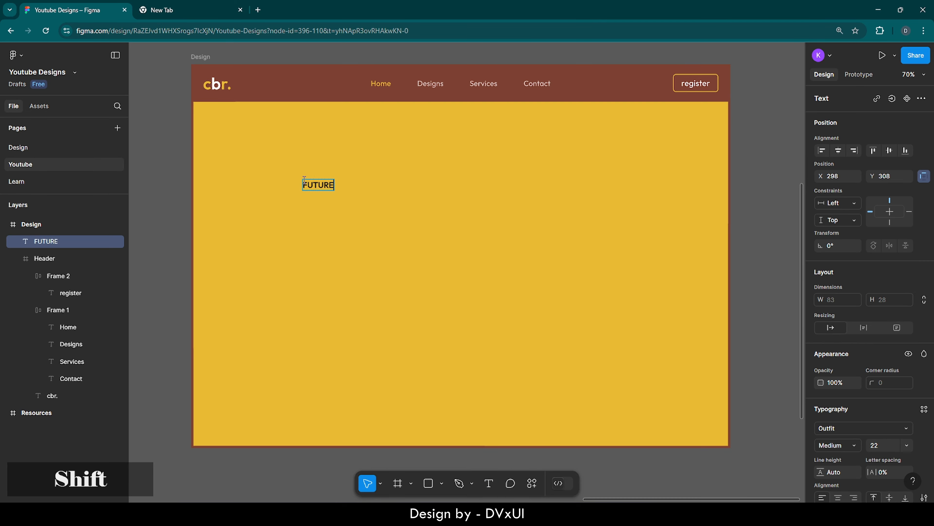
Set the "FUTURE" text's font to Alumni Sans with the Bold weight.
key(ctrl+a)
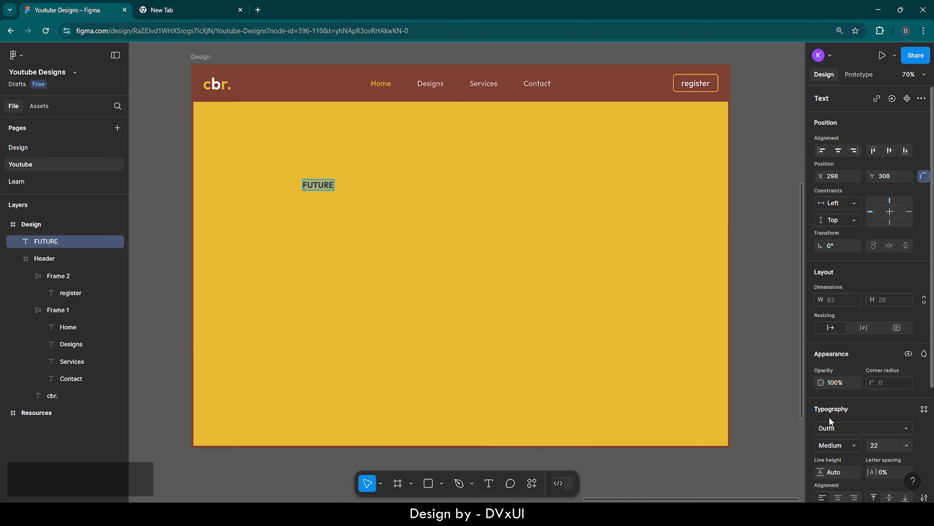
scroll(830, 417, down, 1)
scroll(829, 417, down, 2)
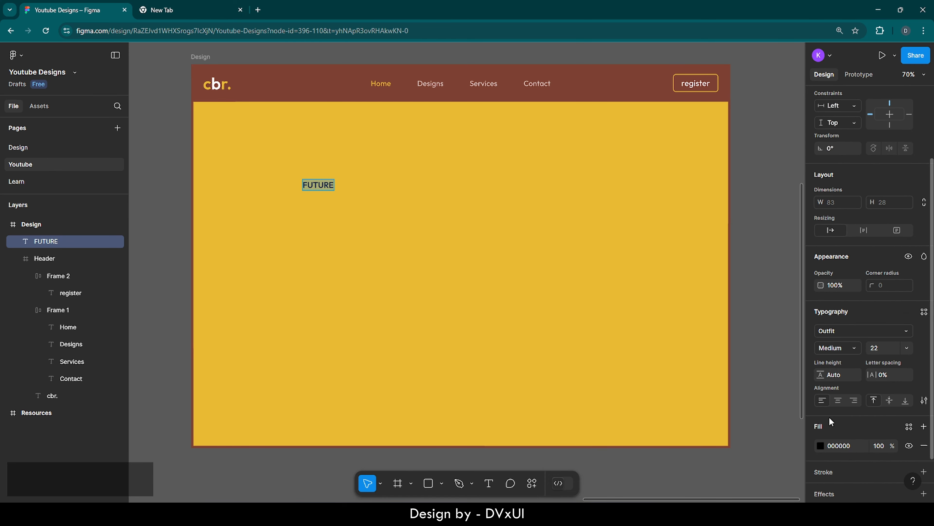
click(857, 329)
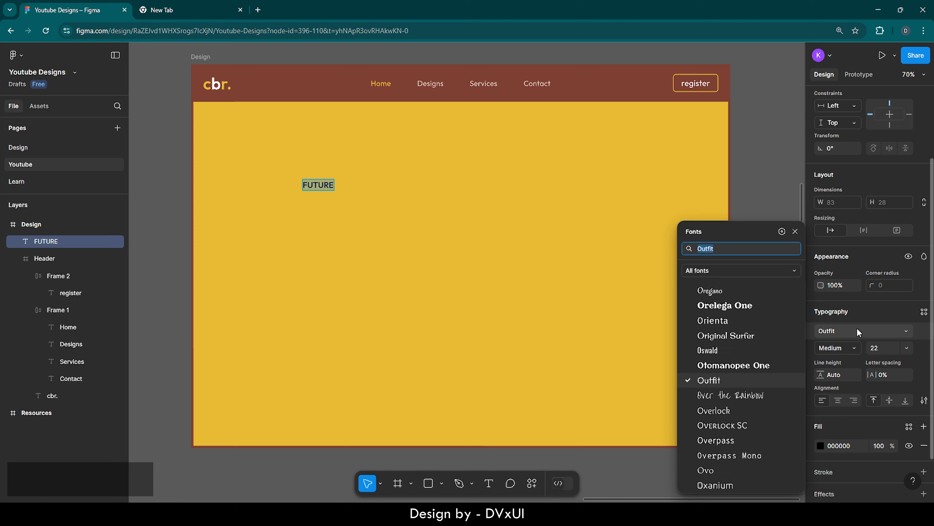
key(BackSpace)
text(al)
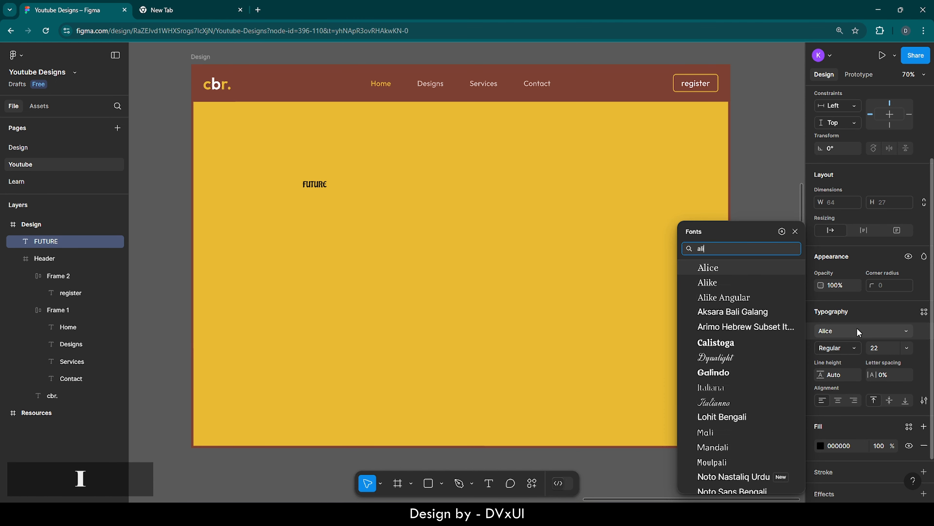
text(um)
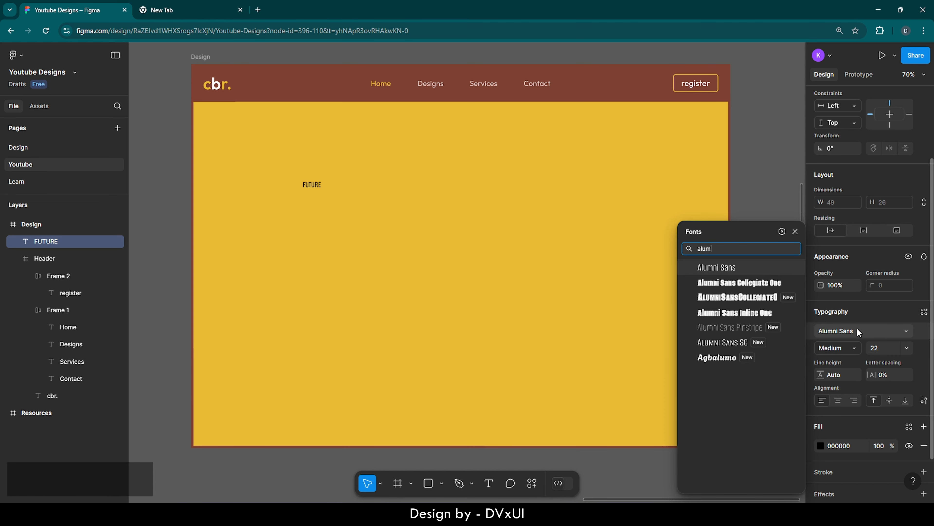
click(720, 270)
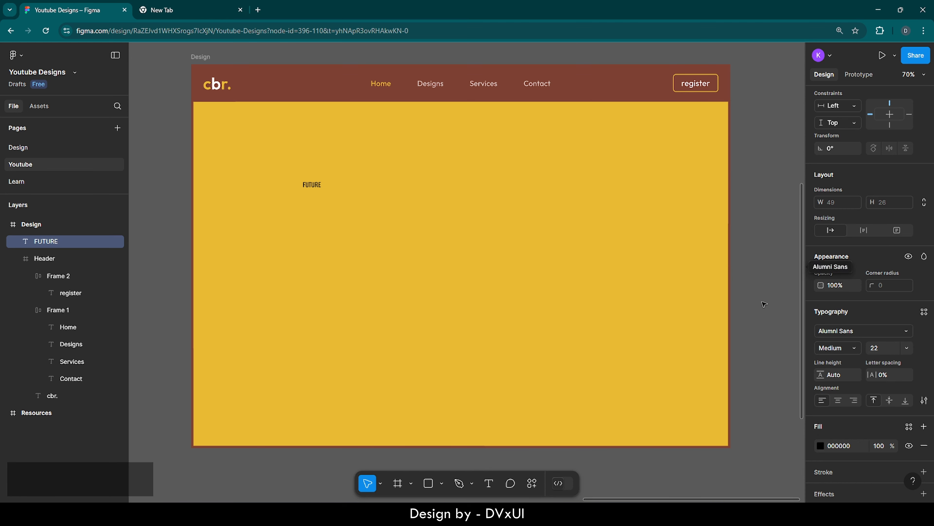
click(852, 348)
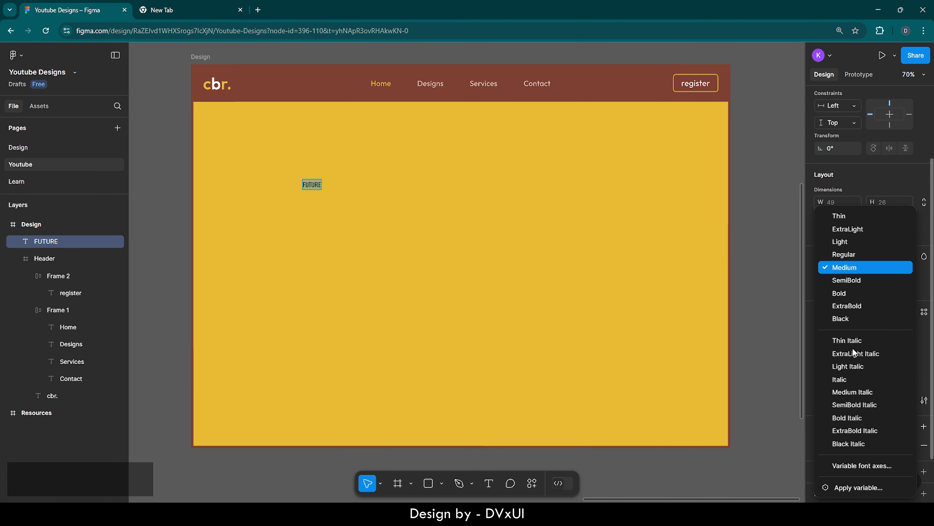
click(841, 293)
Set the "FUTURE" text's font size to 330 and its fill to the page's brown, 7D4133.
click(882, 345)
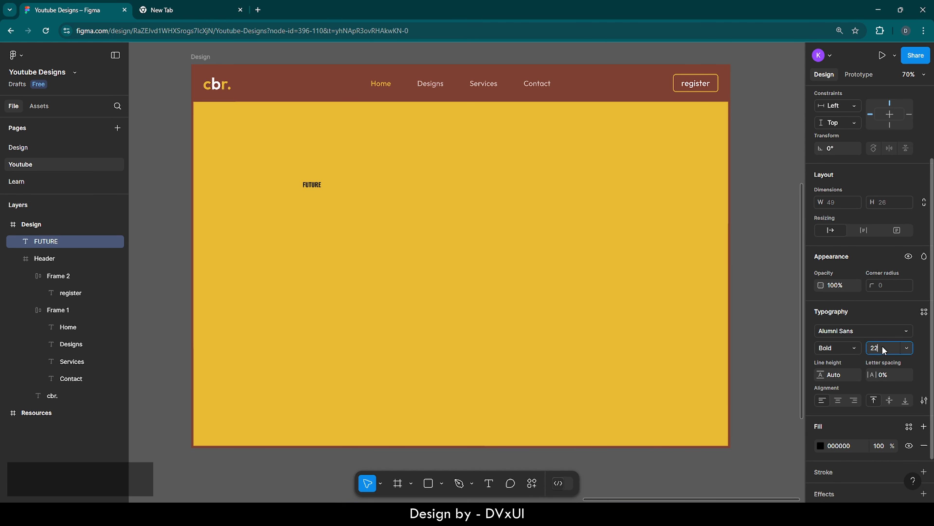
key(BackSpace)
text(330)
key(Return)
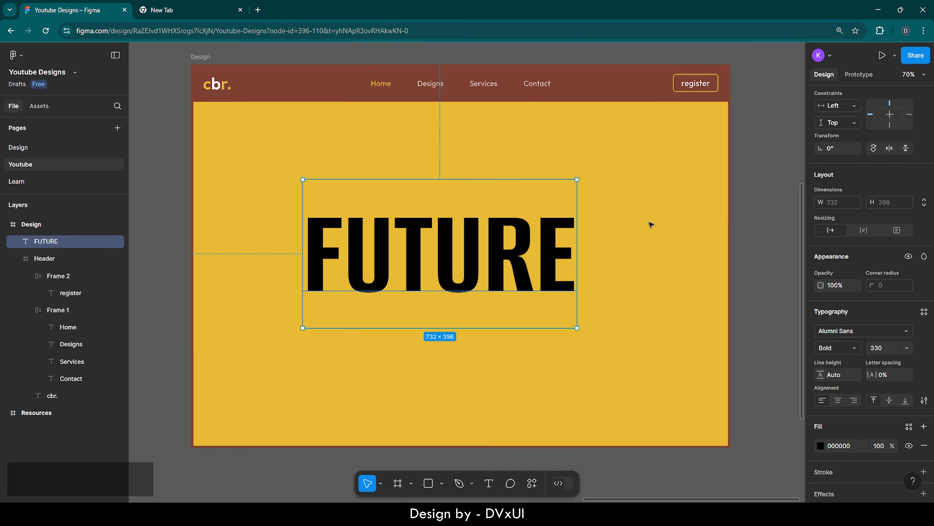
click(820, 445)
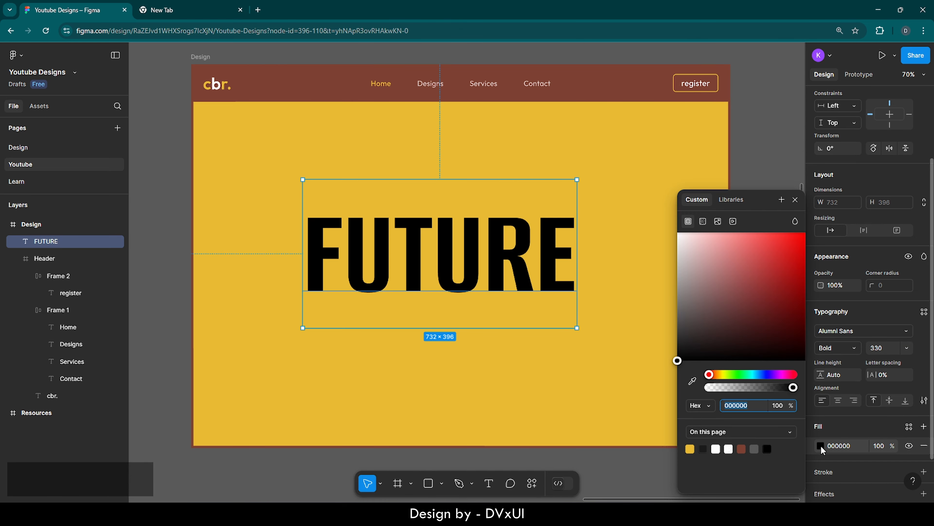
click(742, 448)
click(515, 340)
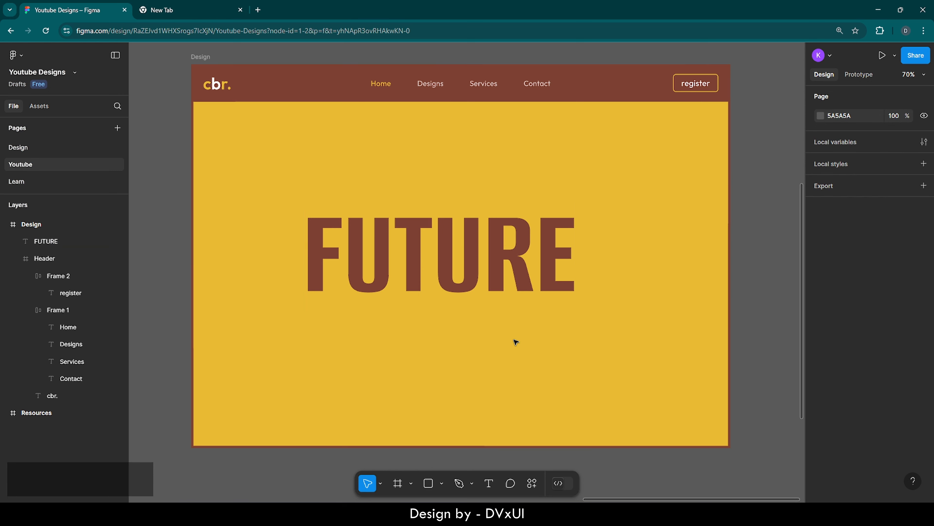
Move the "FUTURE" text up and to the left, to X 168, Y 138.
click(447, 255)
drag(447, 255, 408, 211)
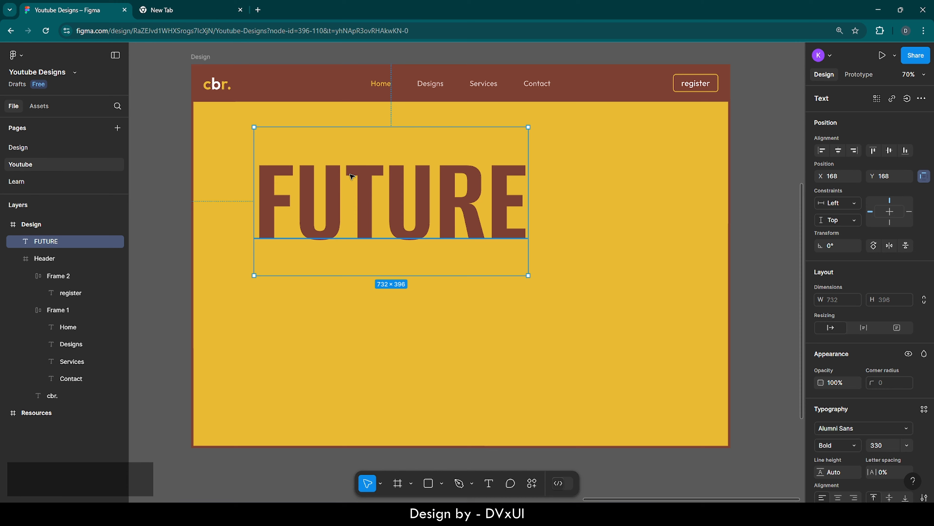
key(alt)
key(shift+Up)
key(shift+Up)
key(shift+Up)
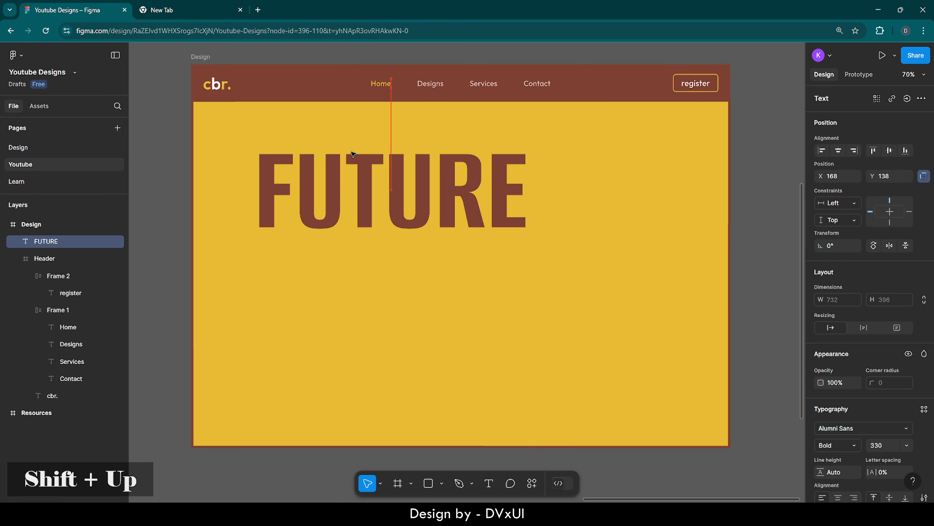
Check the "FUTURE" text's distance from the header and nudge it up to Y 134.
key(alt)
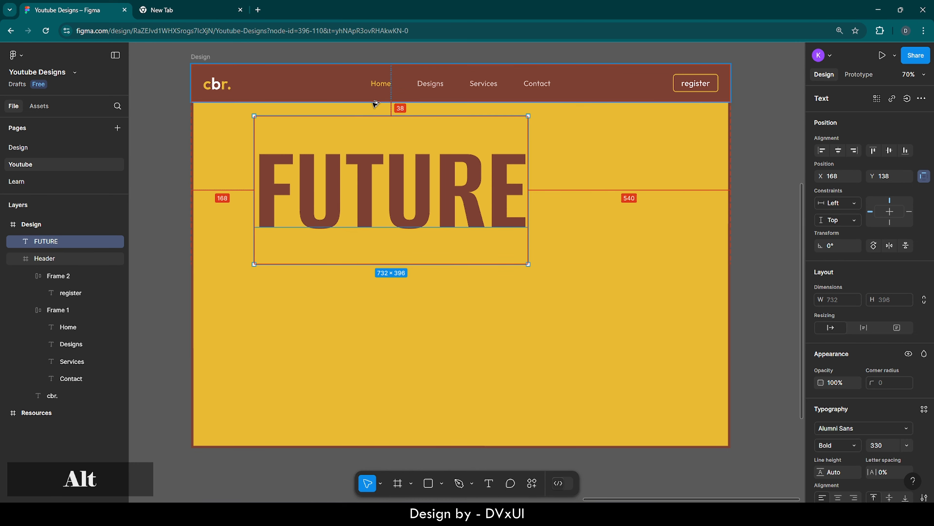
key(Up)
key(Up)
key(Up)
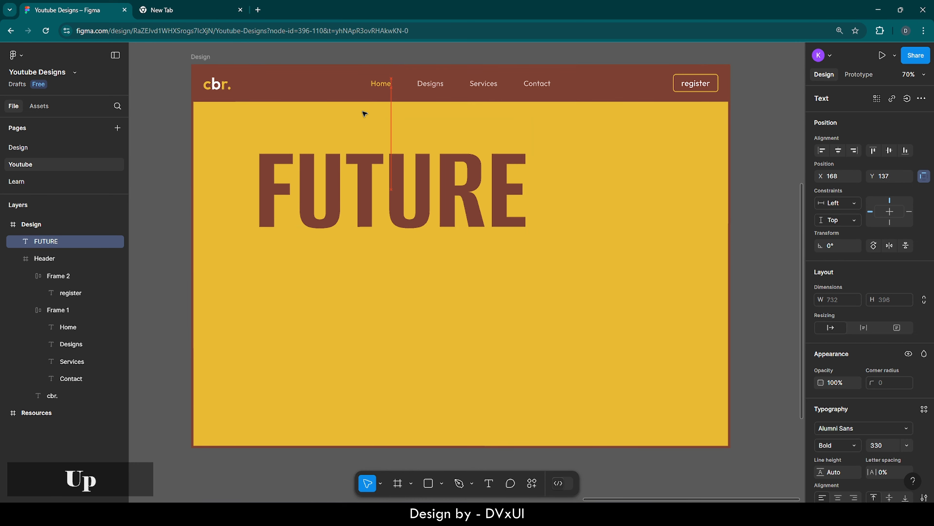
key(Up)
key(alt)
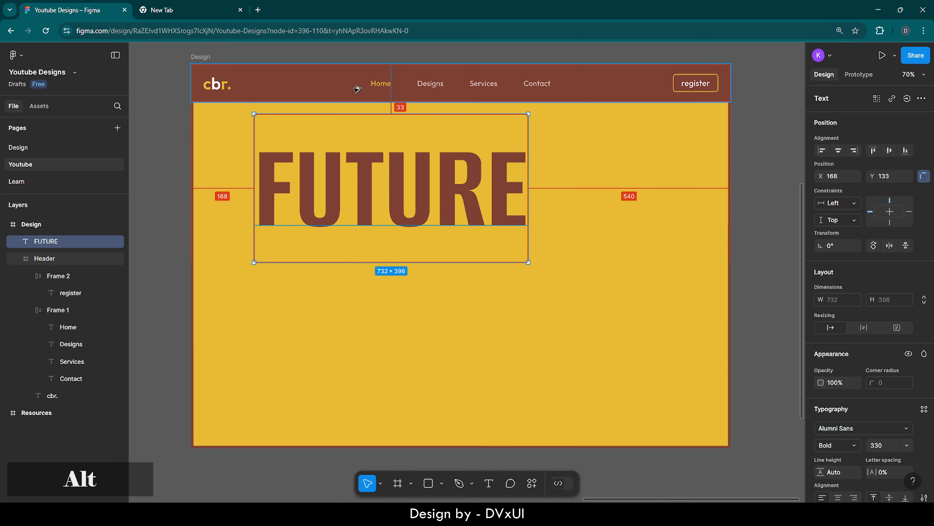
key(Down)
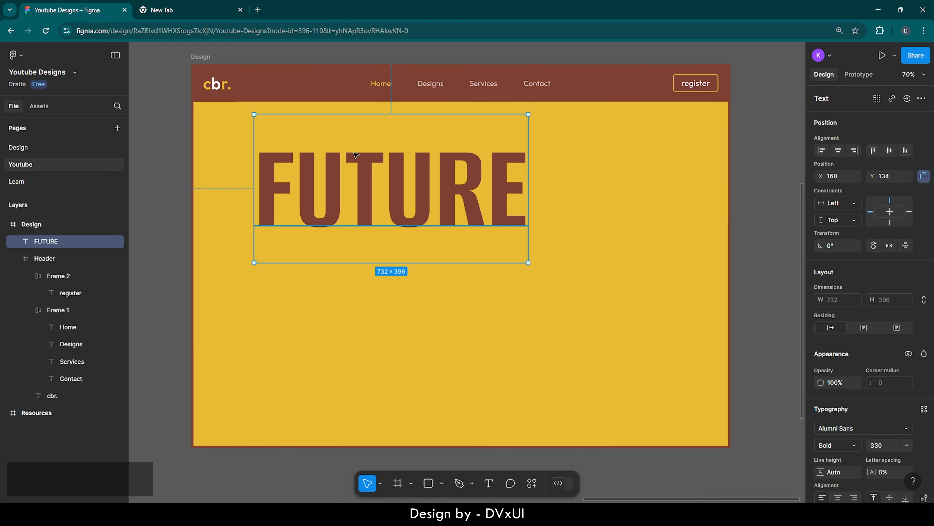
Check the "FUTURE" text's side spacing and shift it right to X 188.
key(alt)
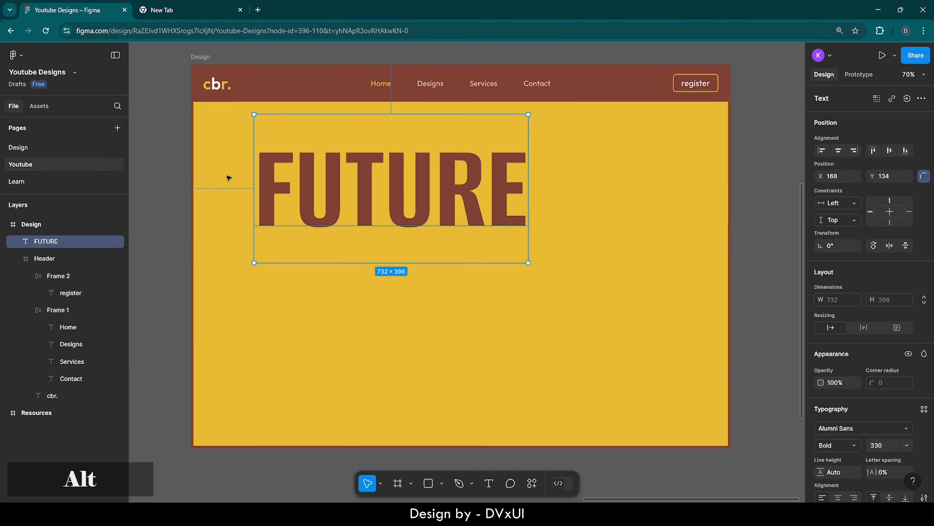
key(alt)
key(shift)
key(shift+Right)
key(shift+Right)
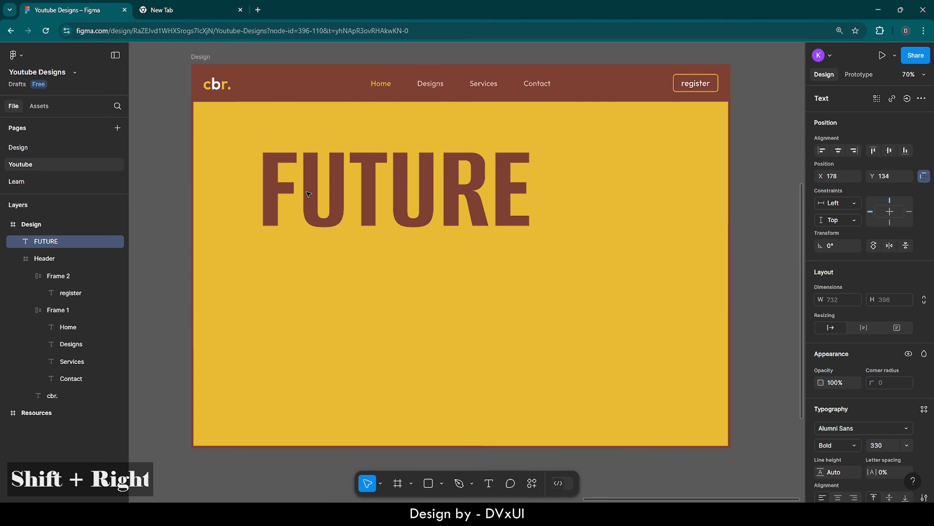
key(alt)
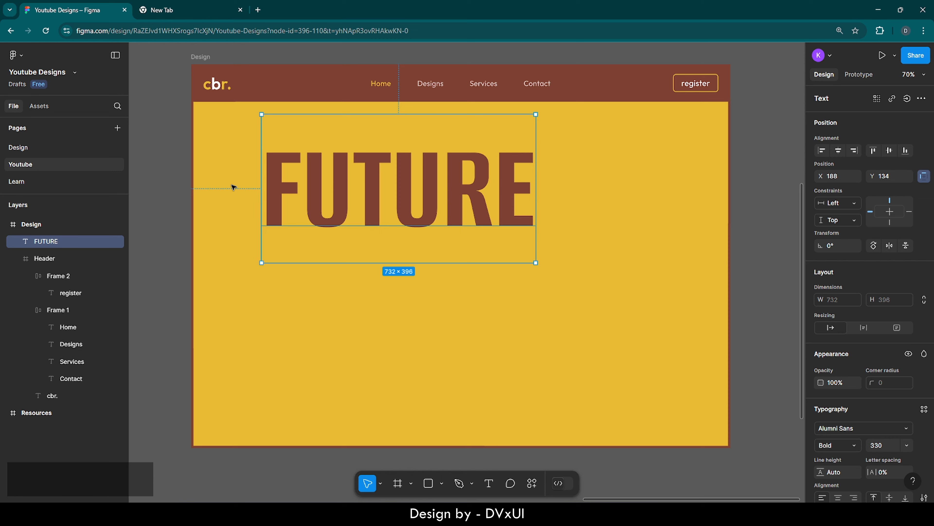
click(604, 182)
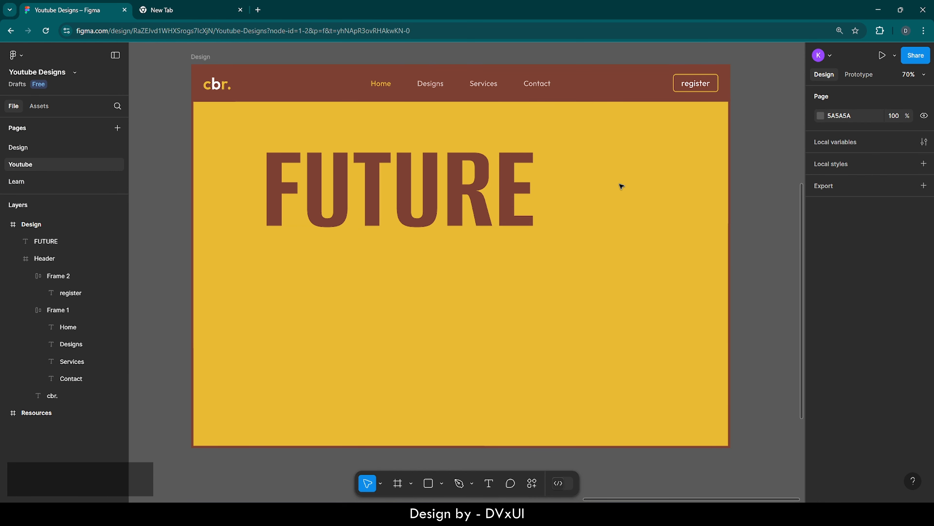
Duplicate the "FUTURE" text, place the copy at about X 284, Y 393, and change its wording to "of design".
click(475, 189)
key(ctrl)
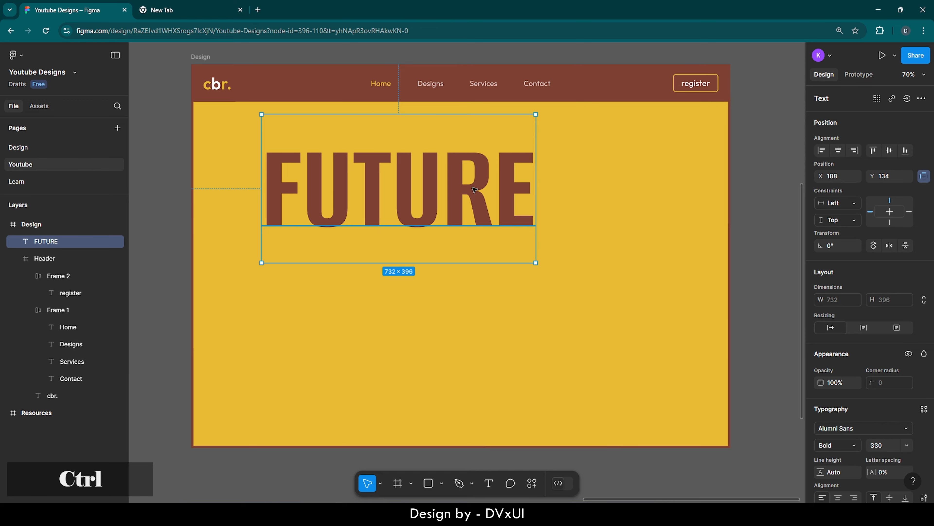
key(ctrl+v)
drag(475, 189, 508, 284)
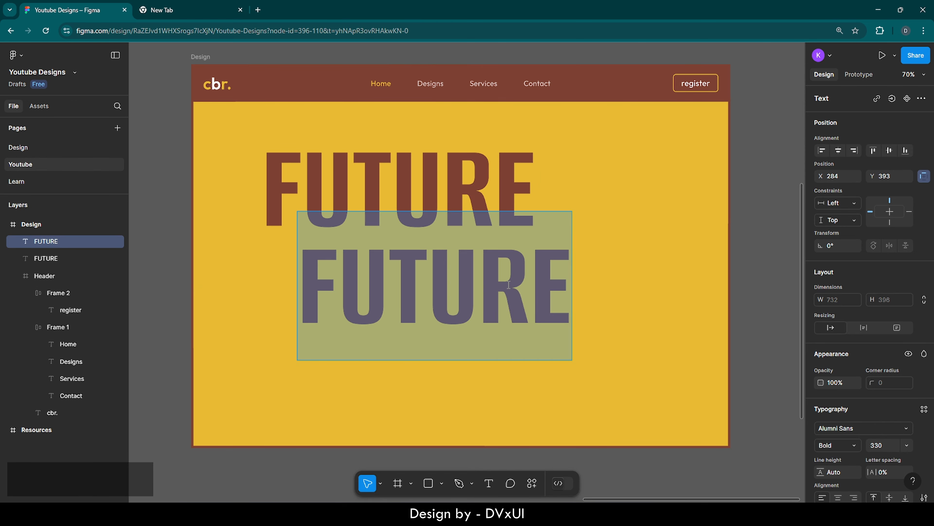
key(BackSpace)
text(of desi)
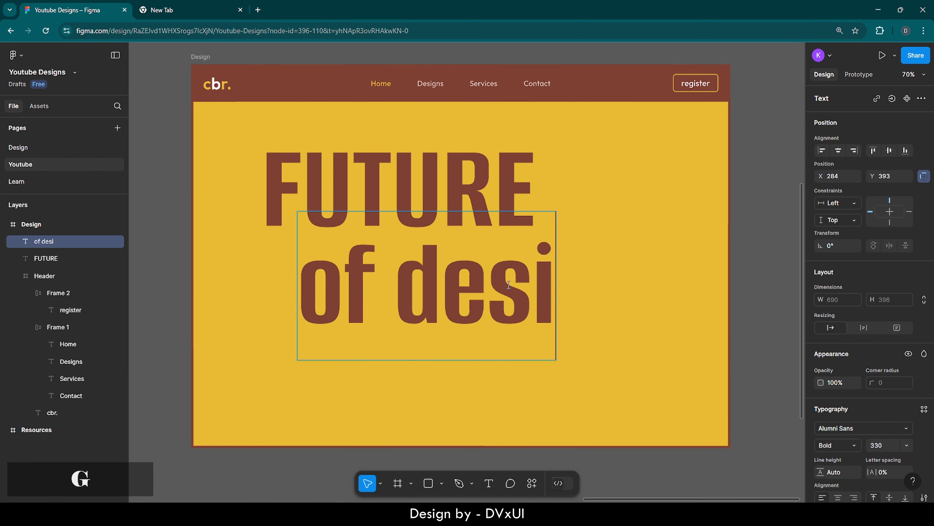
text(gn)
Set the "of design" text's font size to 109 and its weight to Regular.
key(ctrl+a)
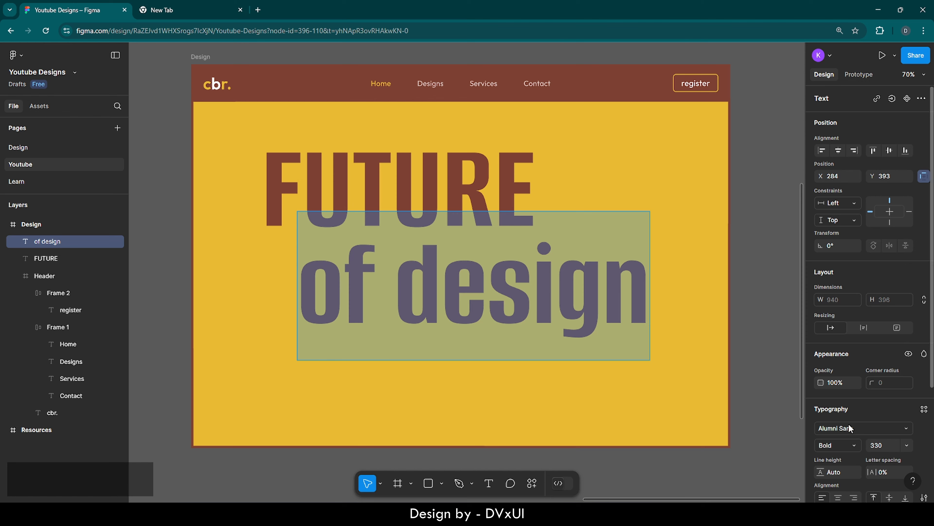
key(BackSpace)
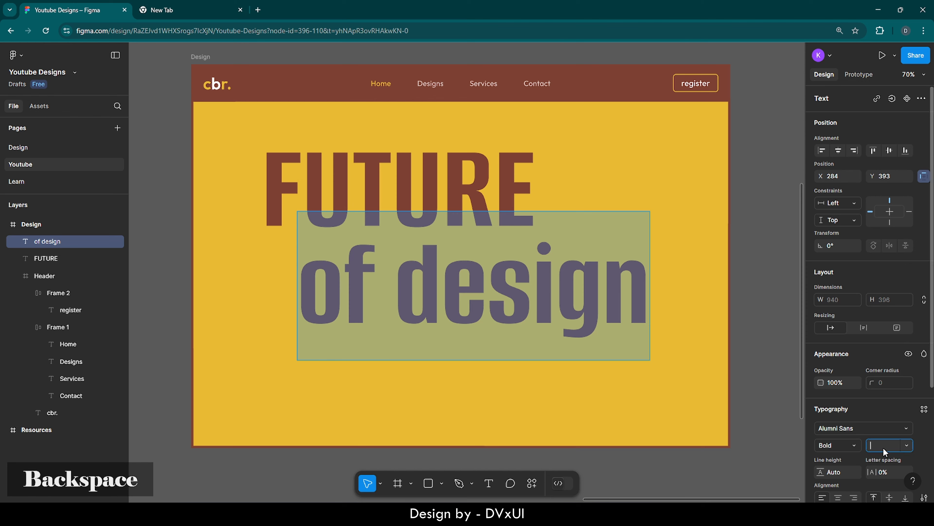
text(109)
key(Return)
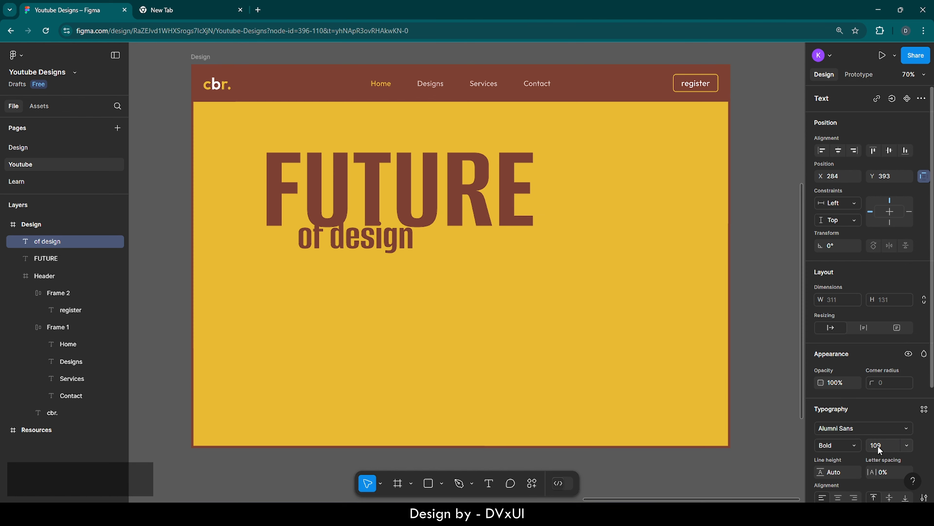
click(841, 441)
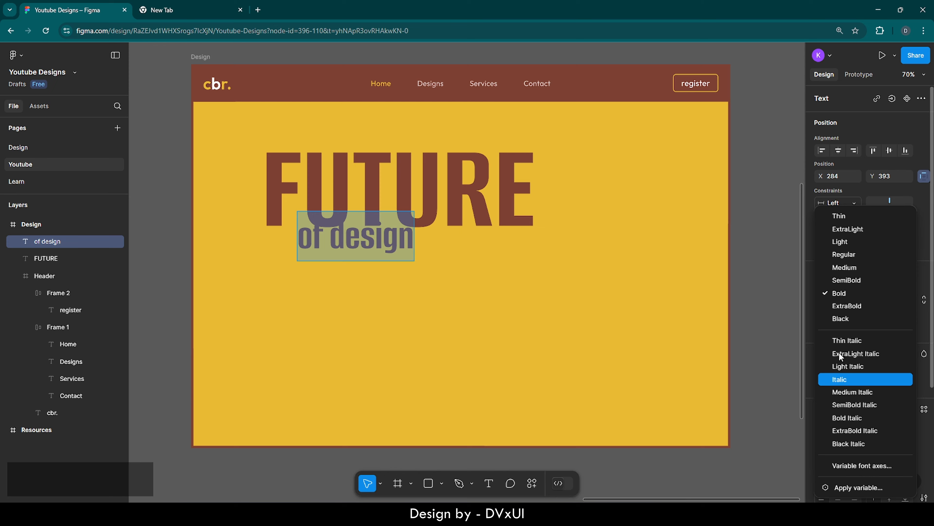
click(841, 254)
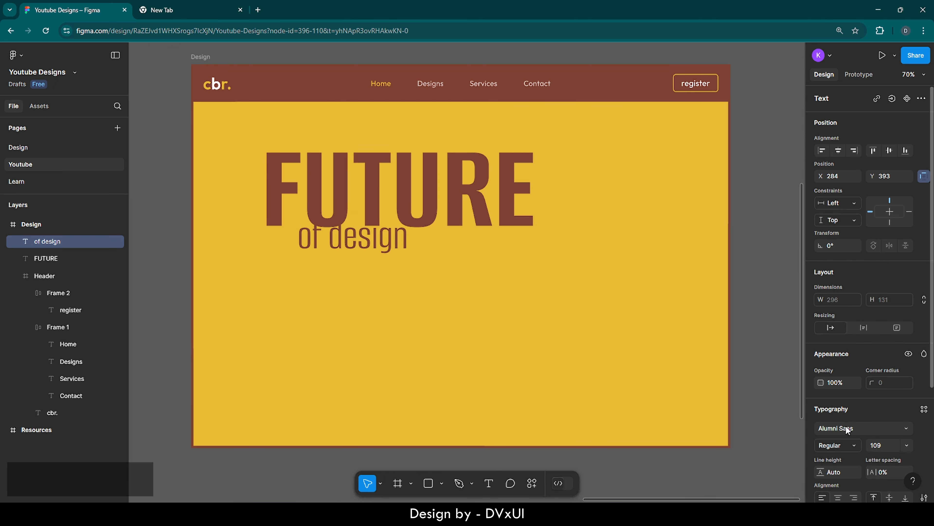
Set the "of design" text's fill colour to 1B1B1B and finish editing the text.
scroll(845, 425, down, 2)
scroll(836, 370, down, 1)
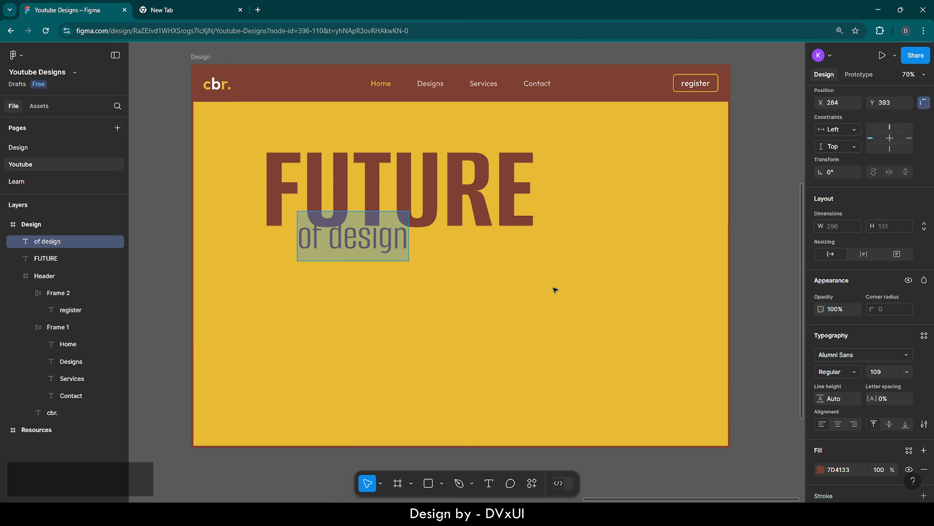
click(830, 470)
text(1b)
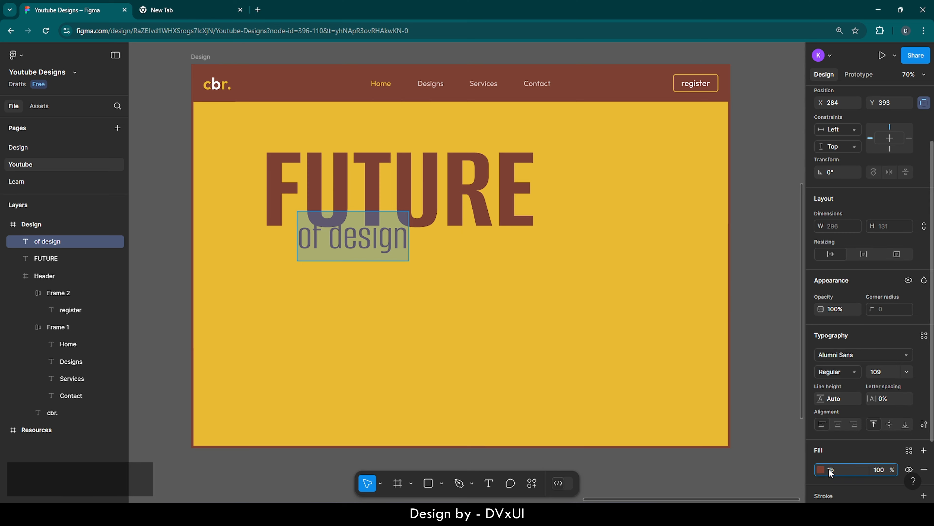
scroll(829, 468, down, 1)
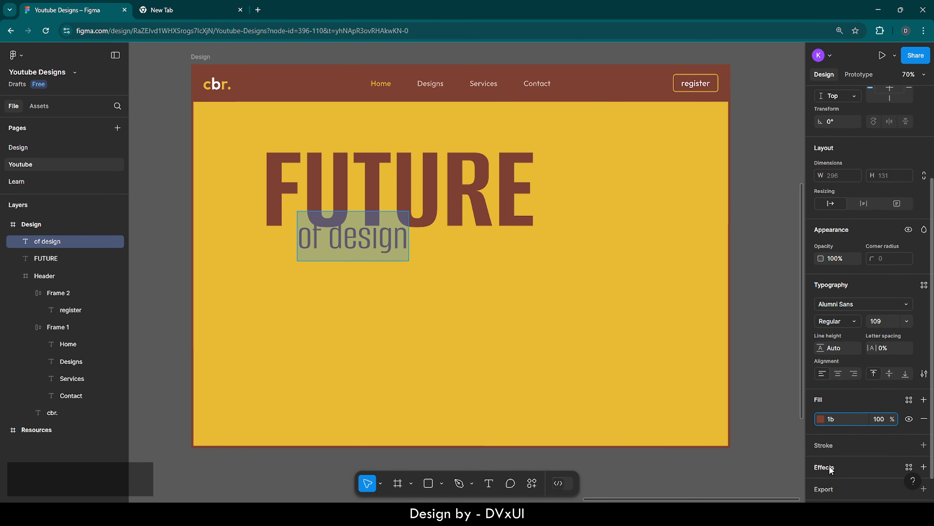
scroll(844, 415, down, 1)
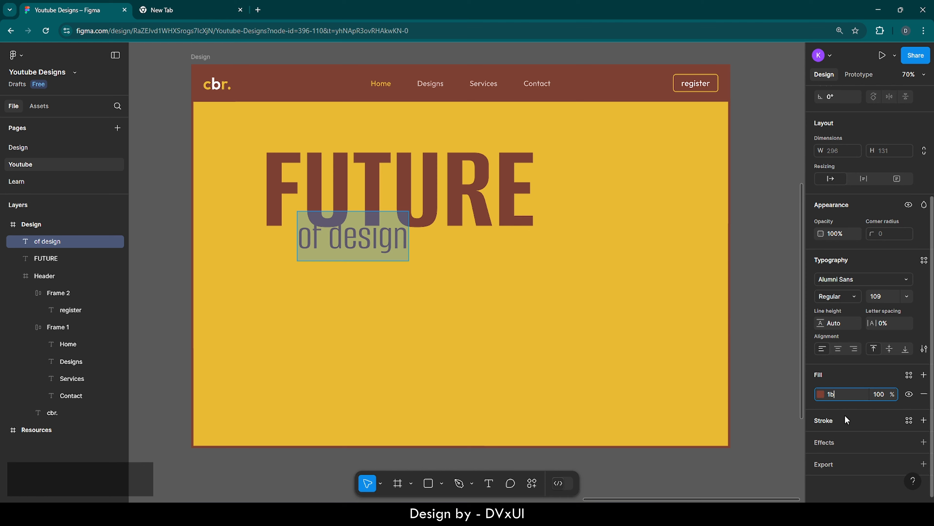
key(Return)
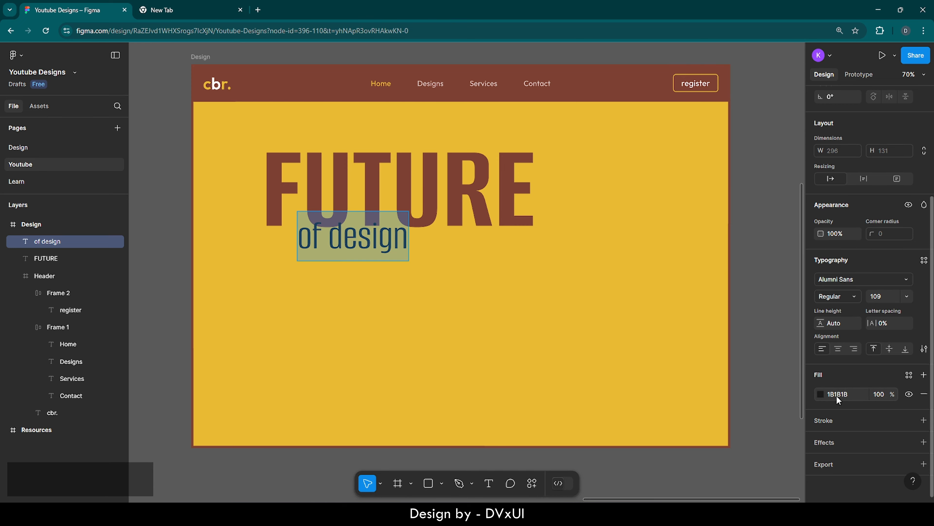
key(Escape)
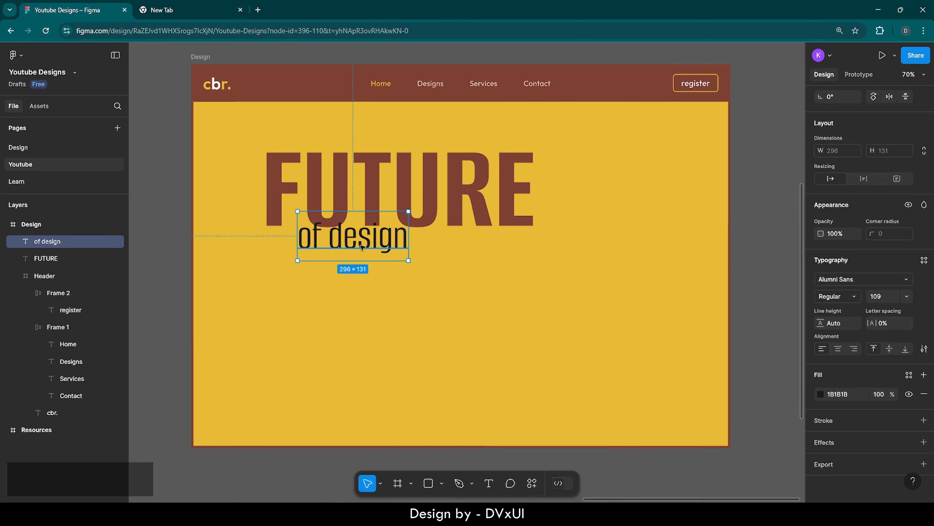
Move the "of design" text beside the end of "FUTURE", to about X 948, Y 217.
drag(362, 247, 610, 181)
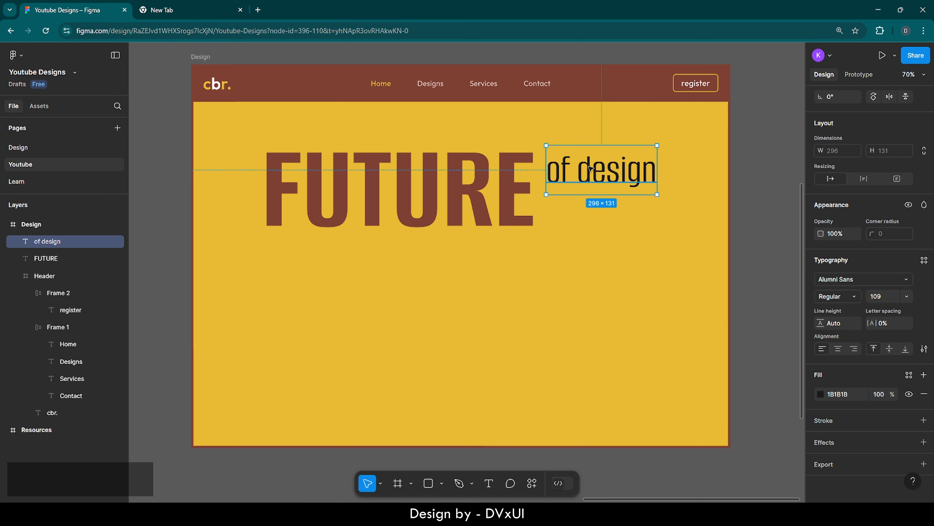
click(553, 135)
click(594, 164)
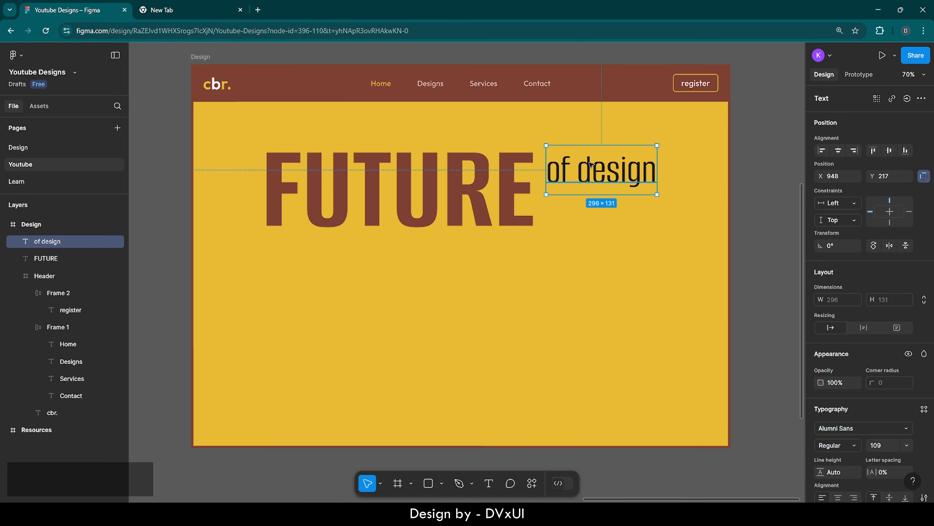
Duplicate the "of design" text directly below at about X 949, Y 323, and change the copy's wording to "is here.".
key(ctrl+v)
drag(591, 164, 593, 204)
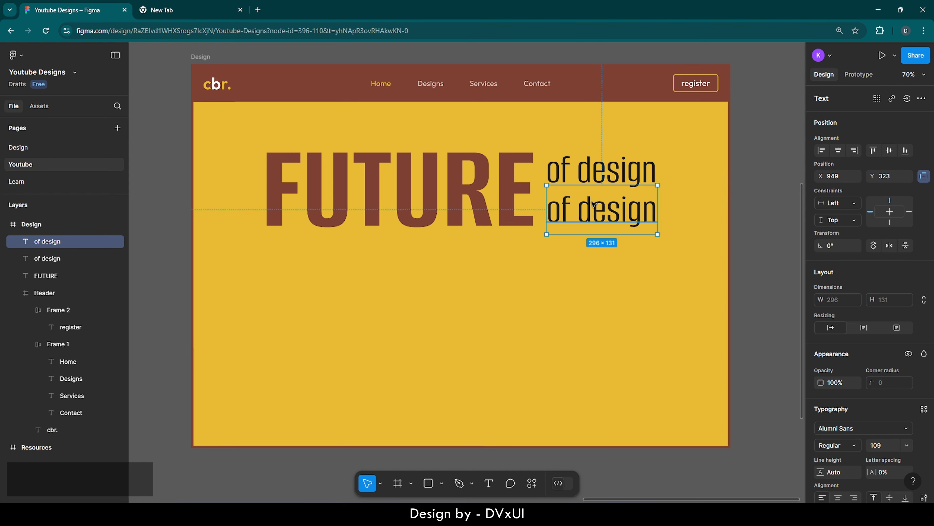
double_click(593, 201)
key(BackSpace)
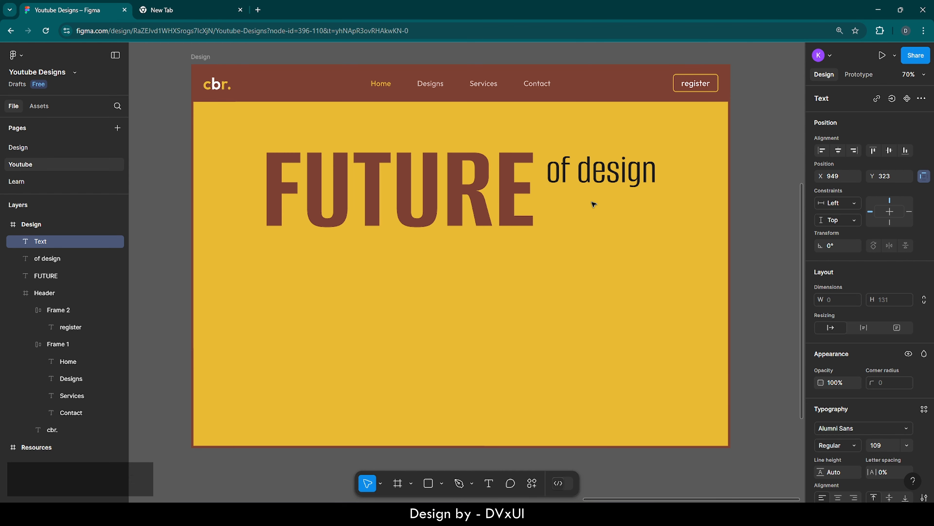
text(is here.)
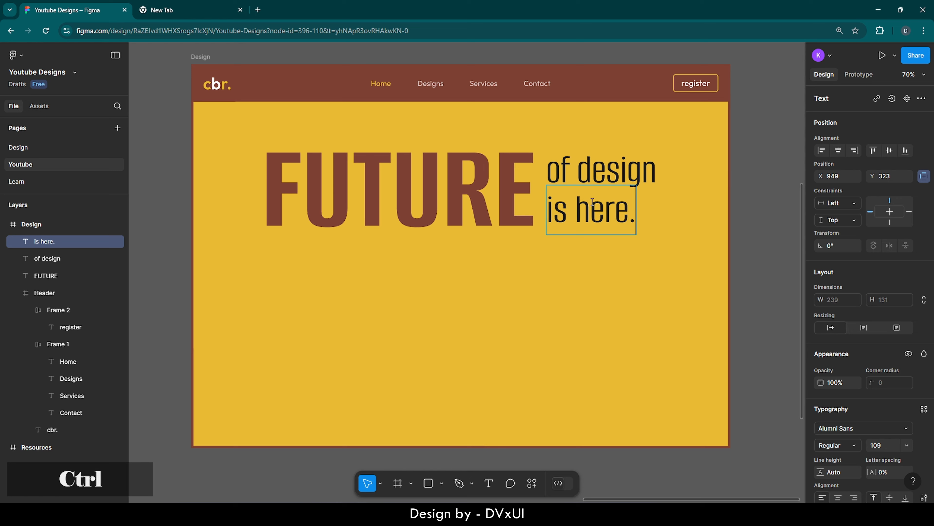
Set the "is here." text's font size to 132 and its weight to SemiBold.
key(ctrl+a)
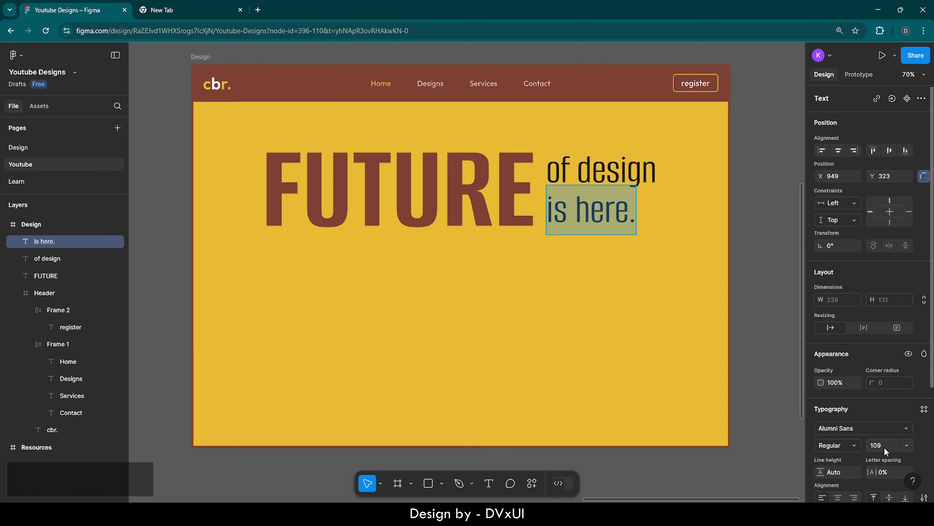
scroll(884, 444, down, 3)
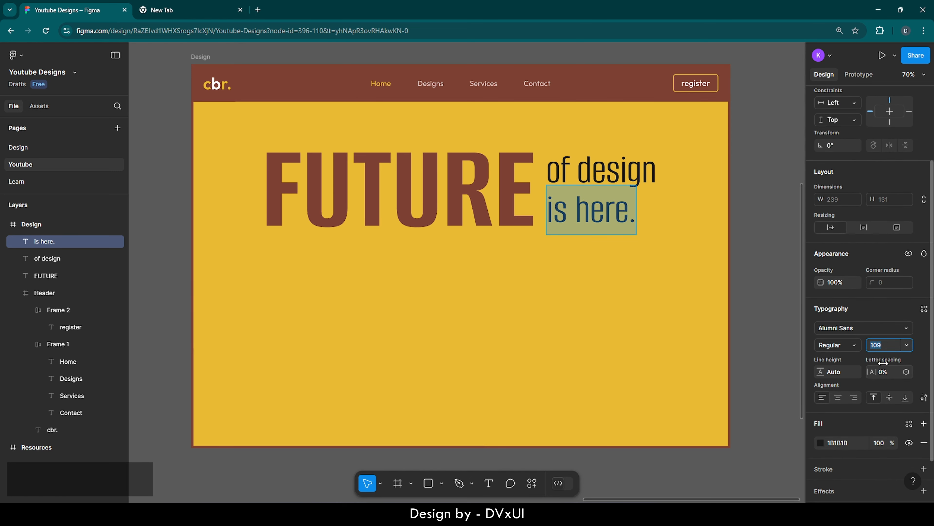
key(BackSpace)
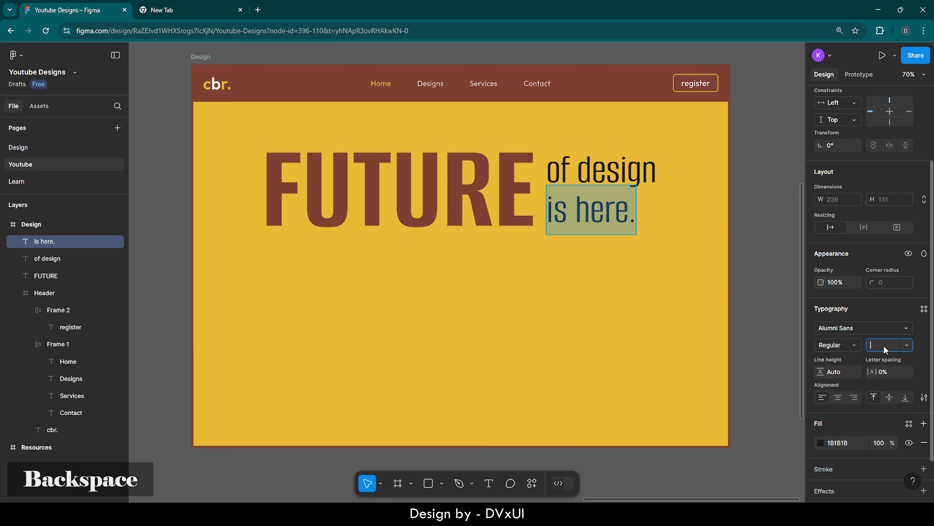
text(132)
key(Return)
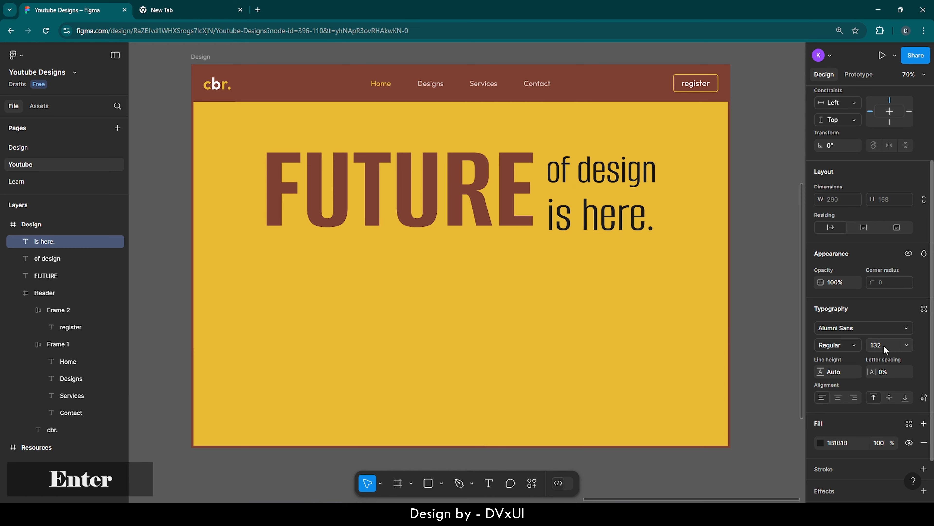
click(850, 345)
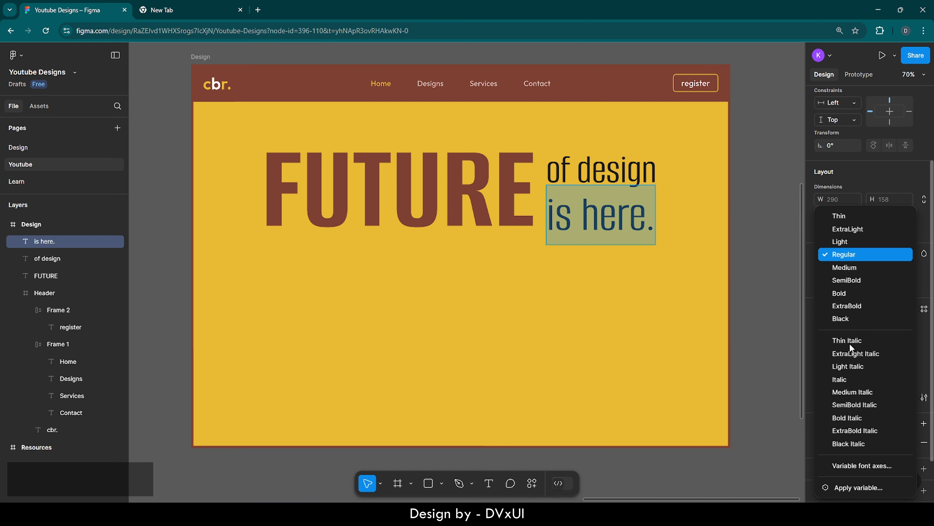
click(837, 281)
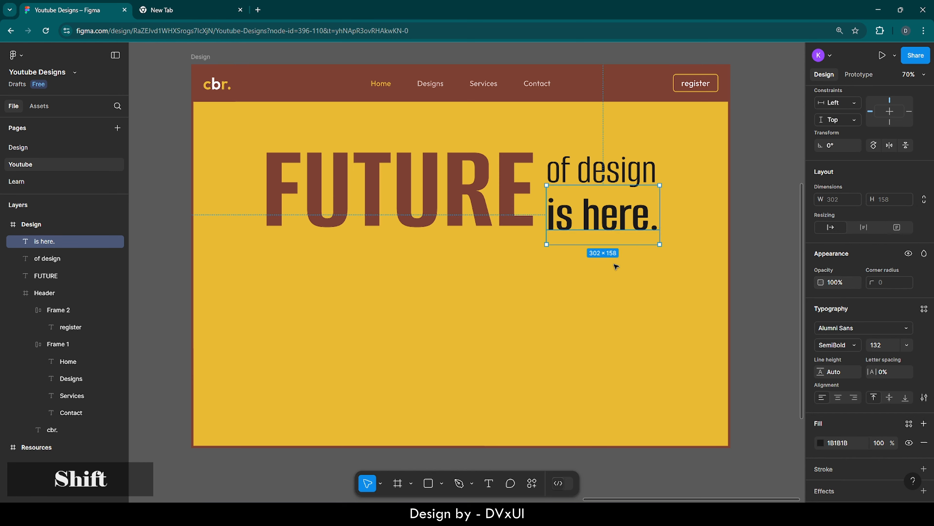
Nudge the "is here." text to X 951, Y 312 and shift the "of design" text slightly up.
key(shift+Up)
key(Right)
key(Right)
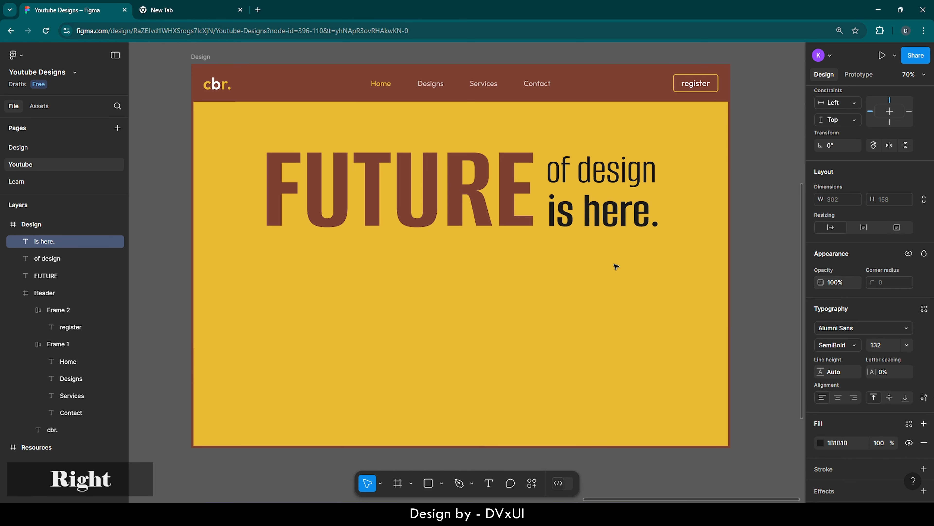
click(579, 167)
key(Up)
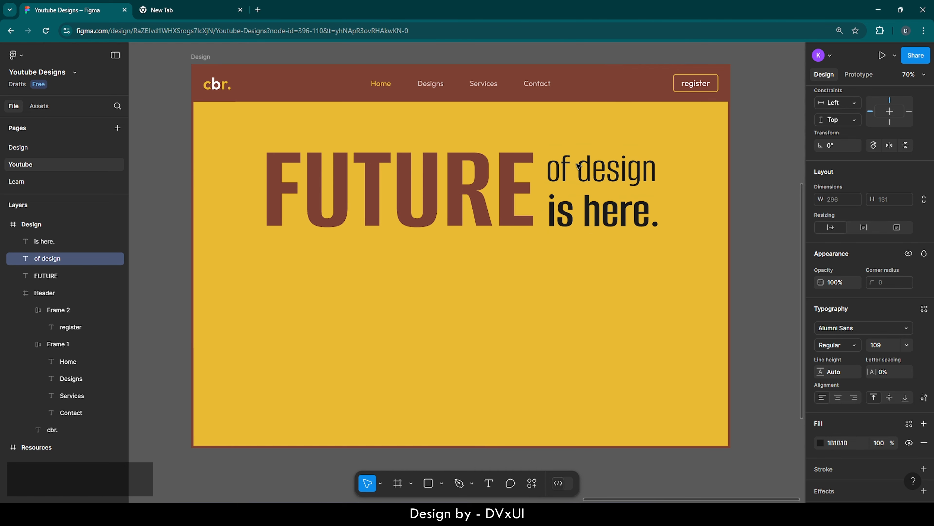
shift+click(605, 203)
key(Up)
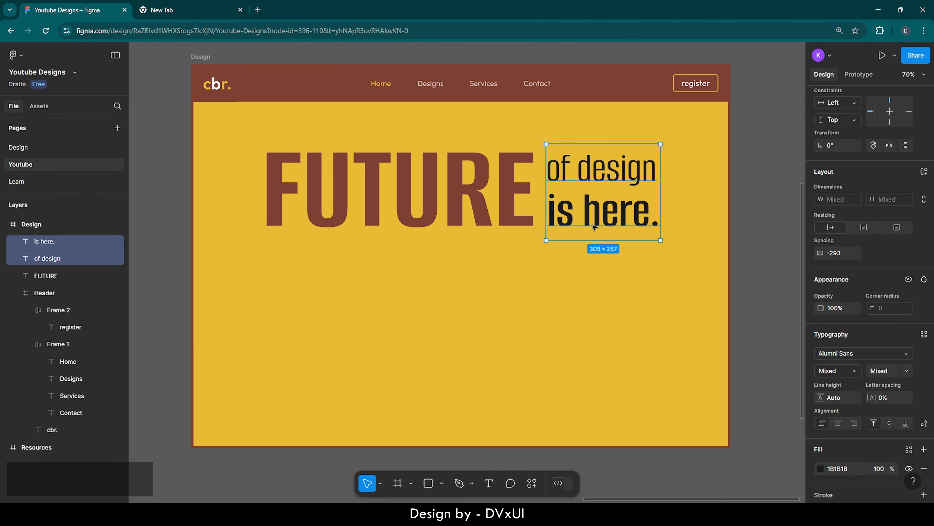
click(605, 292)
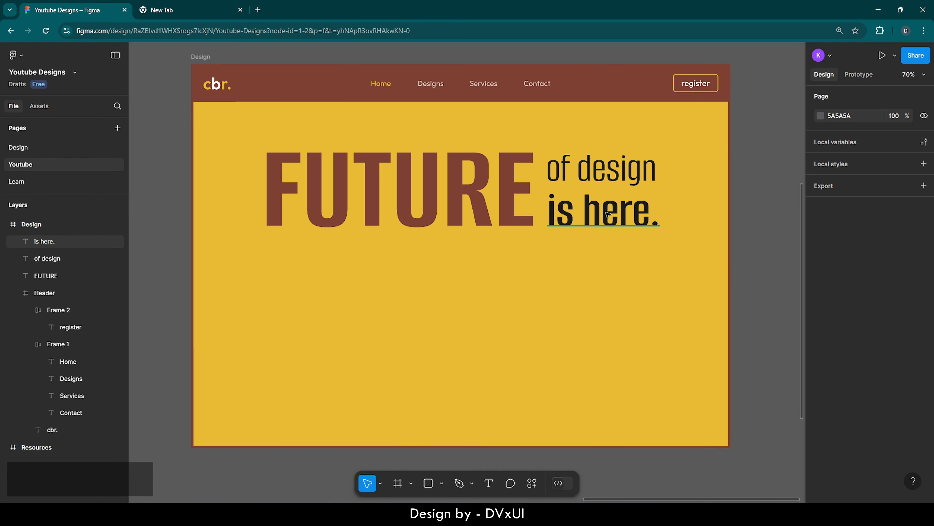
Recolour only the word "here." with its full stop in the brown 7D4133, and finish editing the text.
double_click(595, 210)
drag(590, 208, 660, 210)
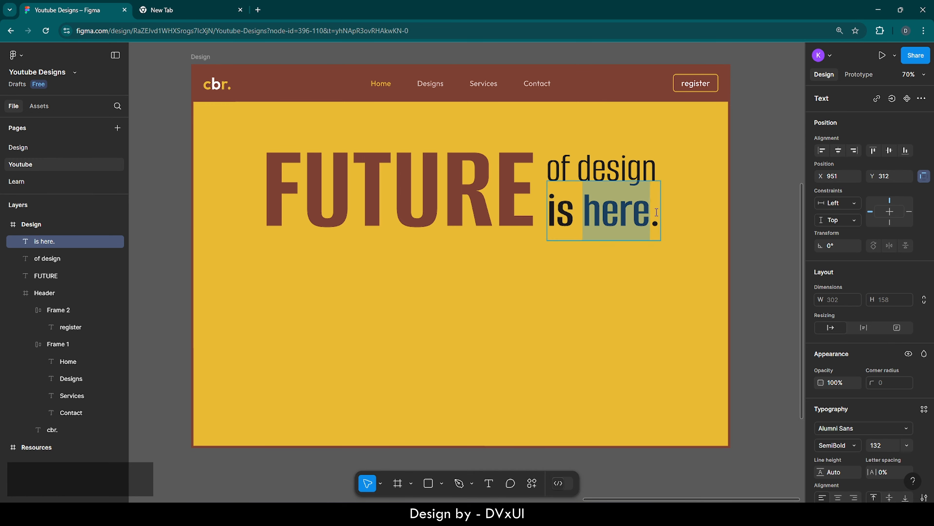
scroll(883, 460, down, 3)
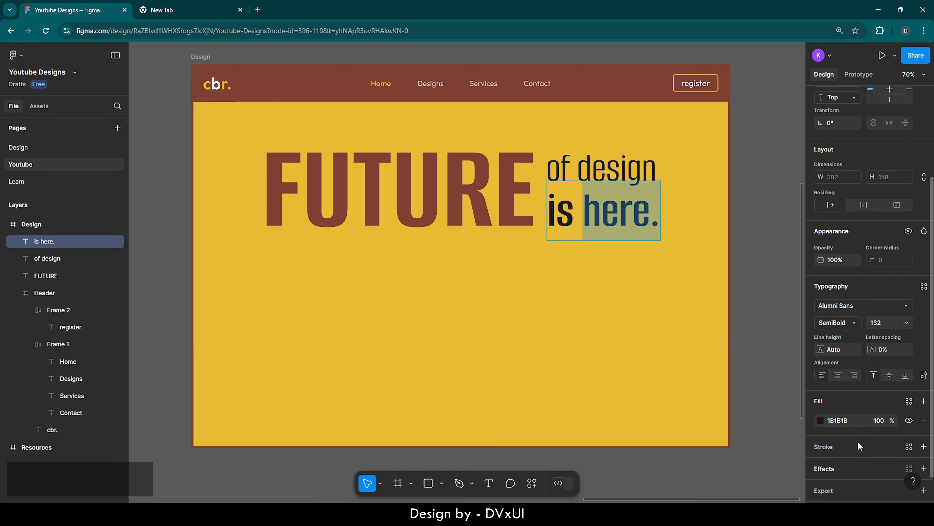
click(819, 418)
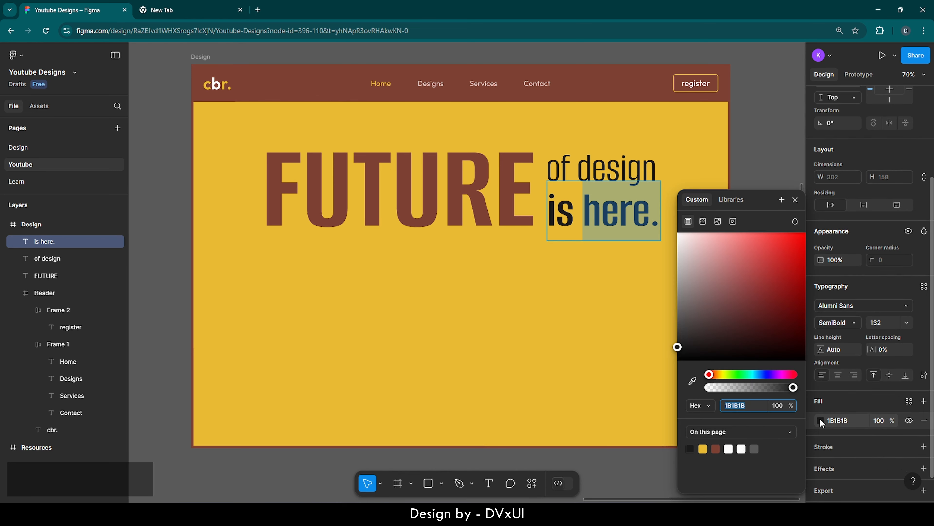
click(715, 449)
key(Escape)
key(Escape)
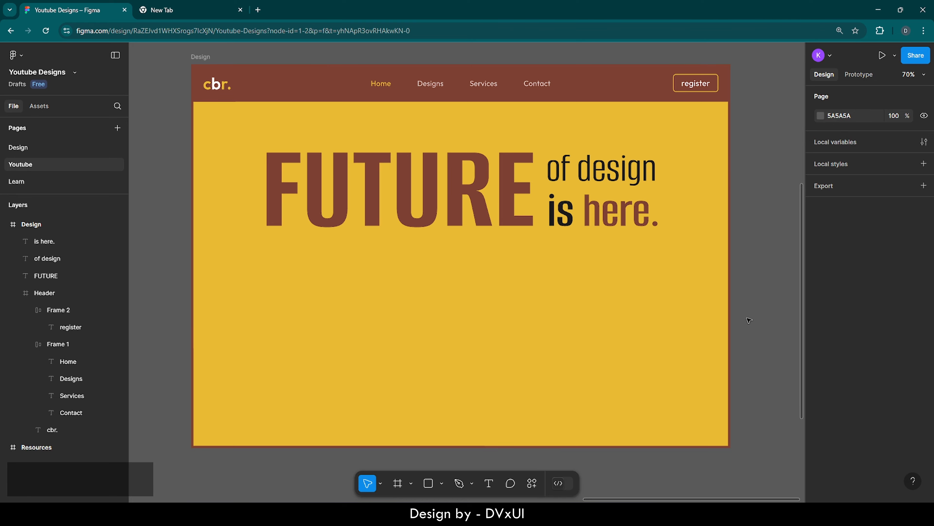
Copy the image of the girl with goggles from the Resources frame and paste it into the Design frame.
click(13, 449)
key(shift+2)
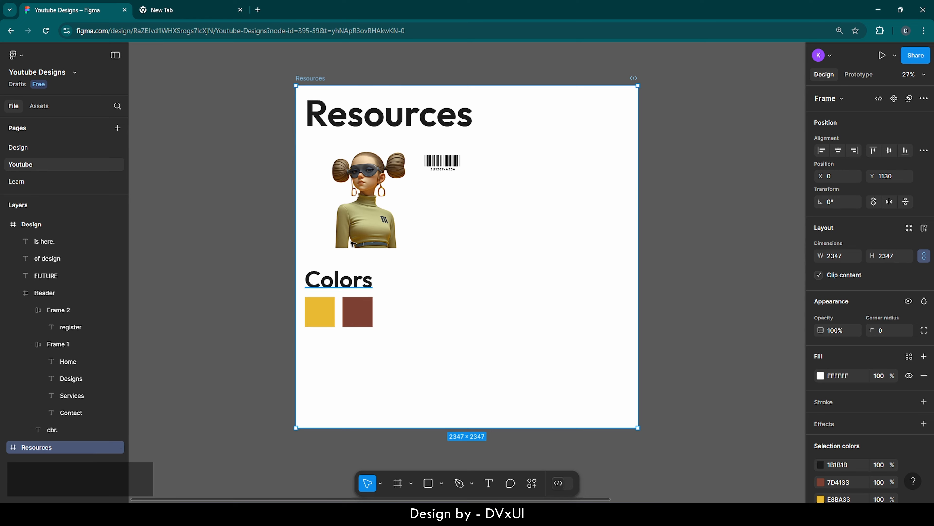
click(380, 187)
key(ctrl+c)
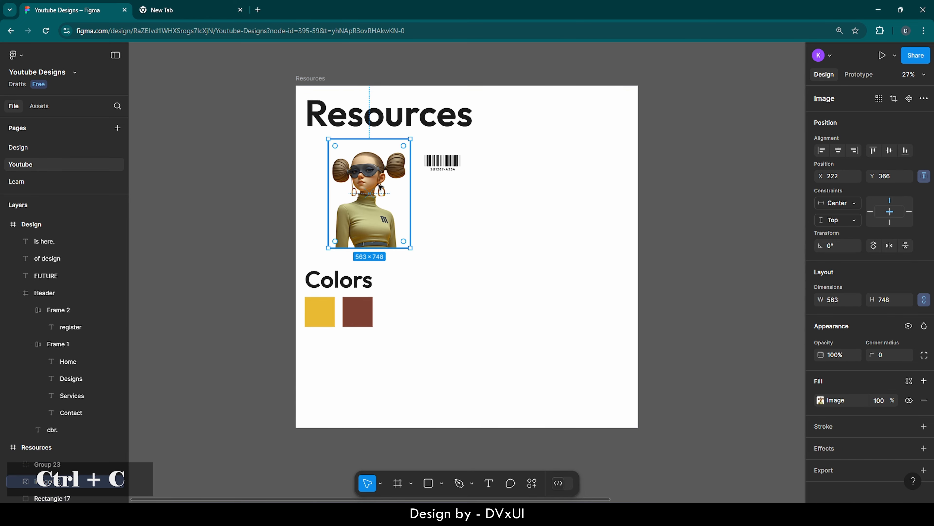
click(29, 221)
key(shift+2)
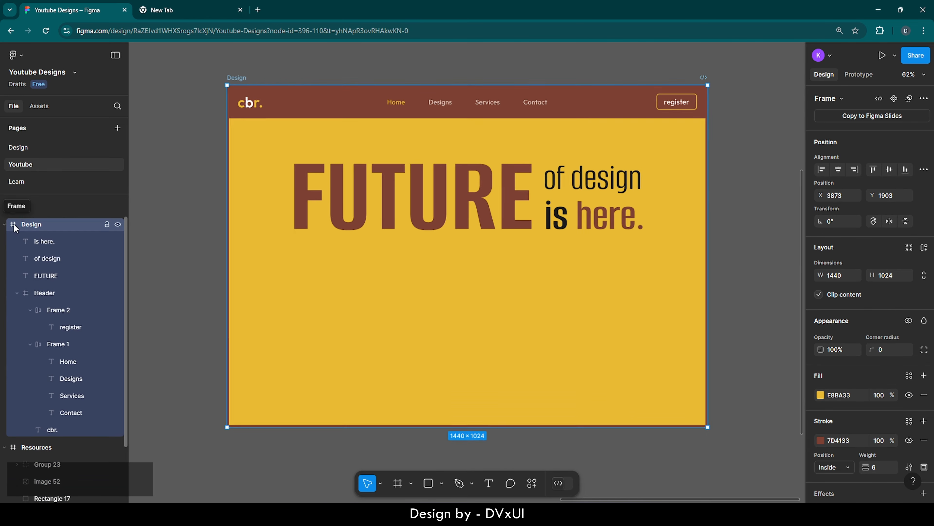
key(ctrl+v)
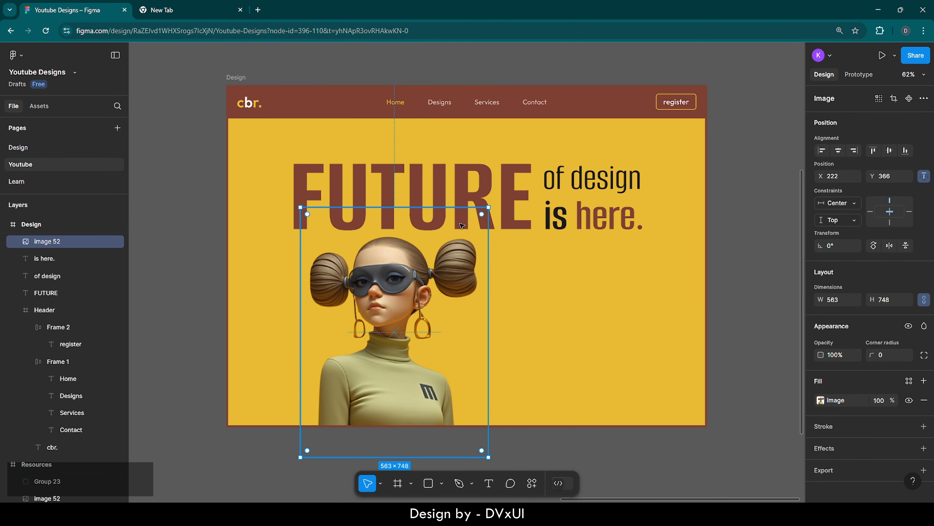
Align the pasted girl image to the horizontal centre and bottom edge of the Design frame, at X 439, Y 276.
click(840, 150)
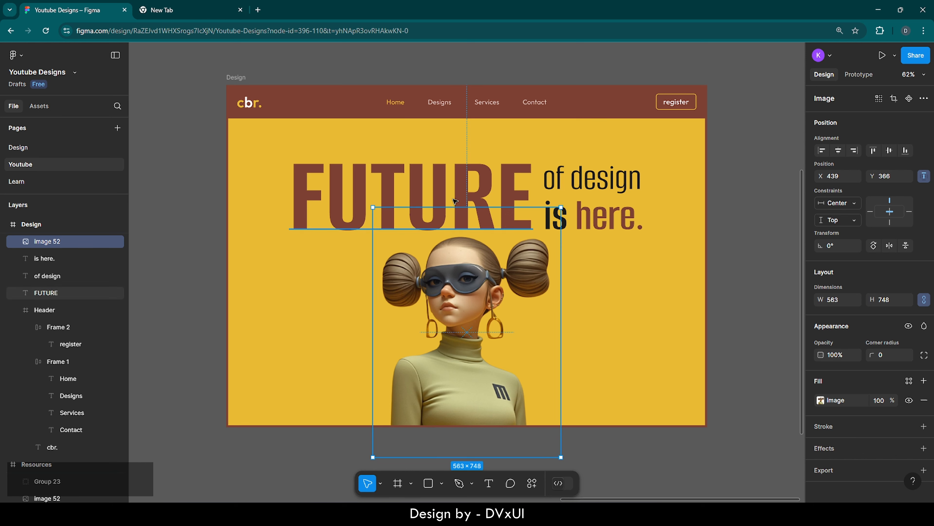
click(906, 151)
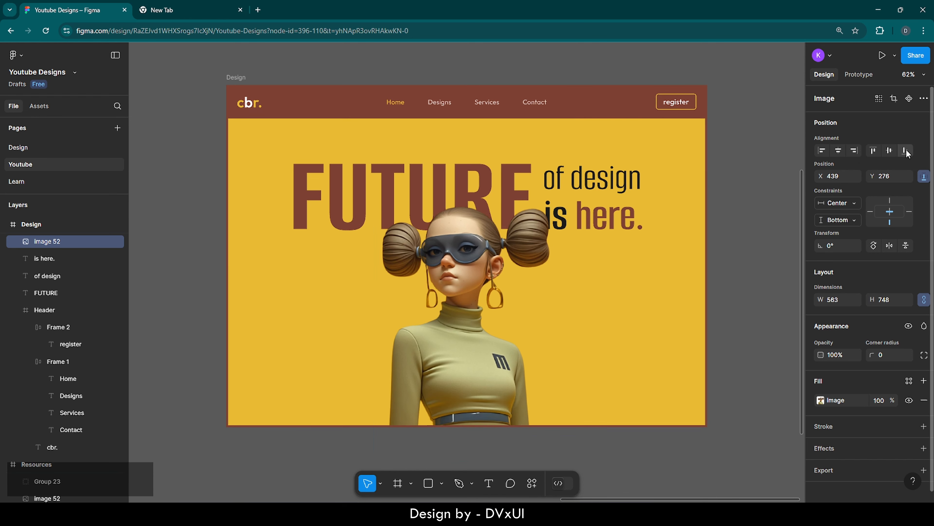
click(603, 319)
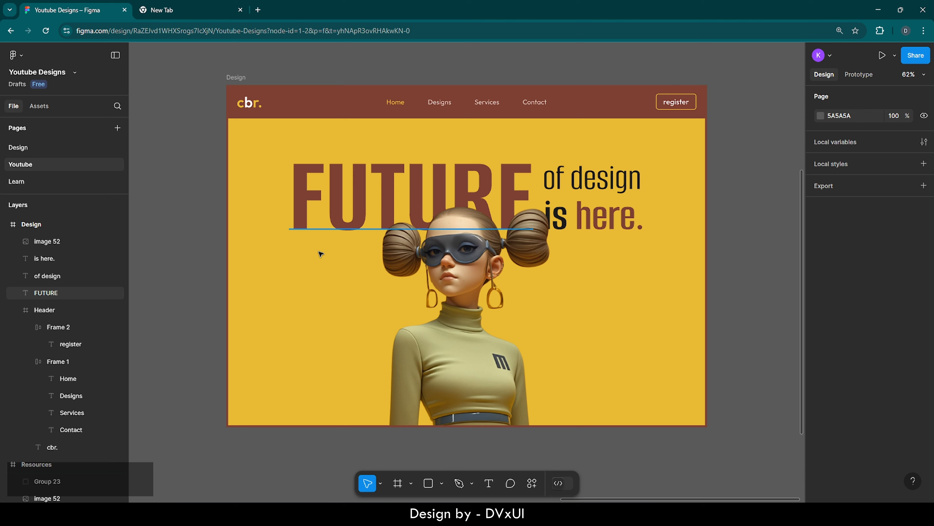
click(489, 483)
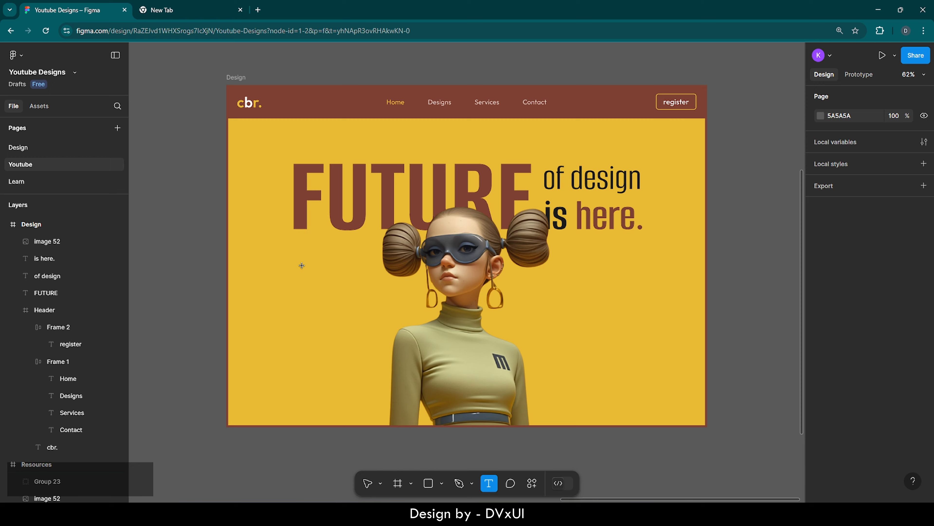
click(302, 266)
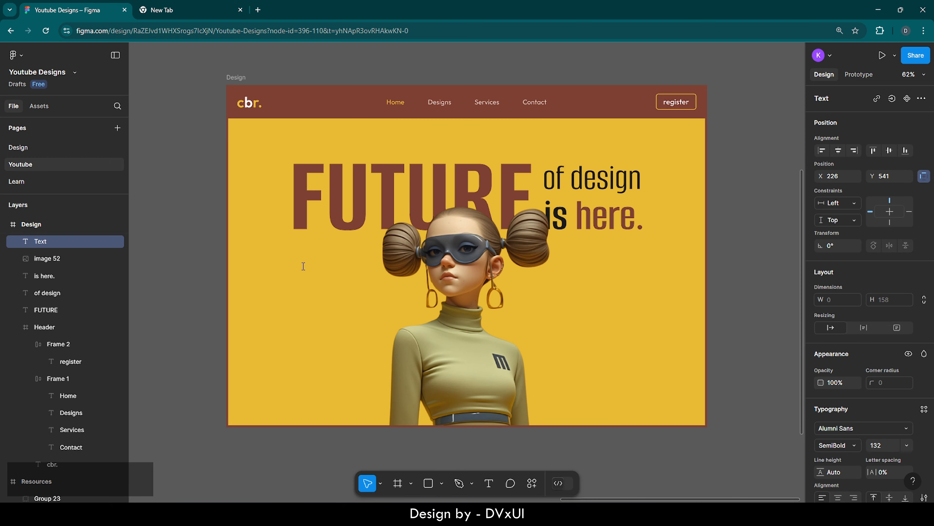
click(350, 291)
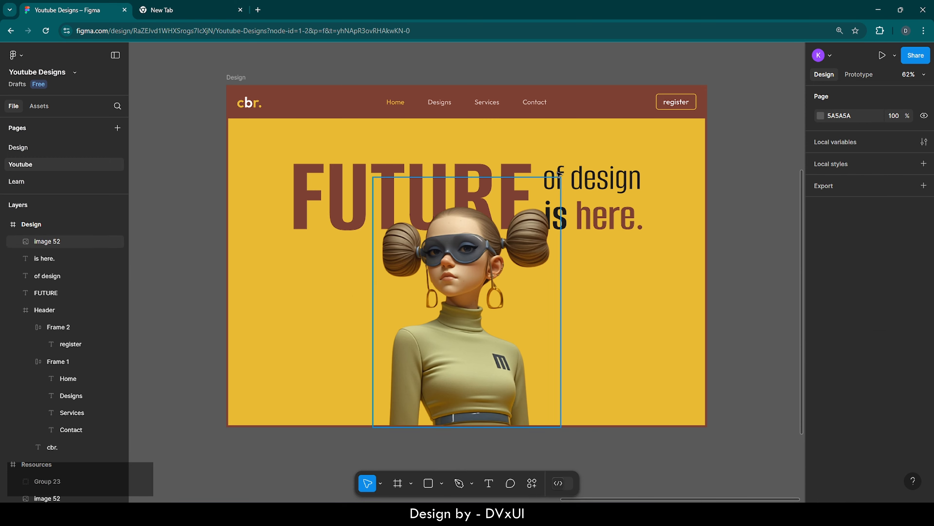
Duplicate the header's register button and place the copy below the start of "FUTURE" at about X 188, Y 470.
click(681, 102)
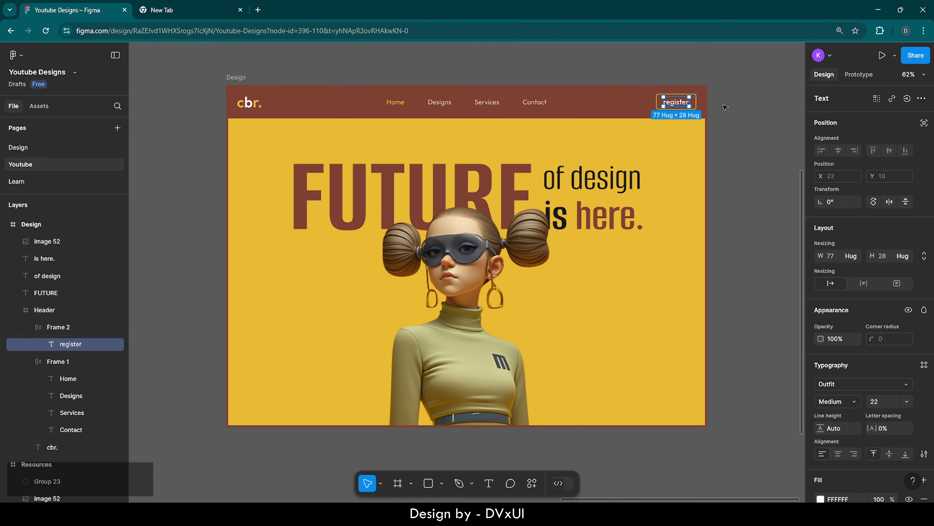
click(726, 108)
click(671, 105)
click(670, 105)
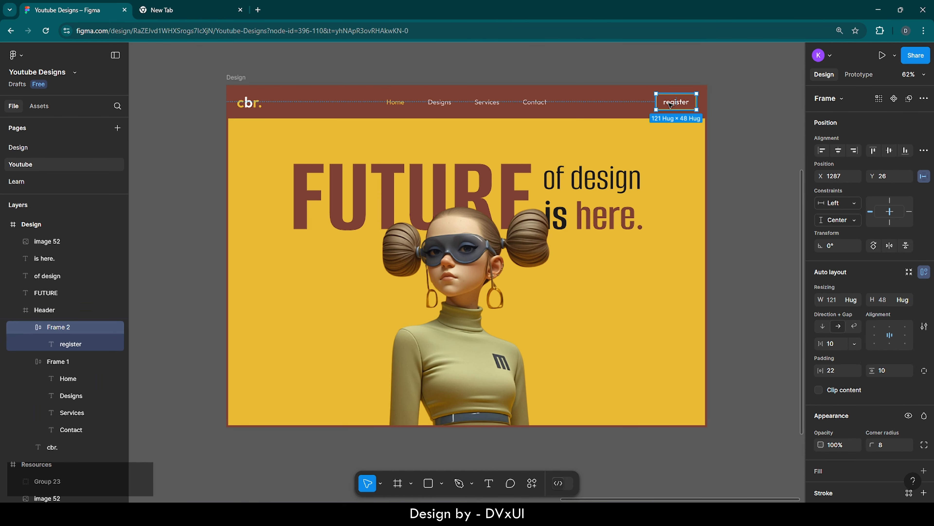
key(ctrl+v)
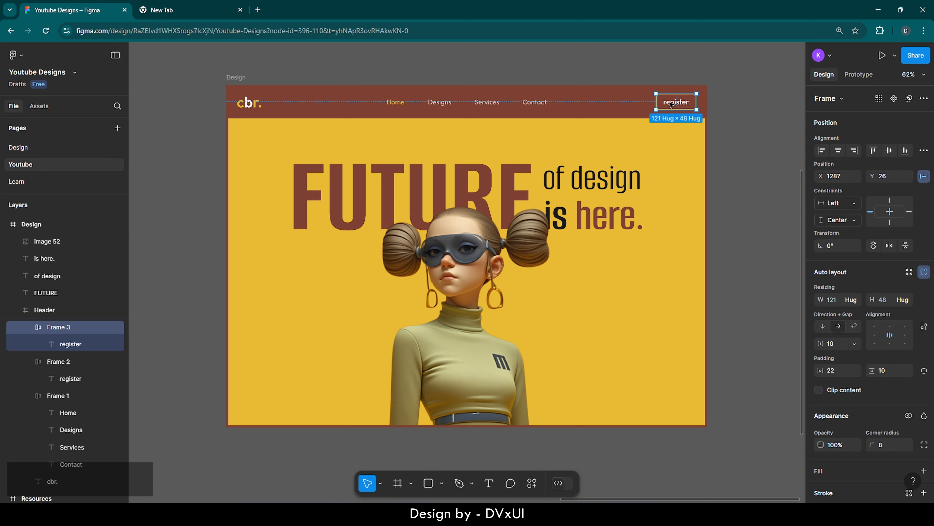
drag(671, 105, 304, 254)
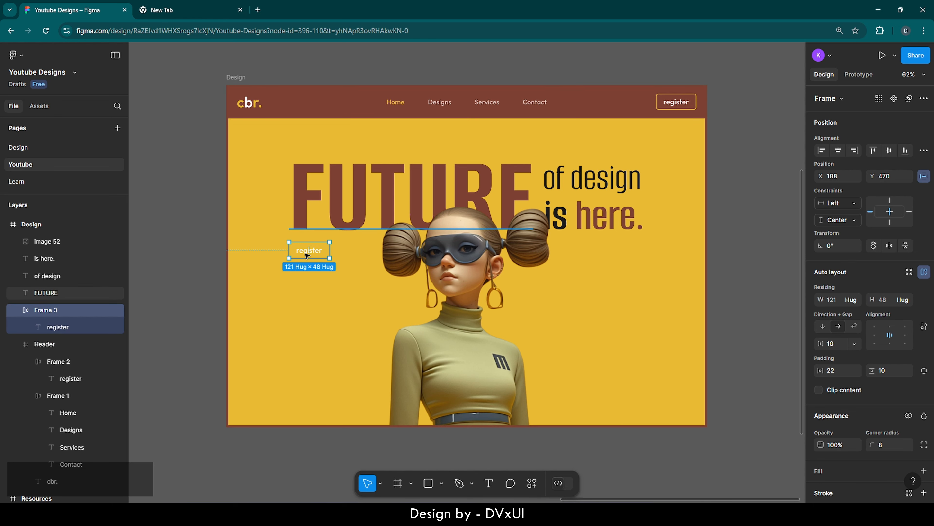
Set the stroke colour of the register button copy below "FUTURE" to 7D4133.
scroll(321, 251, up, 10)
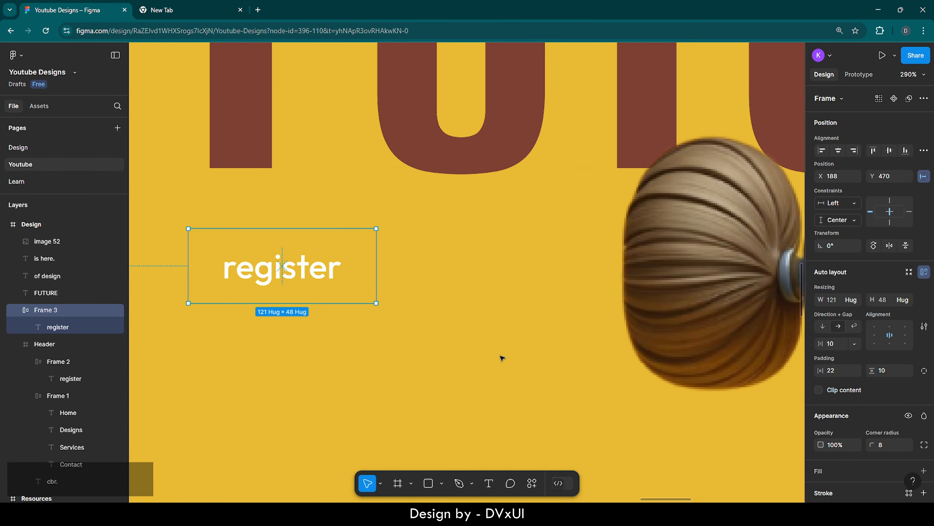
scroll(850, 434, down, 5)
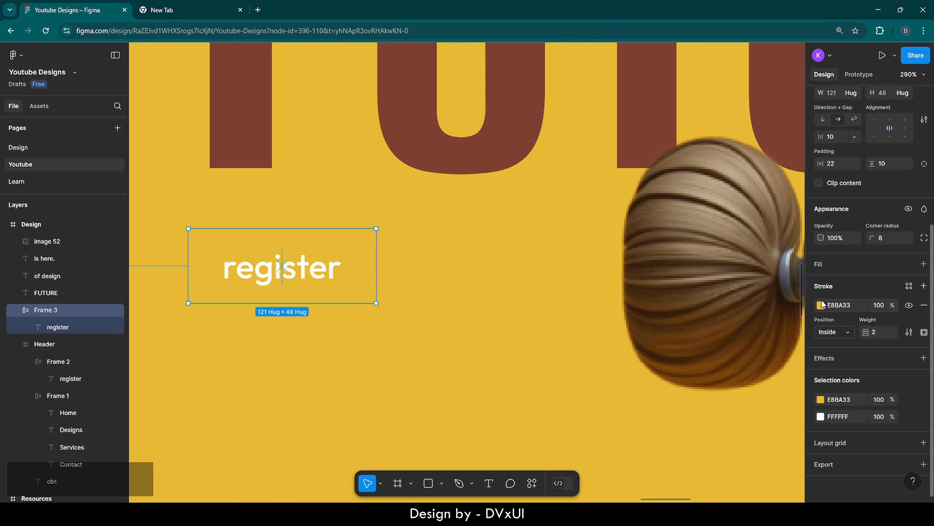
click(820, 305)
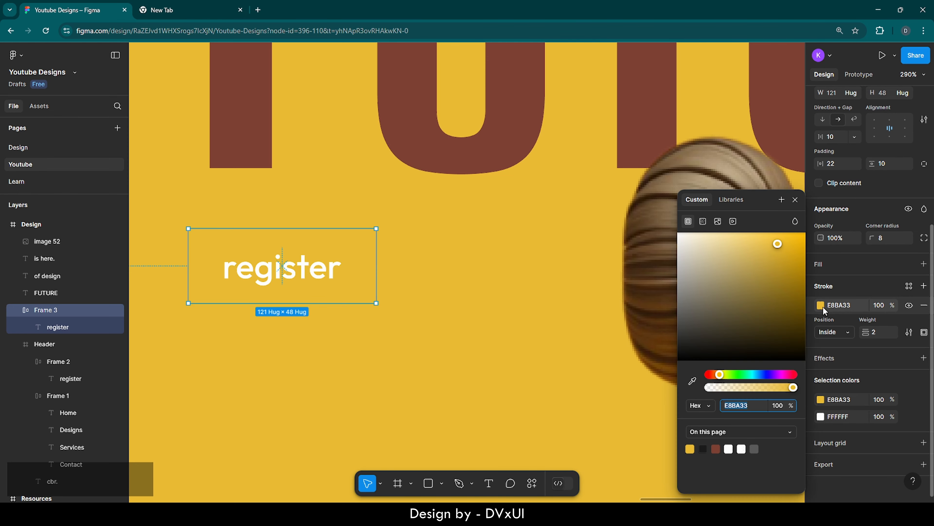
click(717, 449)
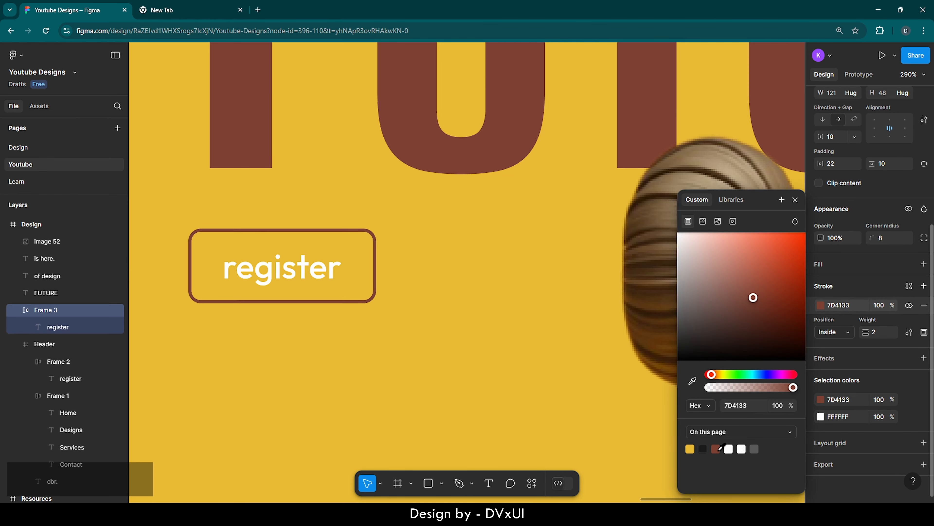
click(420, 334)
Lock the "FUTURE" text layer and select the register button copy below it.
click(312, 270)
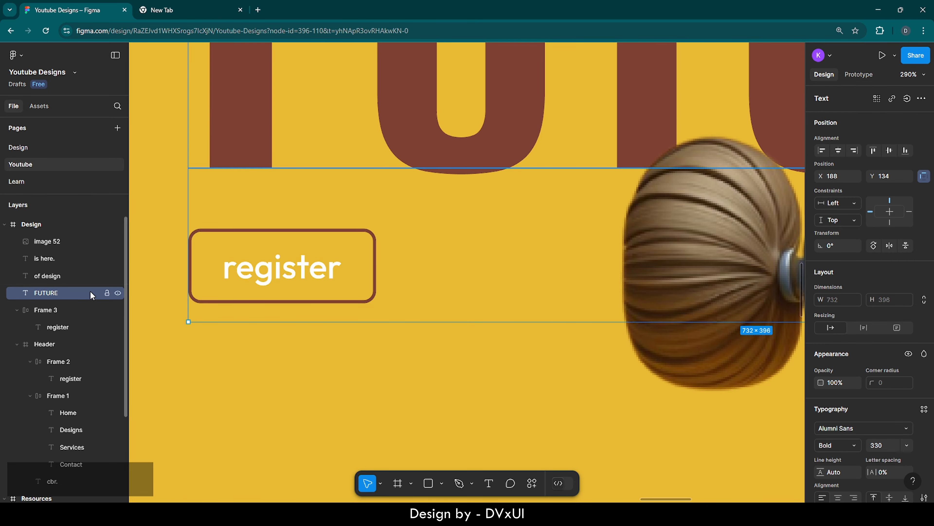
click(107, 292)
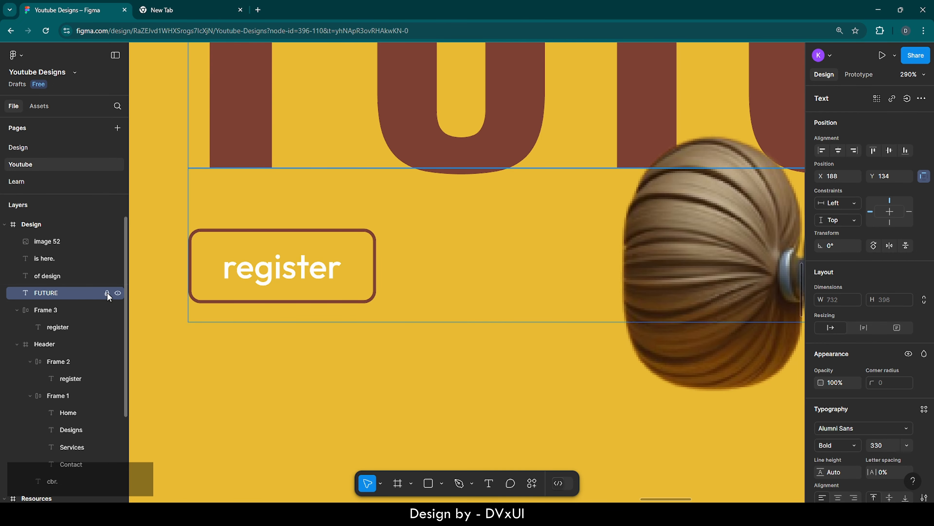
click(346, 256)
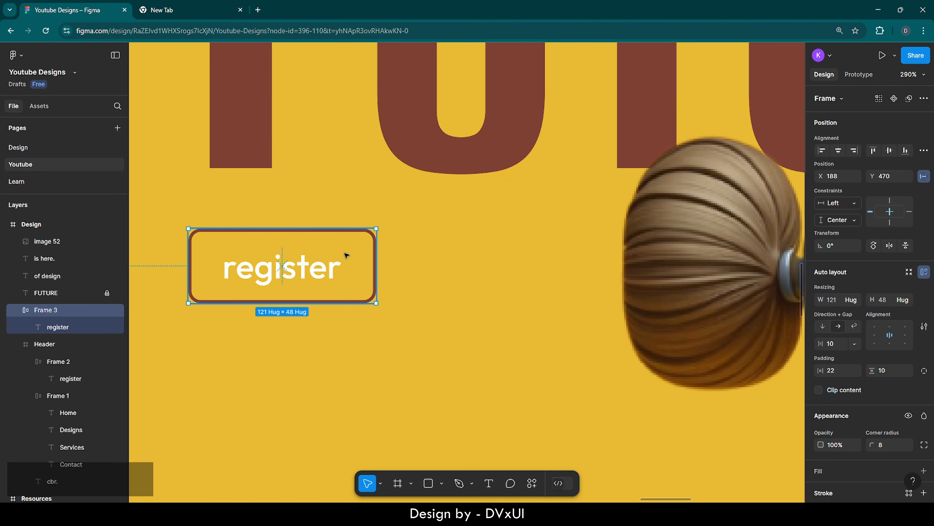
Change the label of the register button copy below "FUTURE" to "Get Started".
click(319, 259)
double_click(319, 259)
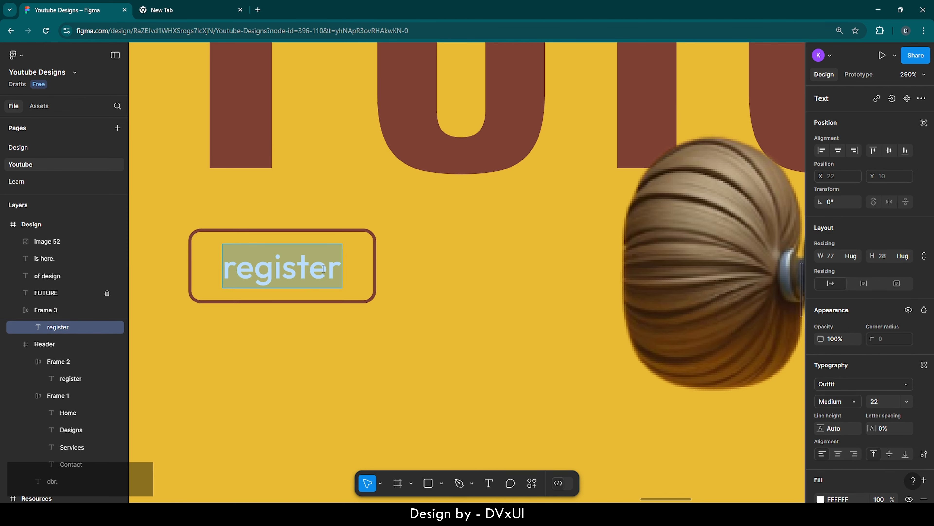
key(BackSpace)
text(Get Start)
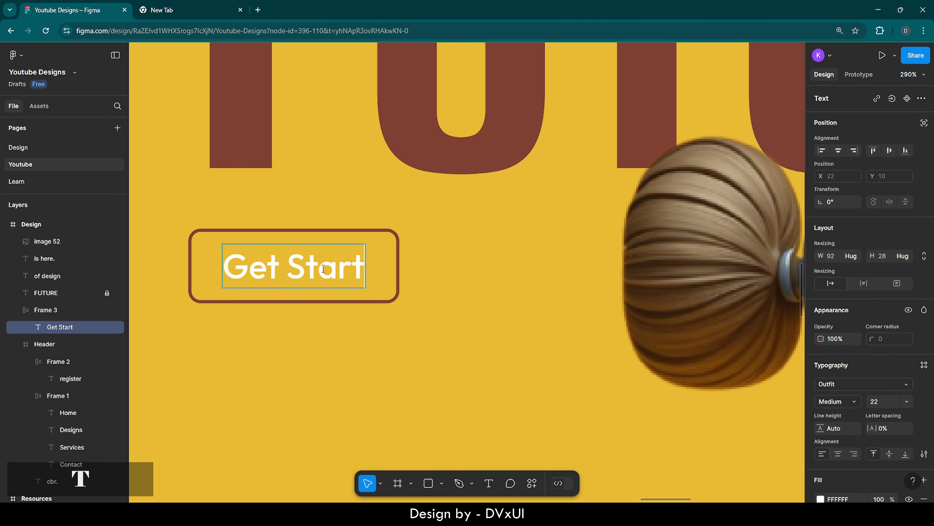
text(ed)
key(BackSpace)
text(ed)
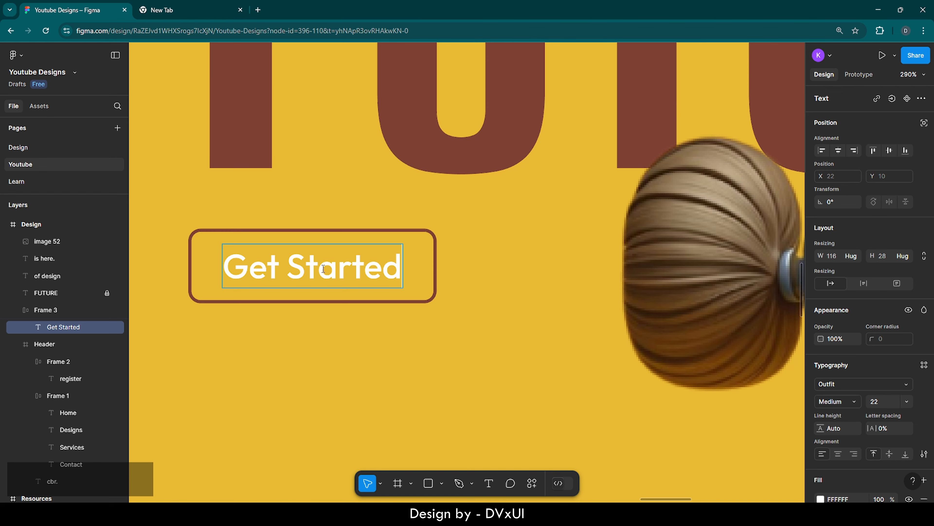
Set the vertical padding of the Get Started button frame to 16.
click(421, 249)
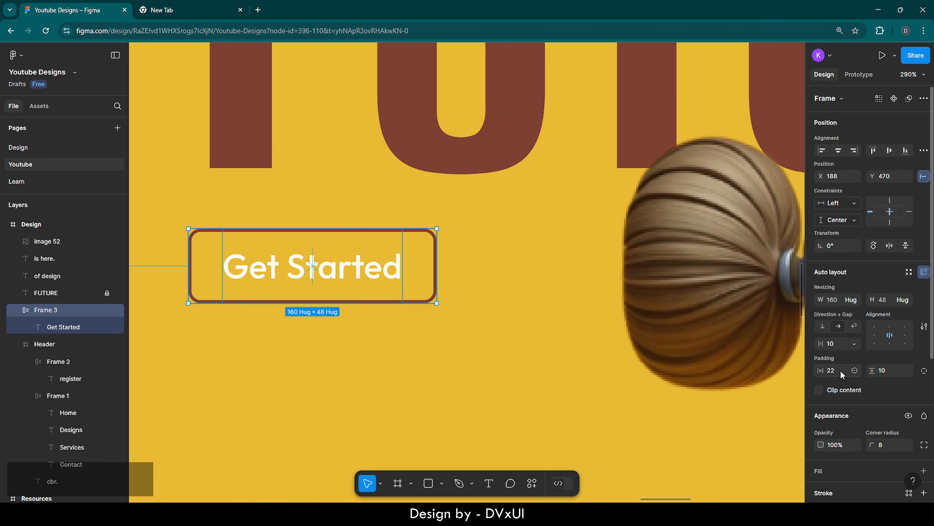
click(885, 370)
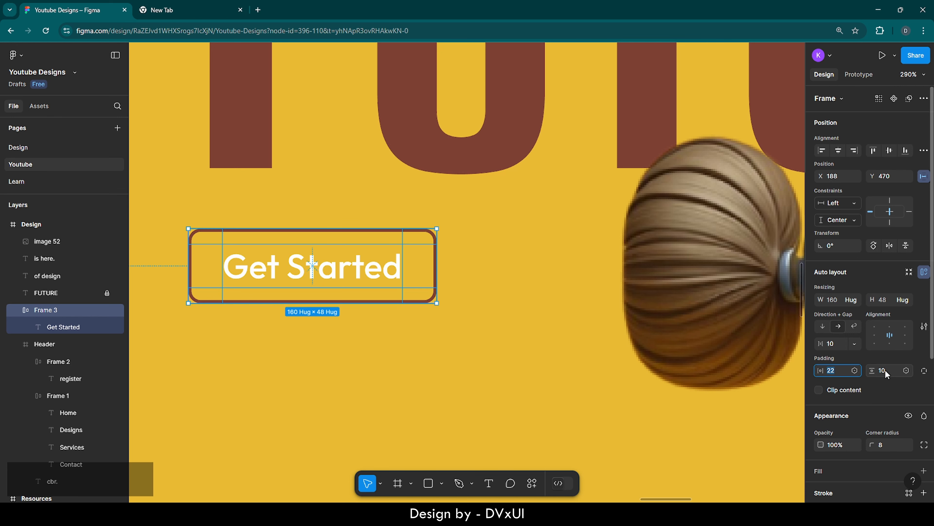
text(16)
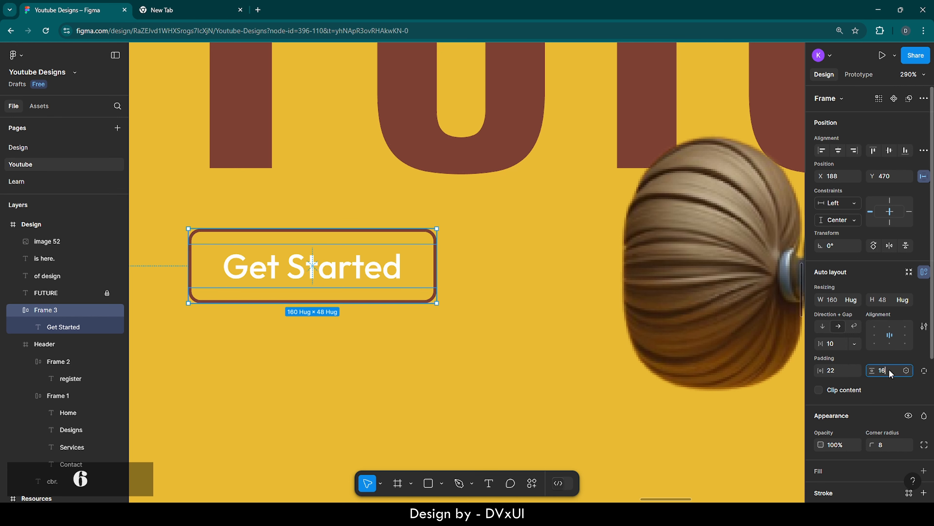
key(Return)
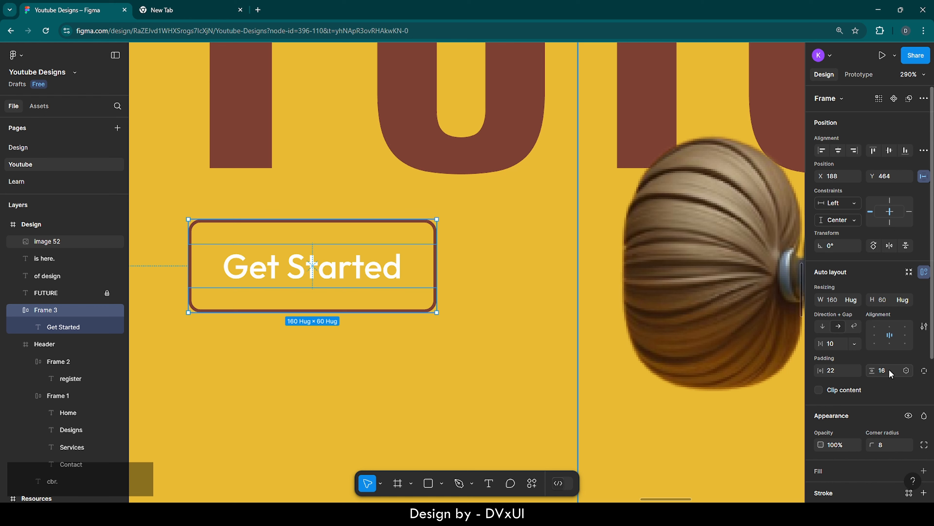
Set the fill colour of the "Get Started" text to the page's brown, 7D4133.
click(331, 280)
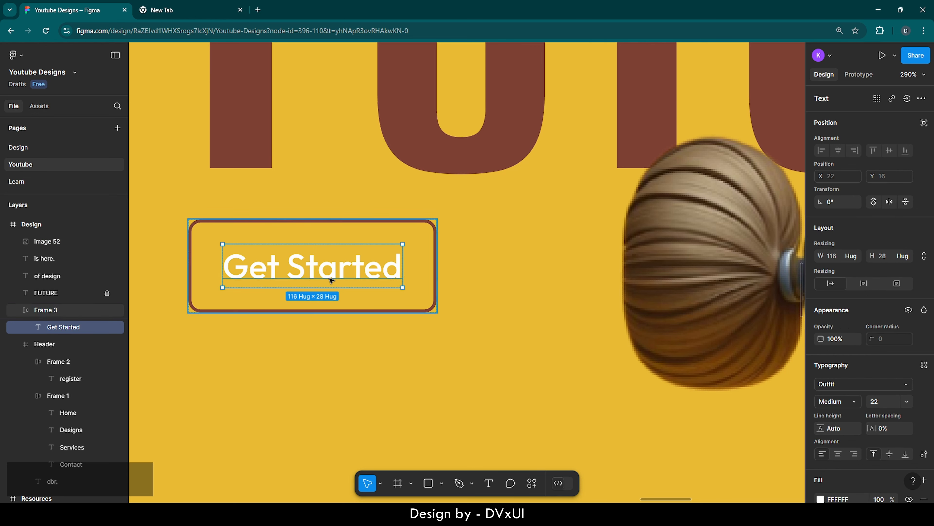
scroll(862, 440, down, 3)
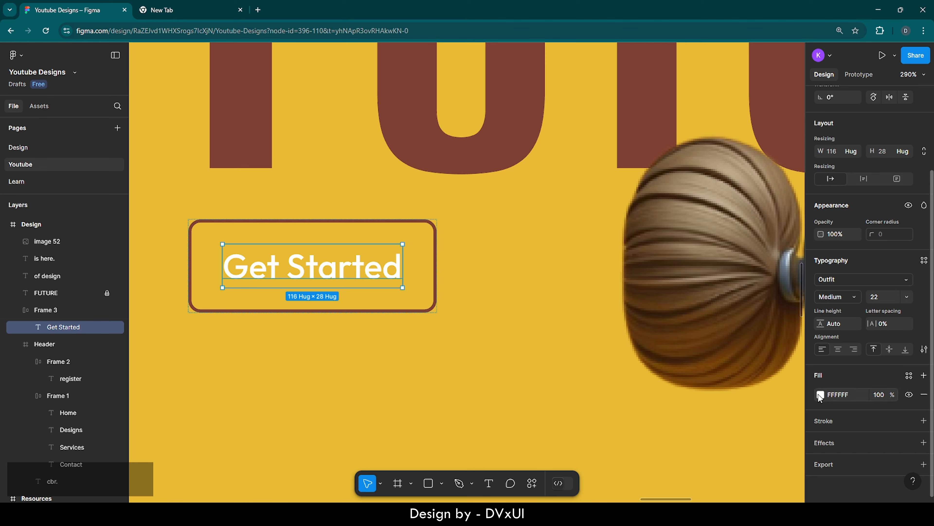
click(820, 395)
click(690, 448)
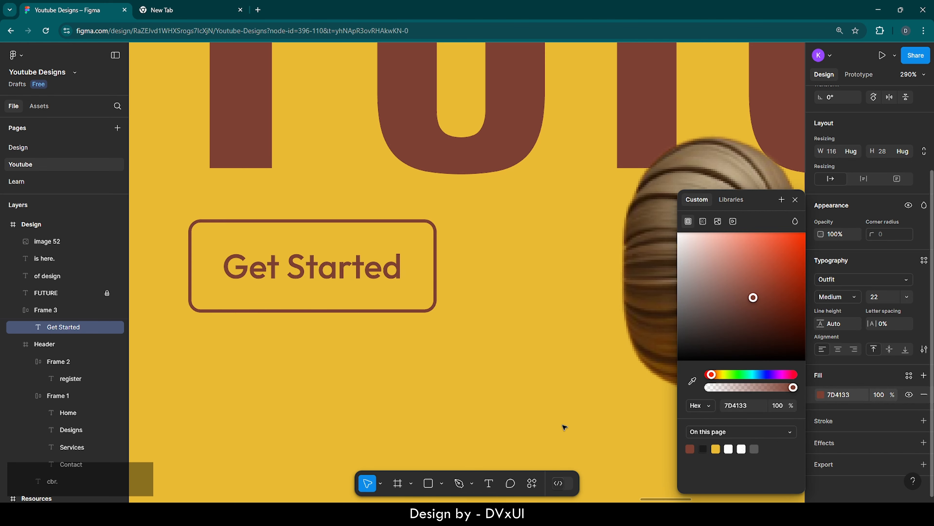
click(449, 382)
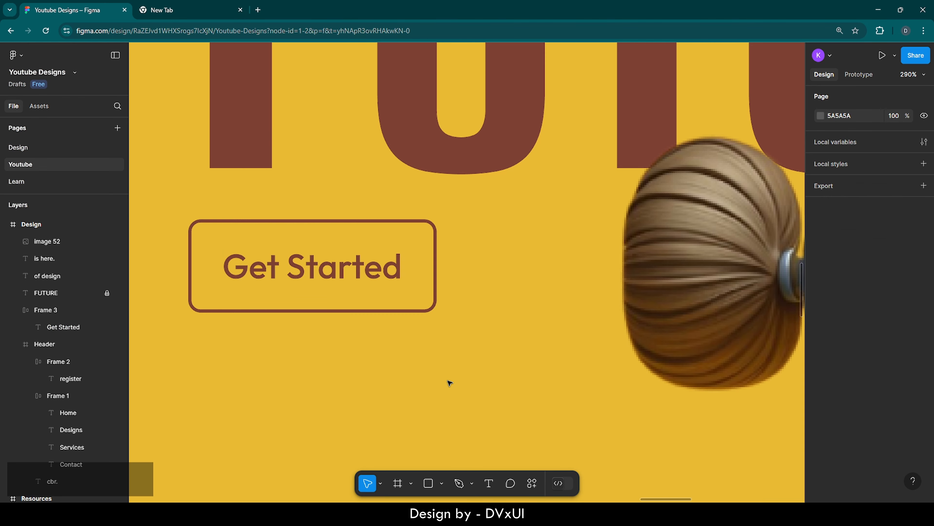
Nudge the Get Started button horizontally to X 201 so its left edge lines up with the F of "FUTURE".
click(326, 279)
key(shift+Right)
key(shift+Right)
key(shift+Left)
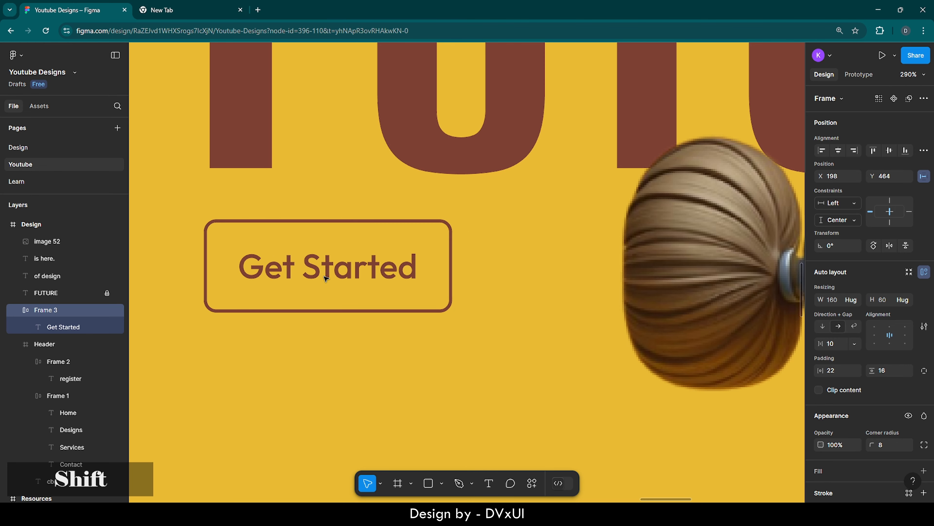
key(Right)
key(Right)
key(Right)
key(Right)
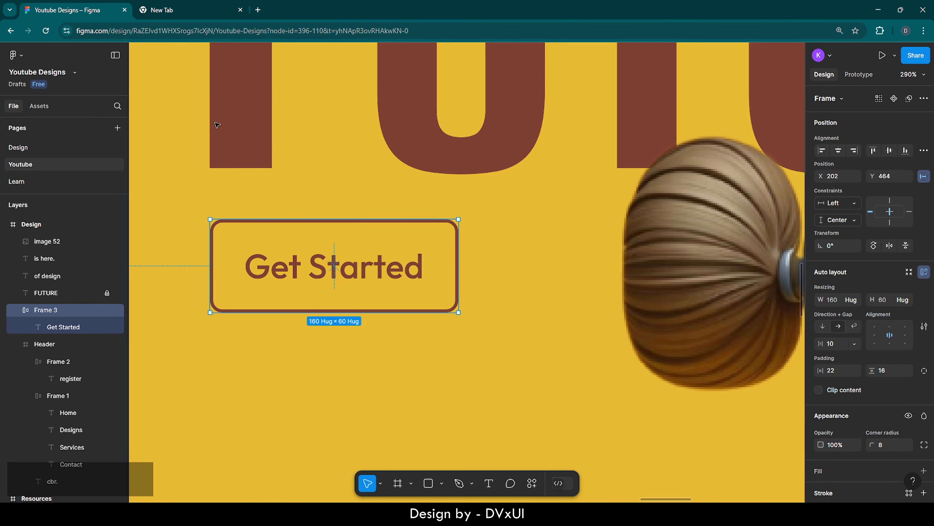
scroll(215, 149, up, 6)
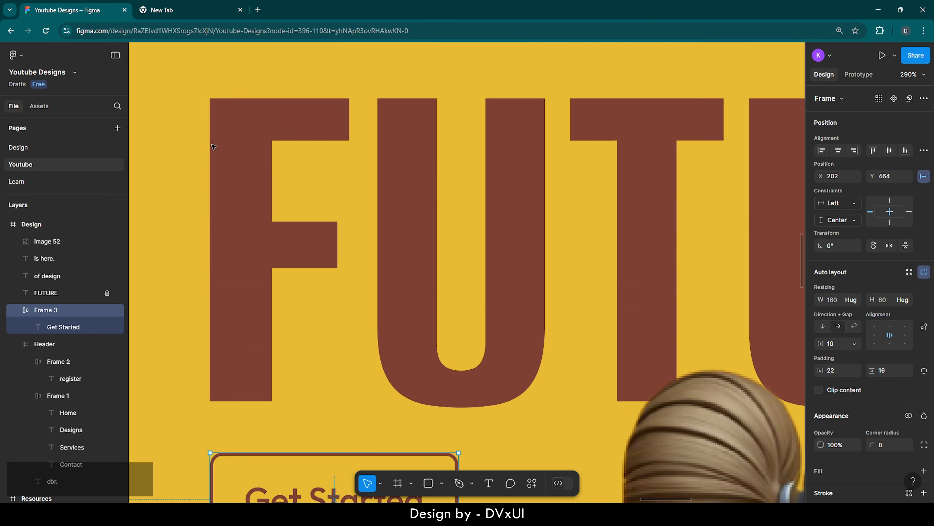
scroll(259, 190, down, 4)
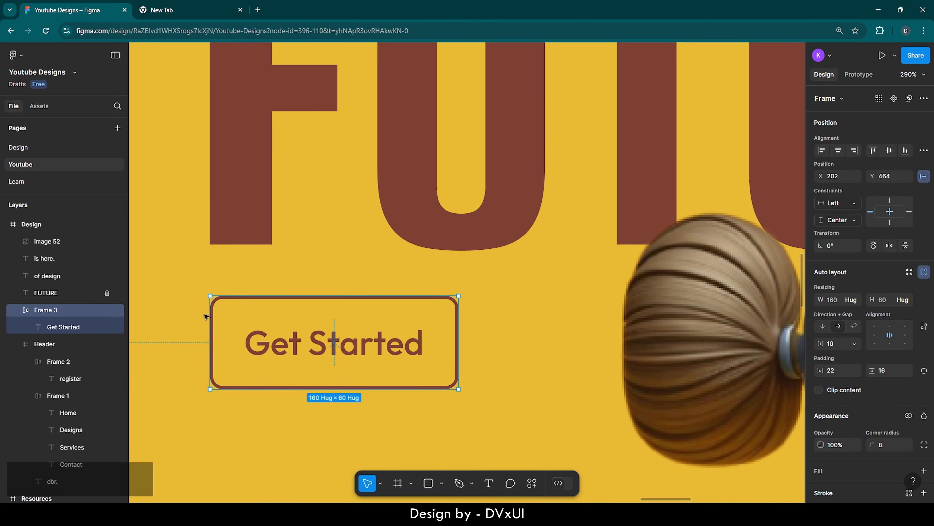
click(195, 380)
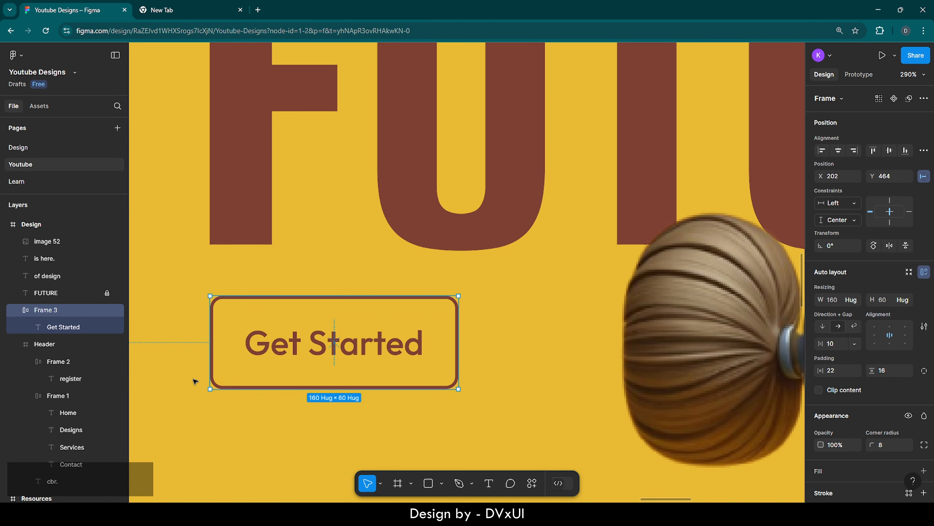
click(257, 344)
key(Left)
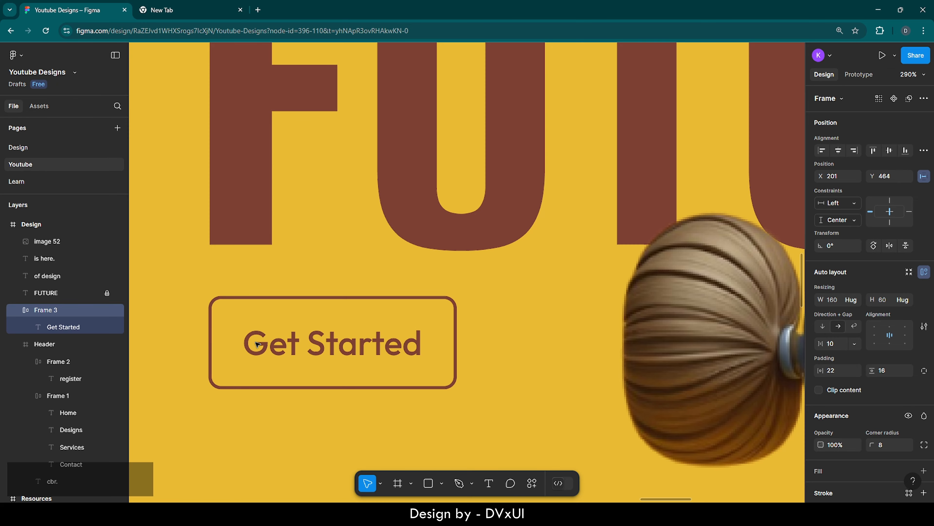
click(280, 428)
Select the Get Started button and open its stroke weight for editing.
scroll(280, 428, down, 6)
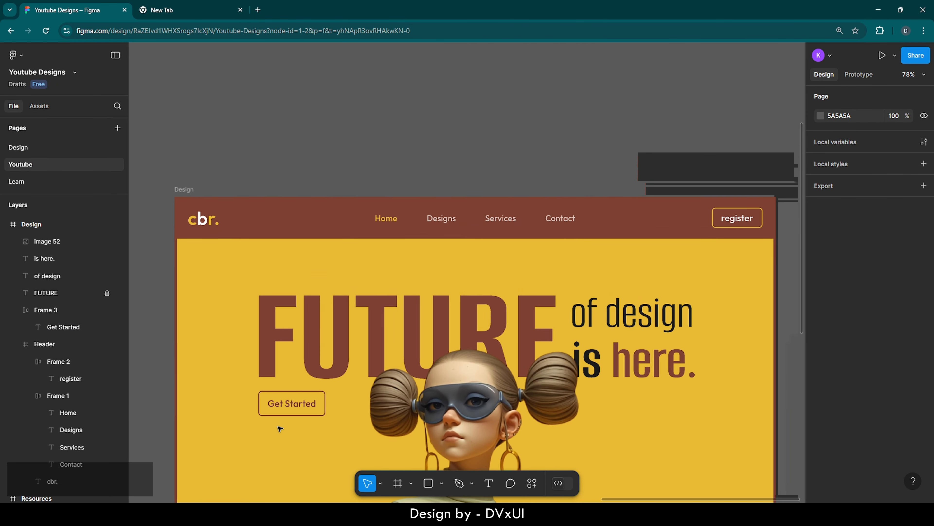
scroll(279, 428, down, 5)
click(308, 173)
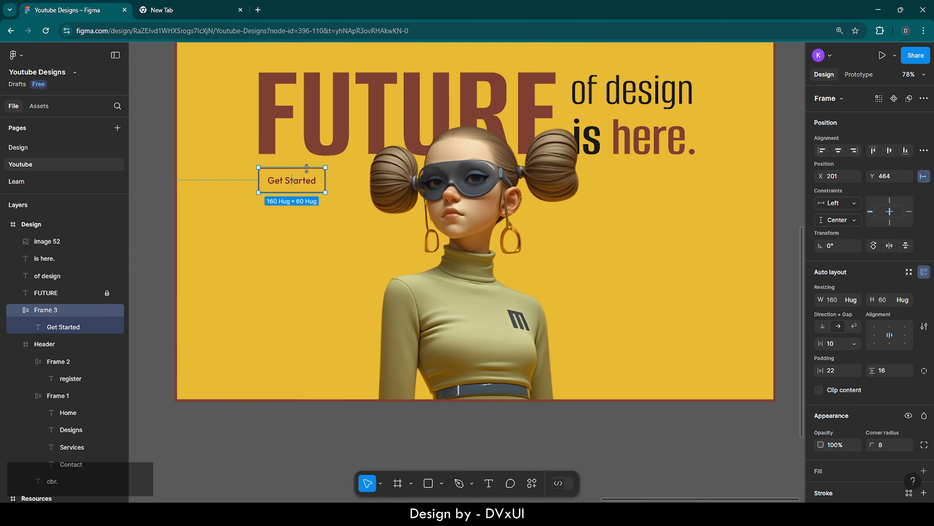
scroll(286, 237, up, 2)
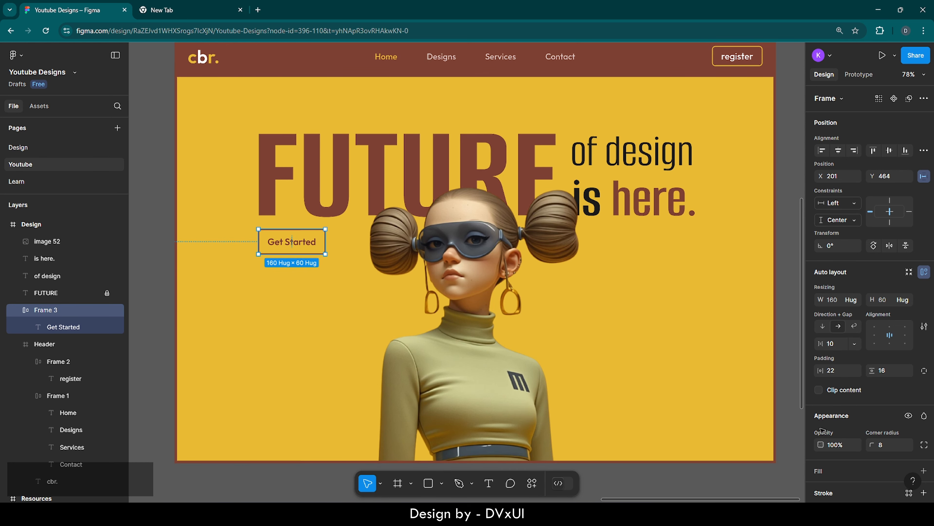
scroll(821, 429, down, 5)
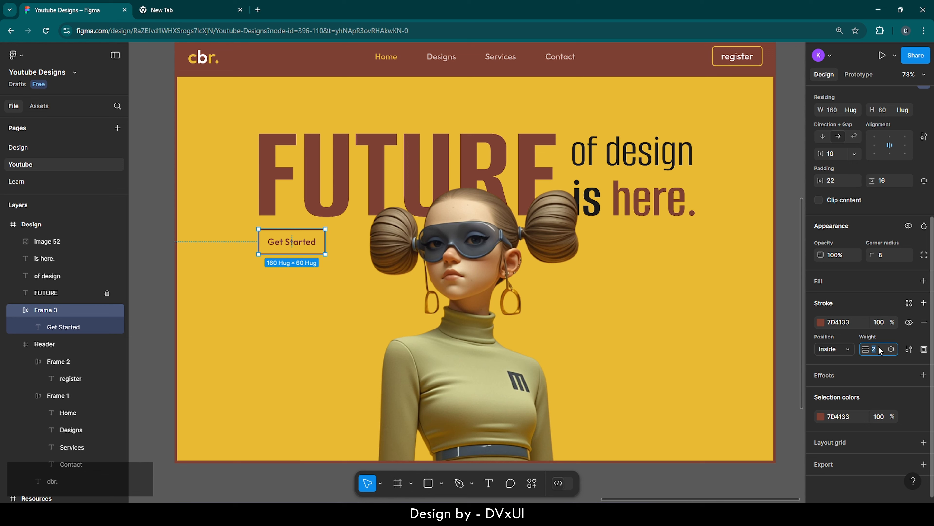
Set the stroke weight of the Get Started button frame to 3.
key(Return)
key(BackSpace)
text(4)
key(Return)
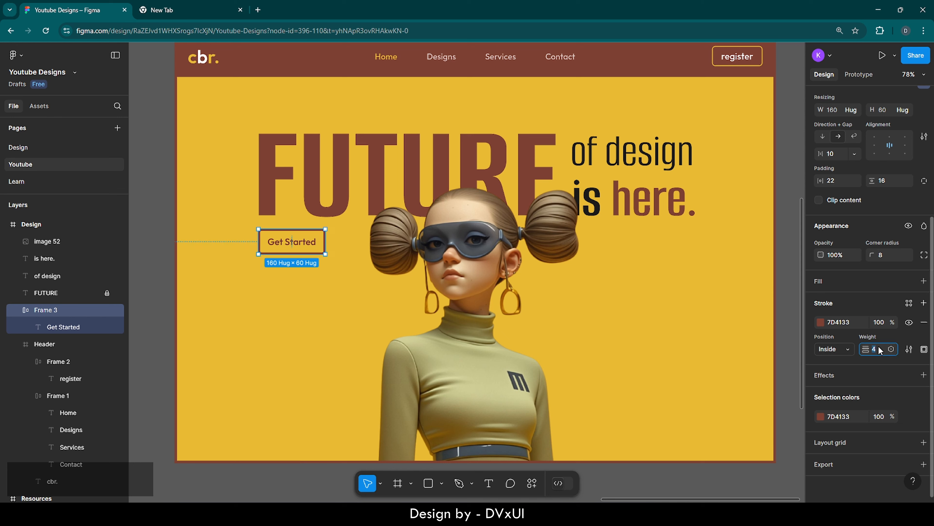
text(3)
key(Return)
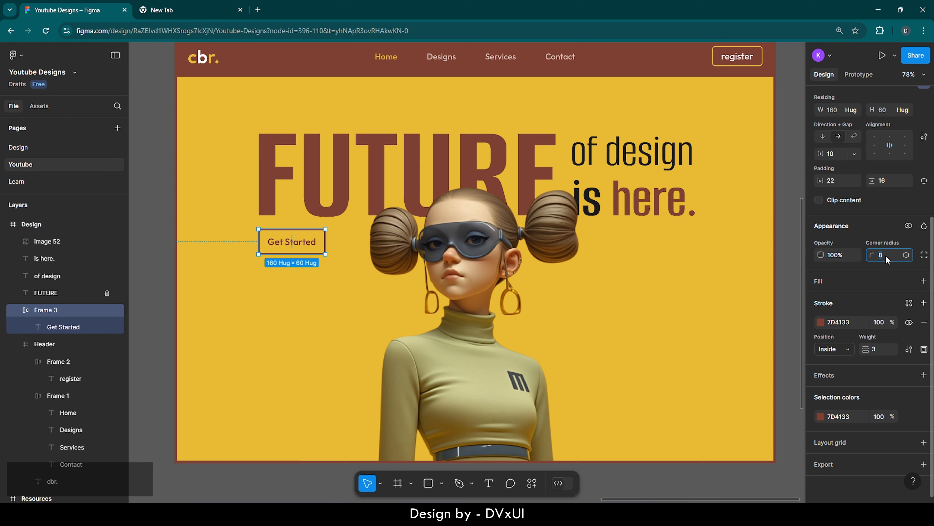
Set the corner radius of the Get Started button frame to 14 and deselect it.
key(BackSpace)
text(14)
key(Return)
click(619, 358)
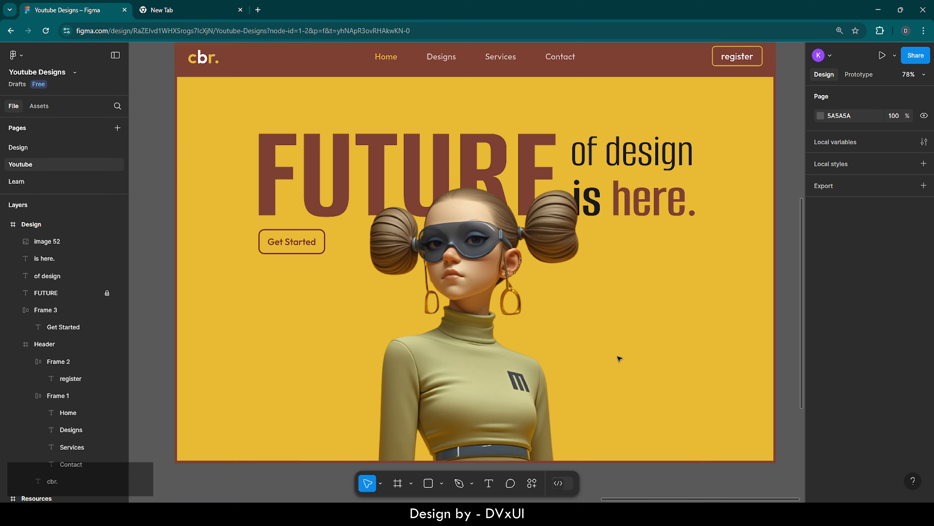
Nudge the Get Started button up 8 px to Y 456 and deselect it.
click(288, 242)
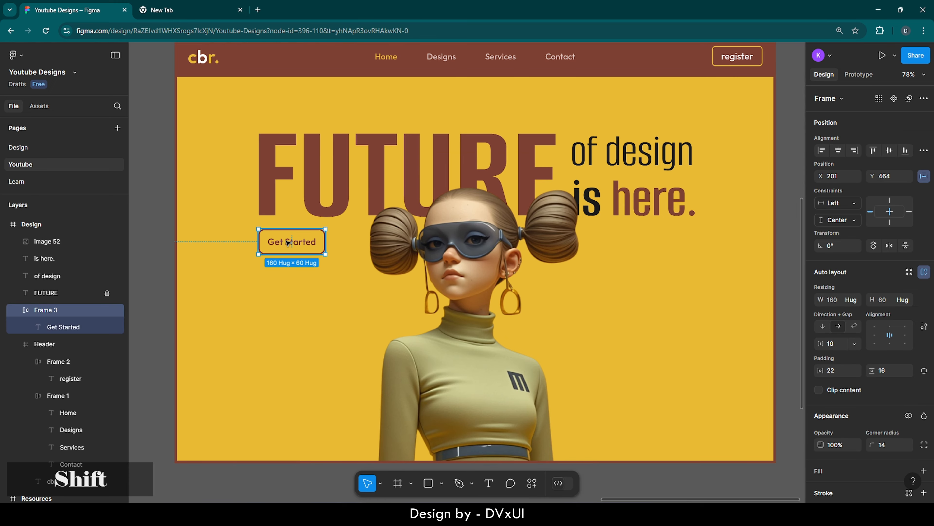
key(shift+Up)
key(Down)
key(Down)
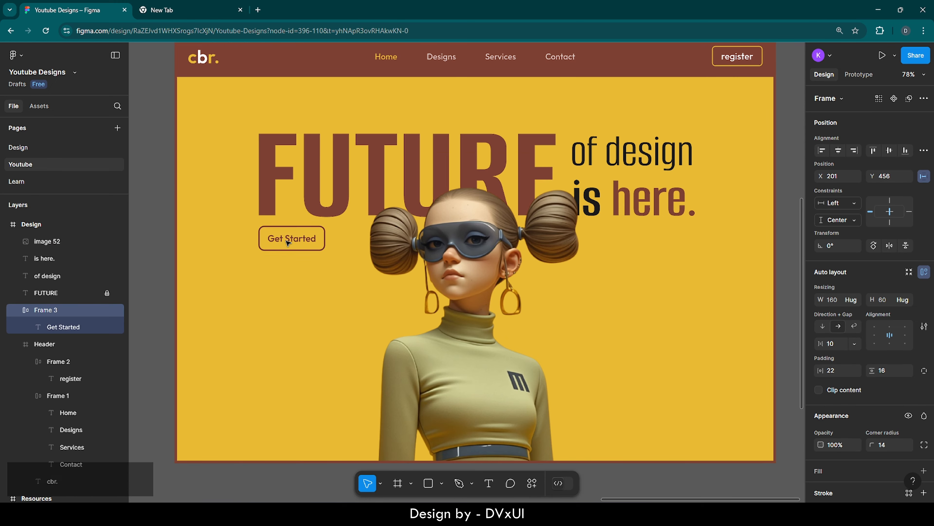
click(288, 300)
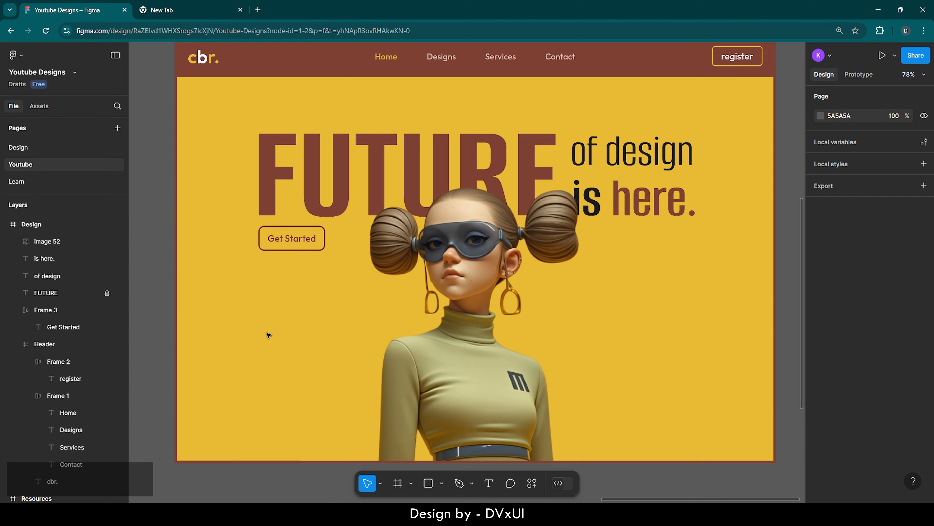
Add the text line "THE FUTURE IS UNWRITTEN," on the yellow area below the Get Started button, at about X 72, Y 645.
click(489, 483)
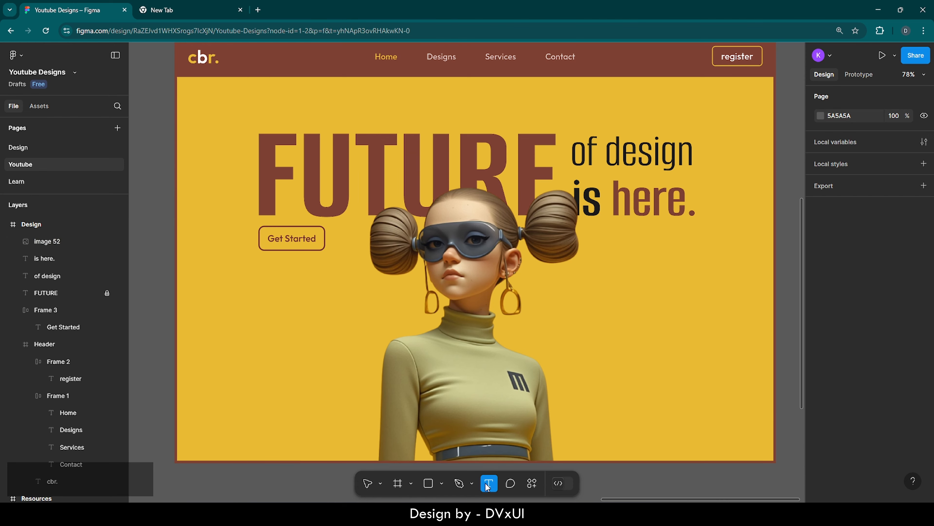
click(206, 304)
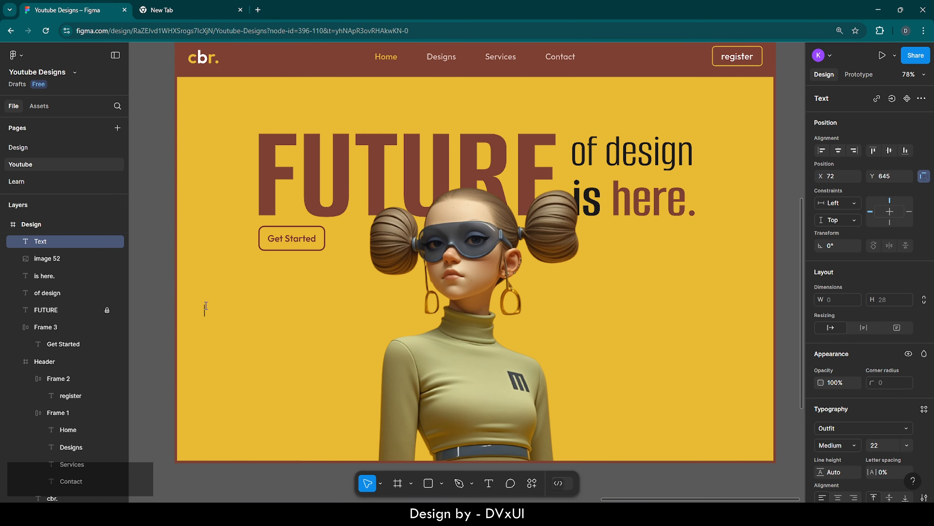
text(THE)
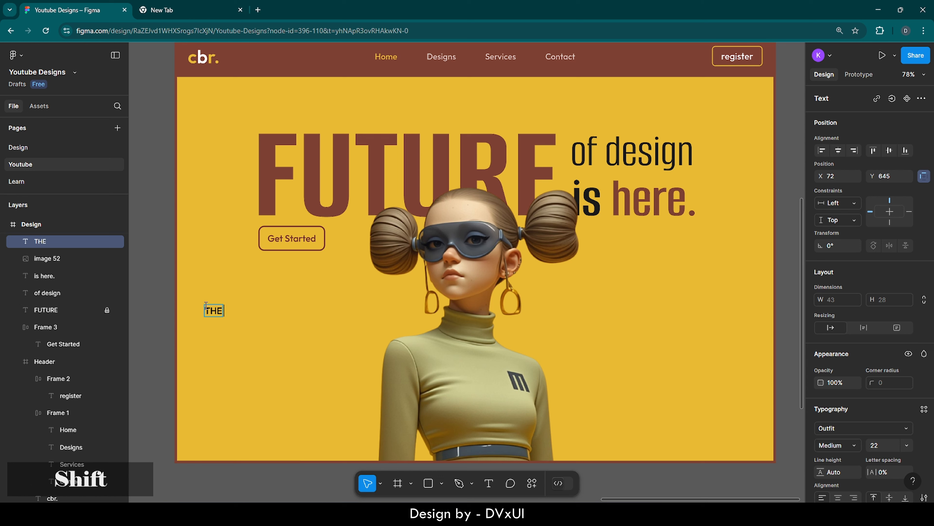
text( FUTURE)
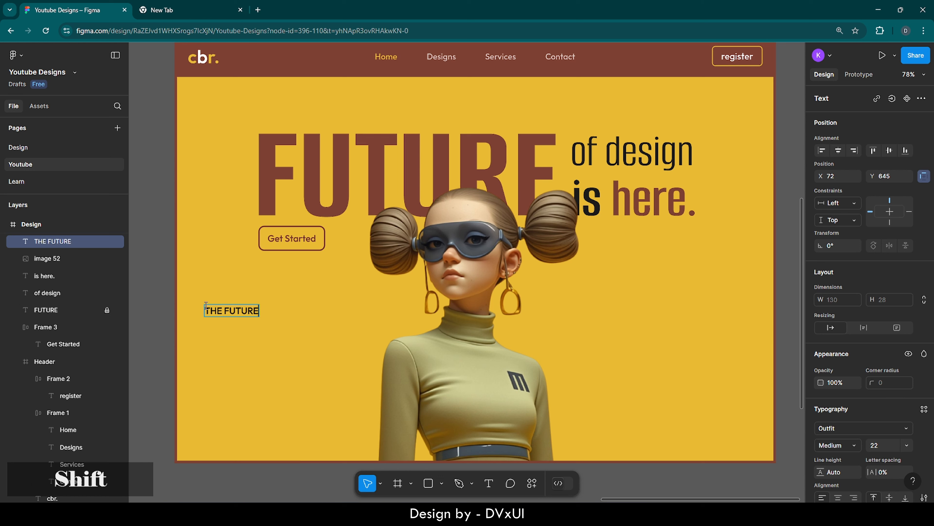
text( IS)
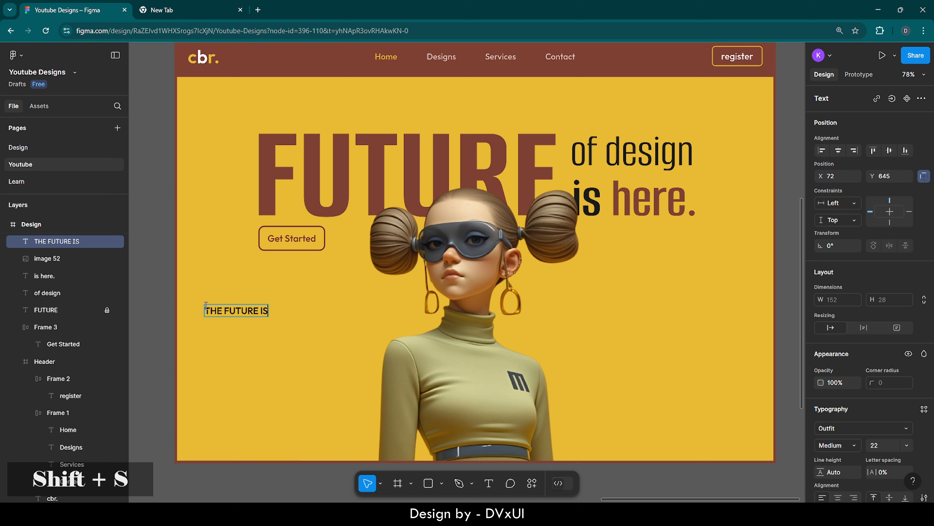
text( UNWRITTEN)
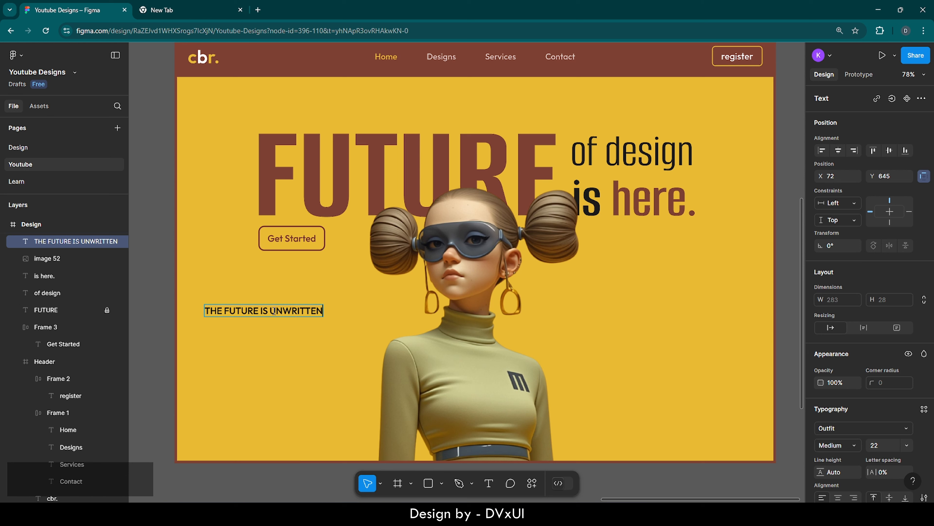
double_click(321, 311)
click(322, 310)
text(,)
key(ctrl+a)
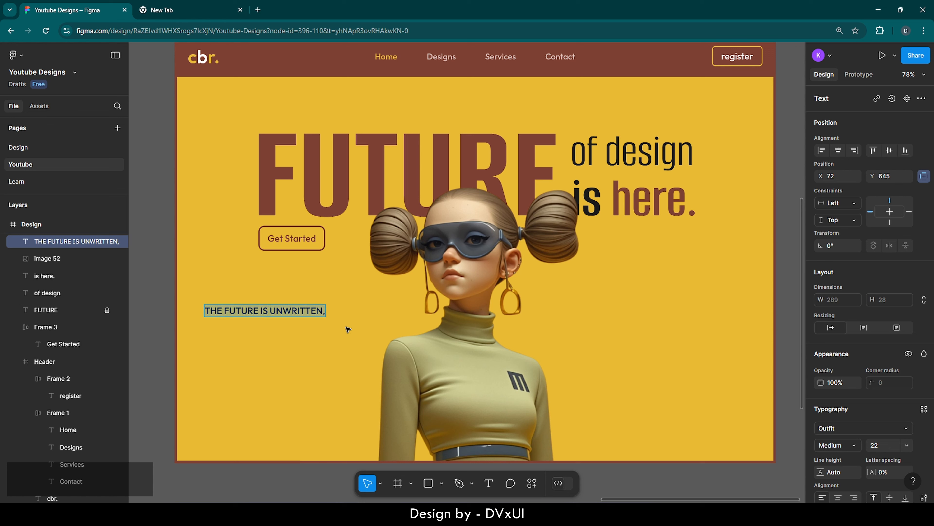
key(Escape)
Duplicate the "THE FUTURE IS UNWRITTEN," line and move the copy 40 px down to Y 685.
key(ctrl+v)
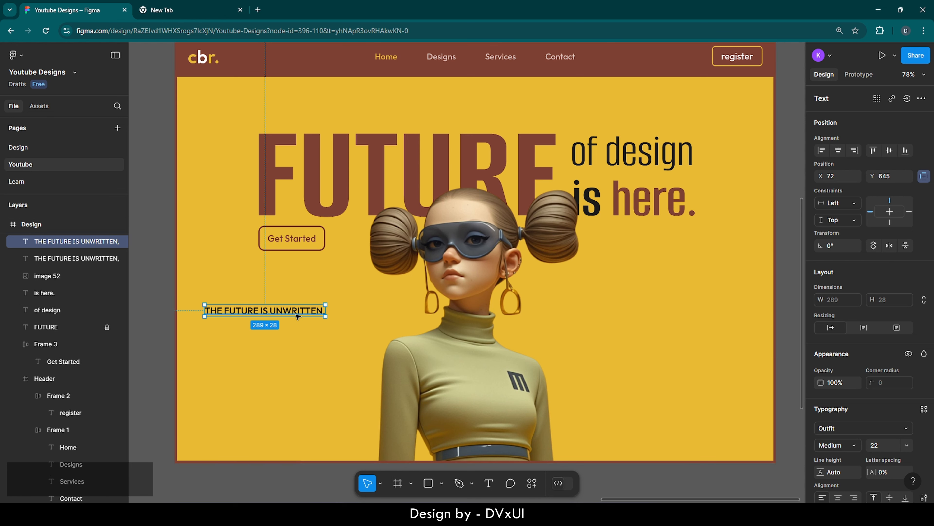
key(shift+Down)
key(shift+Down)
key(shift+Down)
key(shift+Down)
Replace the lower copy's text with "WAITING FOR OUR INK." and nudge that line up 3 px.
key(Return)
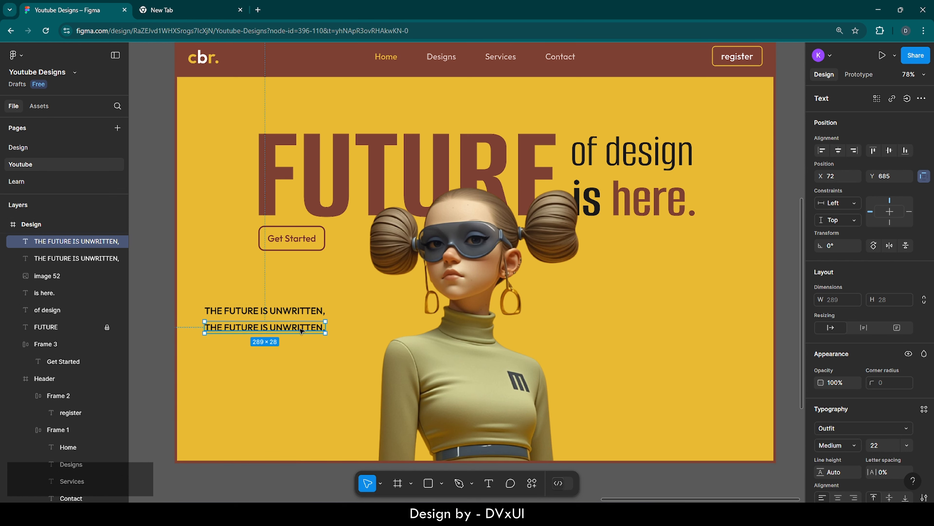
key(BackSpace)
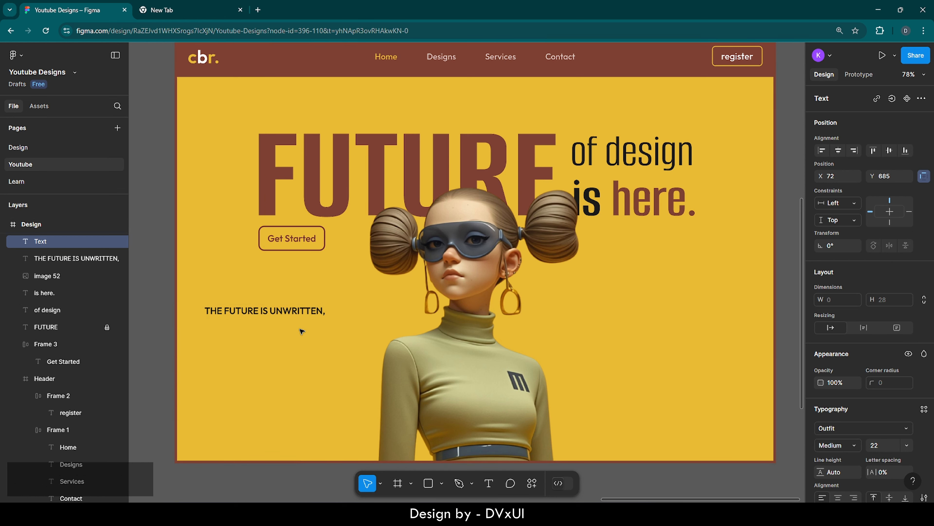
text(WAITING)
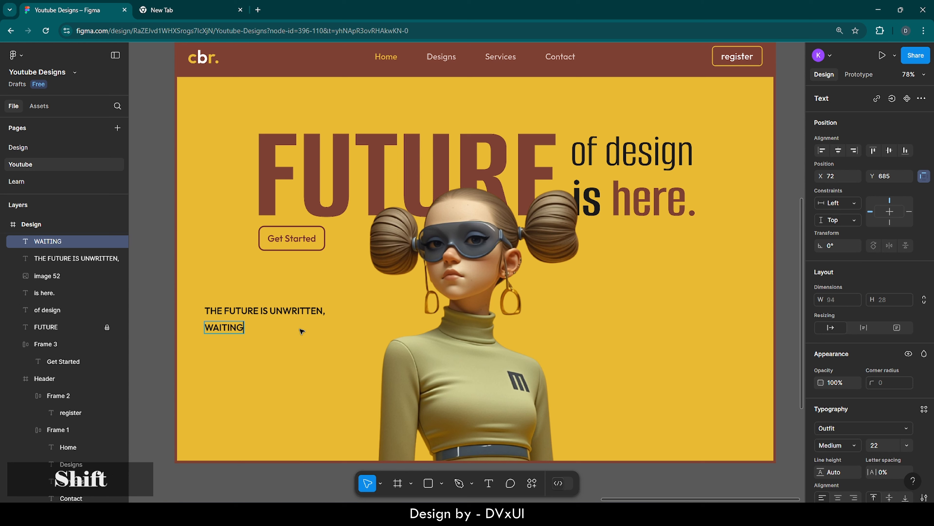
text( FOR OUR I)
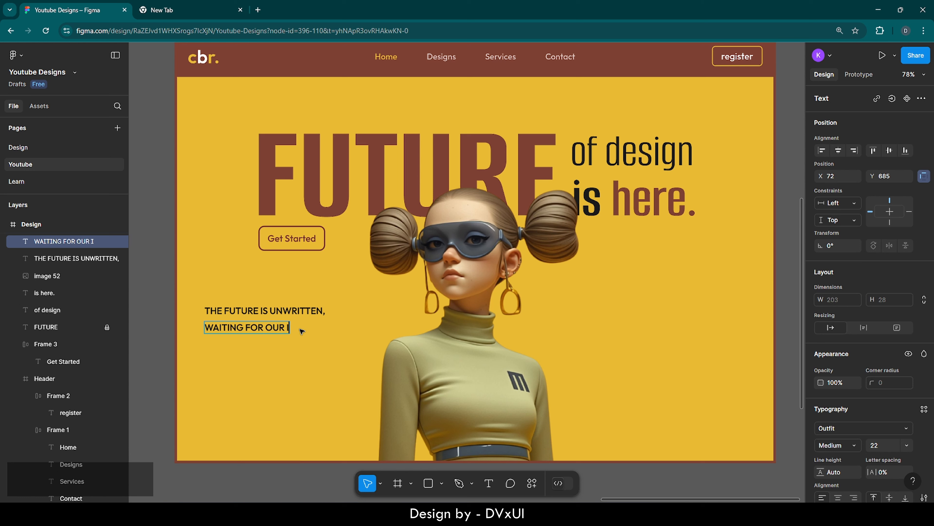
text(NK.)
key(Escape)
key(Up)
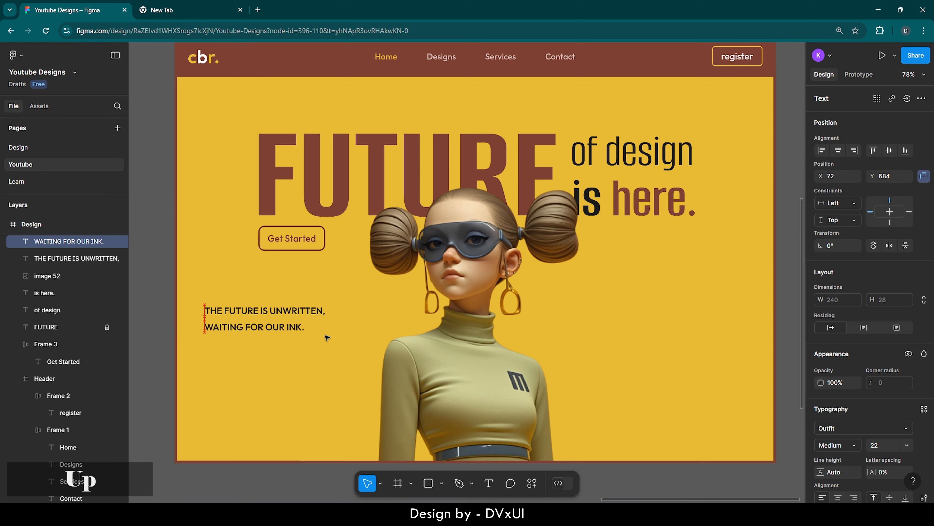
key(Up)
key(Up)
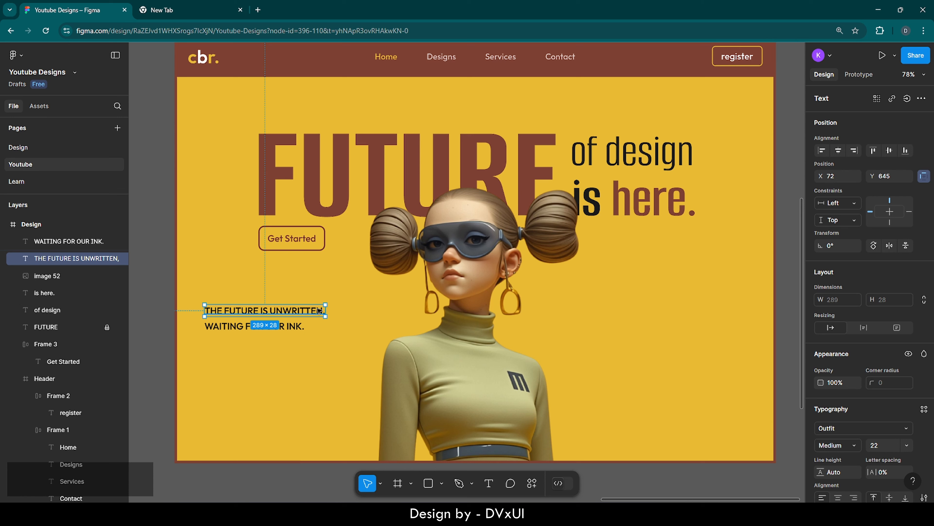
Set the "THE FUTURE IS UNWRITTEN," line to font size 24 and Light weight.
scroll(854, 437, down, 3)
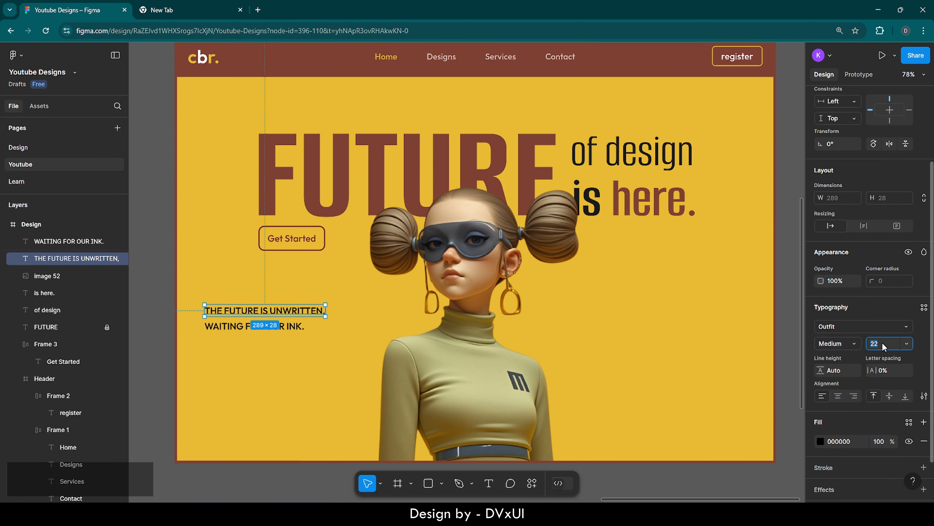
text(24)
key(Return)
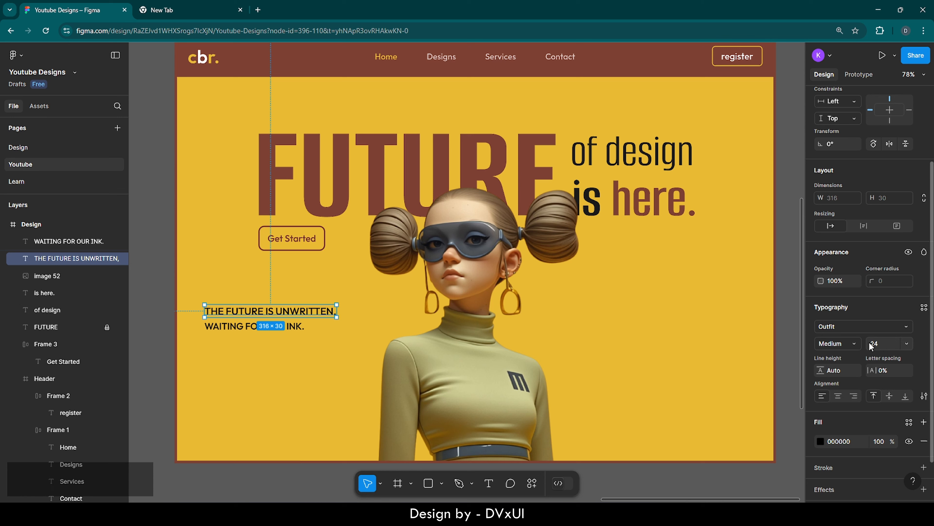
click(838, 343)
click(844, 319)
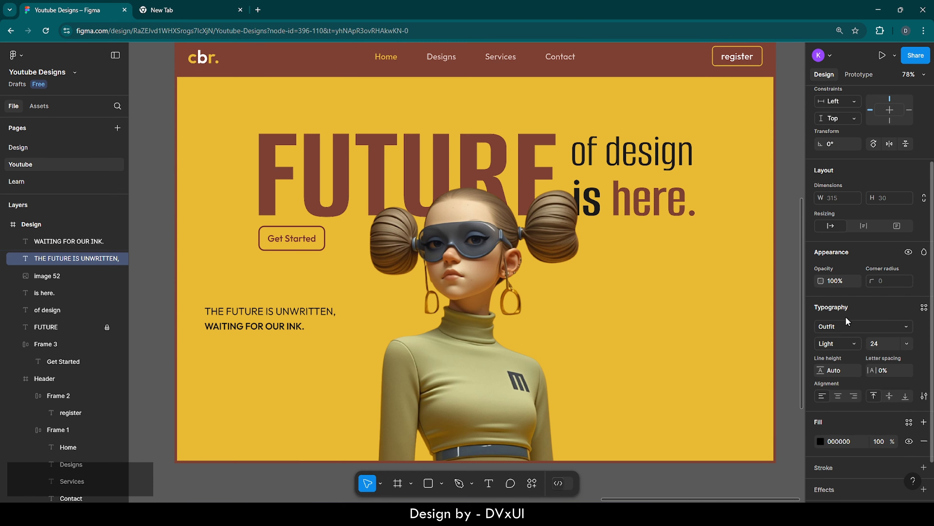
Set the "WAITING FOR OUR INK." line to font size 34 and Light weight.
click(301, 327)
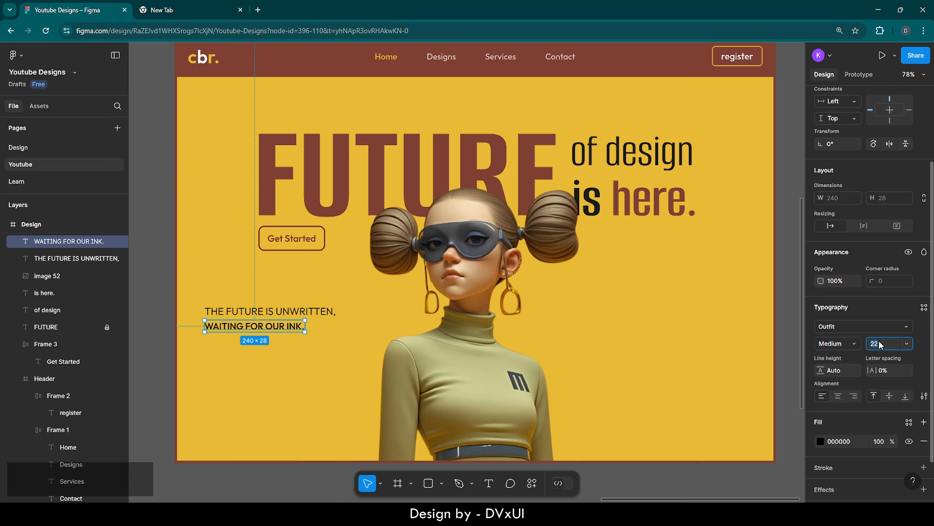
key(BackSpace)
text(34)
key(Return)
click(845, 343)
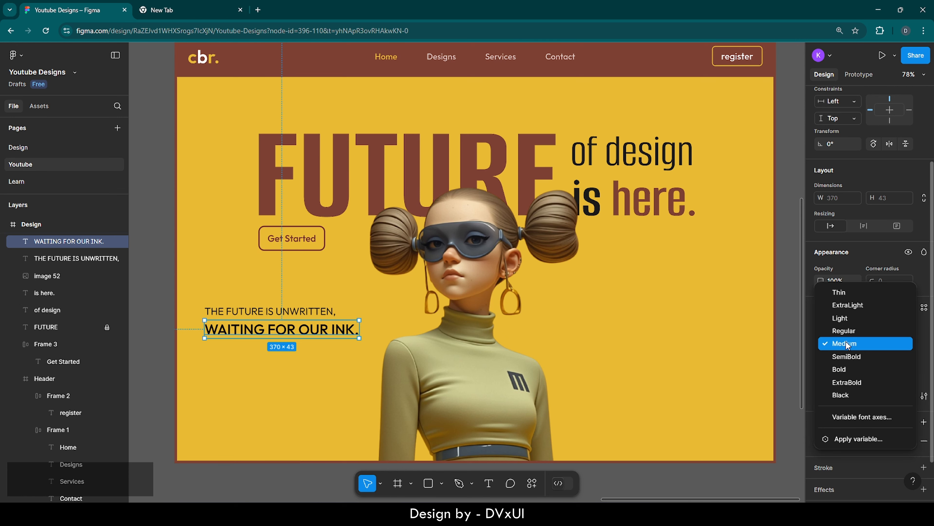
click(844, 320)
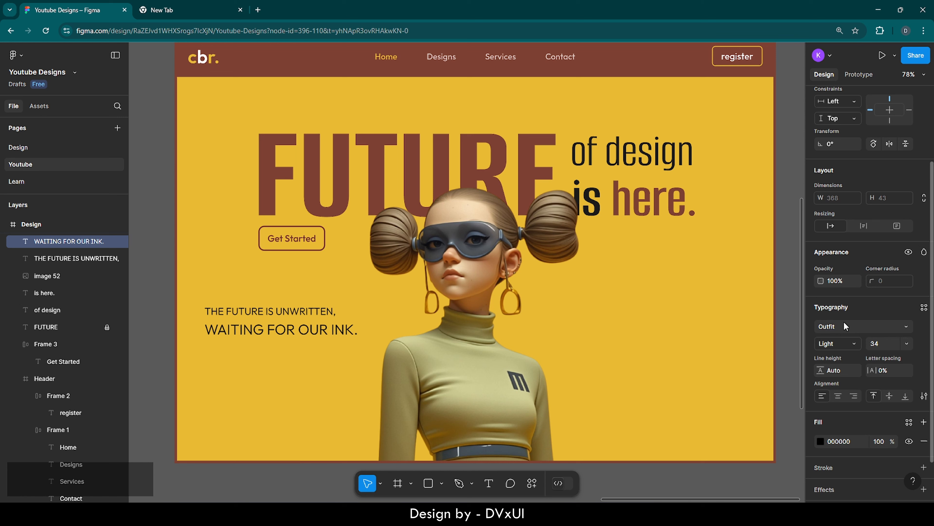
Nudge the "WAITING FOR OUR INK." line up 2 px to Y 680.
click(261, 378)
click(279, 328)
key(Up)
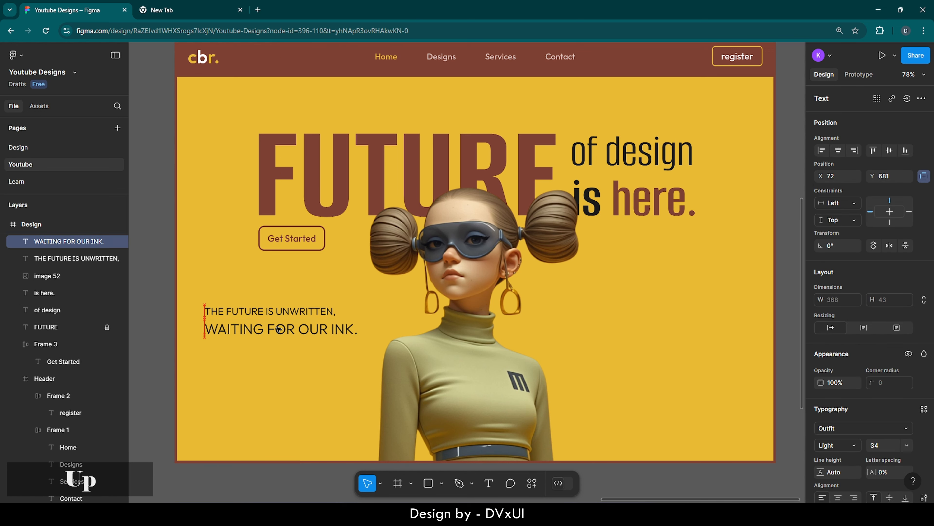
key(Up)
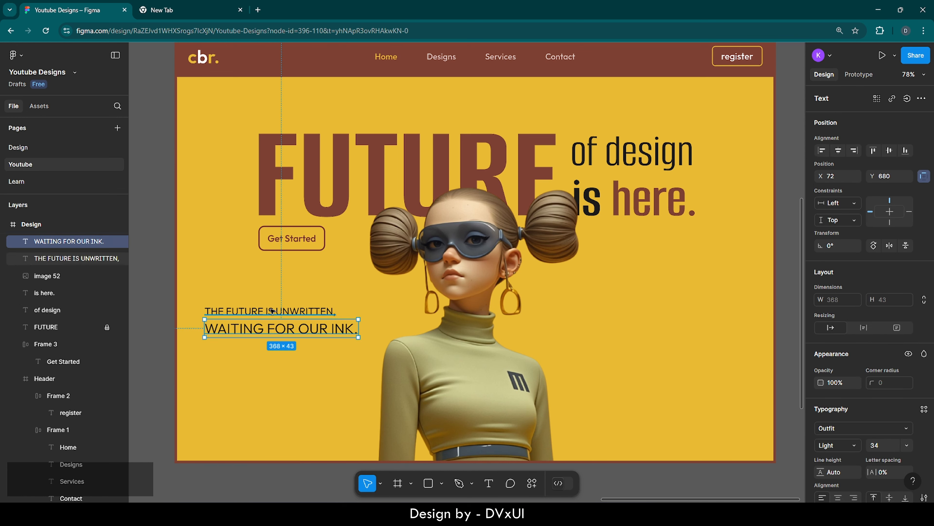
Move both tagline text lines left together to X 60, checking their distance to the frame edge, and deselect them.
shift+click(272, 311)
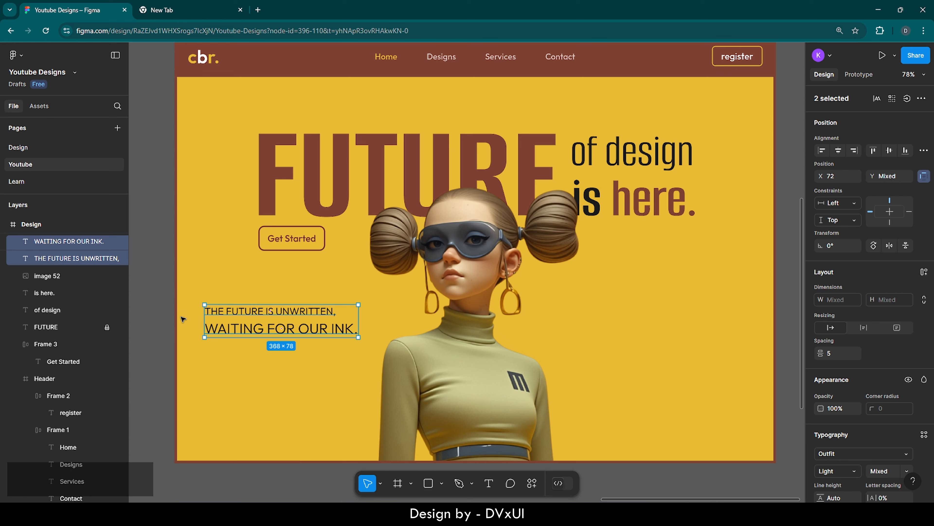
key(alt)
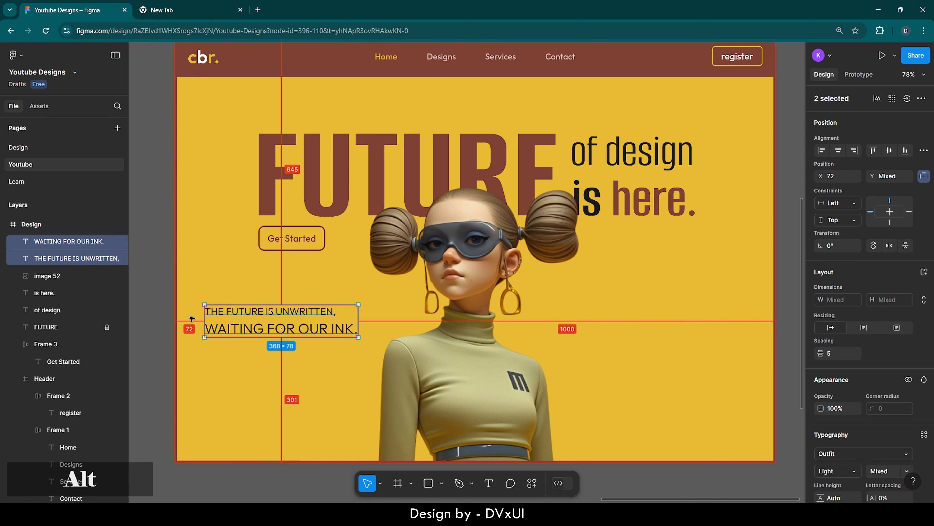
key(shift+Left)
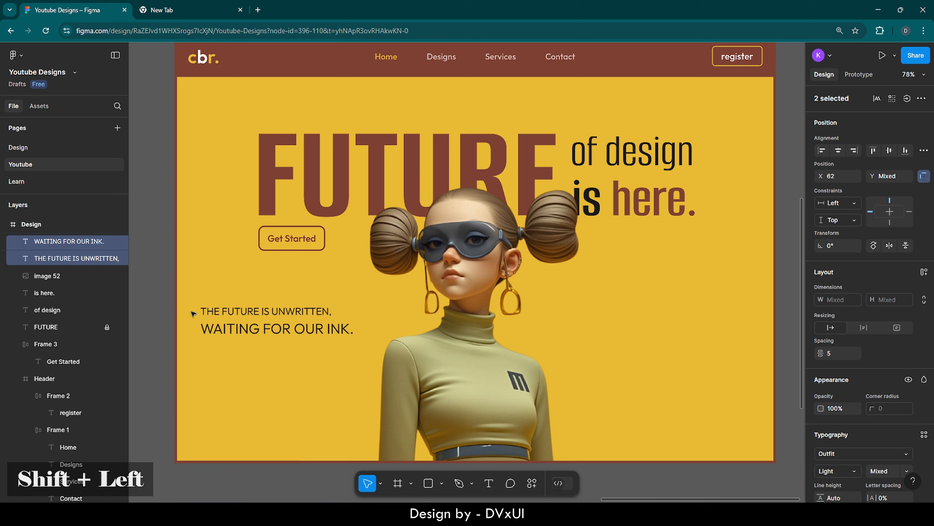
key(alt)
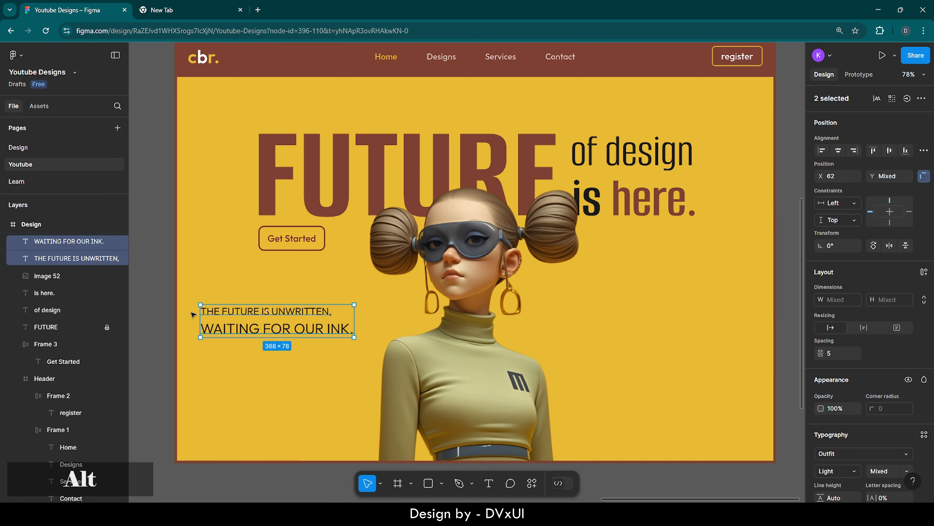
key(Left)
key(Left)
key(alt)
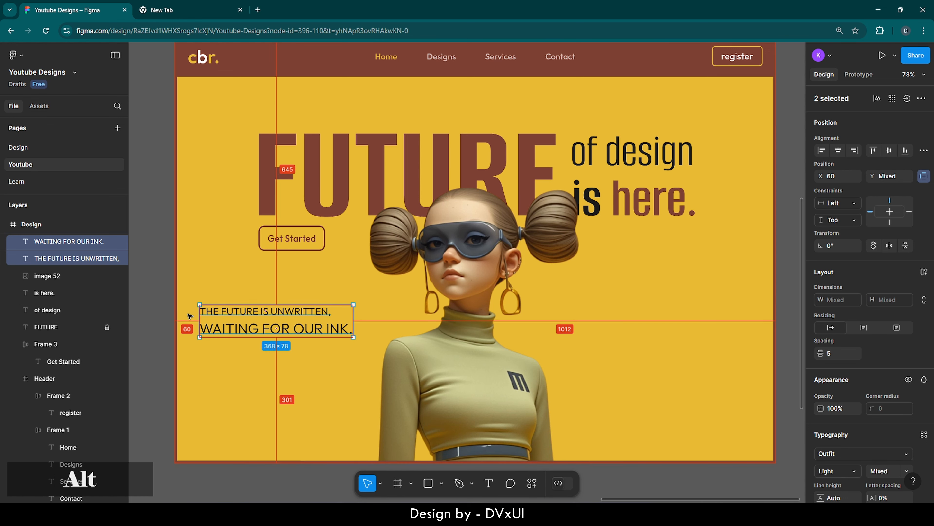
click(201, 348)
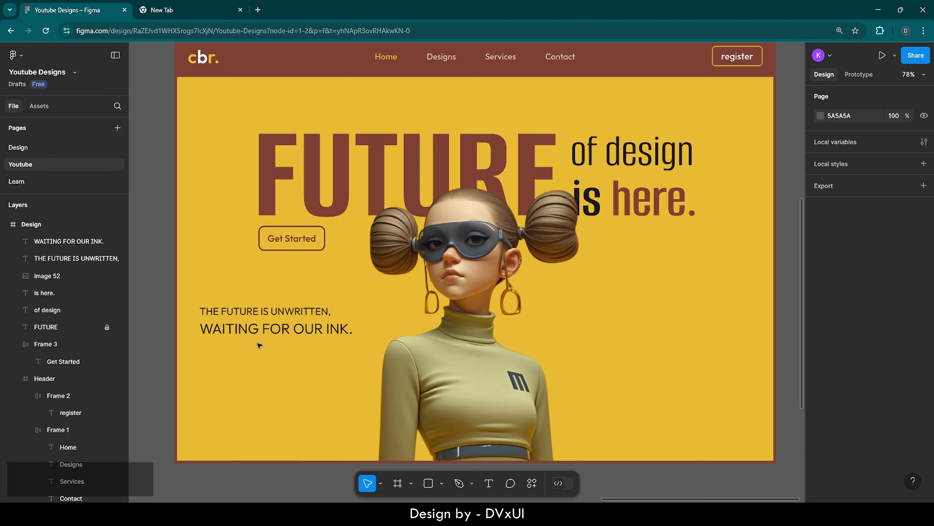
Nudge the "WAITING FOR OUR INK." line up 1 px to Y 679 and deselect it.
click(261, 330)
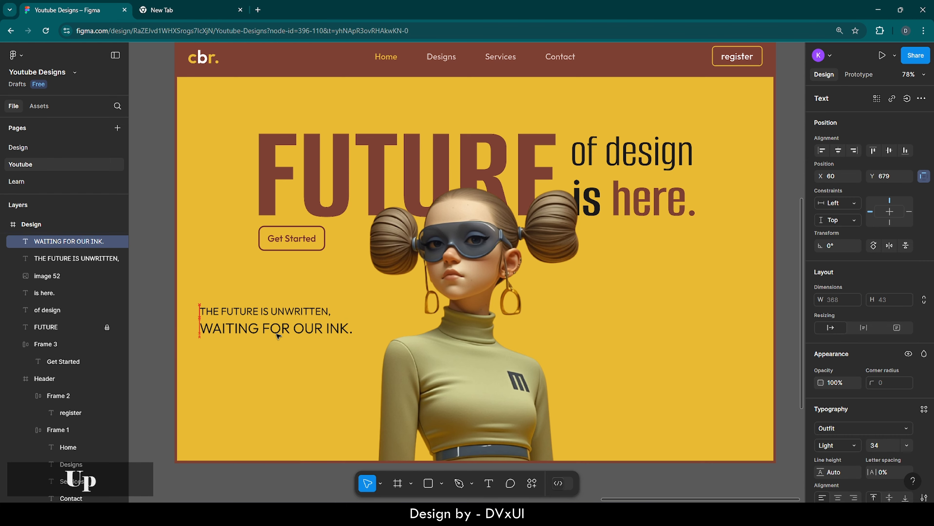
click(279, 352)
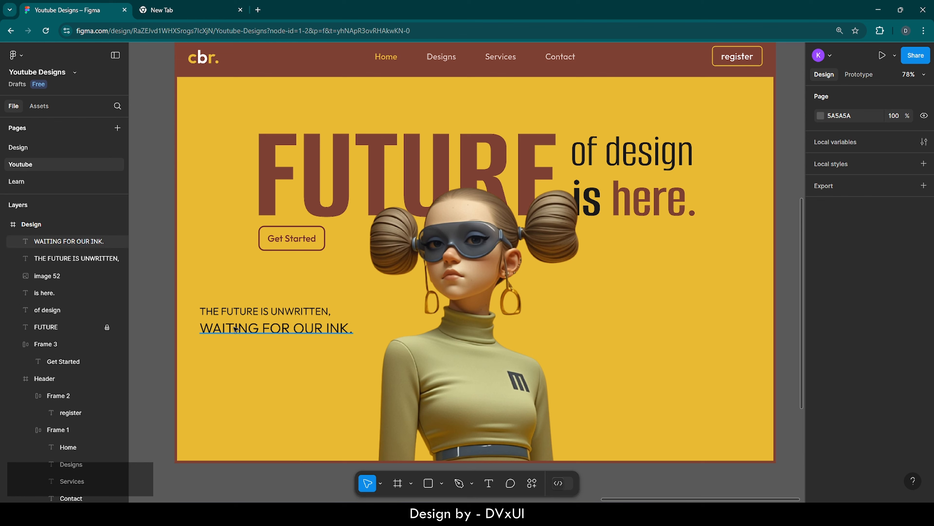
Set the word "FUTURE" in the first tagline line to Medium weight with the reddish-brown fill 7D4133.
double_click(238, 311)
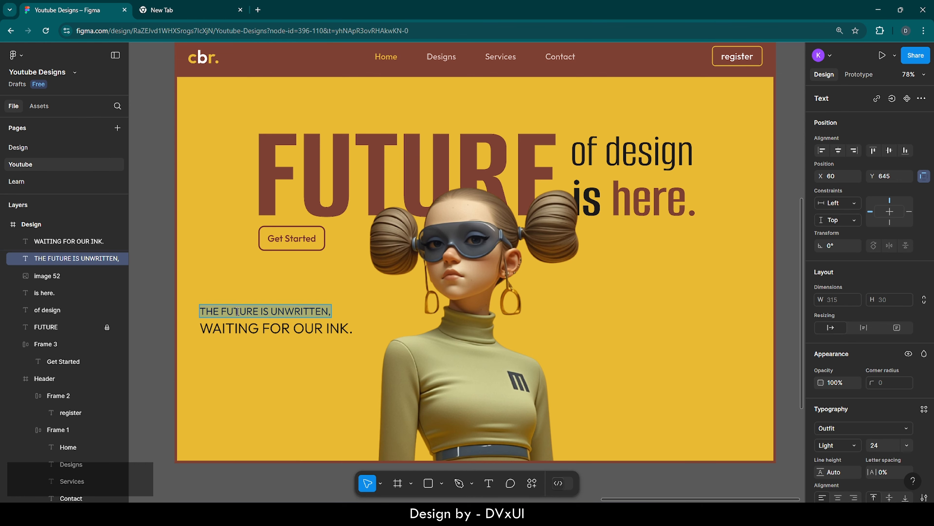
click(237, 311)
double_click(238, 311)
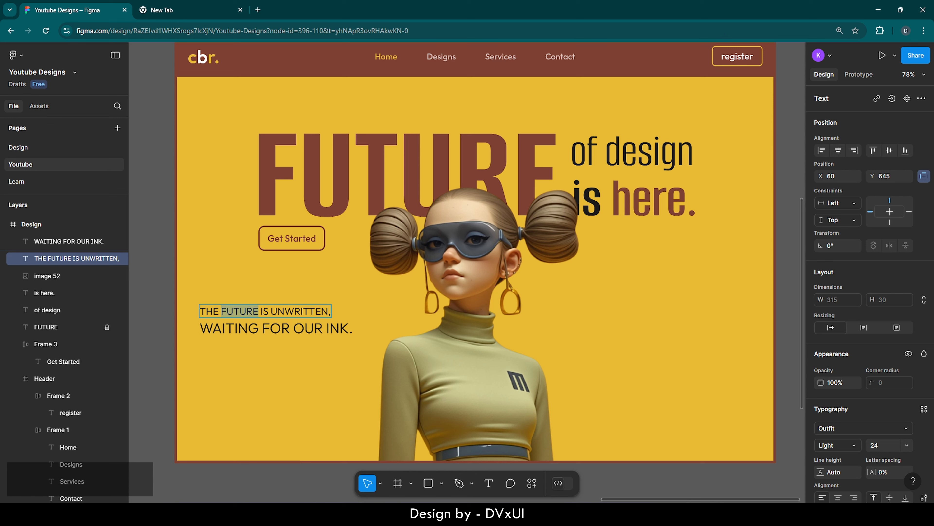
scroll(835, 446, down, 3)
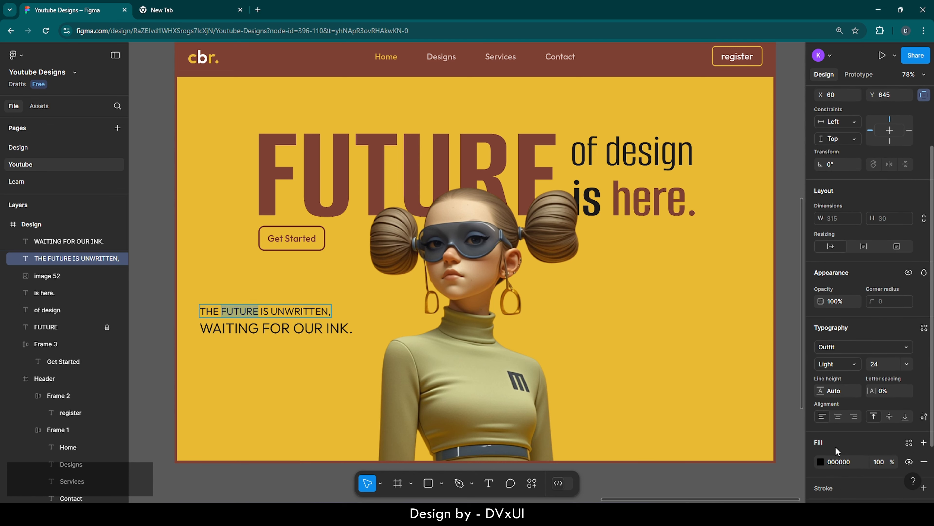
click(845, 362)
click(845, 387)
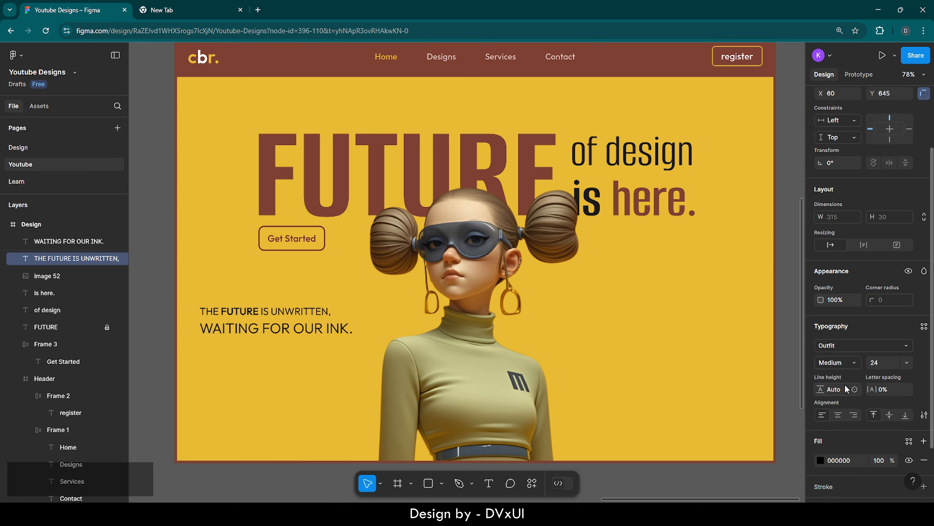
click(821, 460)
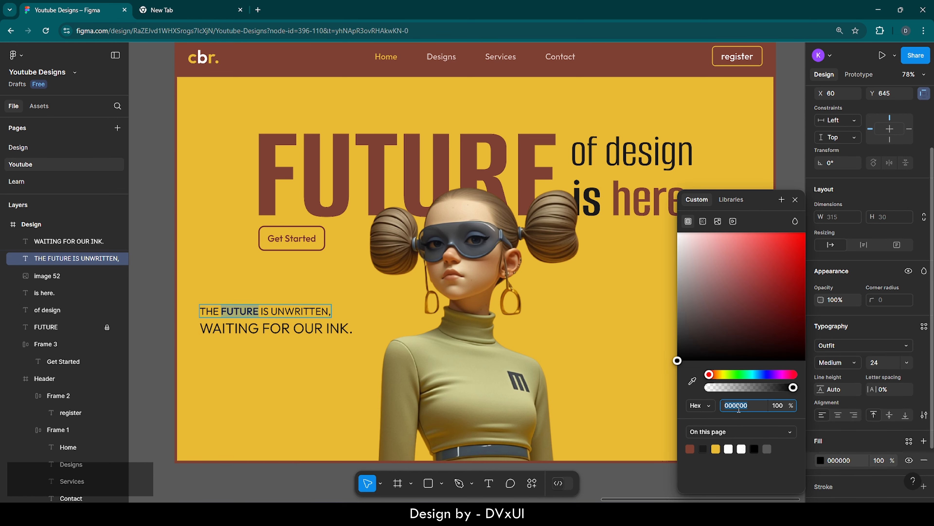
click(691, 448)
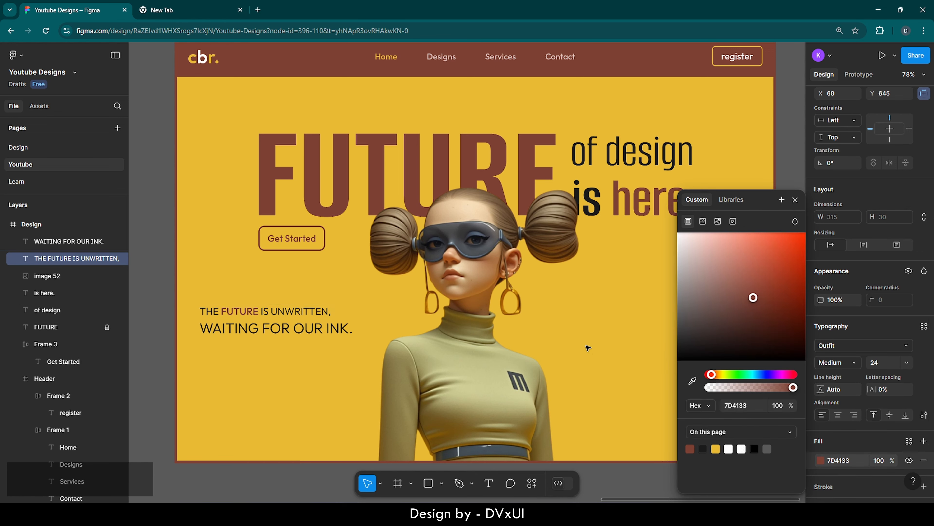
key(Escape)
key(Escape)
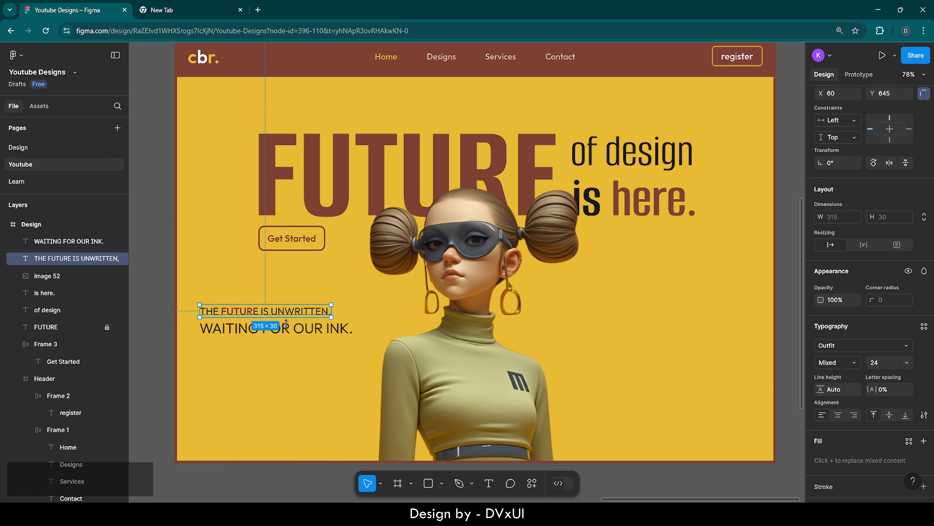
Set the words "OUR INK." in the second tagline line to fill 7D4133 and Medium weight, and deselect the text.
double_click(299, 329)
drag(299, 328, 354, 329)
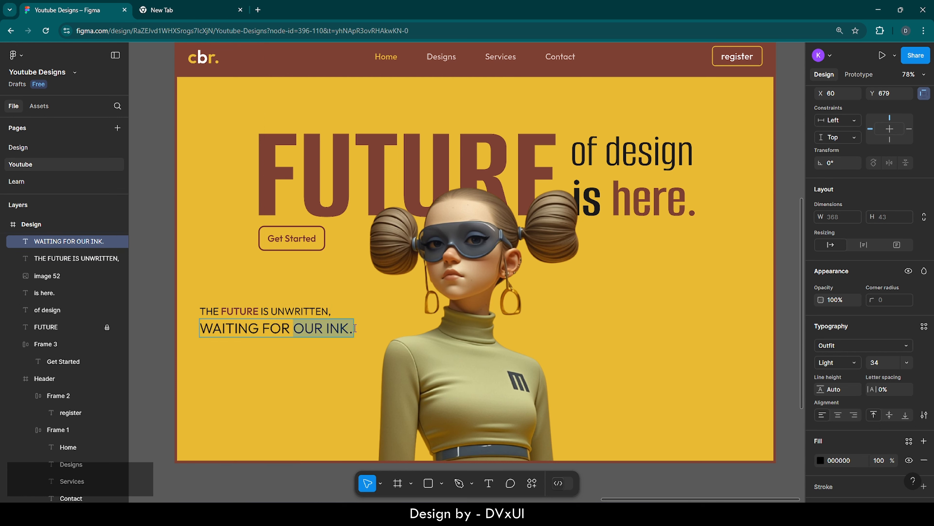
click(820, 458)
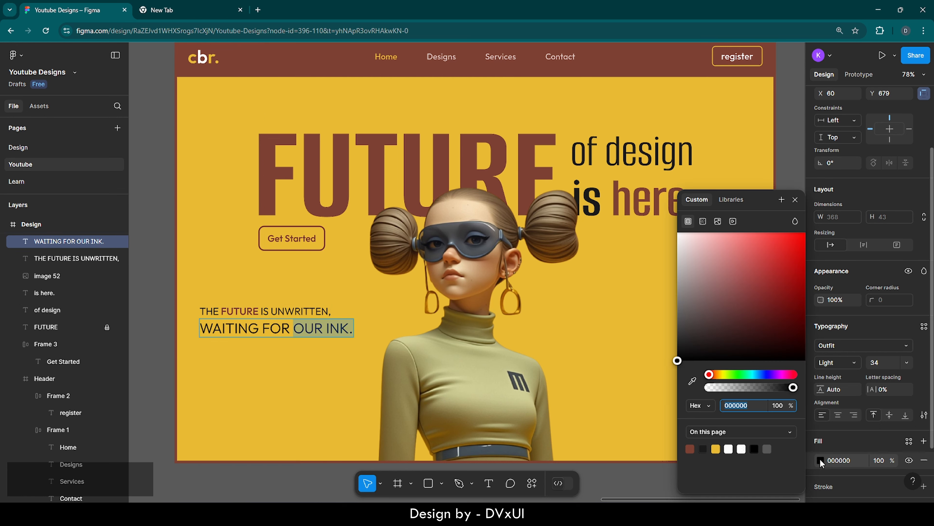
click(691, 447)
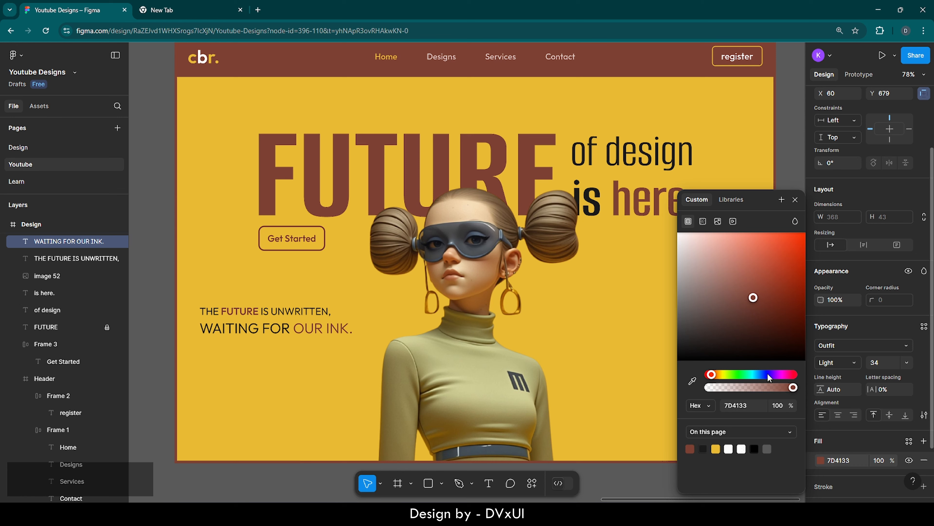
click(835, 360)
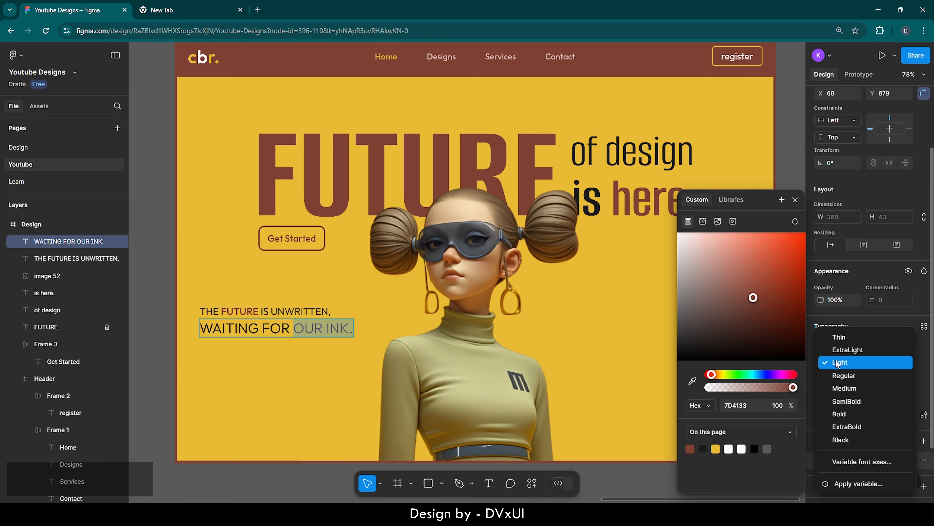
click(842, 387)
click(313, 374)
click(313, 374)
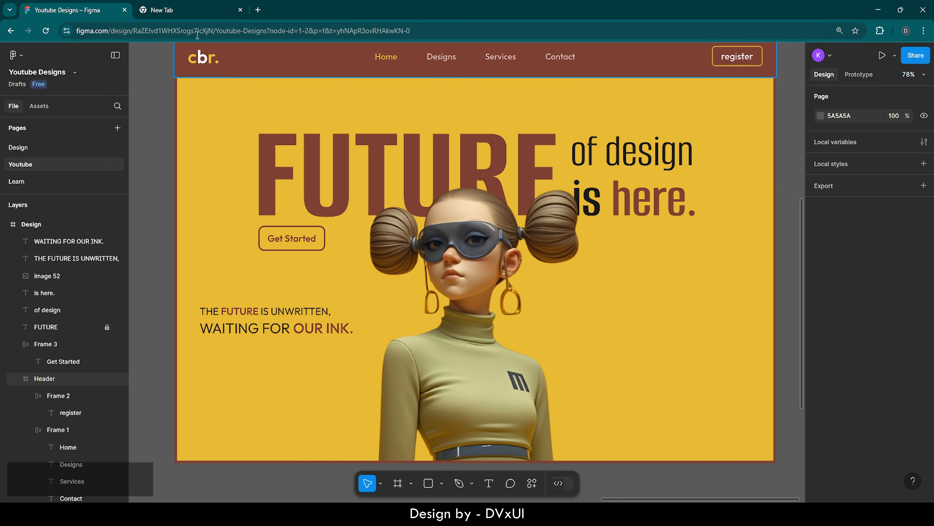
Open loremipsum.io in the other browser tab and copy the generated lorem ipsum paragraph.
click(193, 5)
text(lorem)
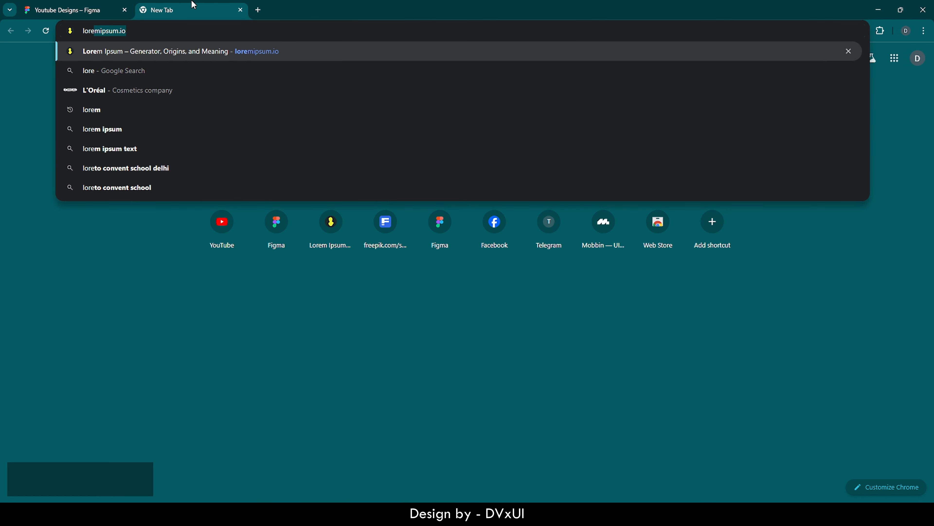
key(Return)
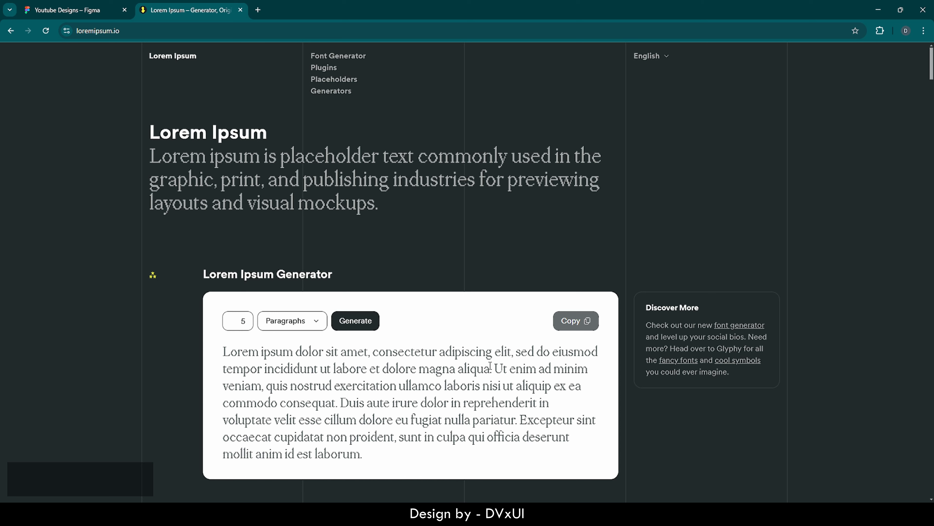
click(588, 322)
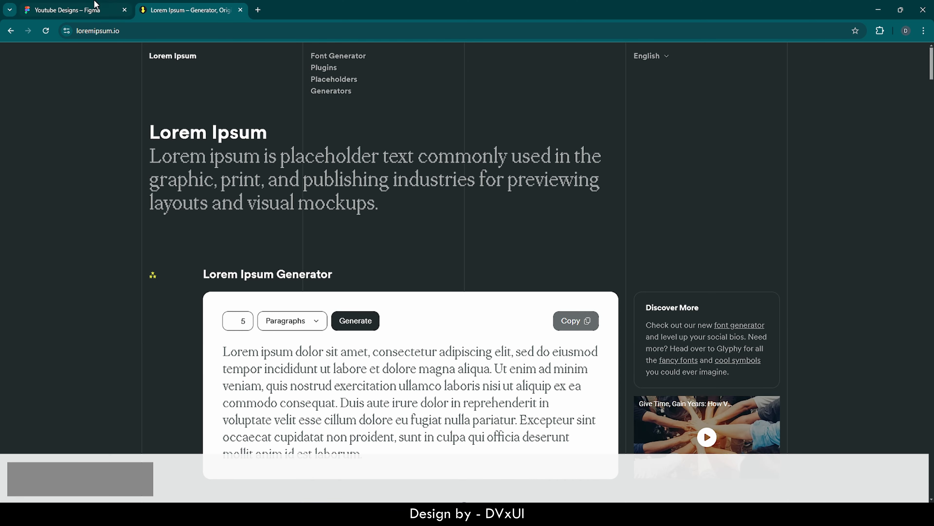
Switch back to Figma and paste the lorem ipsum paragraph as new text below the tagline, placed at X 60, Y 747.
click(92, 9)
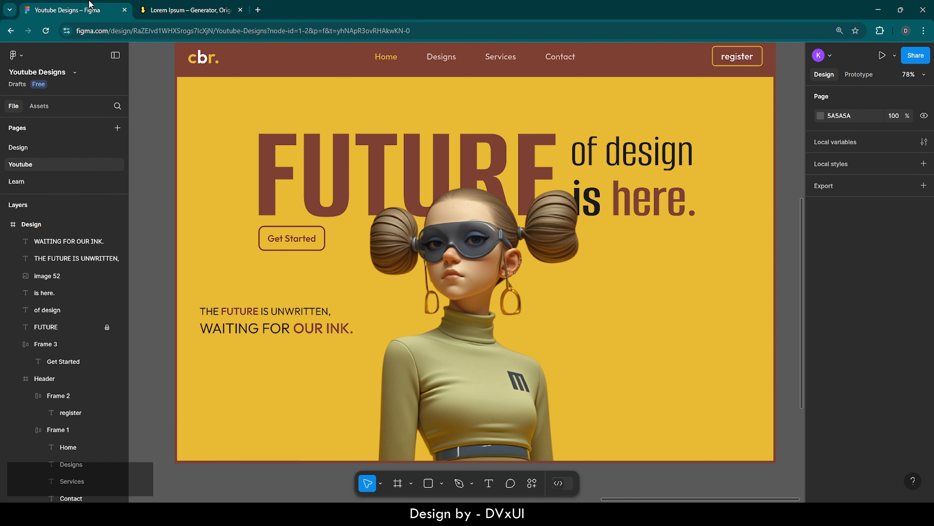
click(488, 483)
click(222, 355)
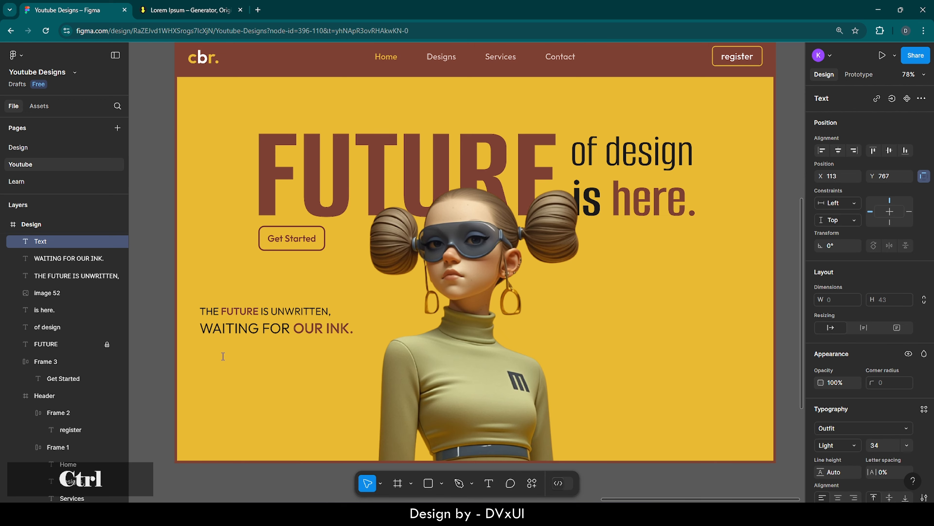
key(ctrl+v)
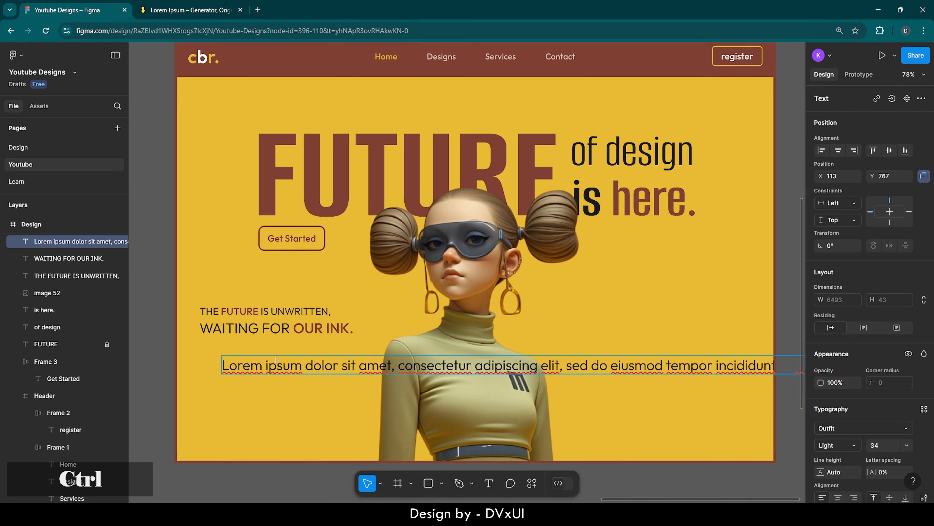
key(ctrl+a)
key(Escape)
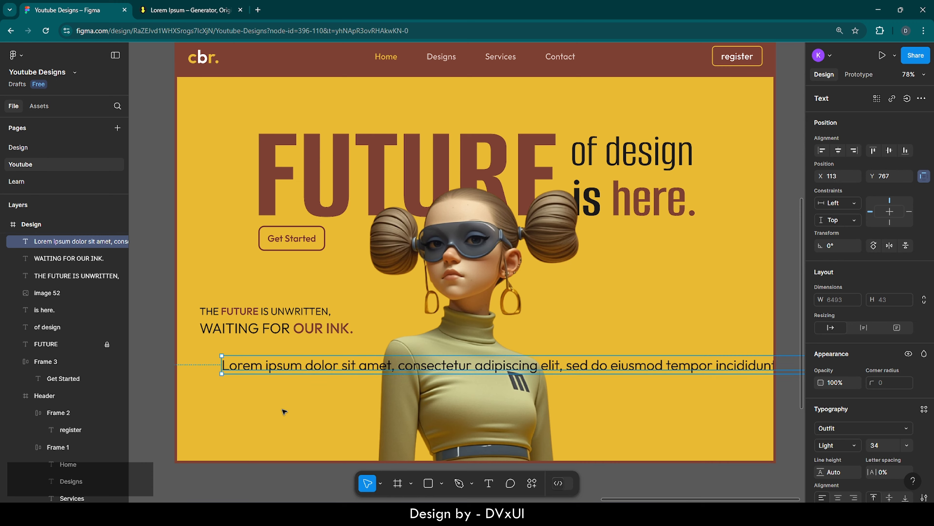
mouse_move(221, 365)
mouse_down()
mouse_move(611, 366)
mouse_move(217, 359)
mouse_move(730, 358)
mouse_move(250, 359)
mouse_move(267, 361)
mouse_up()
Set the whole lorem ipsum paragraph to font size 18 and Regular weight.
double_click(264, 361)
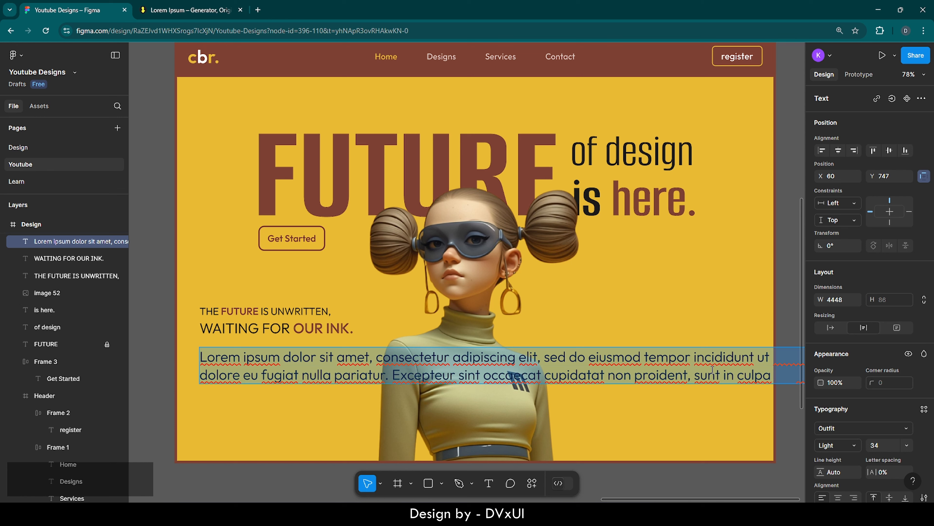
click(879, 445)
scroll(878, 442, down, 1)
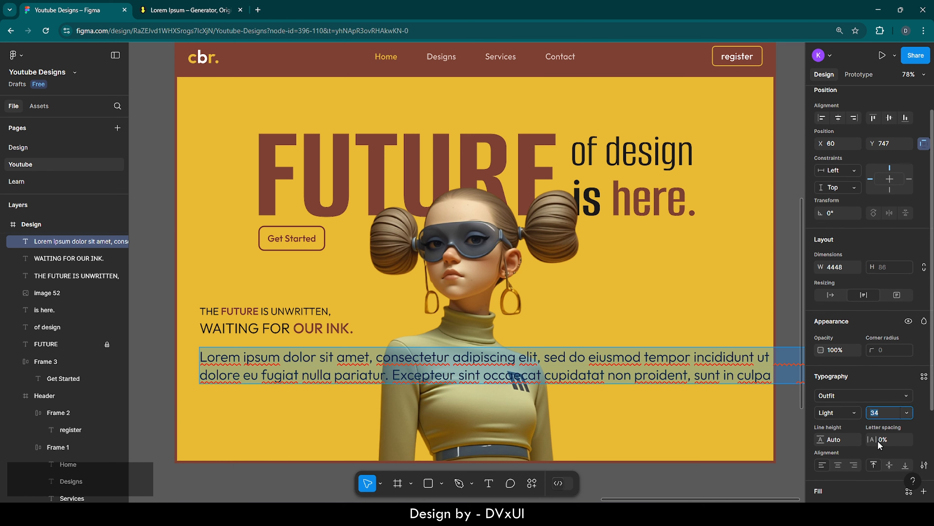
key(BackSpace)
text(18)
key(Return)
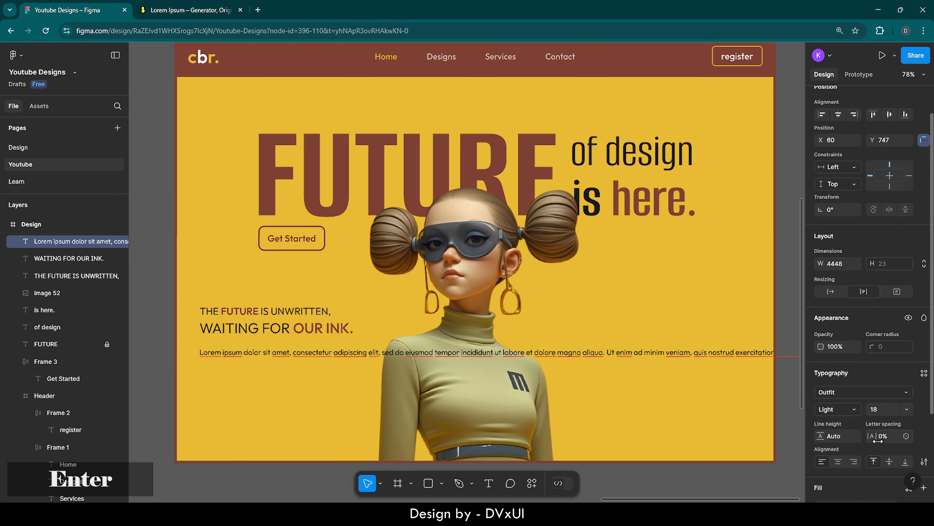
click(847, 408)
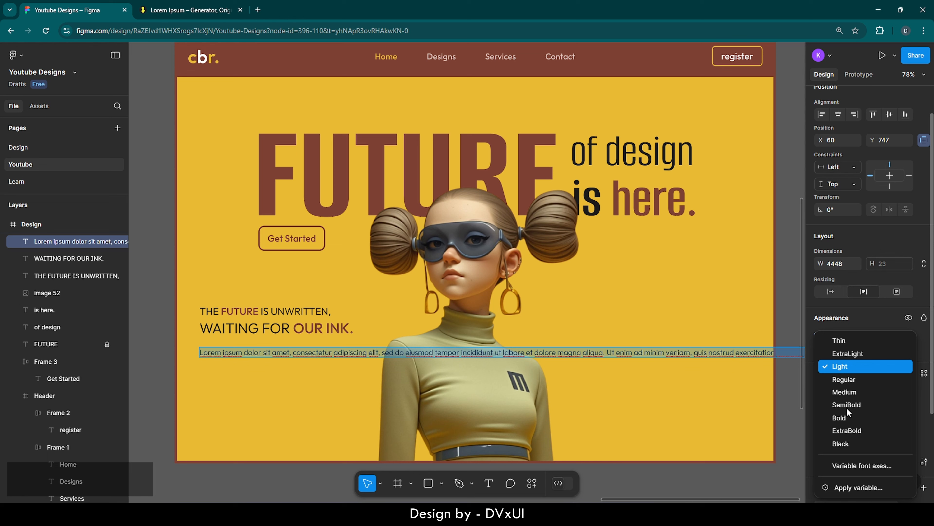
click(842, 379)
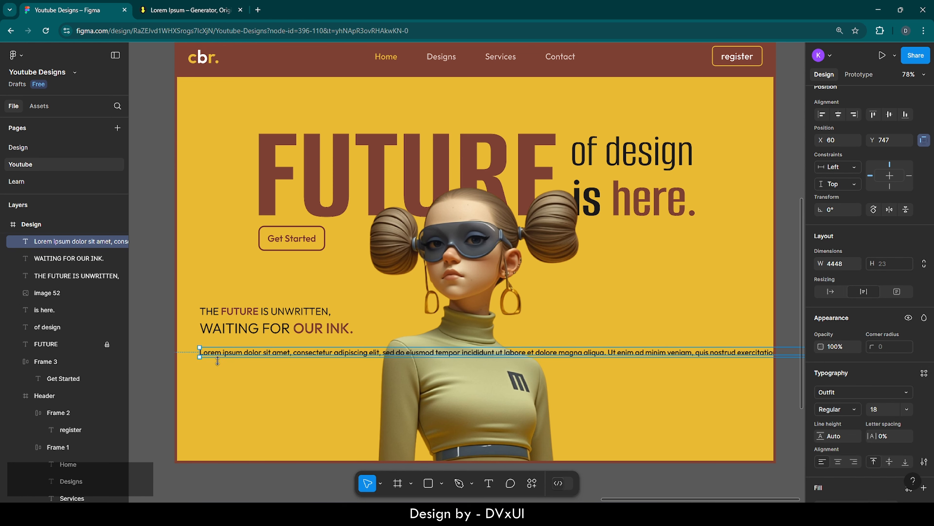
Move the lorem ipsum paragraph to Y 743 and narrow its text box to a width of 369, about as wide as the tagline.
mouse_move(256, 353)
mouse_down()
mouse_move(663, 354)
mouse_move(274, 372)
mouse_move(271, 352)
mouse_up()
scroll(272, 353, down, 5)
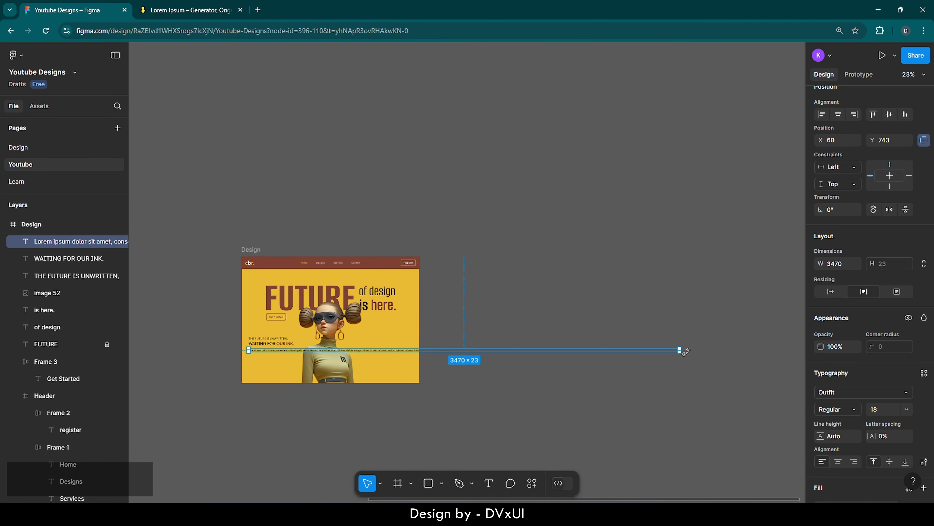
drag(680, 349, 280, 350)
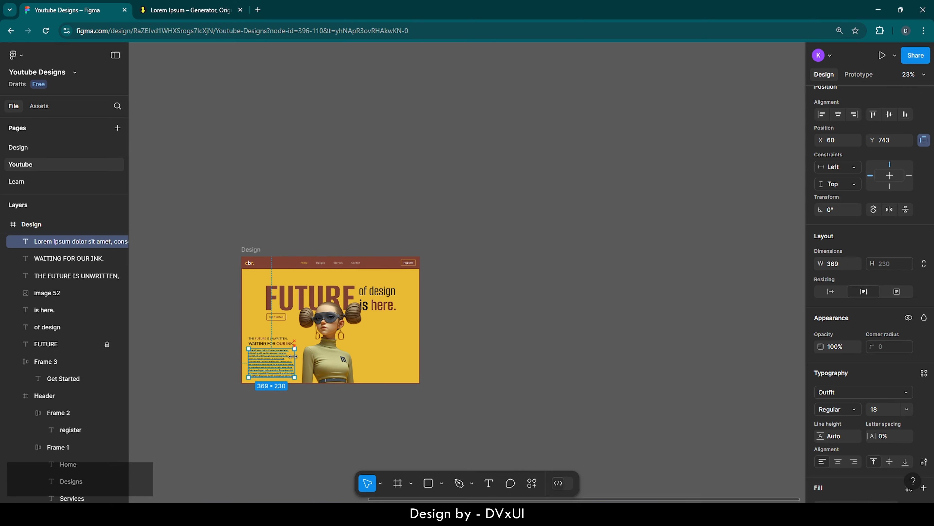
Justify the lorem ipsum paragraph and move it up closer to the "WAITING FOR OUR INK." line.
scroll(269, 362, up, 5)
scroll(269, 363, up, 4)
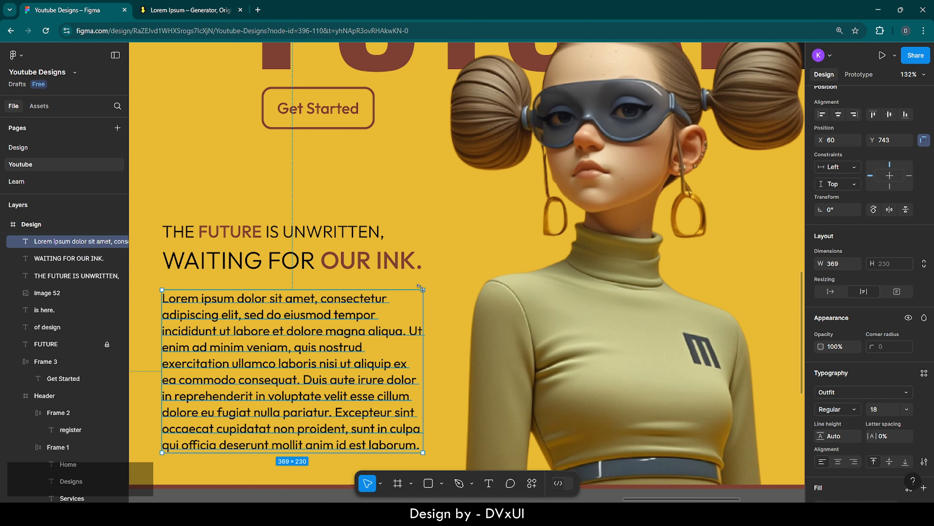
scroll(364, 322, down, 3)
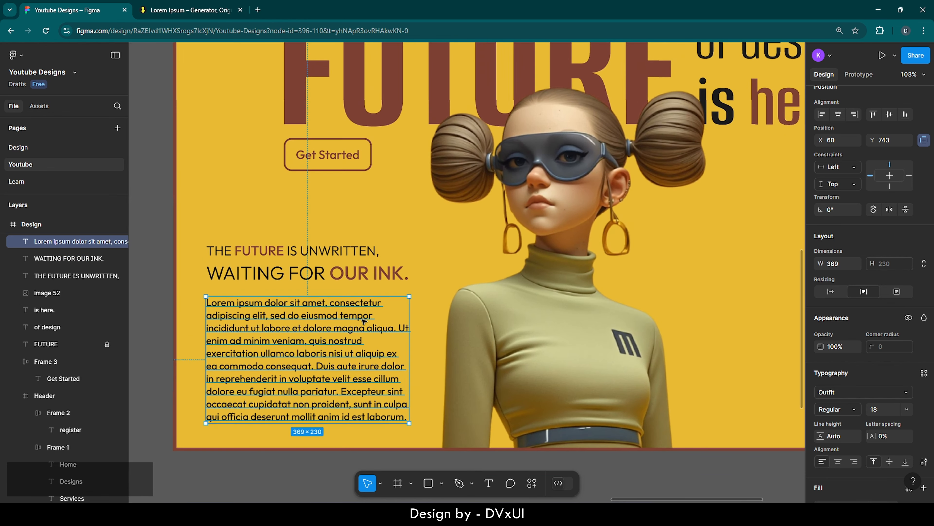
double_click(382, 318)
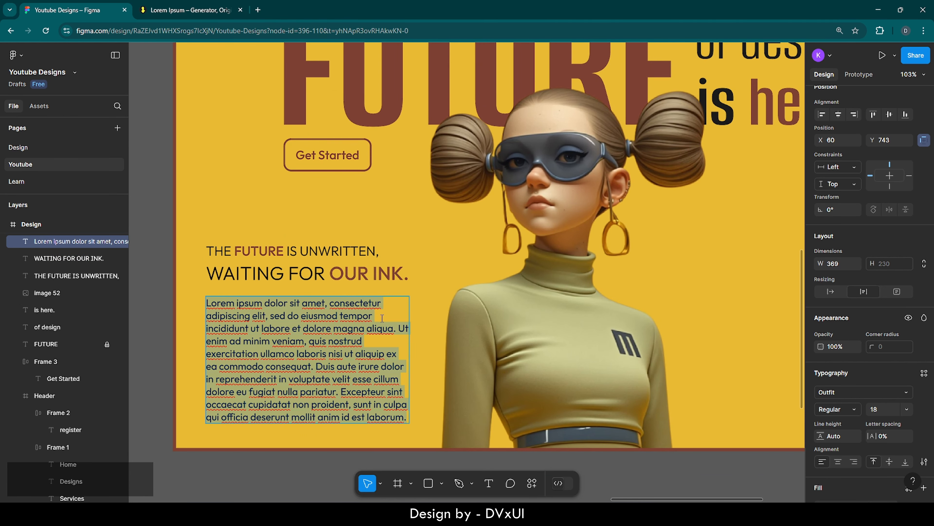
scroll(883, 368, down, 2)
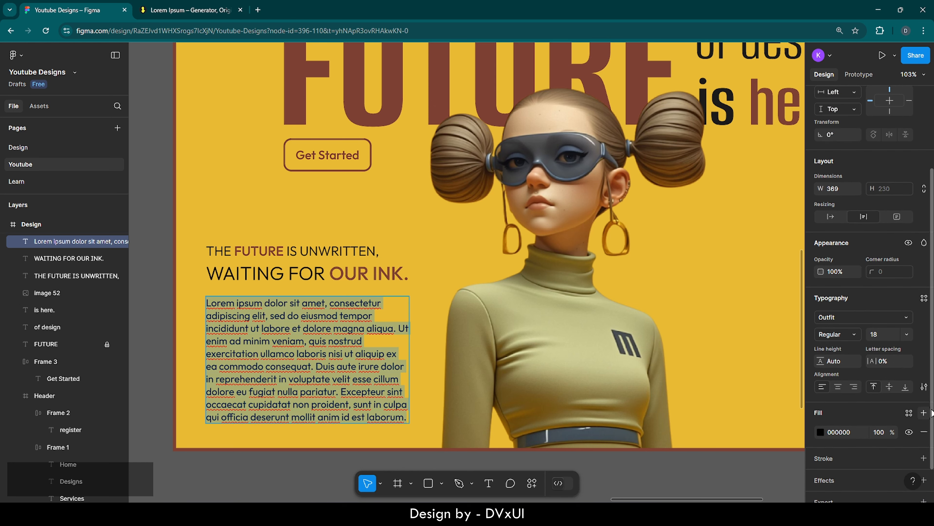
click(924, 386)
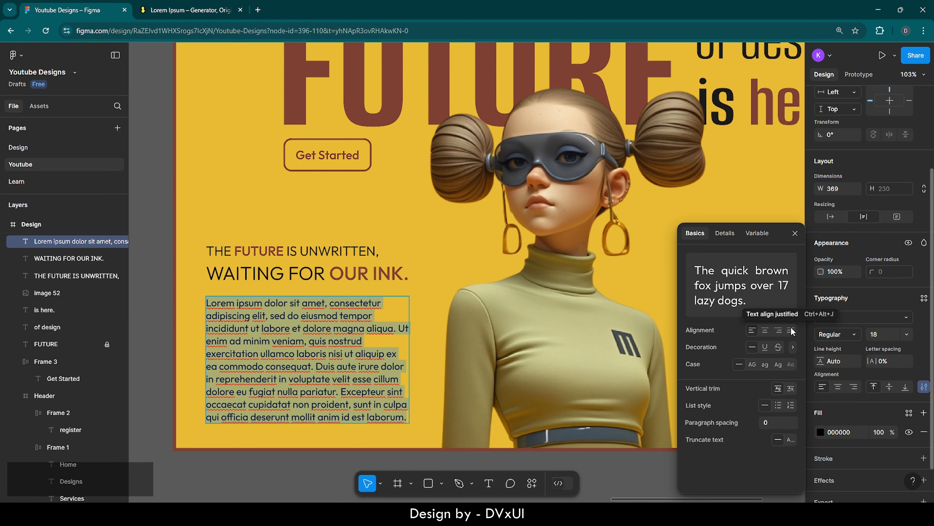
click(791, 330)
key(Escape)
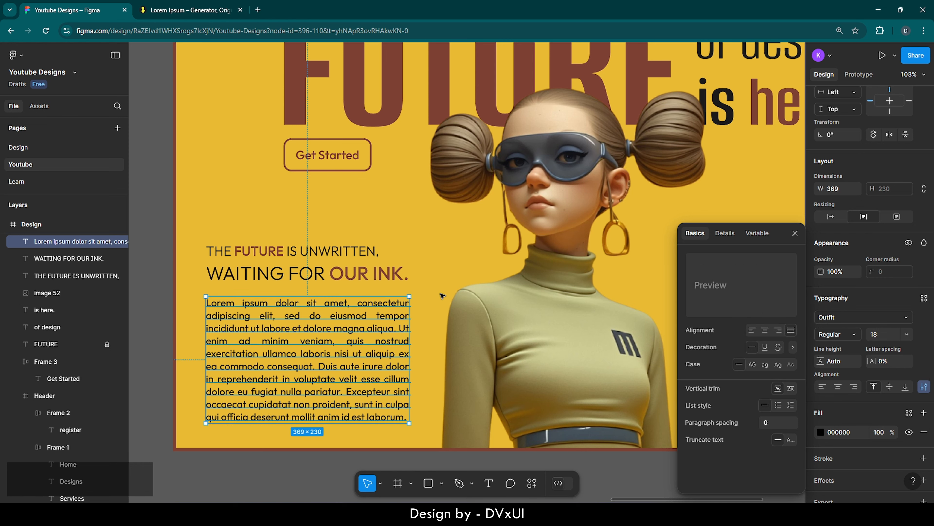
key(shift+Up)
key(shift+Up)
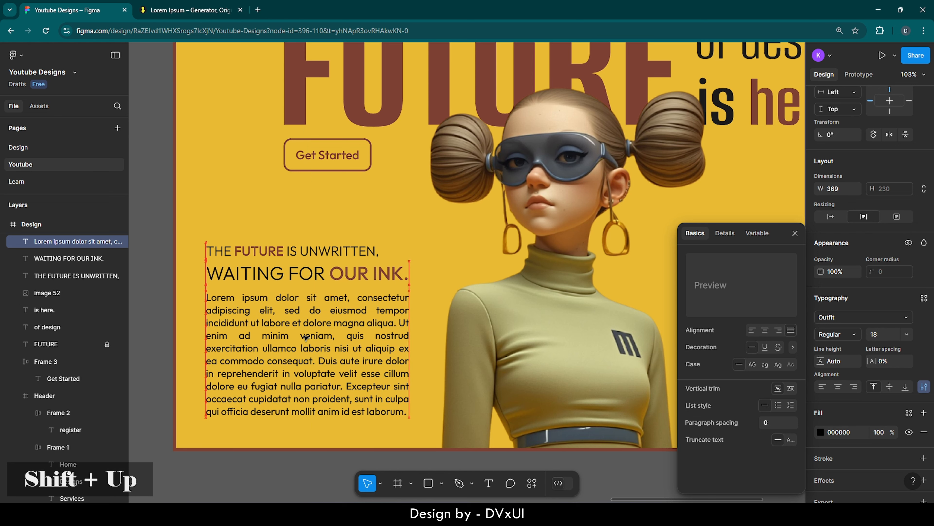
Fine-tune the lorem ipsum paragraph's vertical position to Y 727 and close the text settings.
key(Down)
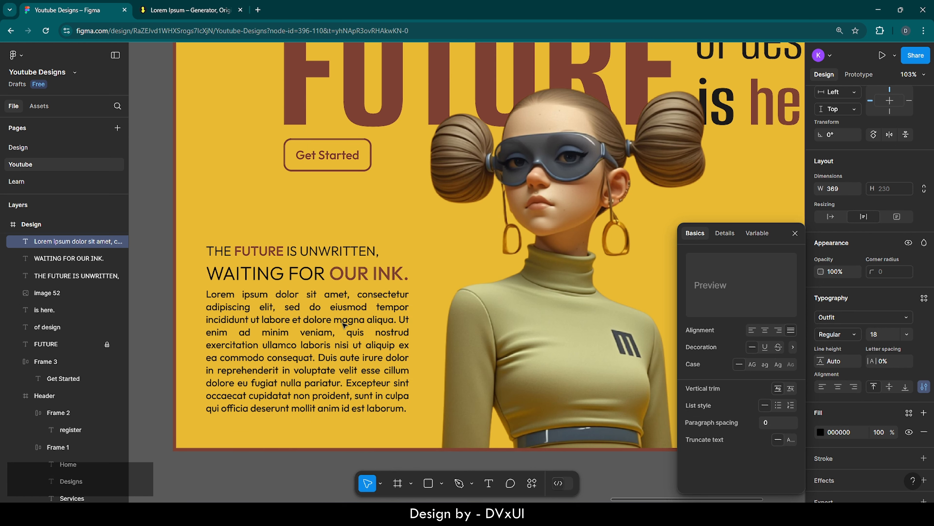
click(795, 233)
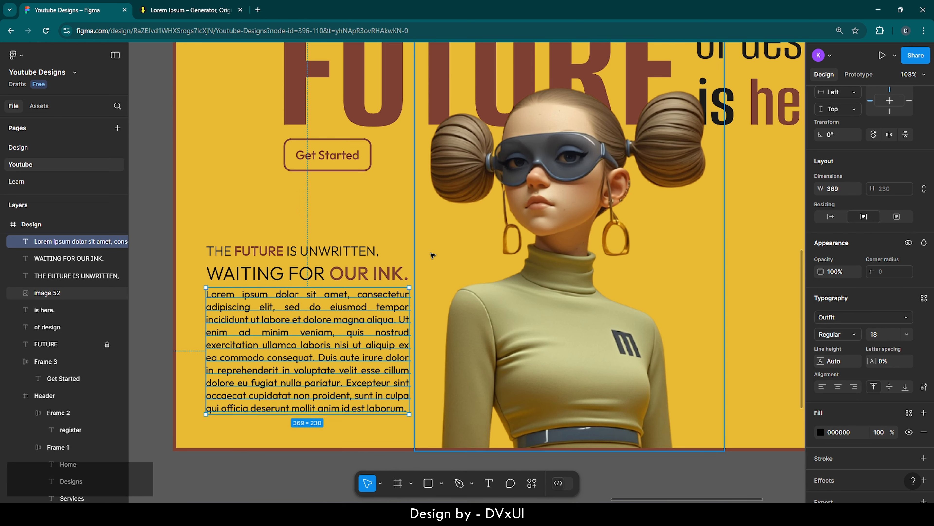
click(589, 290)
Copy the paragraph's last sentence, starting "Excepteur sint", and paste it again at the end of the lorem ipsum text.
double_click(301, 360)
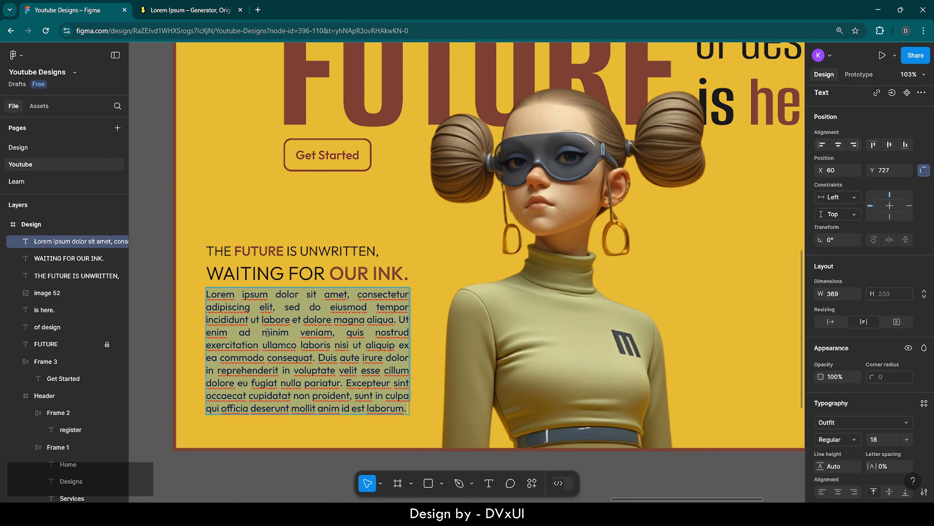
drag(264, 331, 332, 344)
key(ctrl+c)
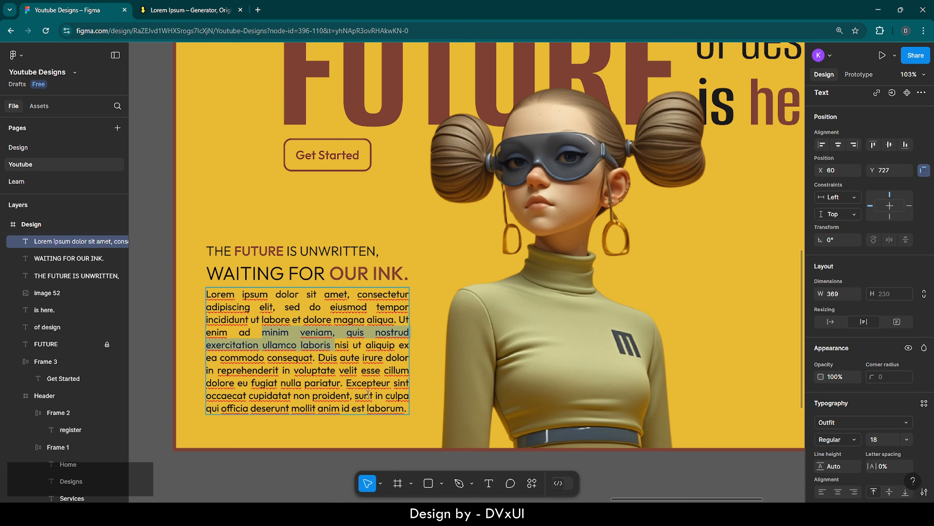
drag(347, 384, 406, 408)
key(ctrl+c)
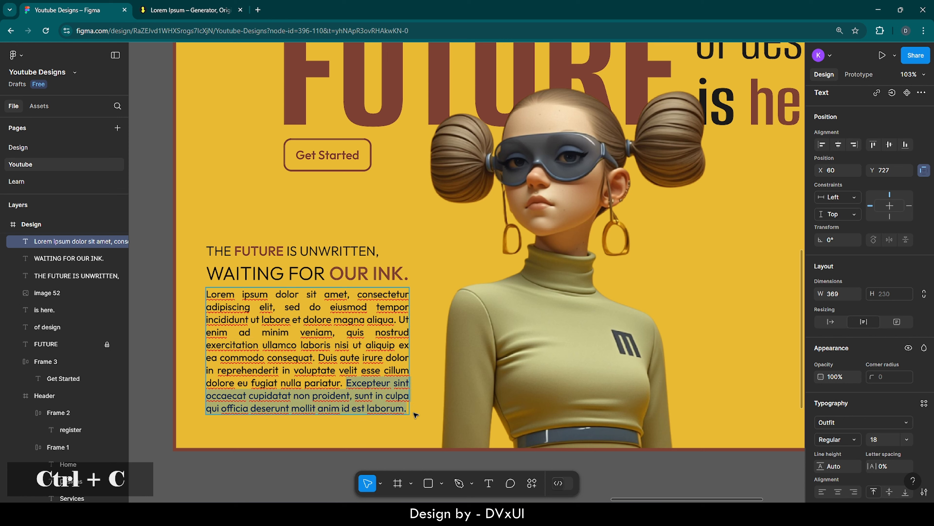
key(Right)
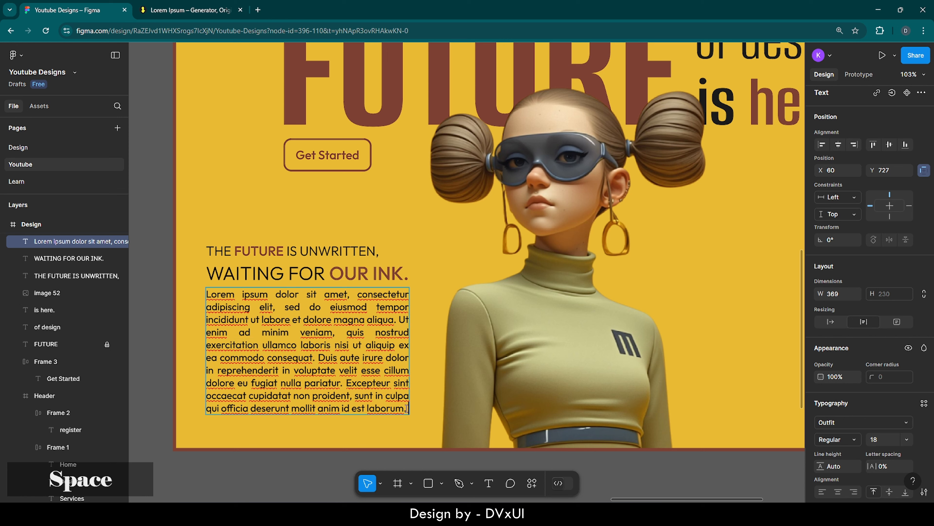
key(ctrl+v)
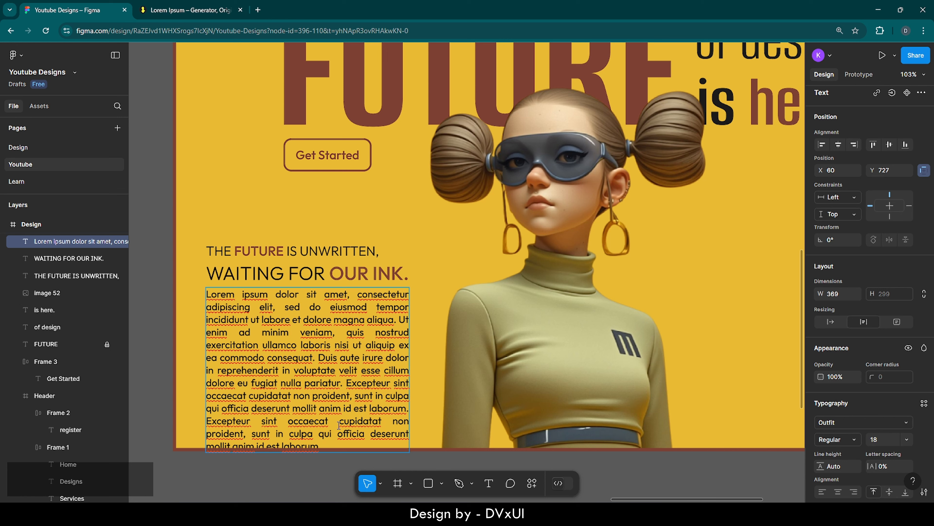
Shorten the repeated closing sentence to "Excepteur sint occaecat." and finish editing the paragraph.
drag(338, 424, 348, 448)
key(BackSpace)
key(BackSpace)
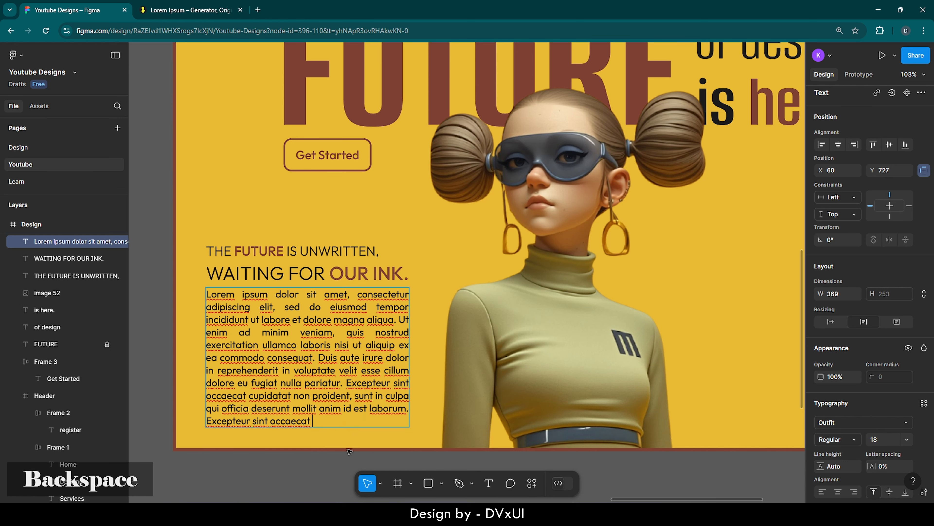
text(.)
key(Escape)
key(Escape)
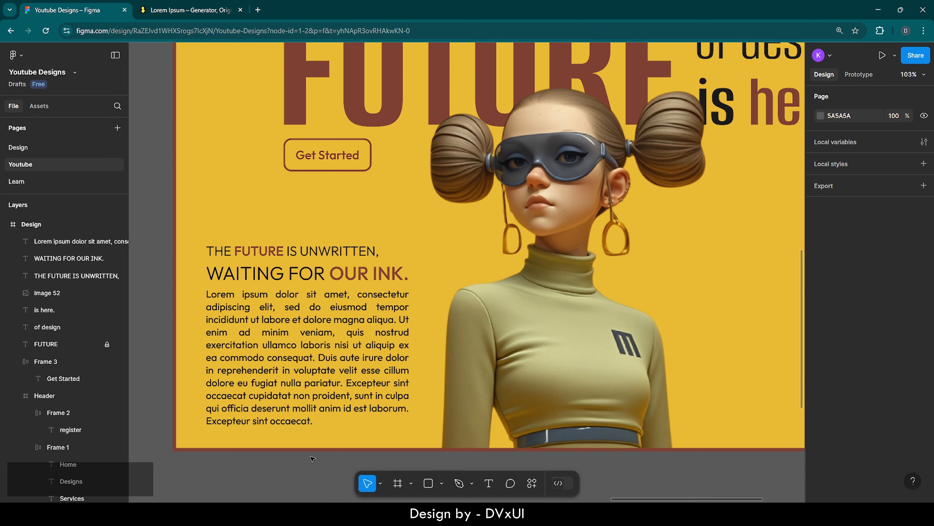
double_click(312, 373)
key(ctrl+a)
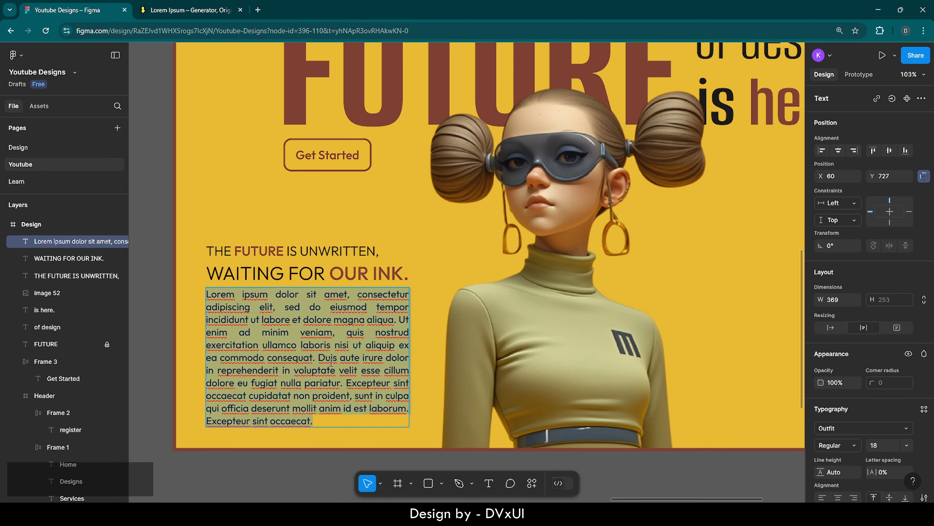
key(Escape)
key(Escape)
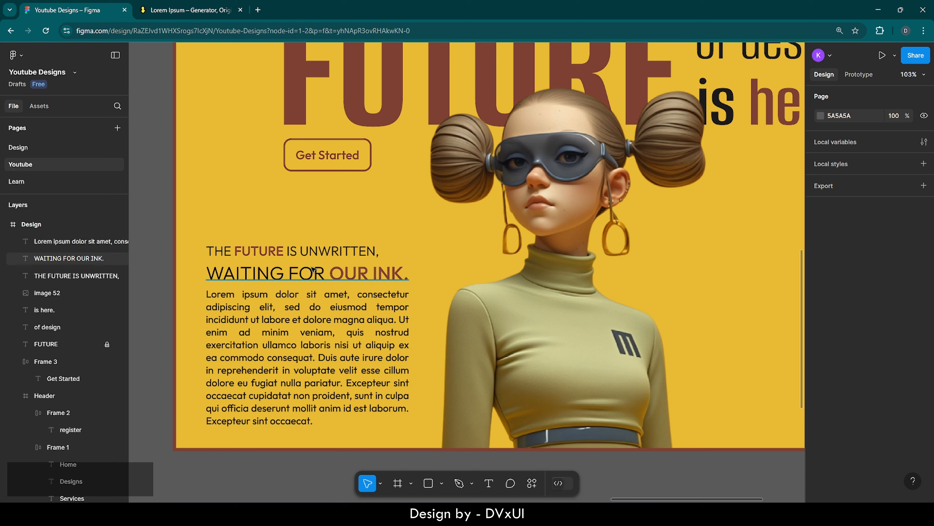
Set the fill opacity of the lorem ipsum paragraph to 70%.
click(276, 336)
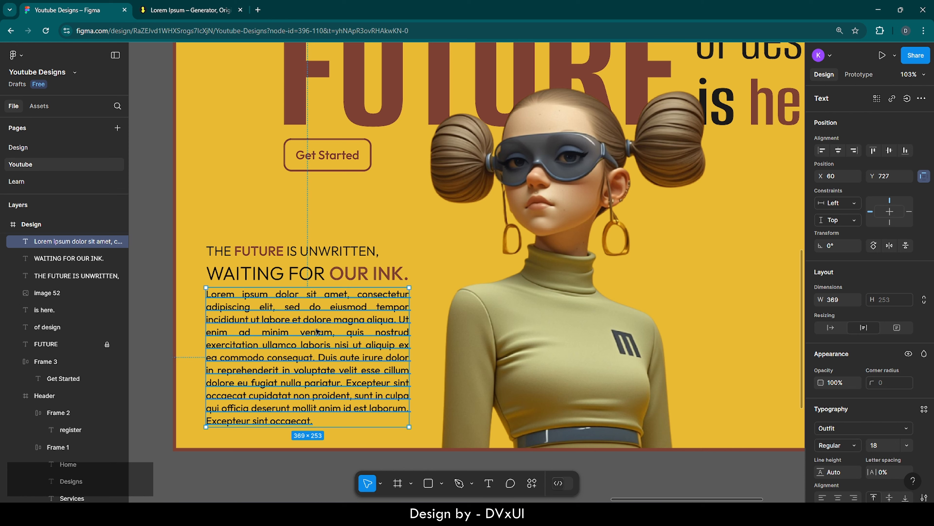
scroll(857, 368, down, 4)
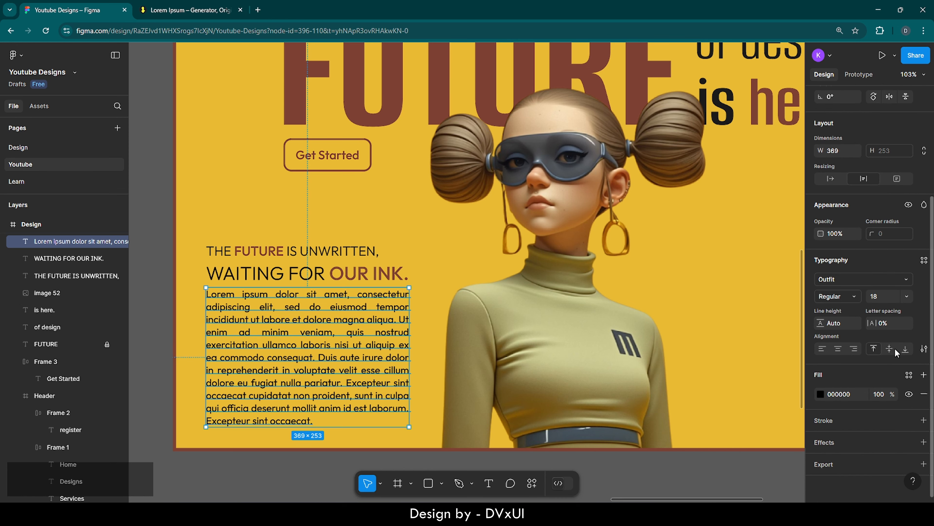
click(878, 394)
key(BackSpace)
text(70)
key(Return)
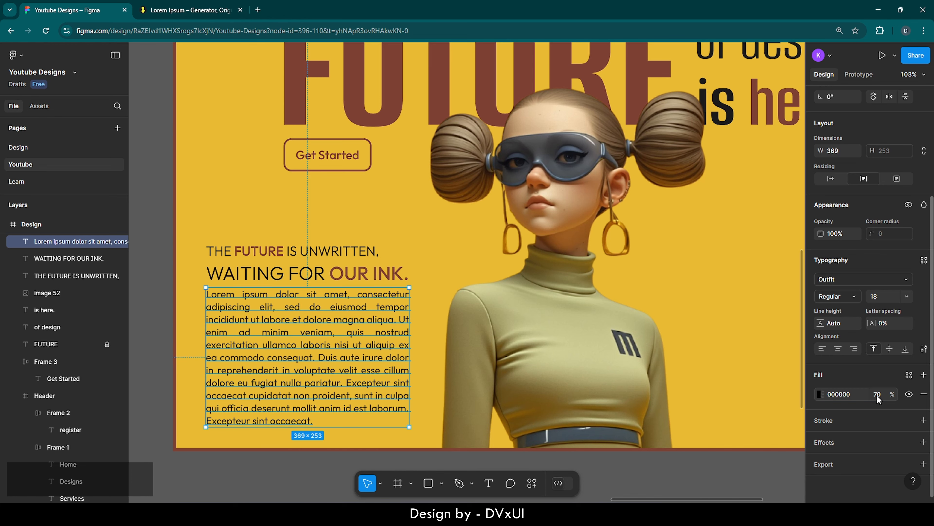
Select both tagline lines and the paragraph together and move them slightly up, checking their spacing.
click(214, 198)
ctrl+scroll(214, 197, down, 5)
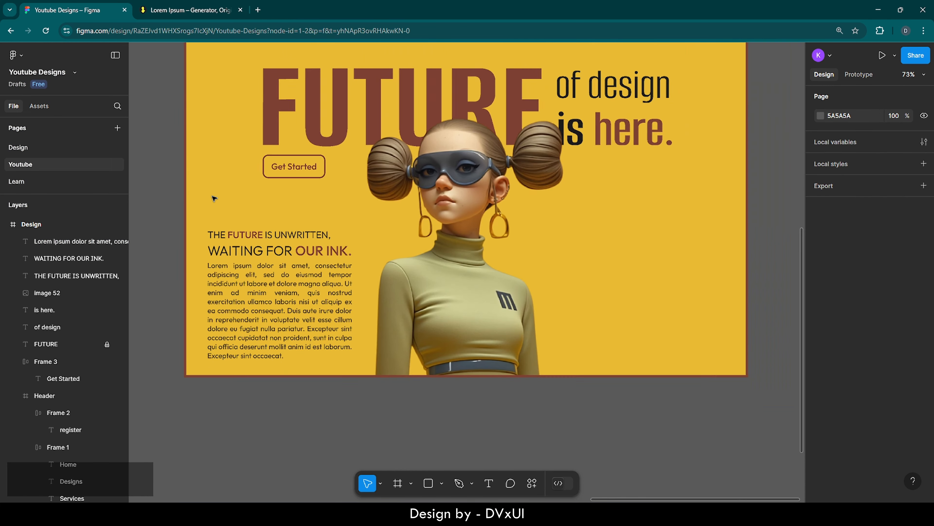
scroll(214, 198, up, 2)
scroll(214, 198, left, 2)
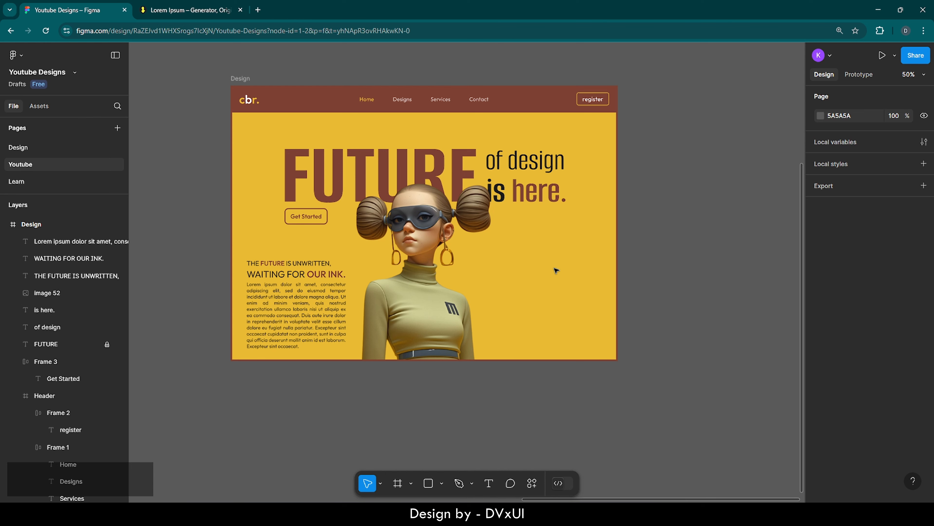
scroll(222, 257, up, 1)
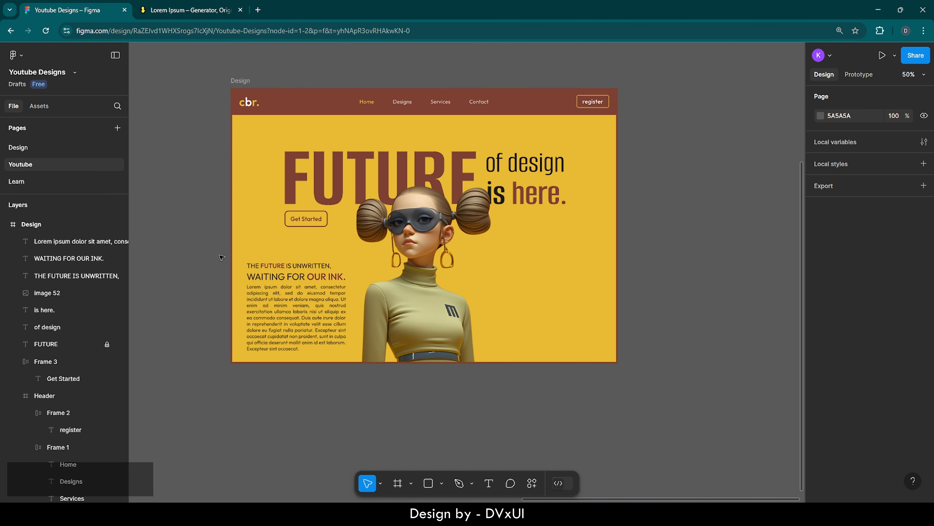
drag(221, 257, 274, 310)
key(shift+Up)
key(shift+Up)
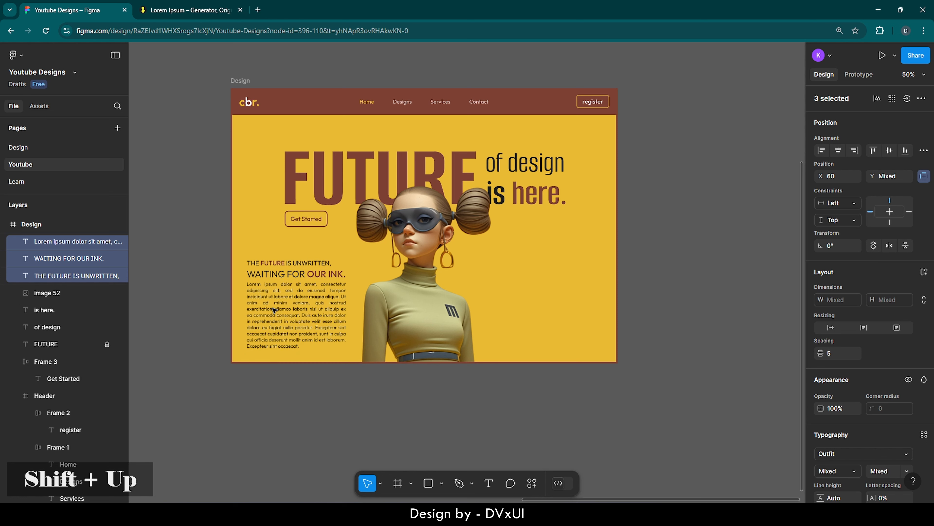
key(Down)
key(Down)
key(Down)
key(Down)
key(Down)
key(Down)
key(Down)
key(Down)
key(Down)
key(Down)
key(Down)
key(Down)
key(Down)
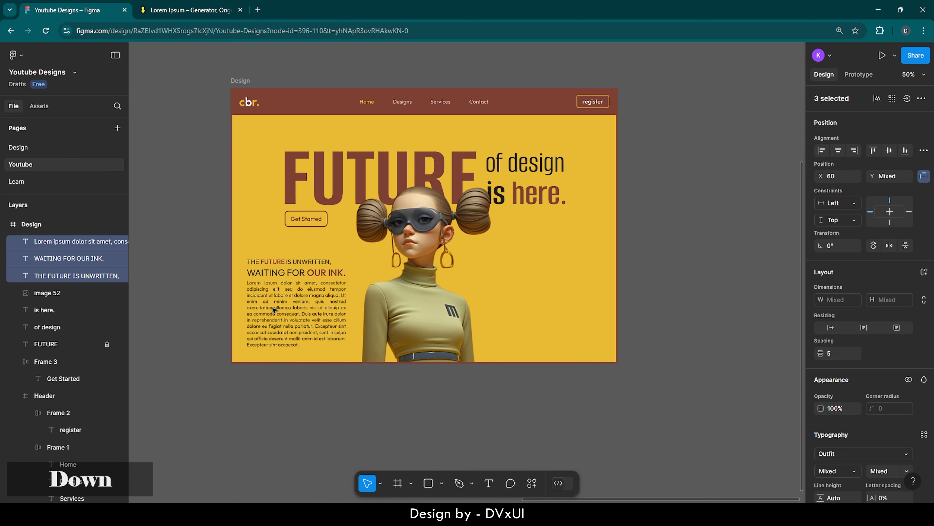
key(Down)
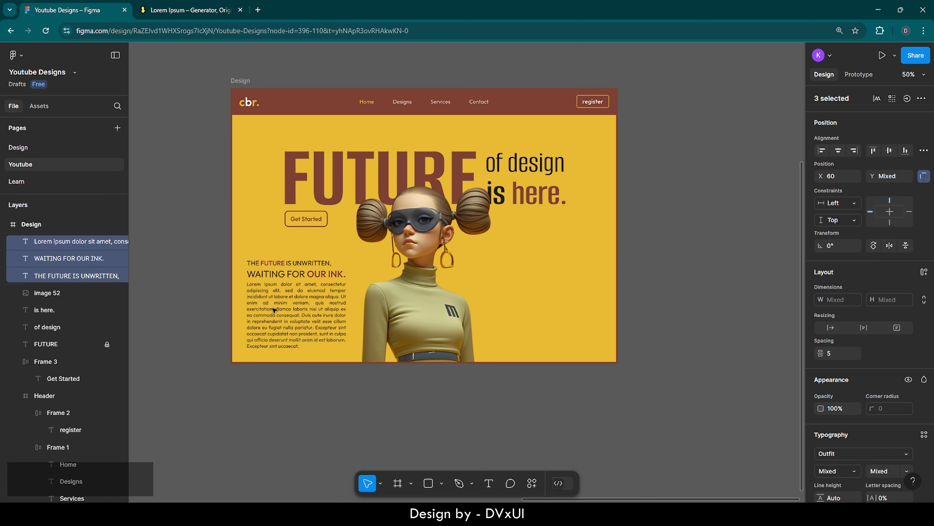
key(alt)
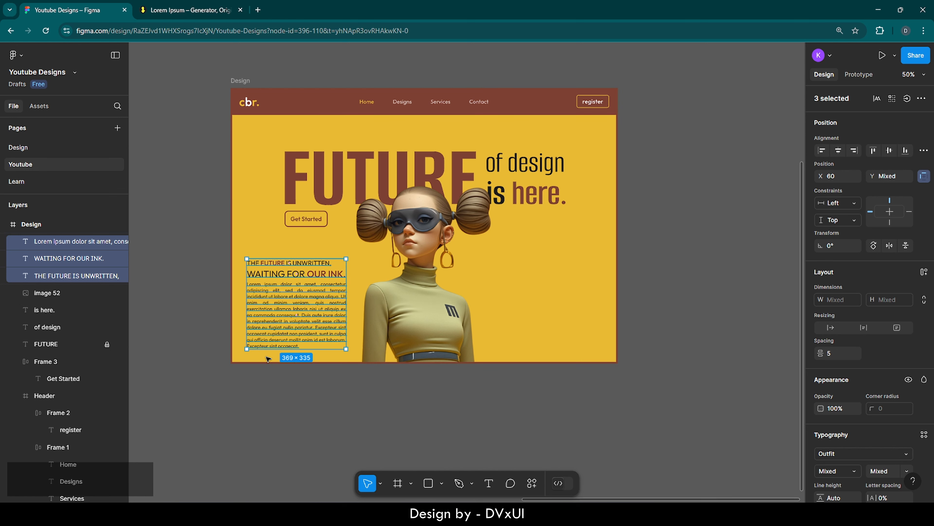
Nudge the tagline and paragraph group up until it sits 60 px above the frame's bottom edge.
key(Up)
key(Up)
key(Up)
key(Up)
key(Up)
key(Up)
key(Up)
key(Up)
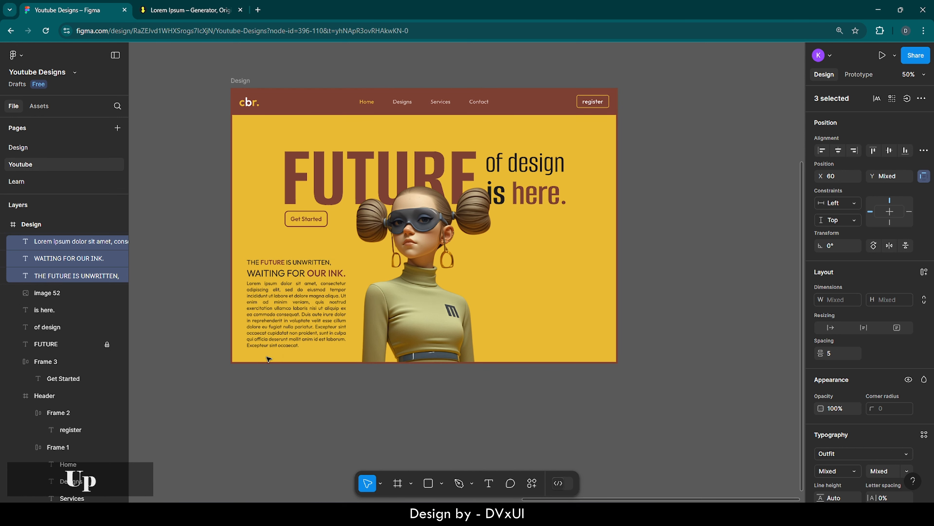
key(alt)
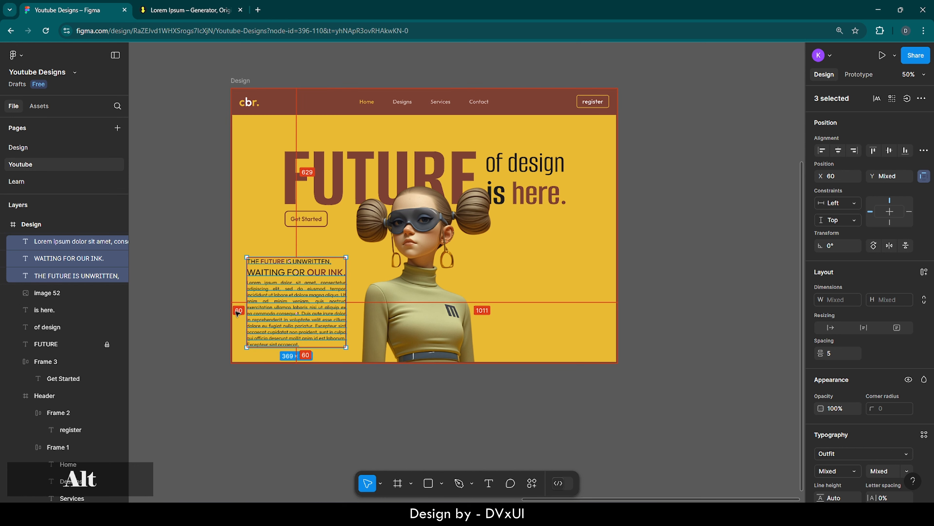
click(242, 230)
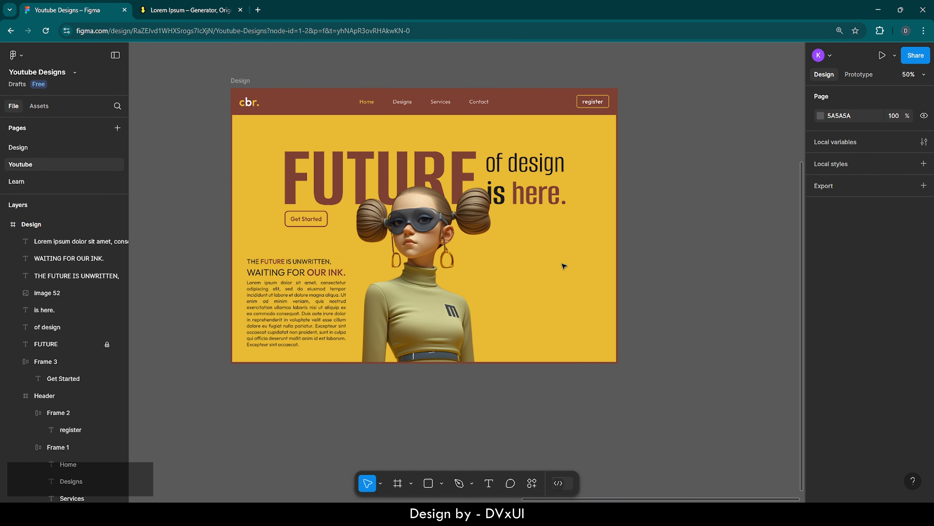
Lock the character image layer, image 52, and clear the selection.
ctrl+scroll(555, 269, up, 3)
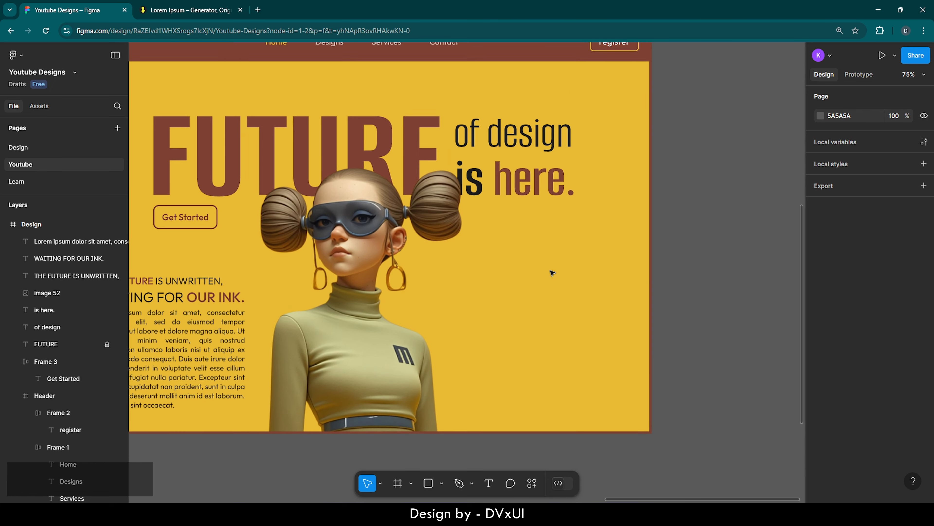
scroll(553, 272, down, 1)
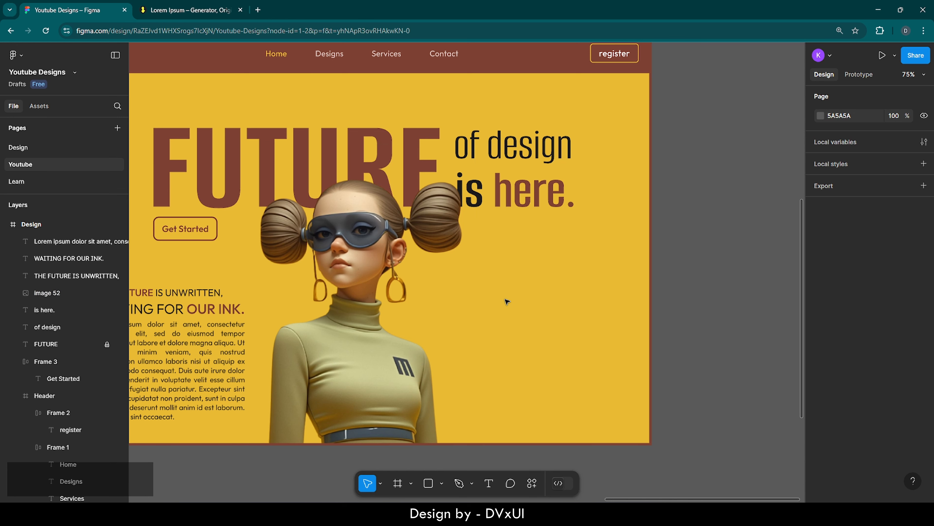
click(355, 260)
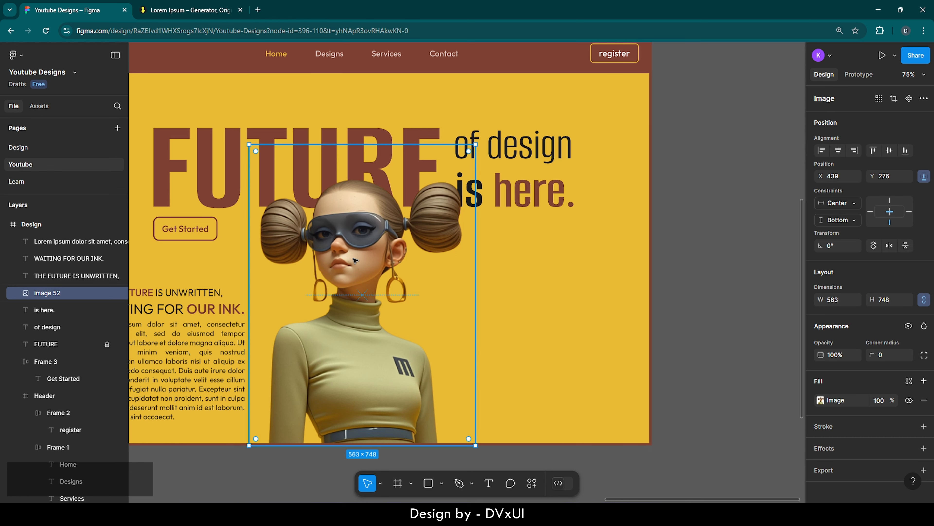
click(106, 294)
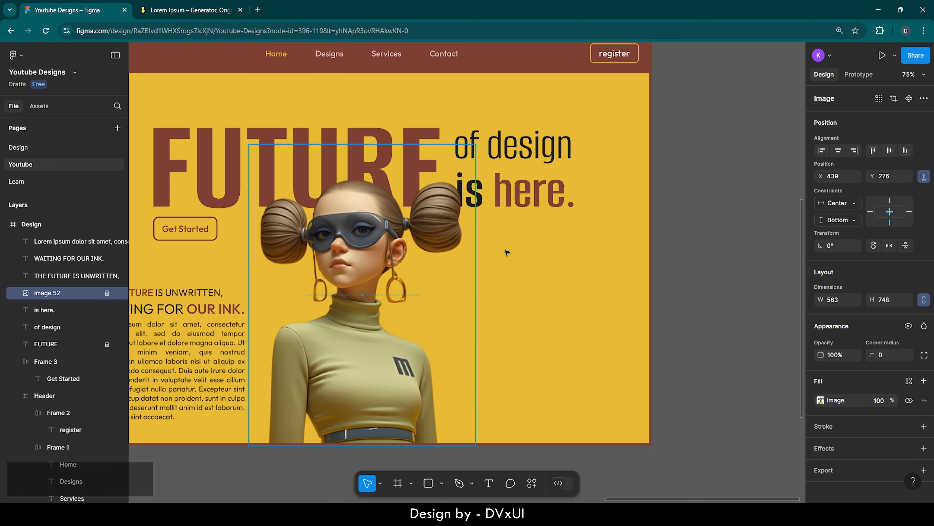
click(513, 270)
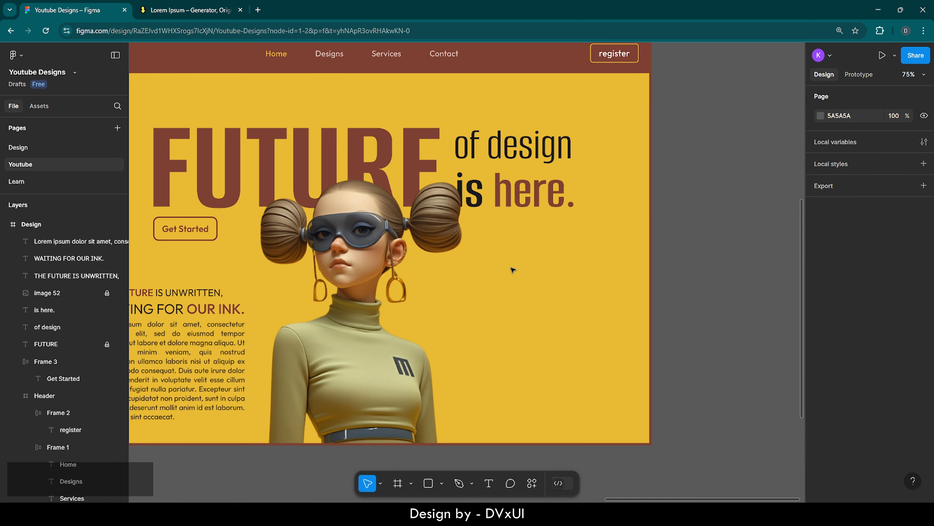
Draw a vertical line beside the character, below "is here.", at about X 1061, Y 512, and set its length to 410.
key(l)
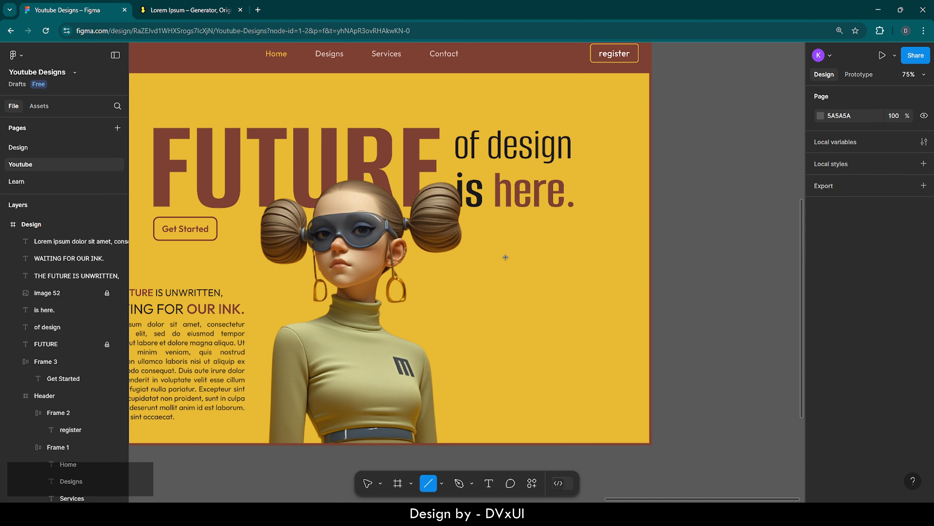
drag(499, 239, 499, 364)
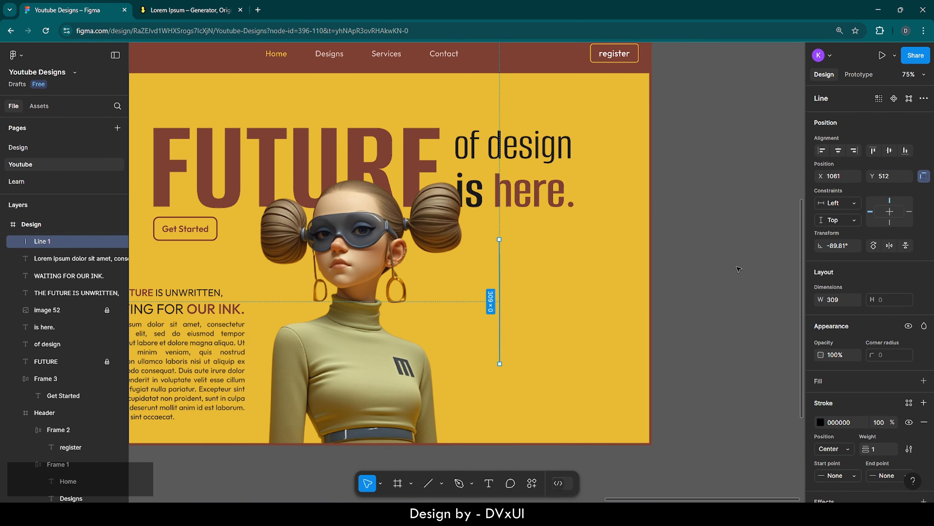
double_click(832, 301)
scroll(831, 300, down, 1)
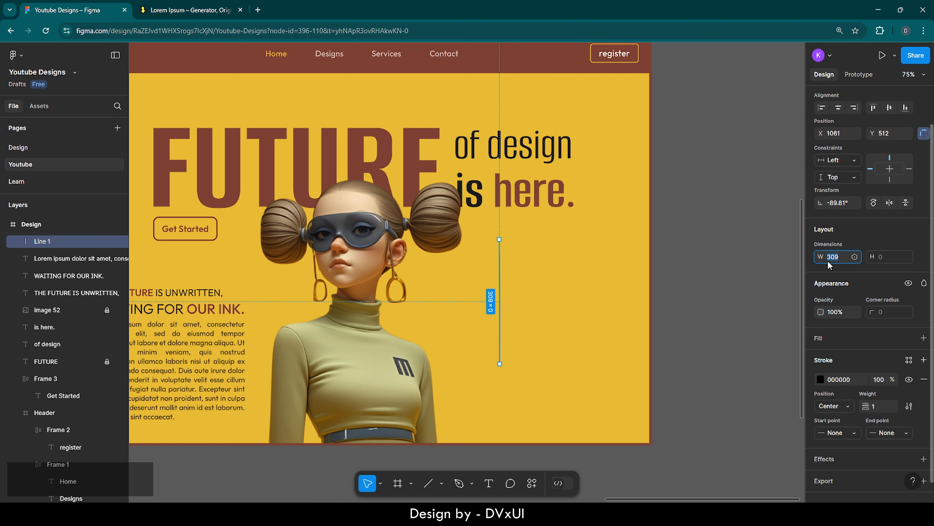
key(BackSpace)
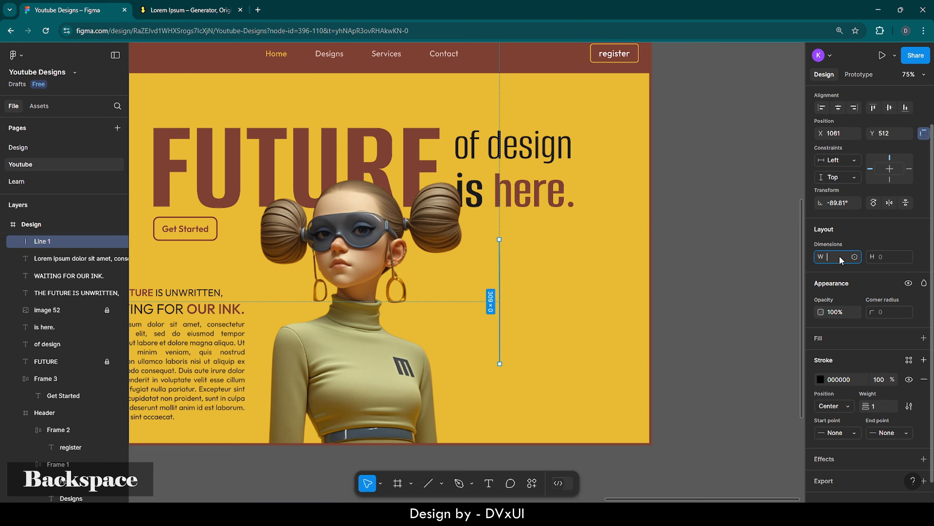
text(410)
key(Return)
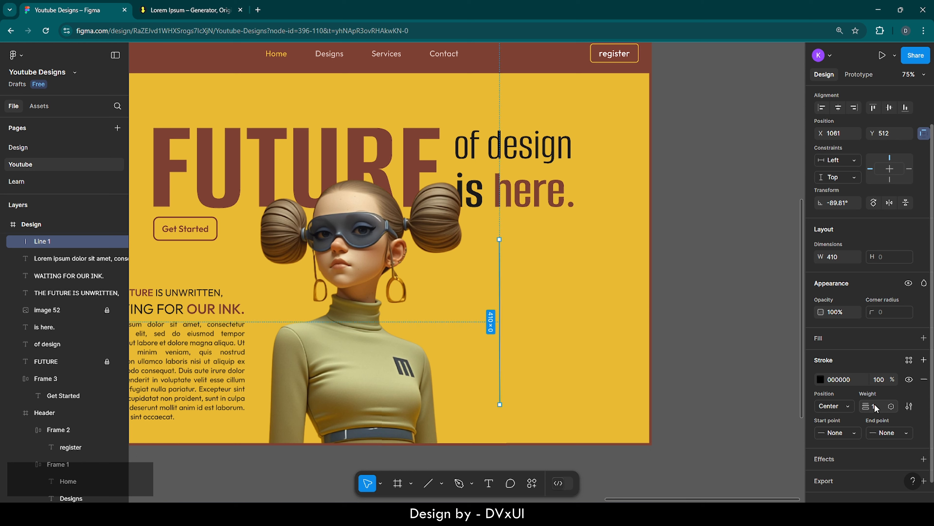
Set the vertical line's stroke weight to 4.
key(BackSpace)
text(4)
key(Return)
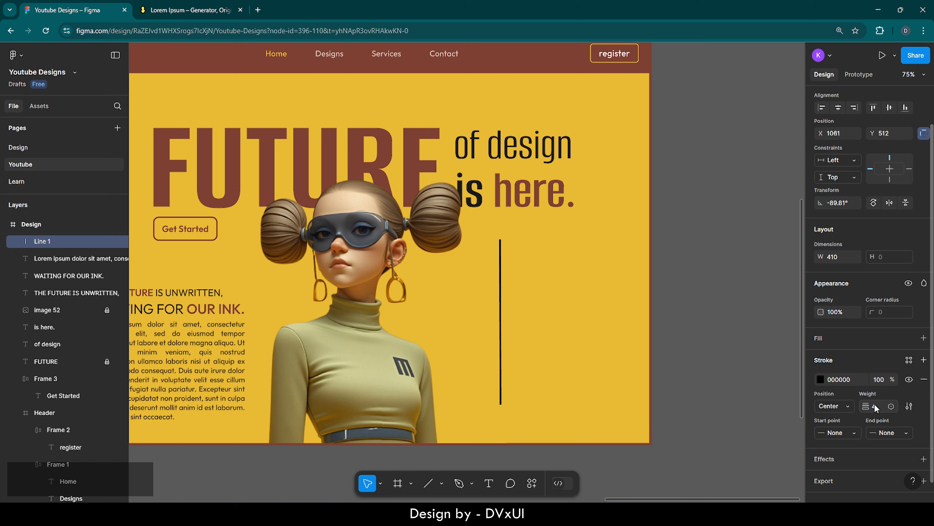
Give the vertical line a 7D4133 stroke, turn it into a linear gradient and add a stop at 50%.
click(819, 379)
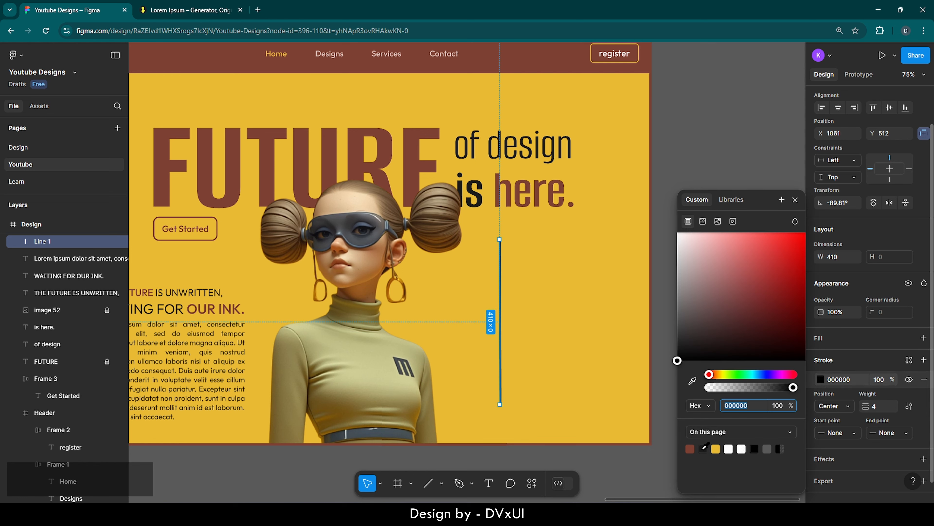
click(690, 447)
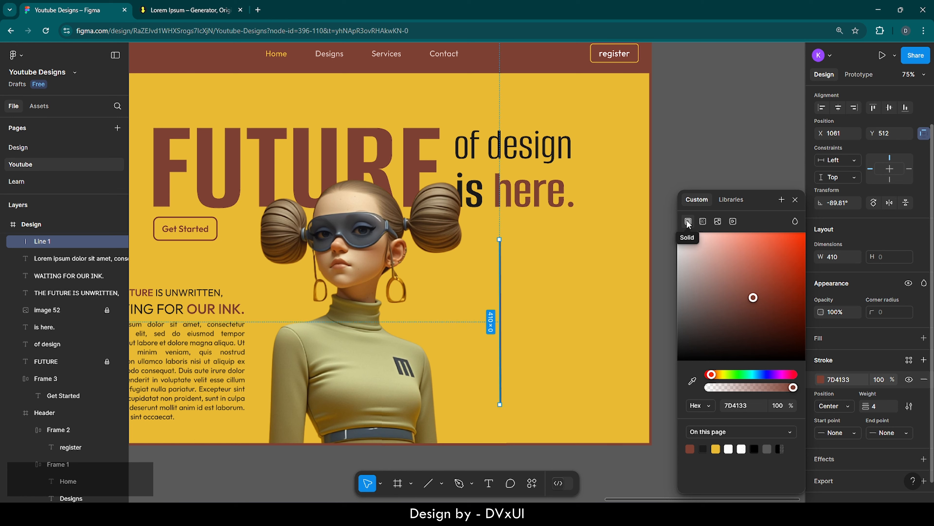
click(702, 221)
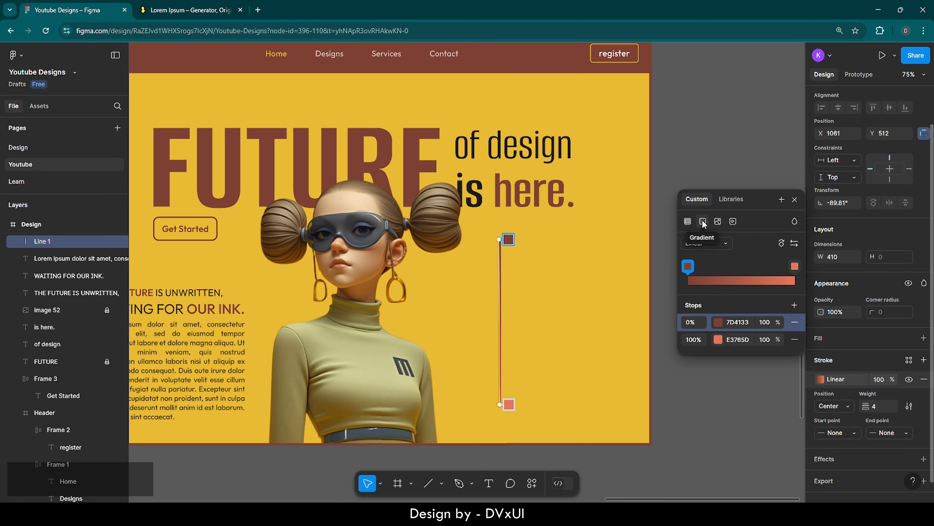
click(795, 305)
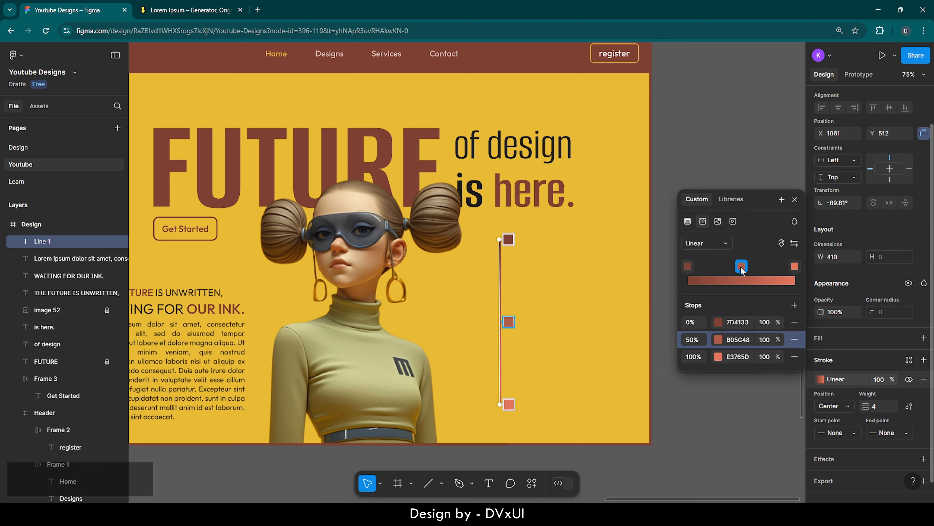
Copy colour 7D4133 from the gradient's 0% stop to its 50% and 100% stops.
click(743, 322)
key(ctrl+a)
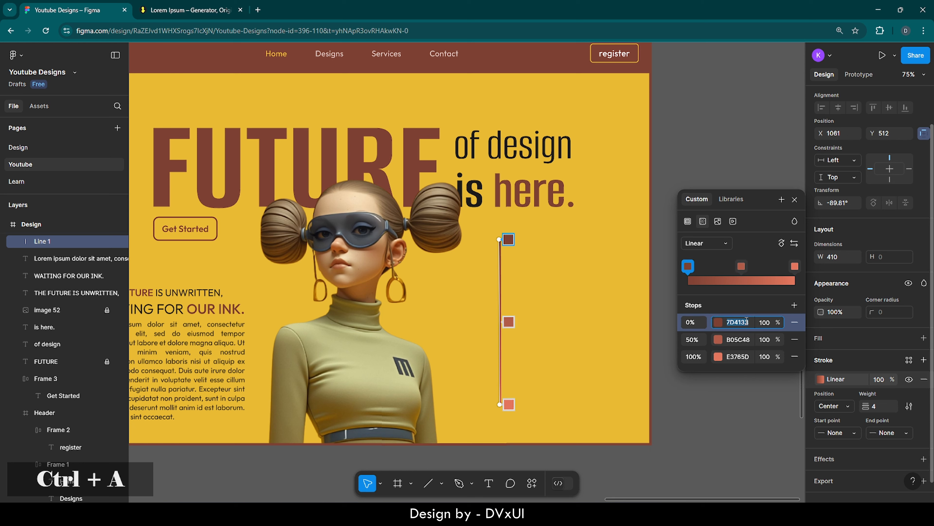
key(ctrl+c)
click(732, 339)
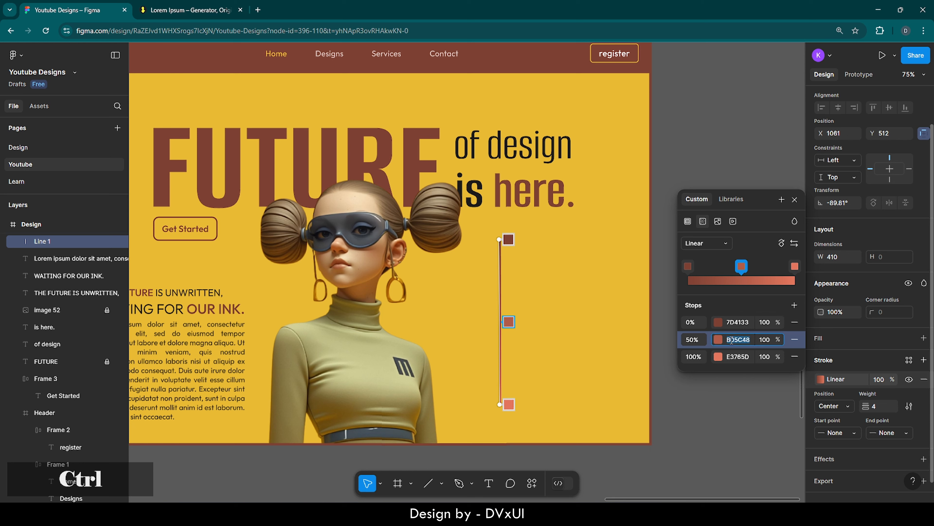
key(ctrl+v)
click(738, 357)
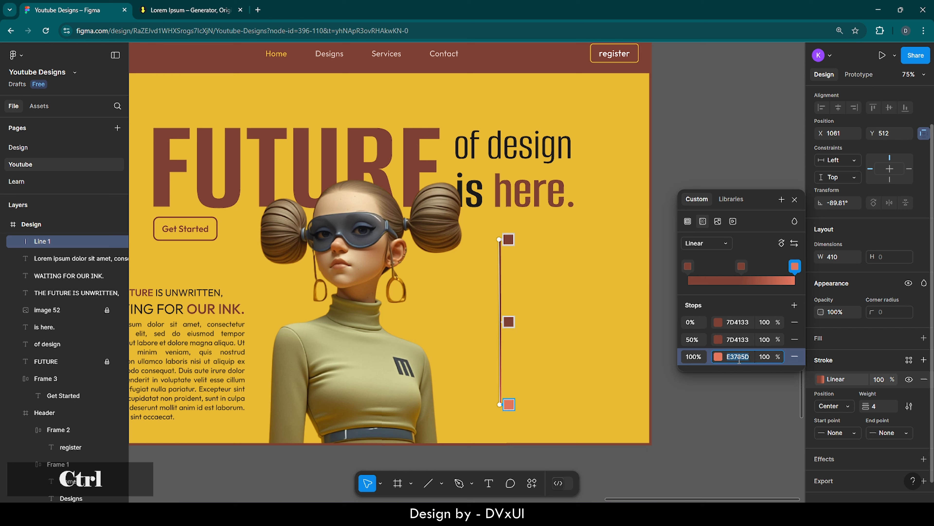
key(ctrl+v)
Set the opacity of the gradient's 100% and 0% stops to 0 and clear the selection.
click(766, 356)
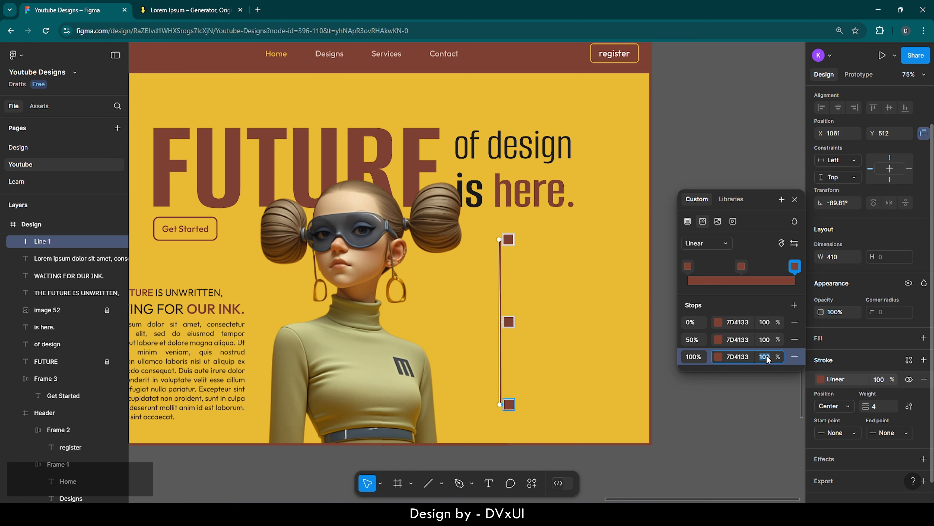
key(BackSpace)
text(0)
key(Return)
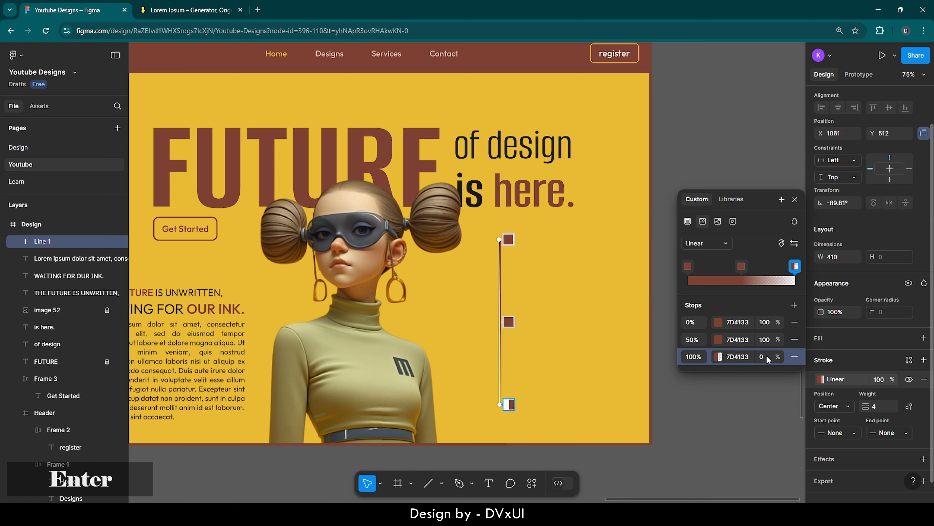
click(768, 322)
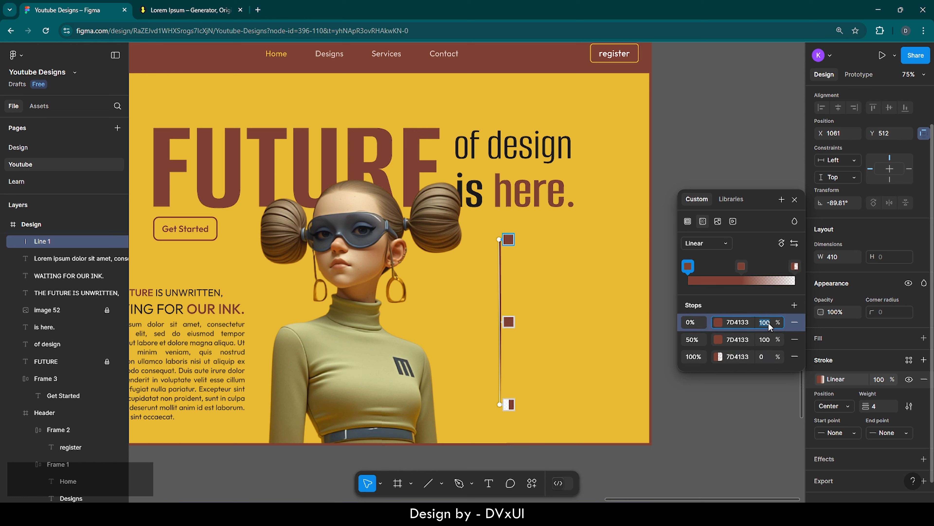
key(BackSpace)
text(0)
key(Return)
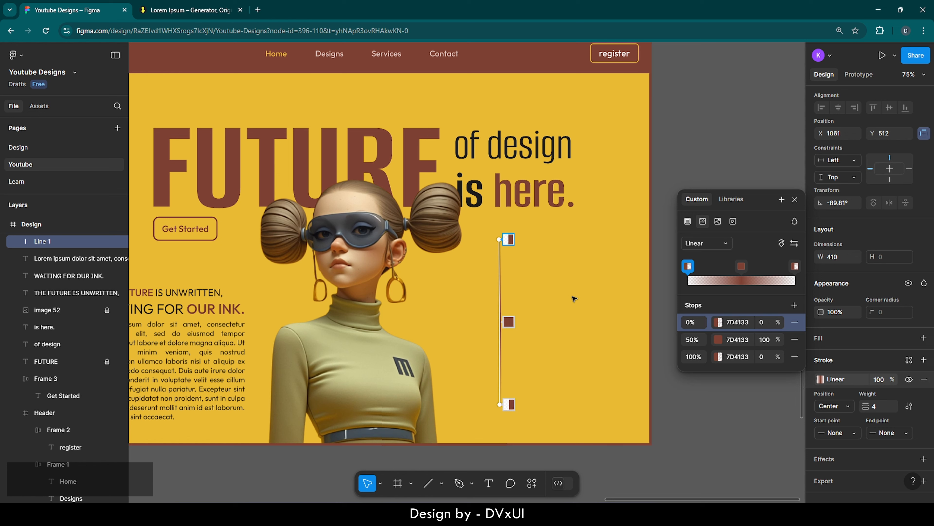
key(Escape)
key(Escape)
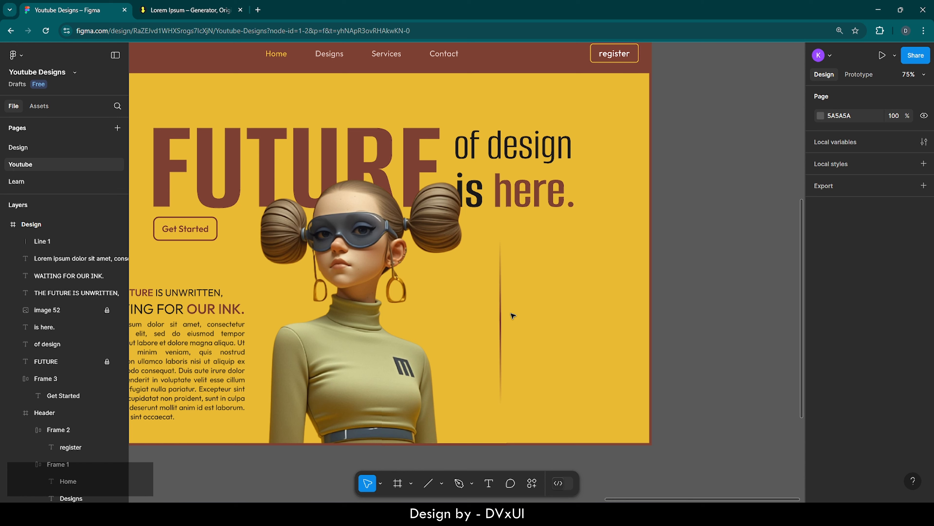
Move the gradient line to about X 1095, Y 480, and paste a copy of it rotated to 0° as a horizontal crossing line.
drag(502, 316, 516, 305)
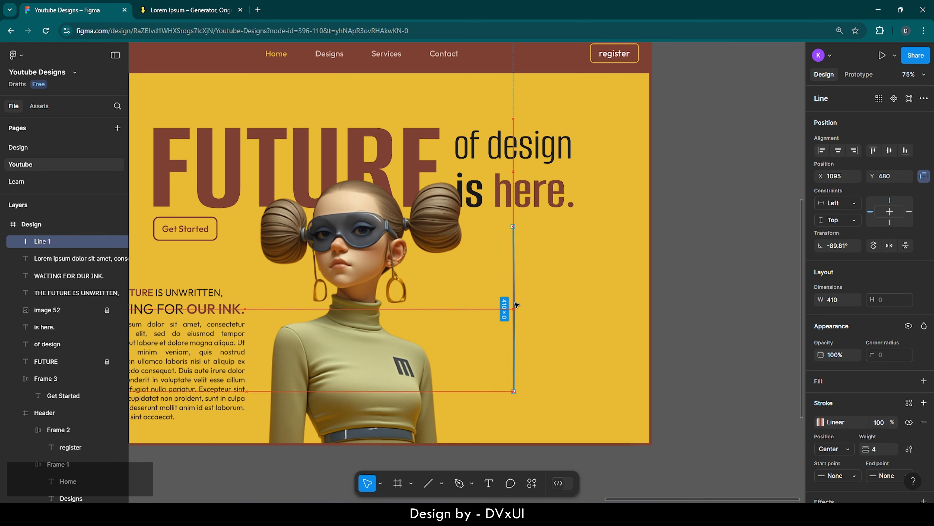
key(ctrl+v)
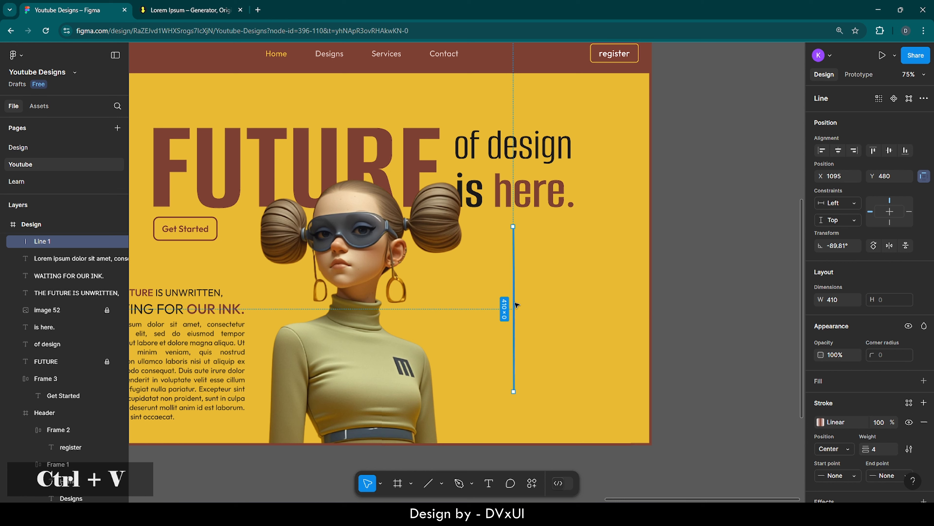
click(842, 246)
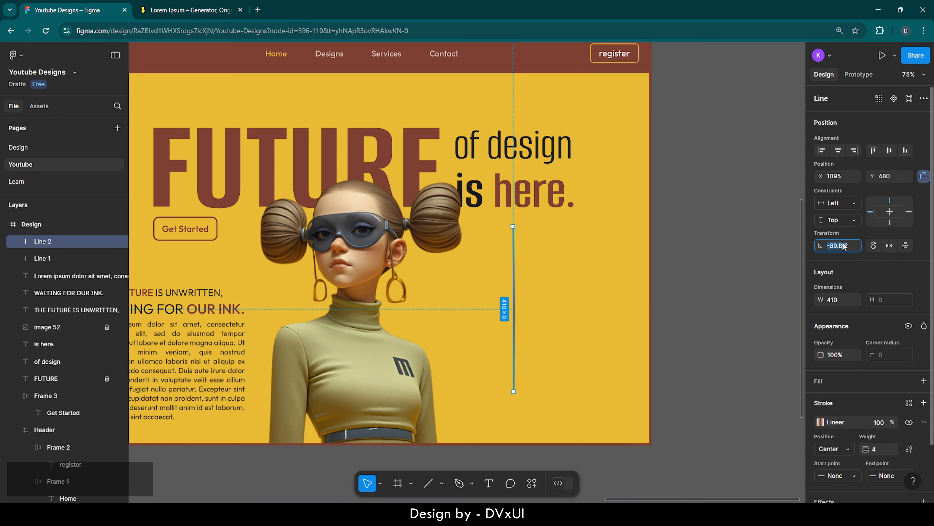
text(90)
key(Return)
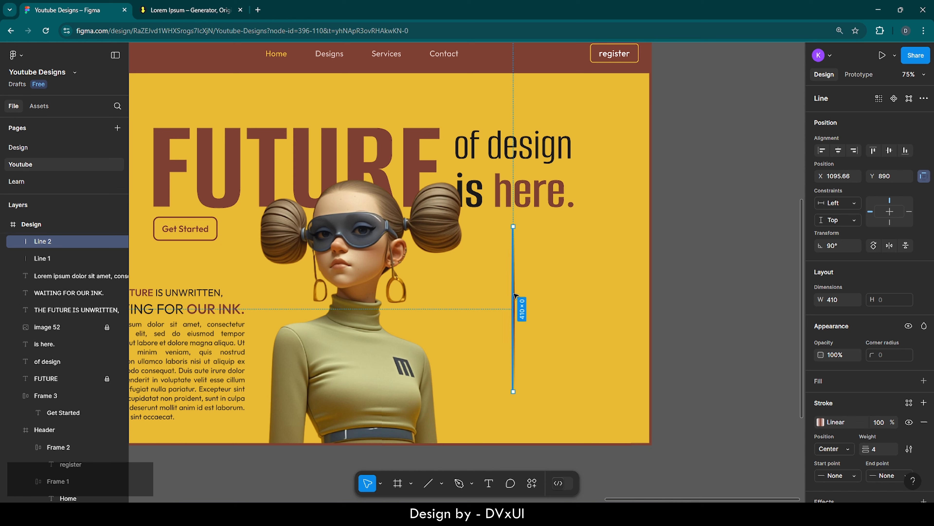
click(842, 246)
text(0)
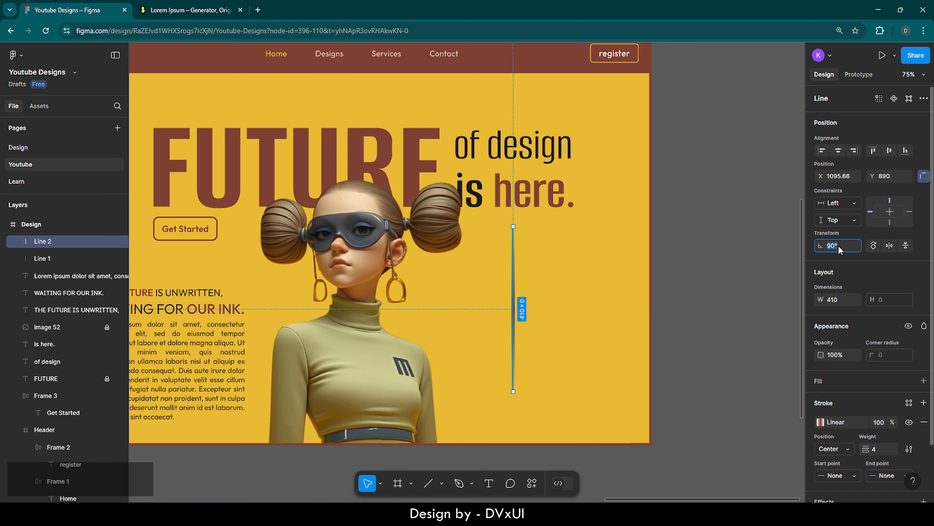
key(Return)
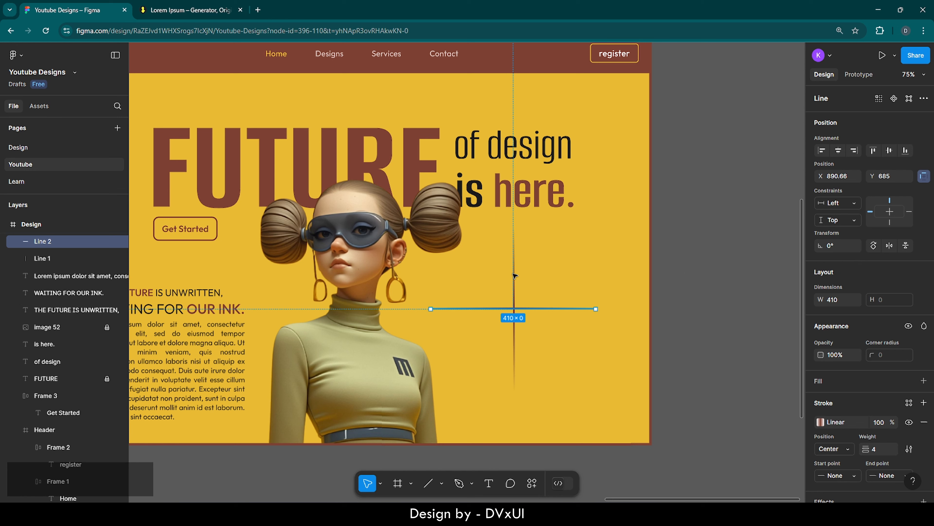
Set the original vertical line's rotation to 90° and clear the selection.
click(515, 276)
click(839, 246)
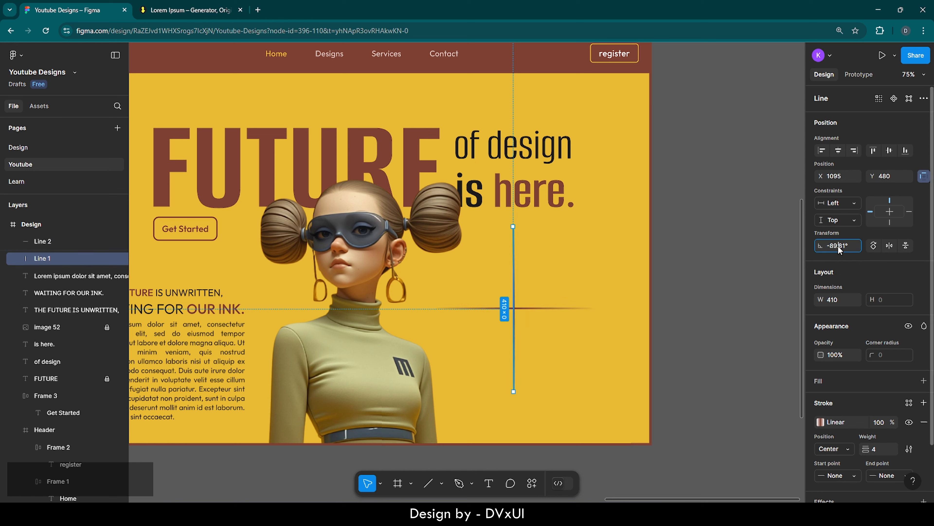
text(90)
key(Return)
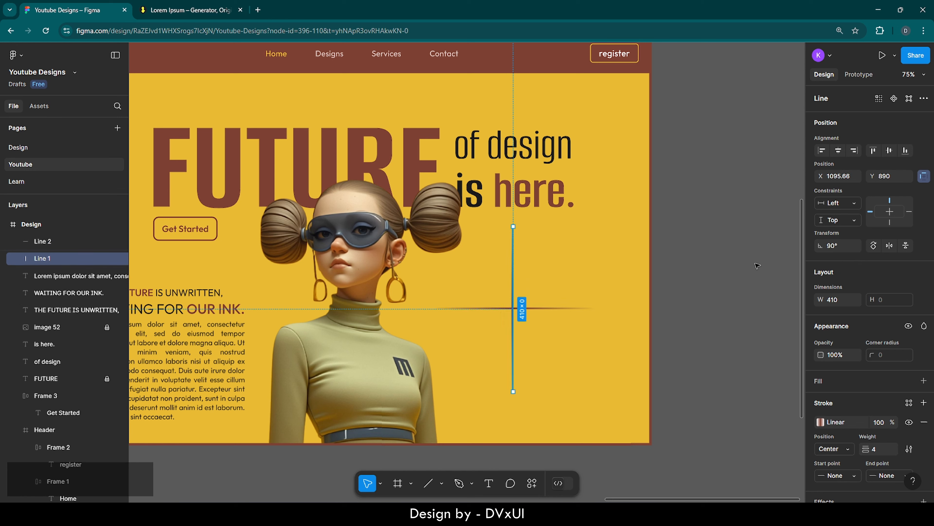
click(627, 267)
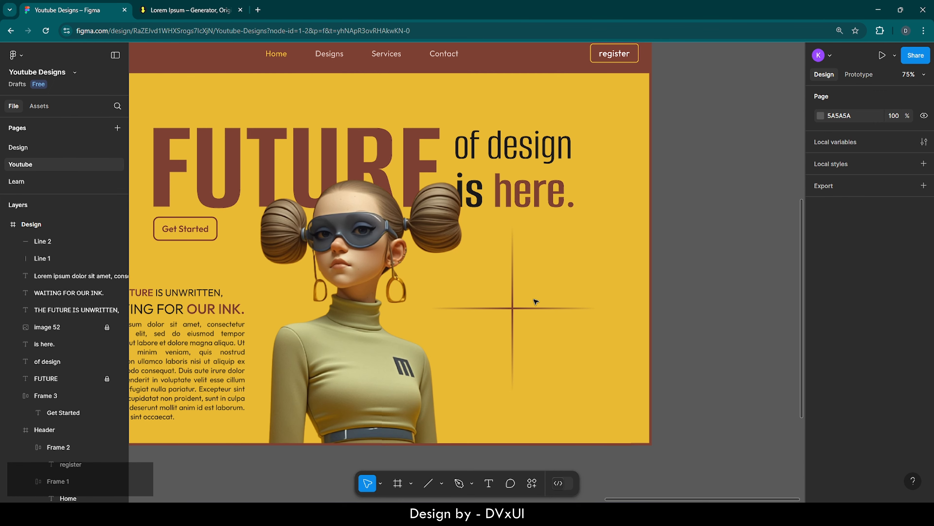
Place a 100 × 100 frame over the vertical line's upper part and fill it with 7D4133.
scroll(593, 260, up, 5)
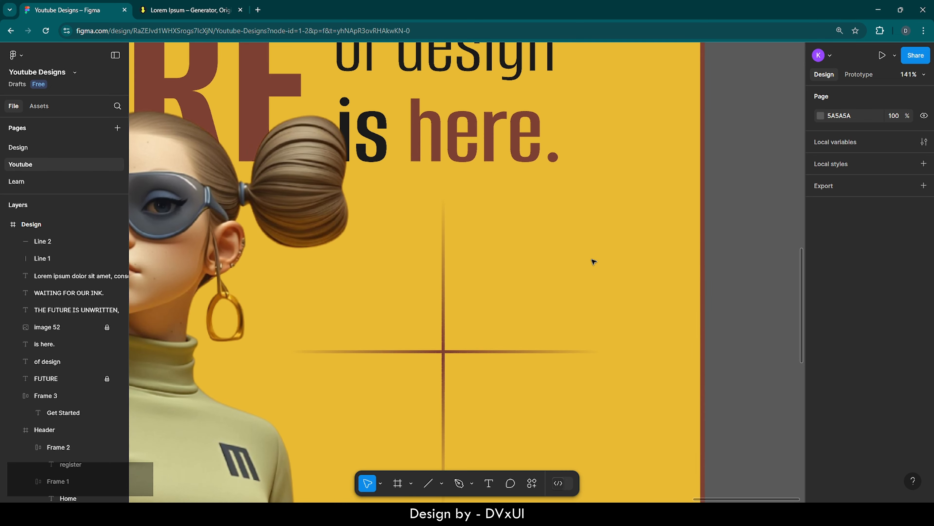
scroll(593, 261, down, 1)
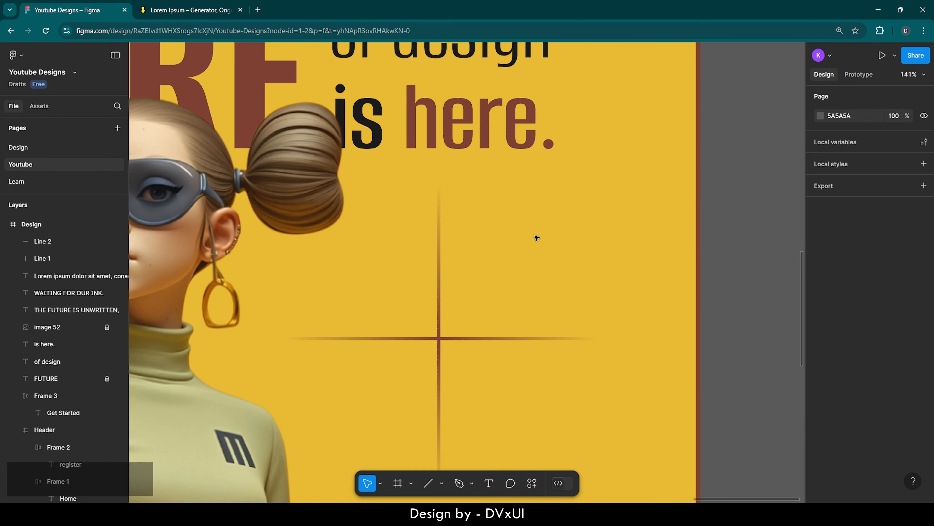
key(f)
click(465, 243)
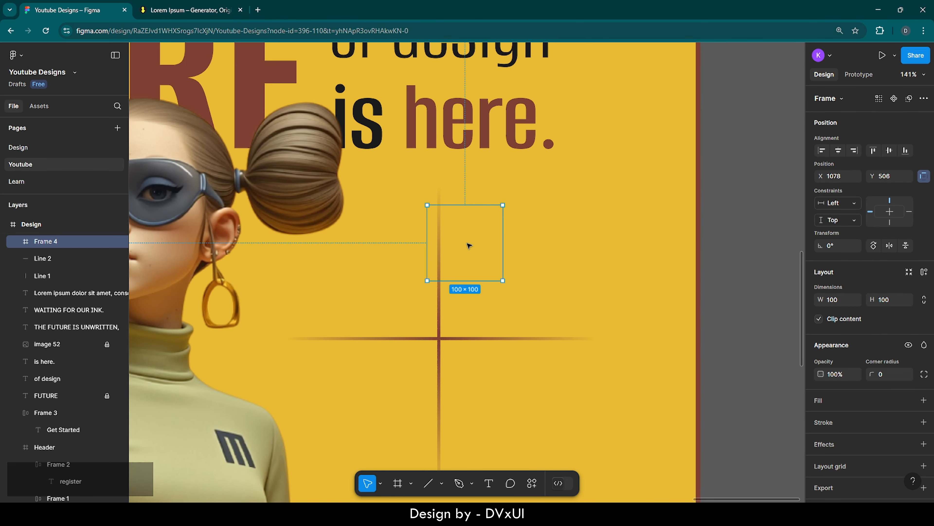
click(829, 402)
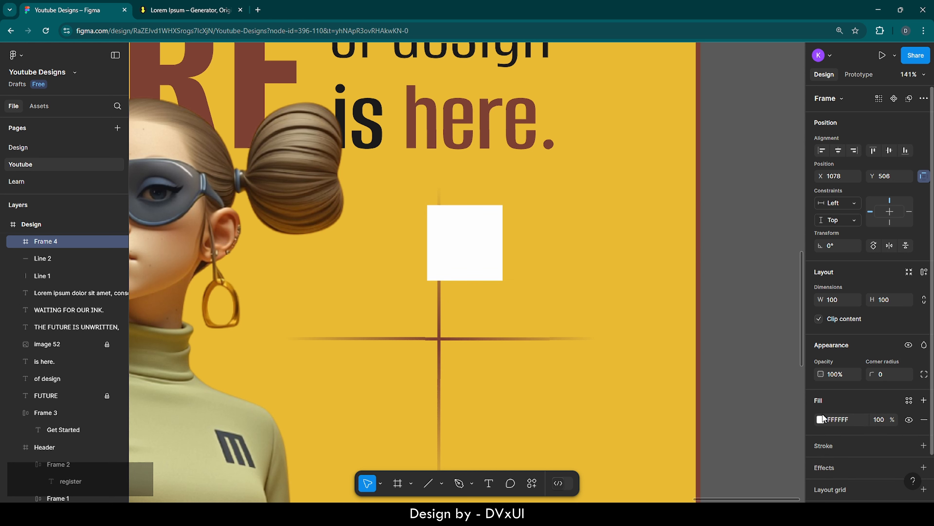
click(821, 419)
click(691, 447)
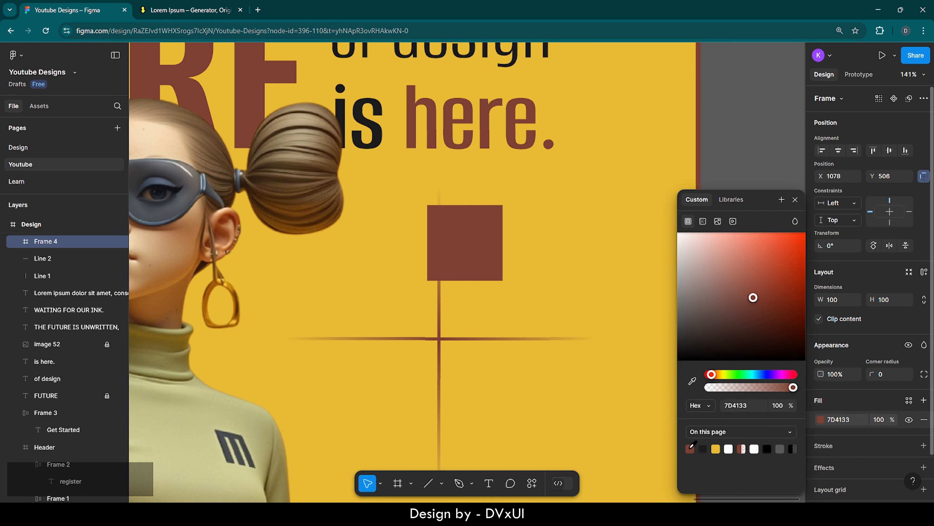
click(795, 199)
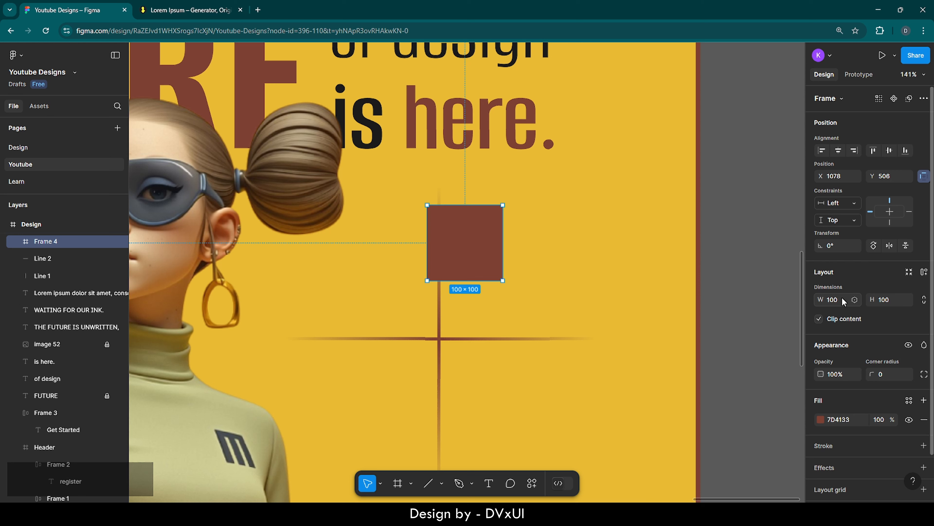
Lock the new frame's aspect ratio and resize it to 32 × 32.
click(923, 300)
click(898, 302)
key(BackSpace)
text(32)
key(Return)
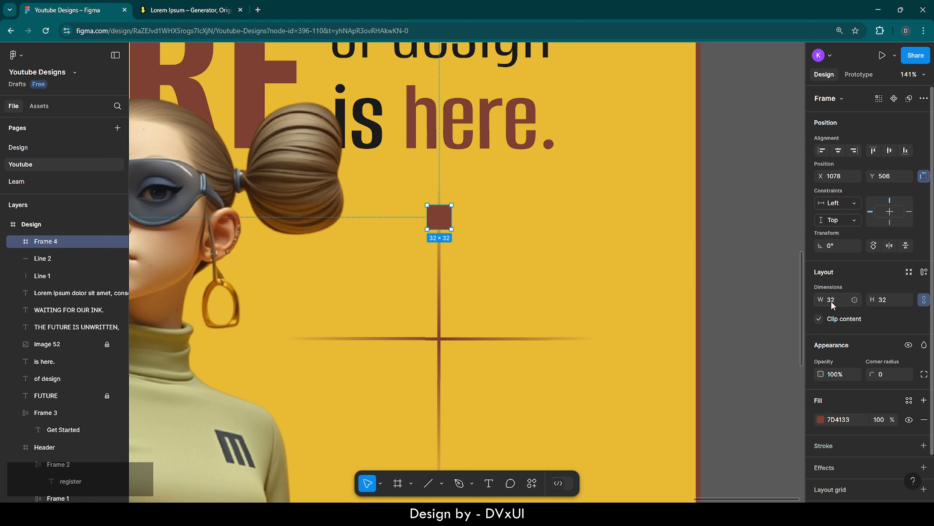
click(923, 300)
text(50)
key(Return)
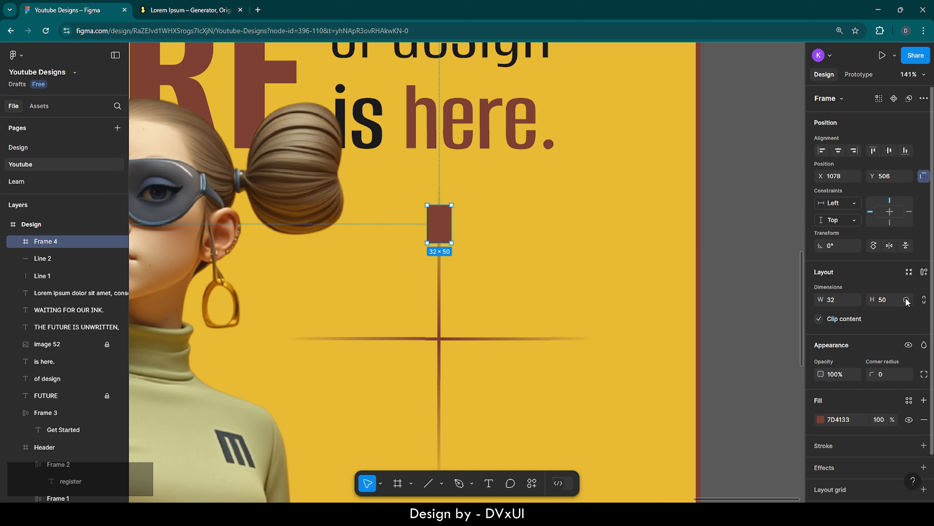
key(BackSpace)
text(32)
key(Return)
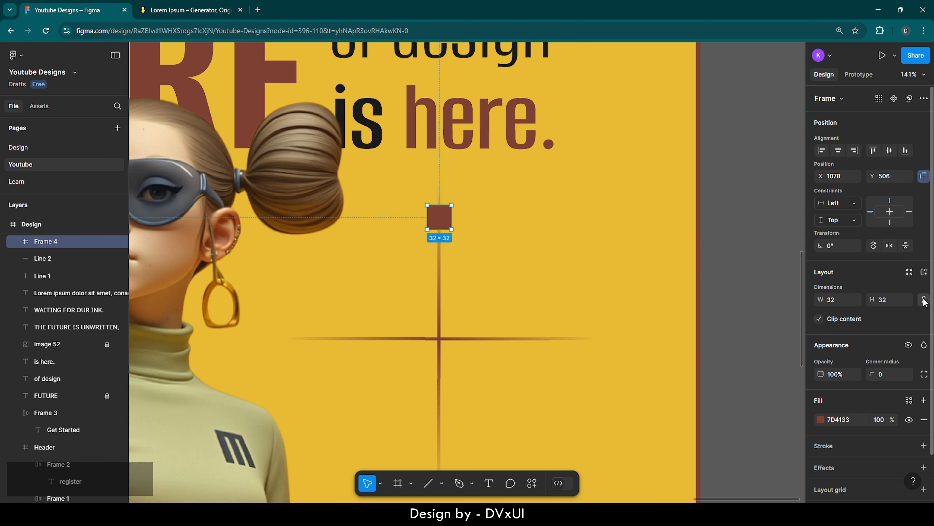
click(924, 300)
Set the 32 × 32 frame's corner radius to 32 to make it a circle.
click(889, 375)
key(BackSpace)
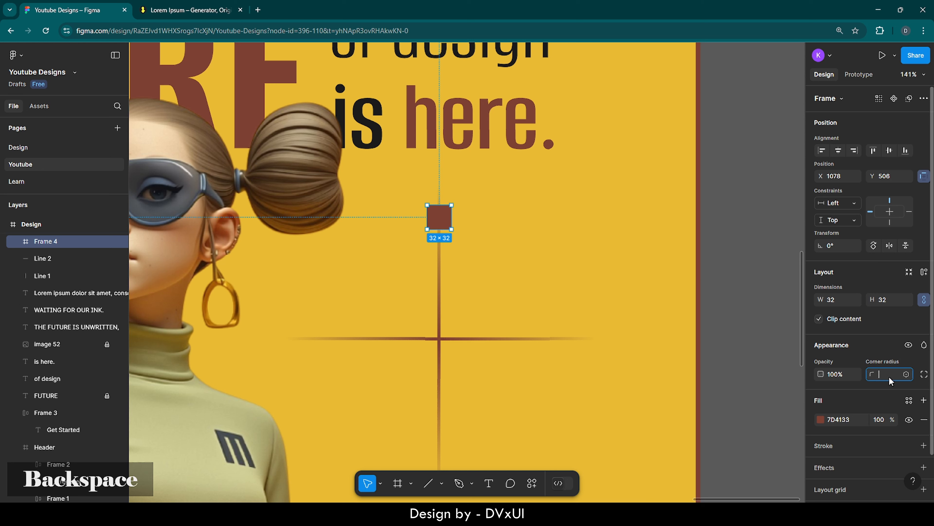
text(32)
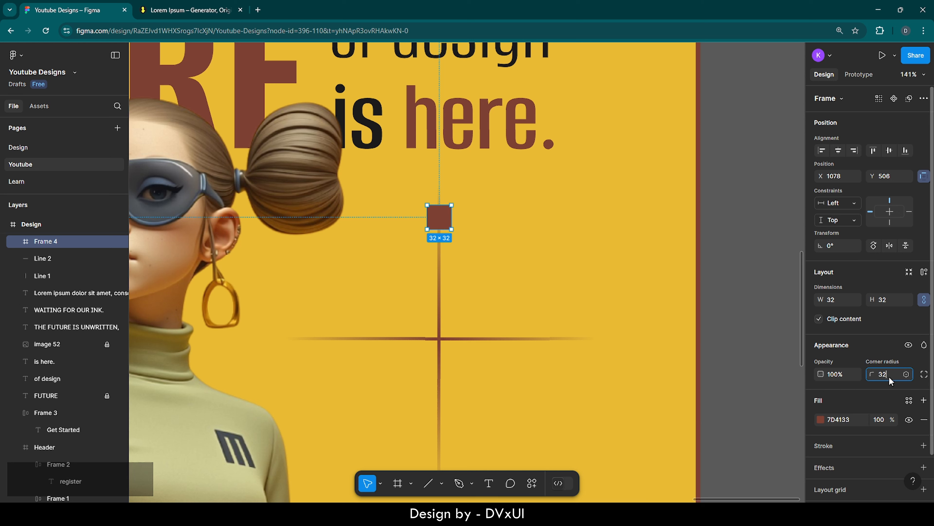
key(Return)
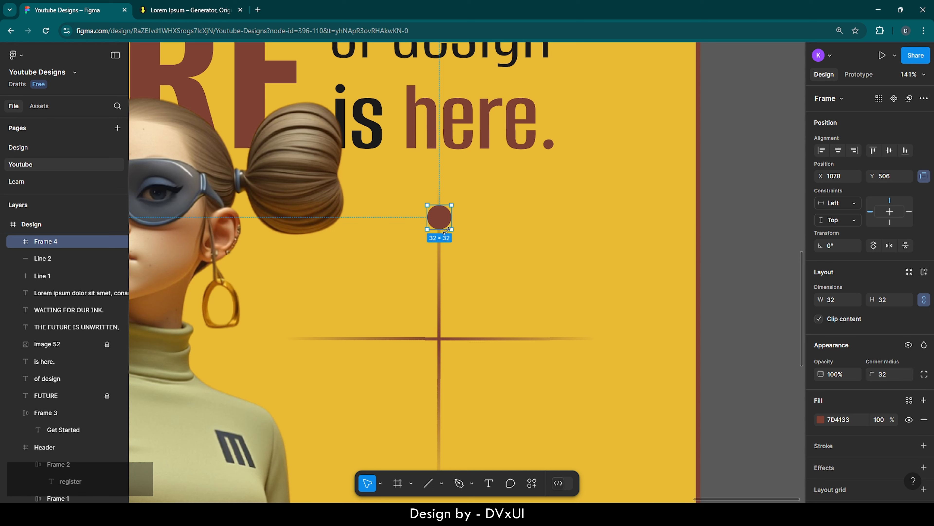
Move the circle into the upper-right quadrant of the crossing lines, at about X 1109, Y 556.
drag(439, 221, 462, 258)
scroll(459, 257, up, 8)
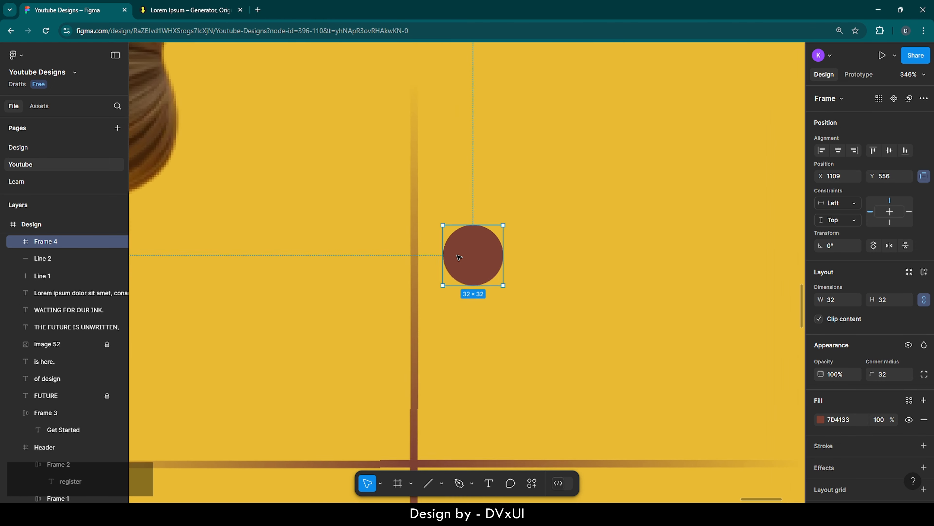
scroll(458, 257, right, 5)
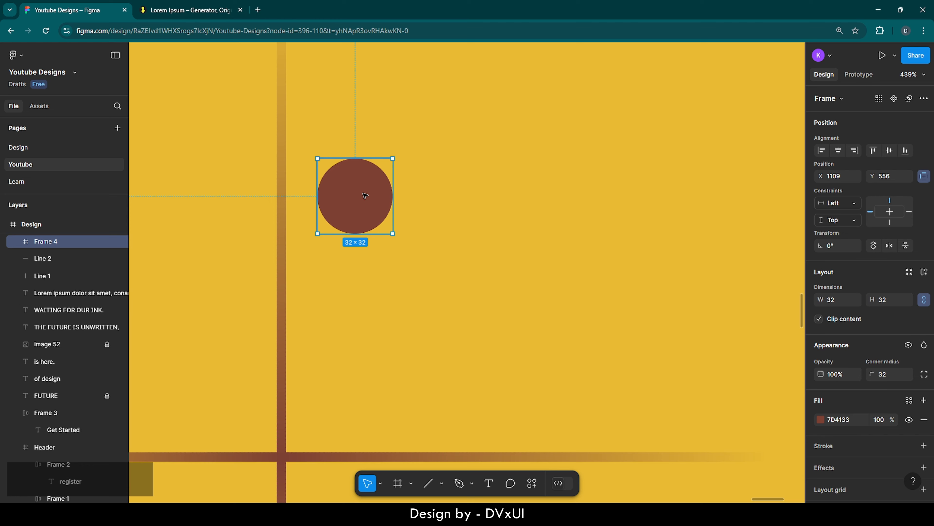
Draw a white arrow about 21 px long inside the brown circle and set its rotation to 30°.
key(shift)
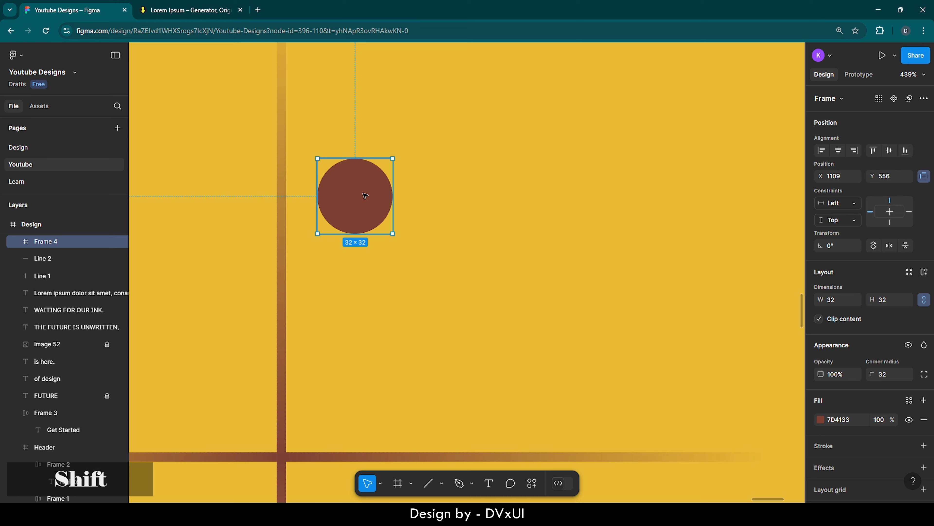
key(shift+l)
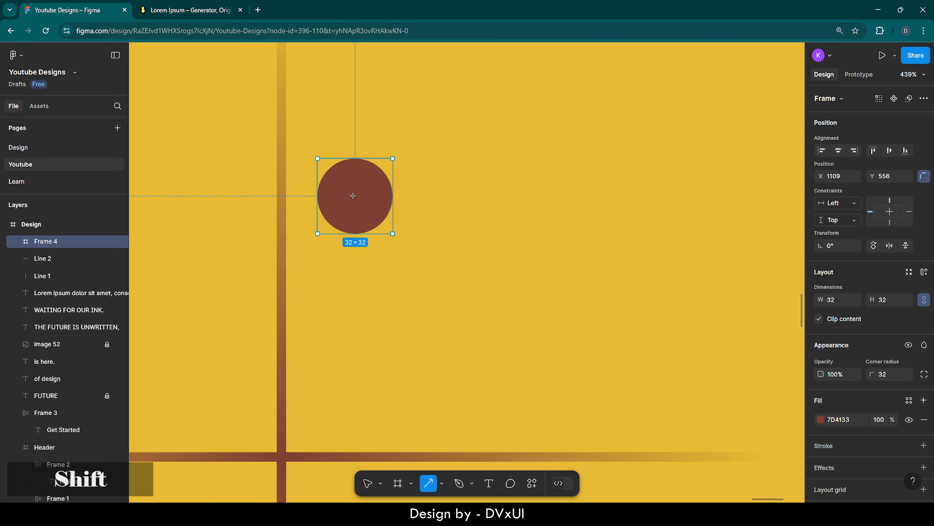
mouse_move(333, 210)
mouse_down()
mouse_move(378, 210)
mouse_move(376, 186)
mouse_up()
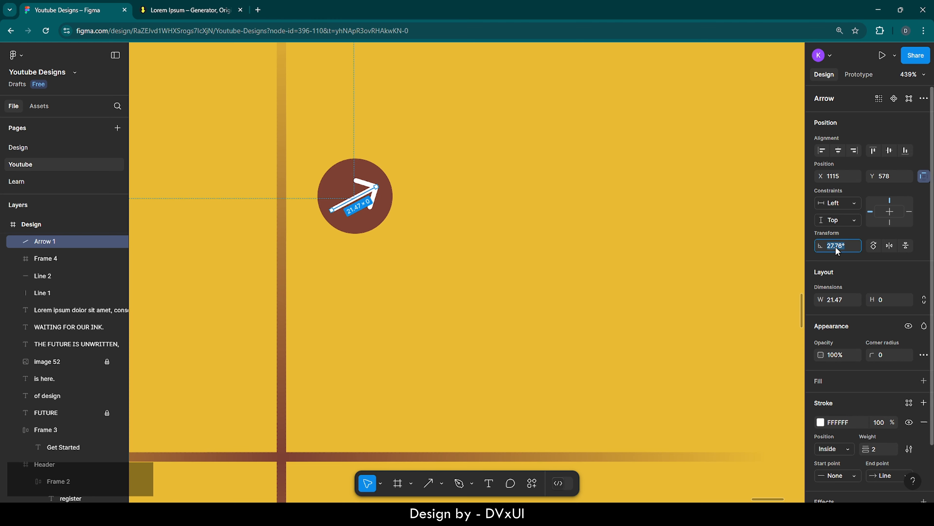
text(26)
key(Return)
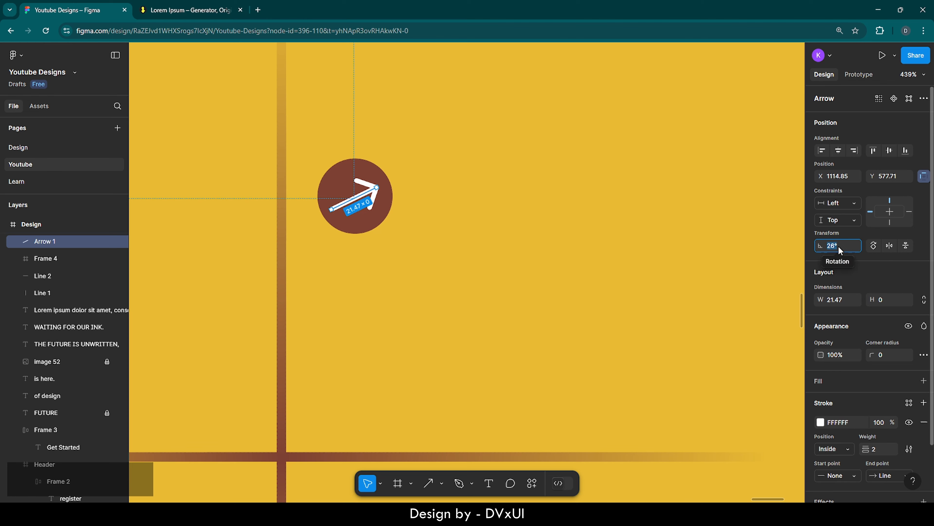
text(30)
key(Return)
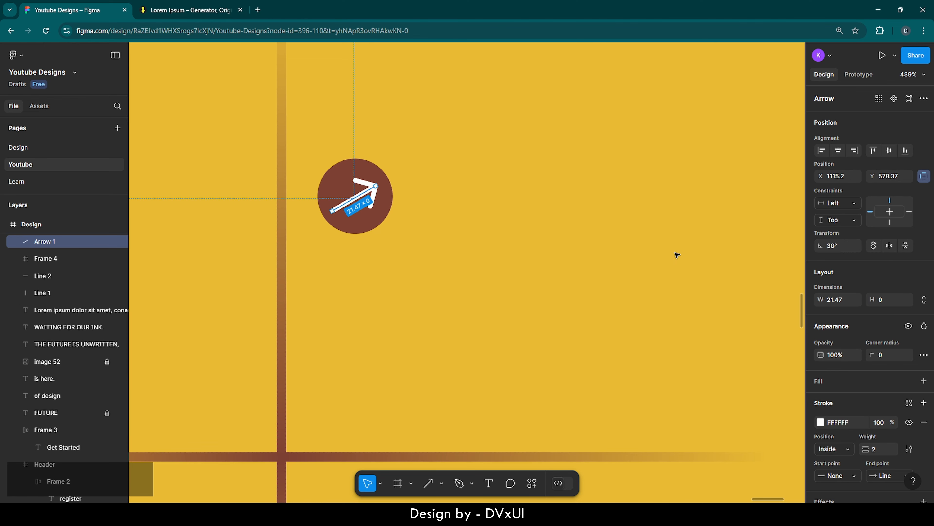
Try centring the arrow horizontally and vertically while it sits directly in the Design frame, and undo both alignments.
click(838, 151)
click(890, 150)
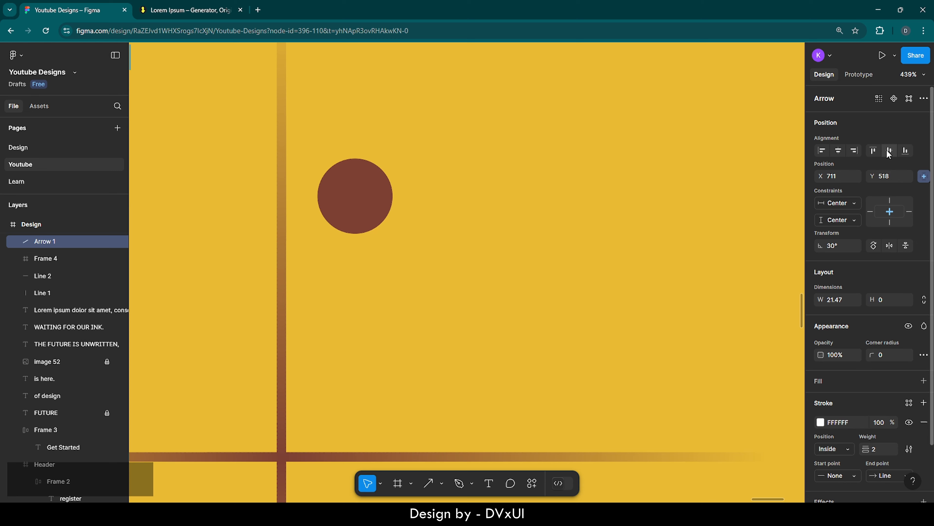
key(ctrl)
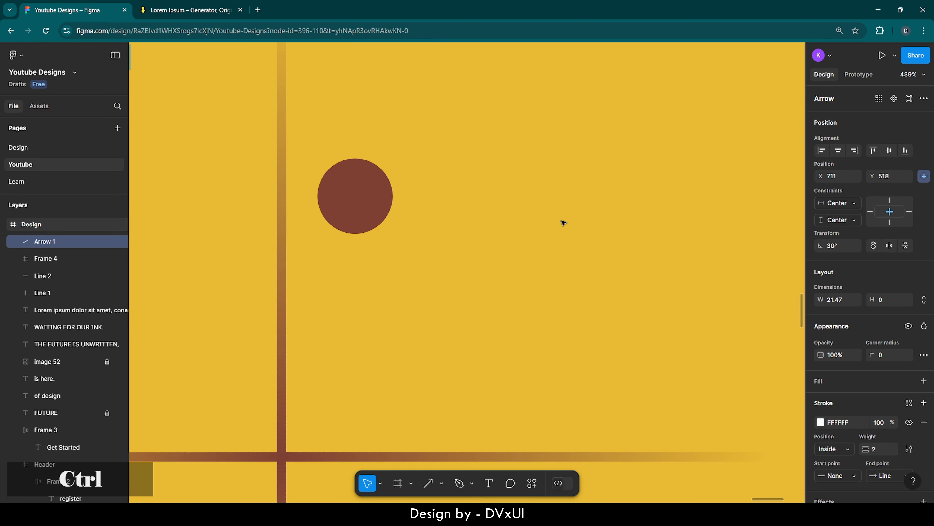
key(ctrl+z)
key(ctrl+z)
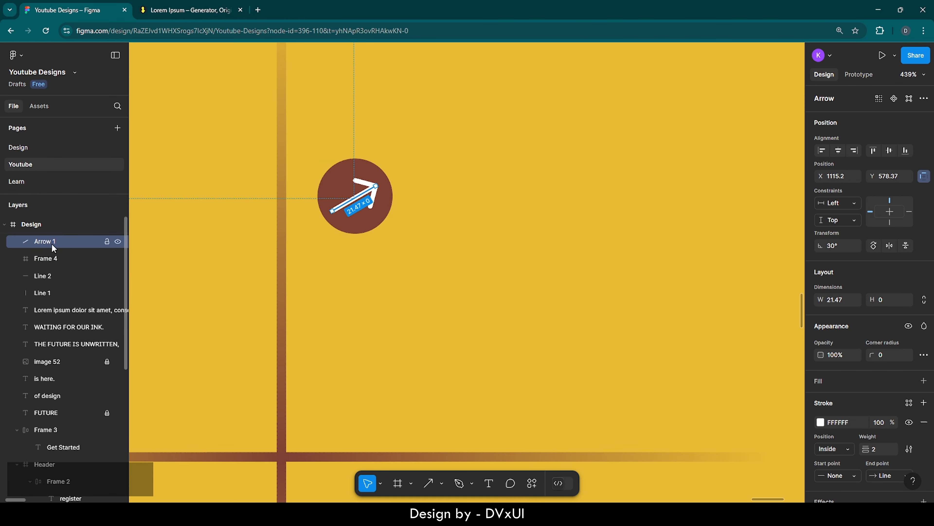
Nest the arrow inside the circle's frame and centre it there horizontally and vertically.
drag(44, 242, 46, 259)
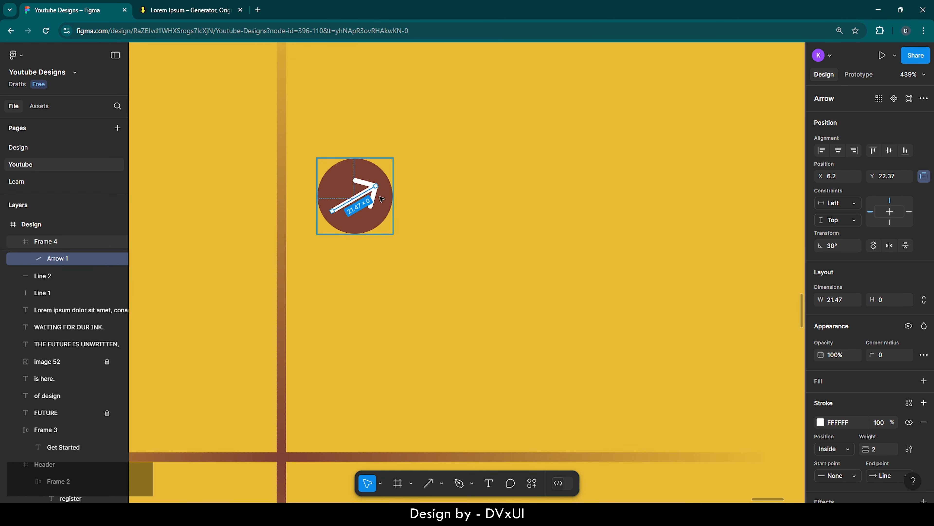
click(839, 151)
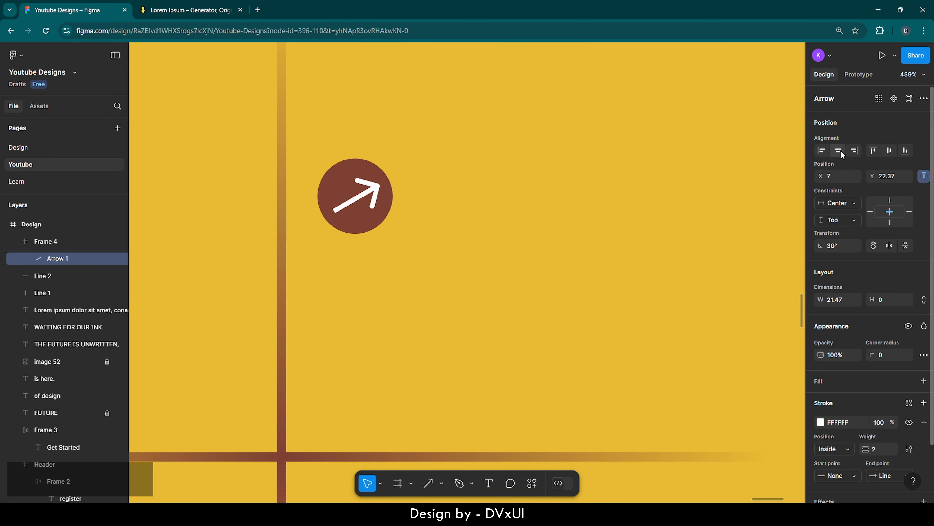
click(890, 150)
click(534, 220)
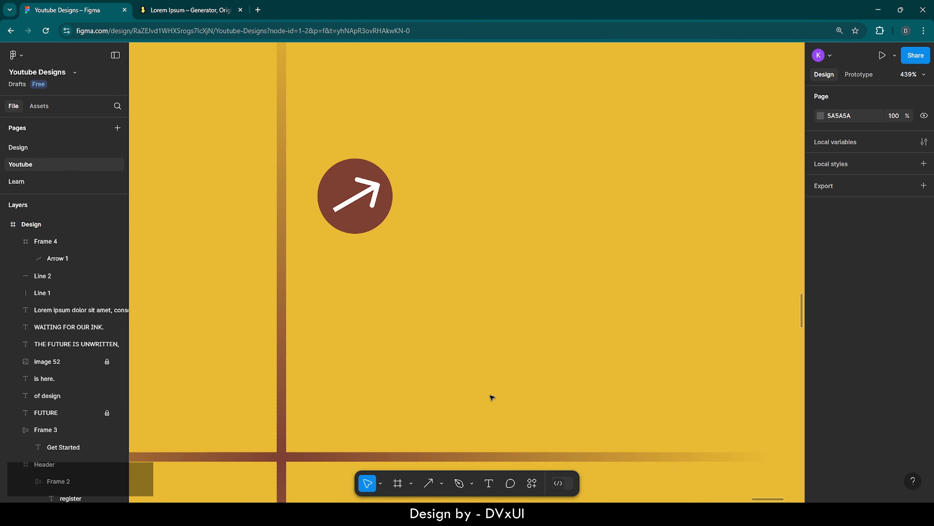
Add the text "inspire." below the circle, aligned with the circle's left edge.
click(489, 483)
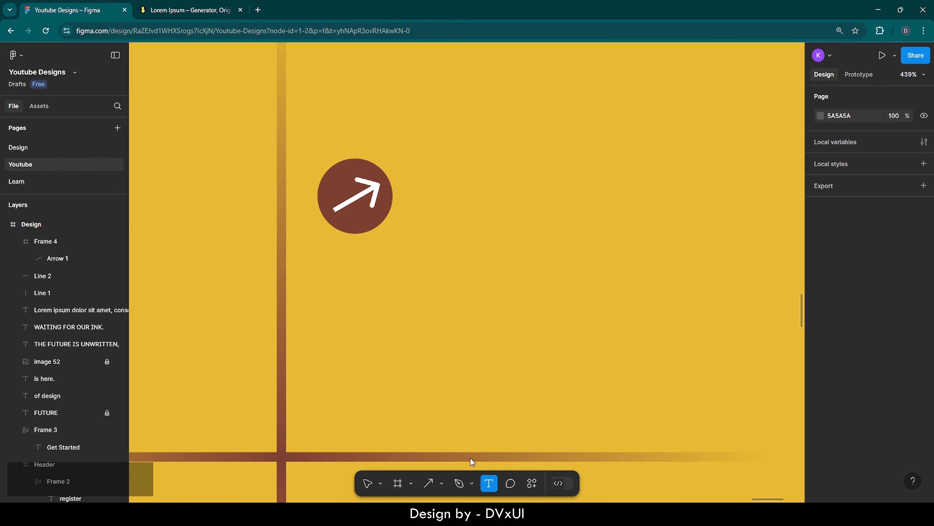
click(317, 259)
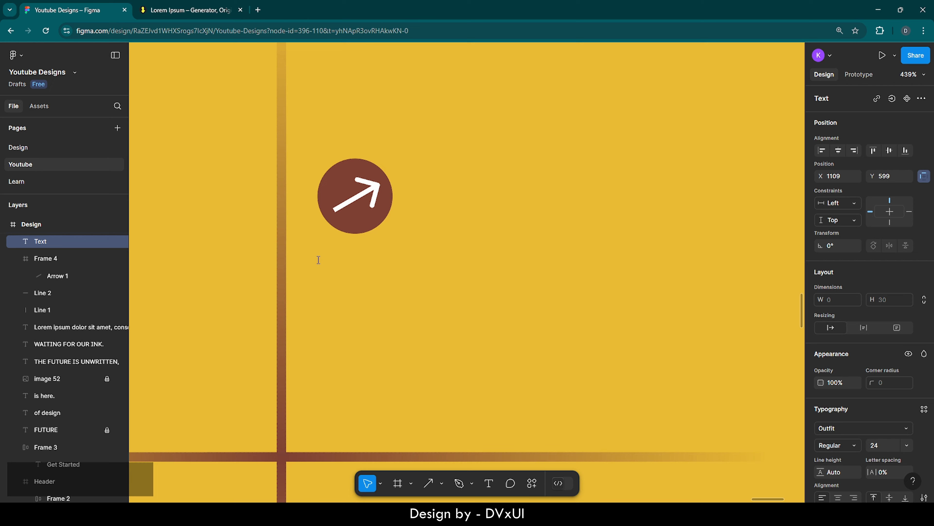
text(ins)
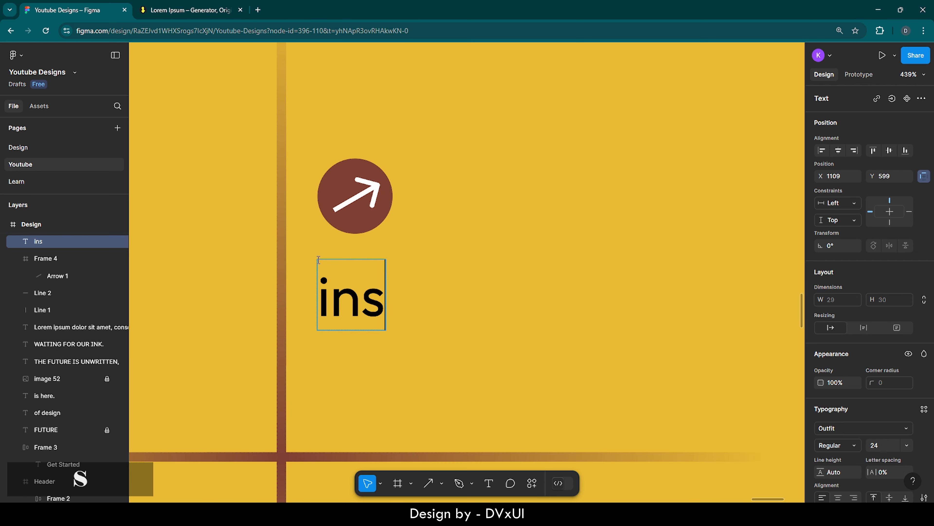
text(pire.)
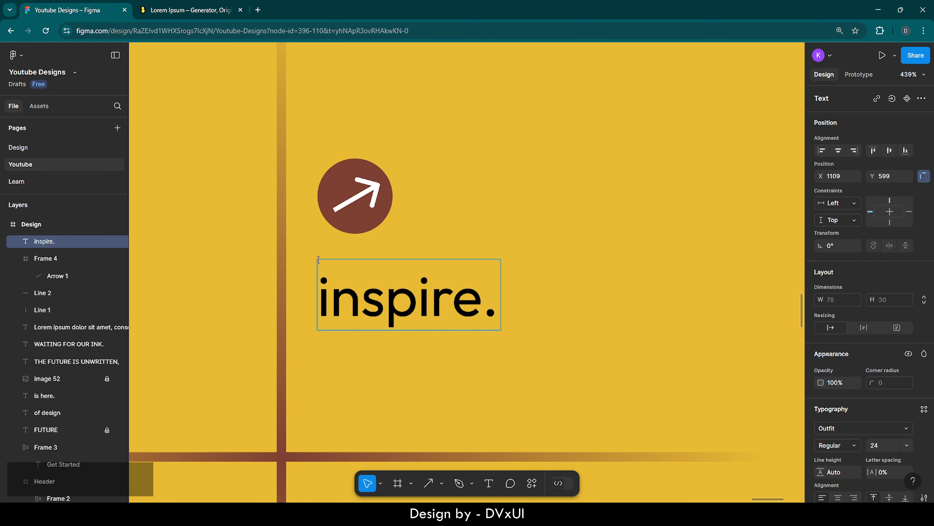
Set the "inspire." text to font size 39 and Medium weight.
key(ctrl+a)
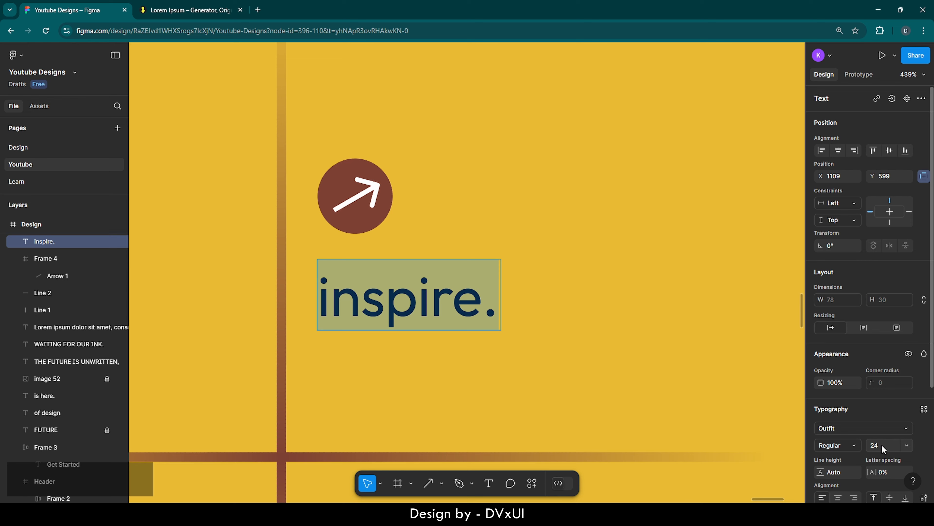
click(882, 444)
text(39)
key(Return)
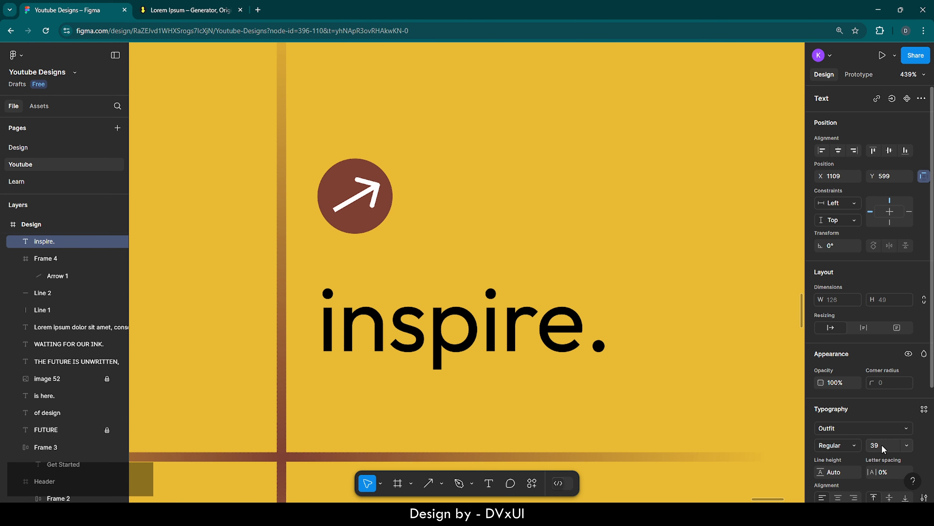
click(849, 442)
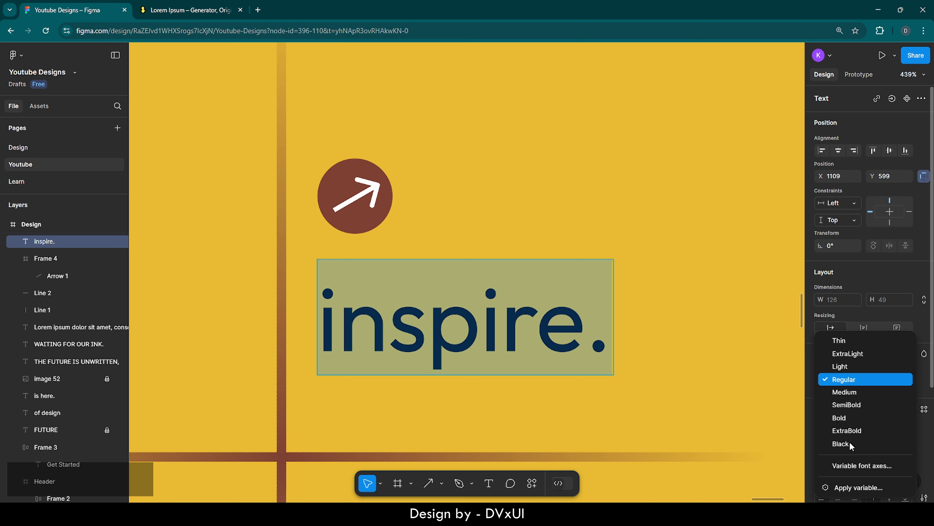
click(854, 392)
Move the "inspire." text up to Y 581, close beneath the circle.
key(shift+Up)
key(shift+Up)
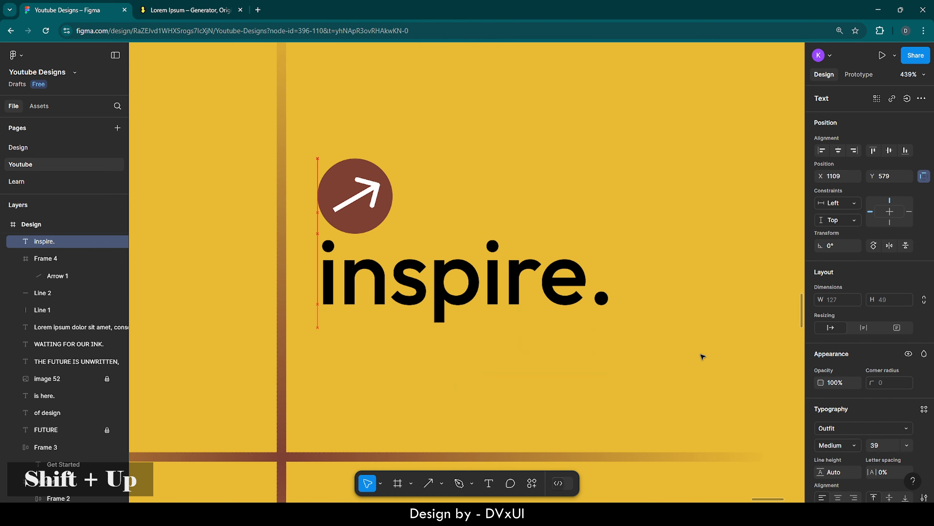
key(Down)
key(Down)
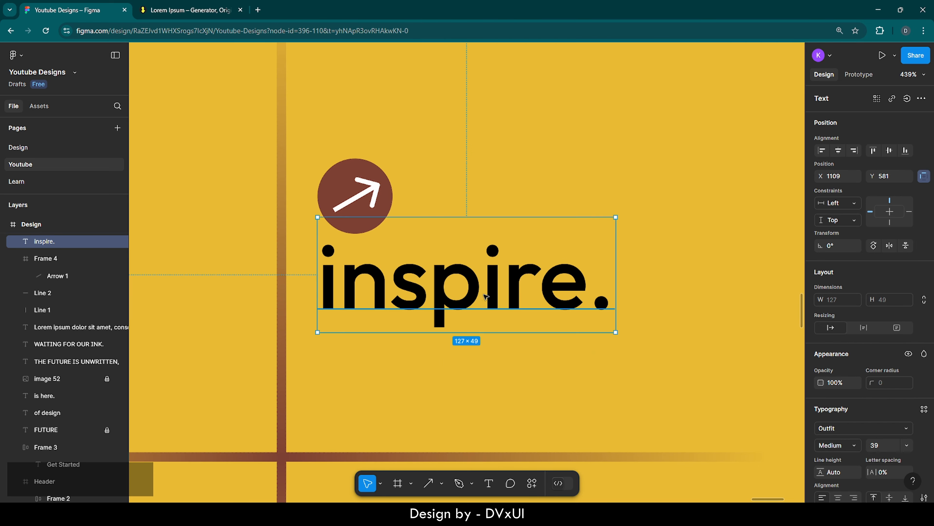
Duplicate the "inspire." text below at Y 617 and change the copy to "THE INSPIRATIONS".
key(ctrl+c)
key(ctrl+v)
drag(486, 296, 486, 380)
double_click(487, 381)
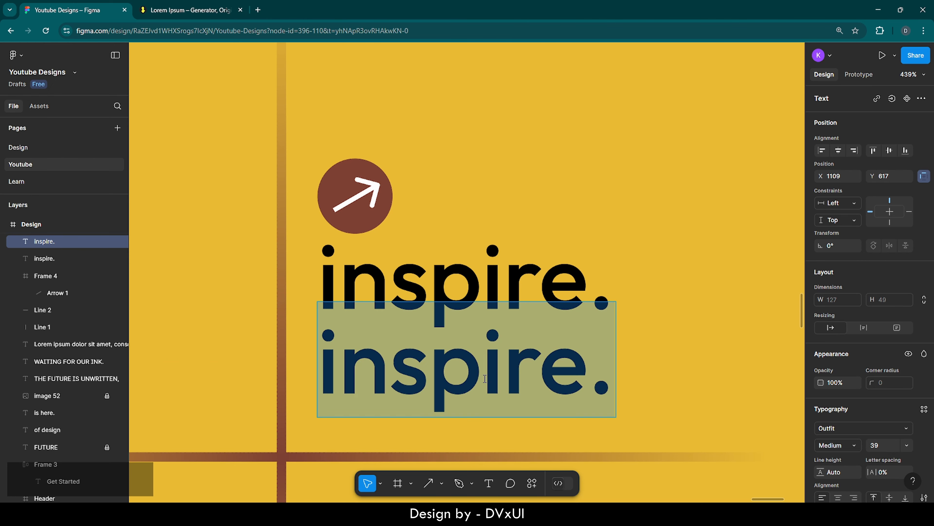
key(BackSpace)
text(THE )
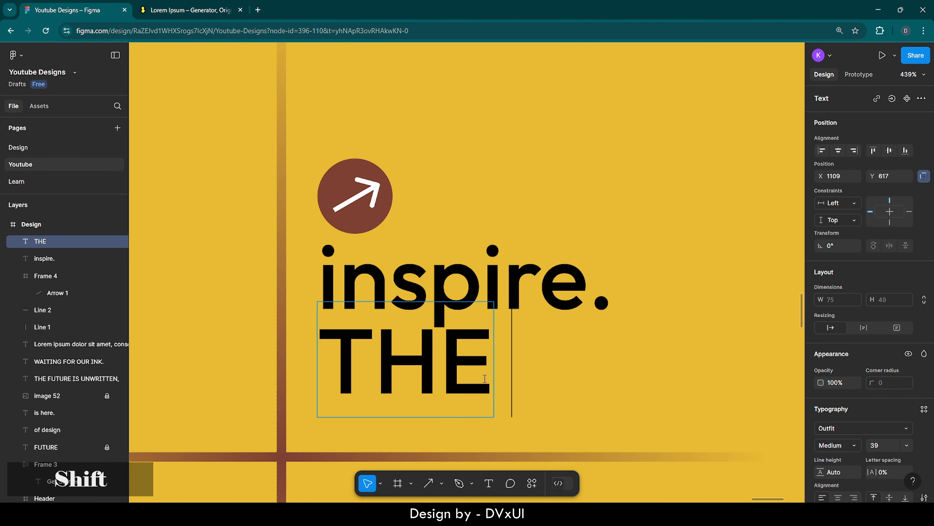
text(INSPIRA)
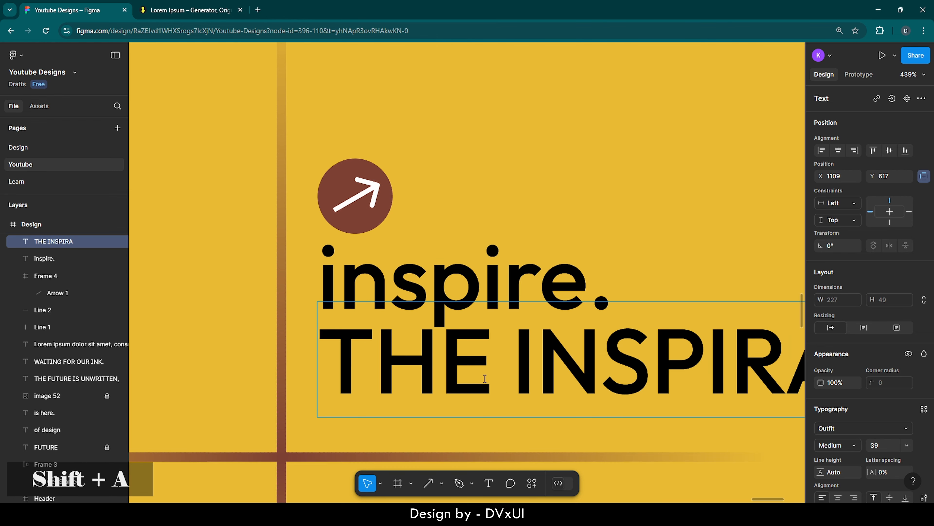
text(TIONS)
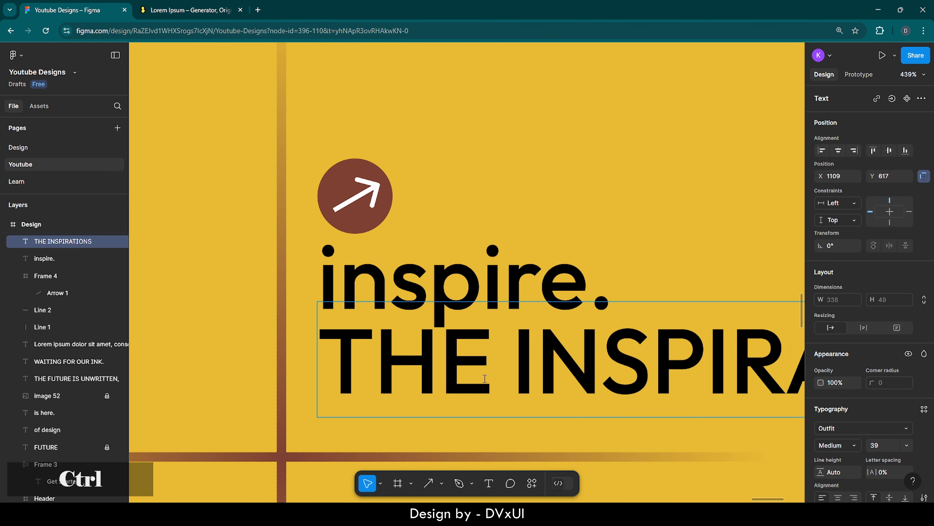
Set the "THE INSPIRATIONS" text to font size 16 and Regular weight.
key(ctrl+a)
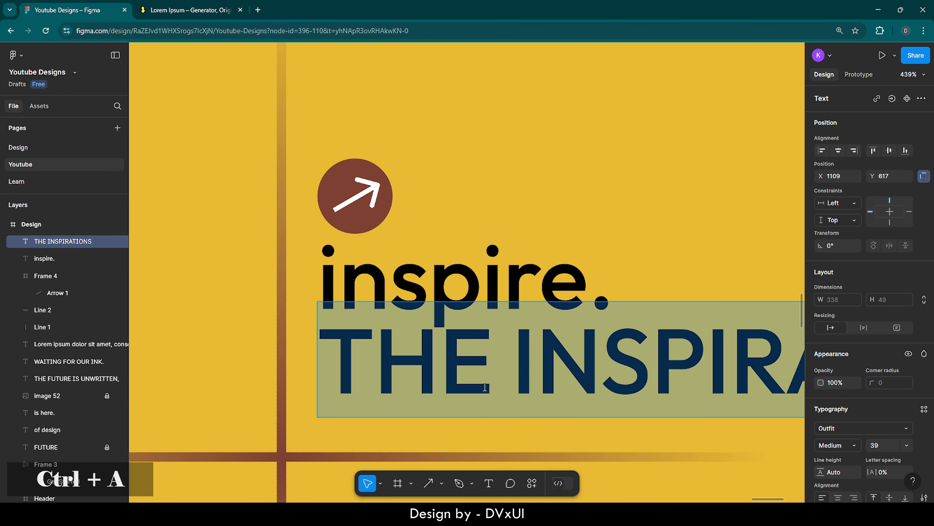
click(889, 446)
text(16)
key(Return)
click(850, 446)
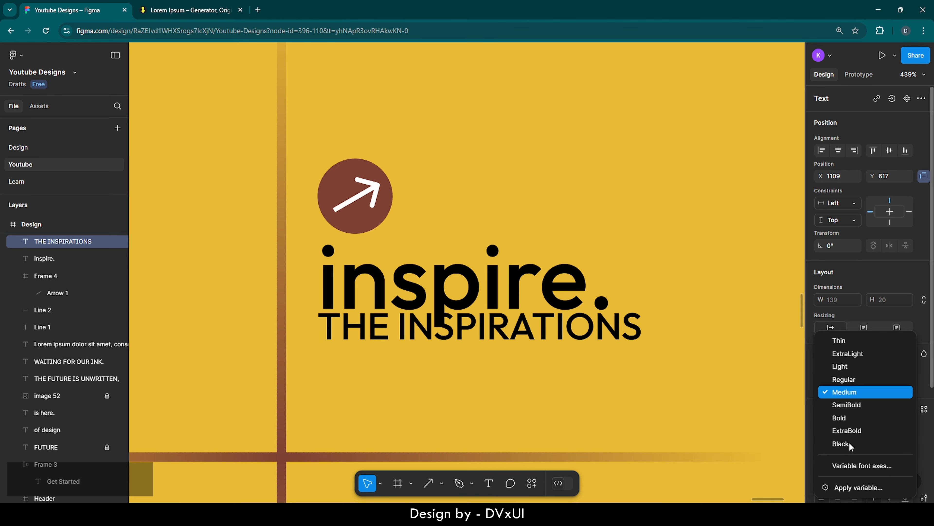
click(841, 381)
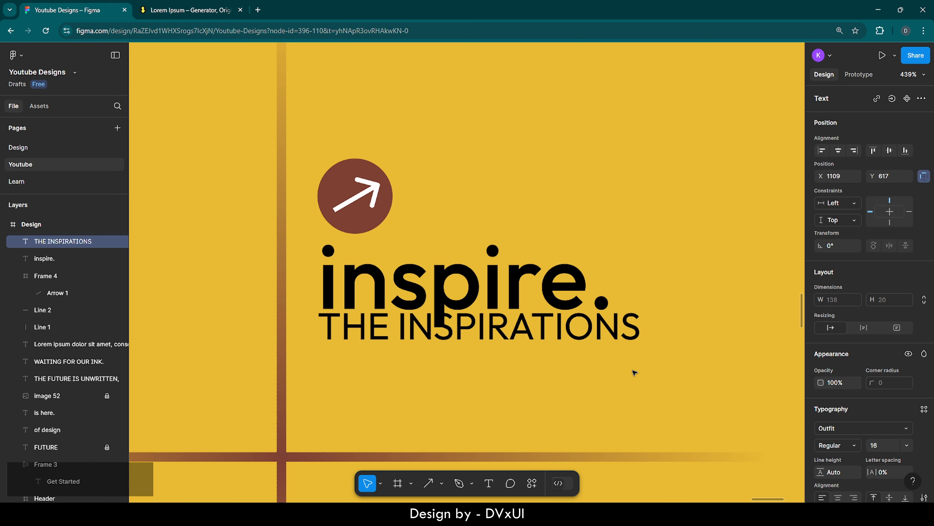
Move the "THE INSPIRATIONS" text down to Y 634 so it clears the "inspire." text.
key(shift+Down)
key(shift+Down)
key(Up)
key(Up)
key(Up)
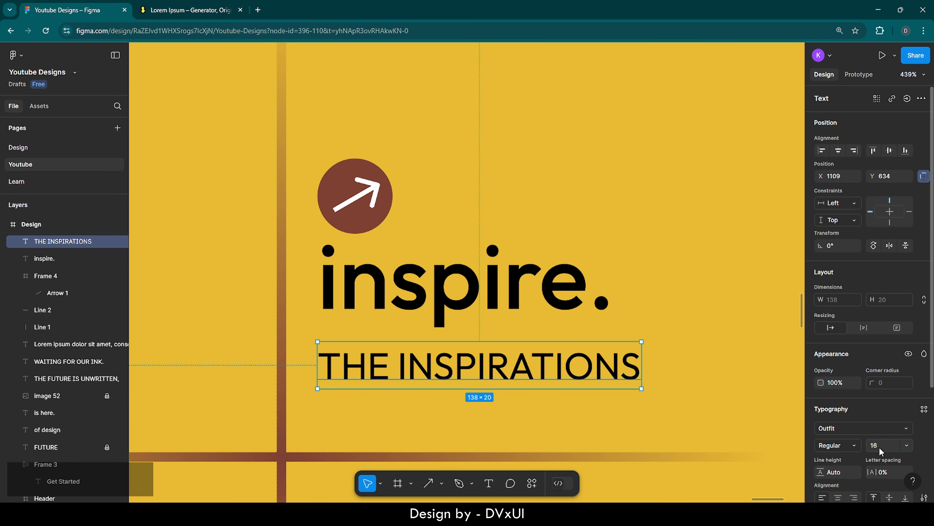
Reduce the black fill opacity of the "THE INSPIRATIONS" text to 50%.
scroll(880, 448, down, 4)
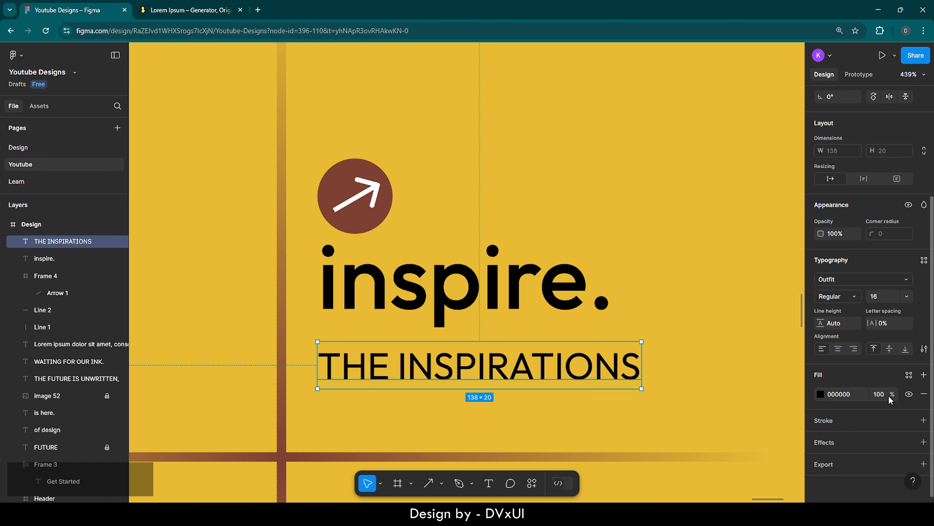
click(888, 396)
text(70)
key(Return)
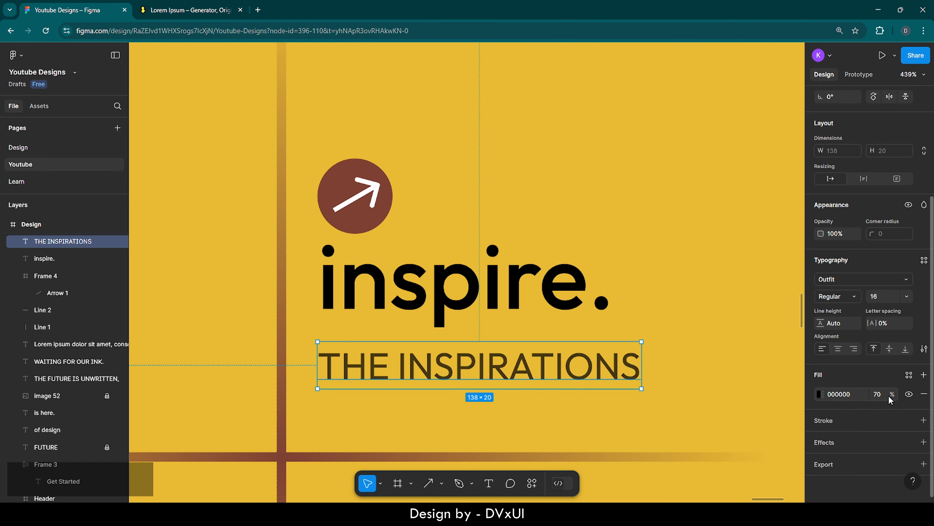
click(882, 392)
key(BackSpace)
text(50)
key(Return)
click(648, 282)
Move the "inspire." and "THE INSPIRATIONS" texts together 12 px down and 1 px right, to X 1110.
scroll(650, 282, down, 10)
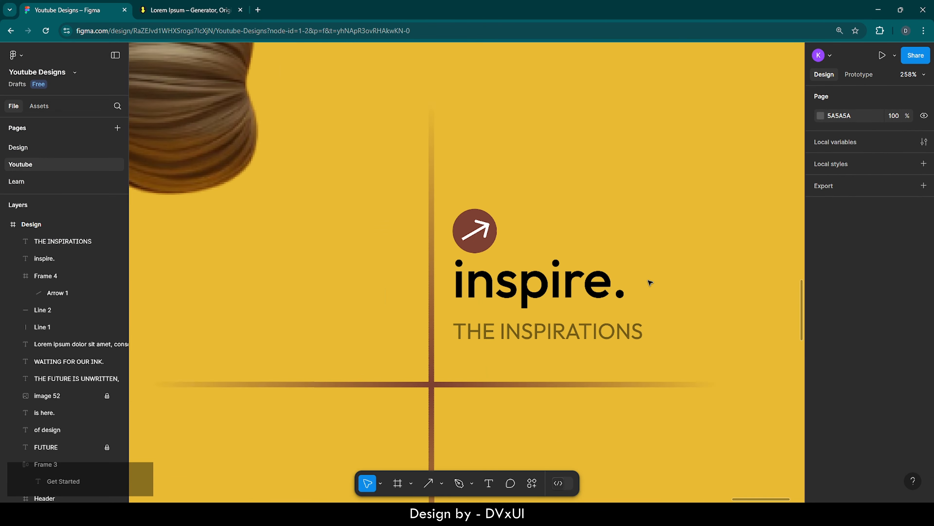
scroll(650, 282, up, 3)
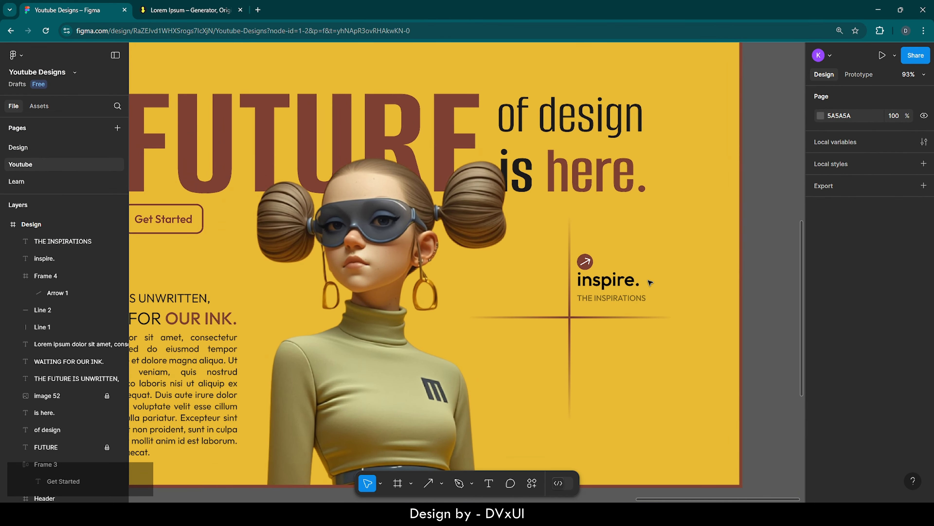
click(637, 302)
shift+click(622, 281)
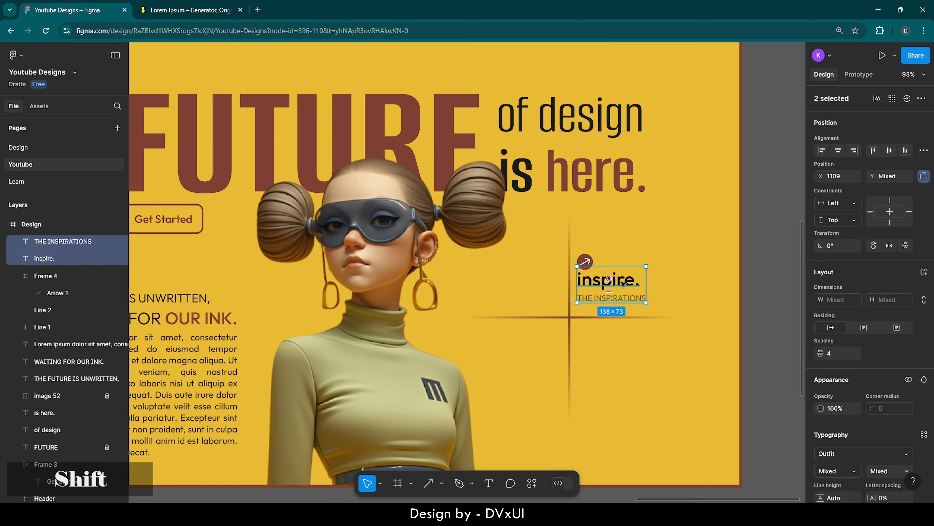
key(shift+Down)
key(Down)
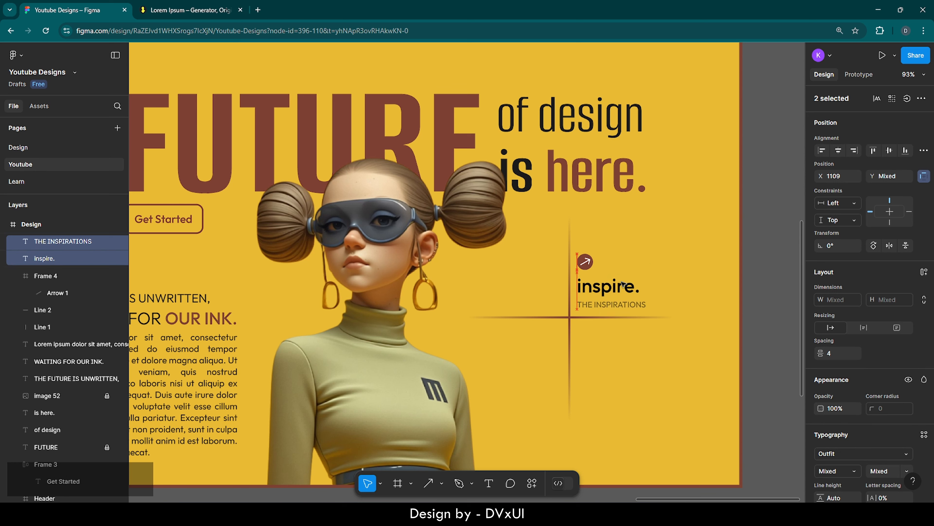
key(Right)
key(Down)
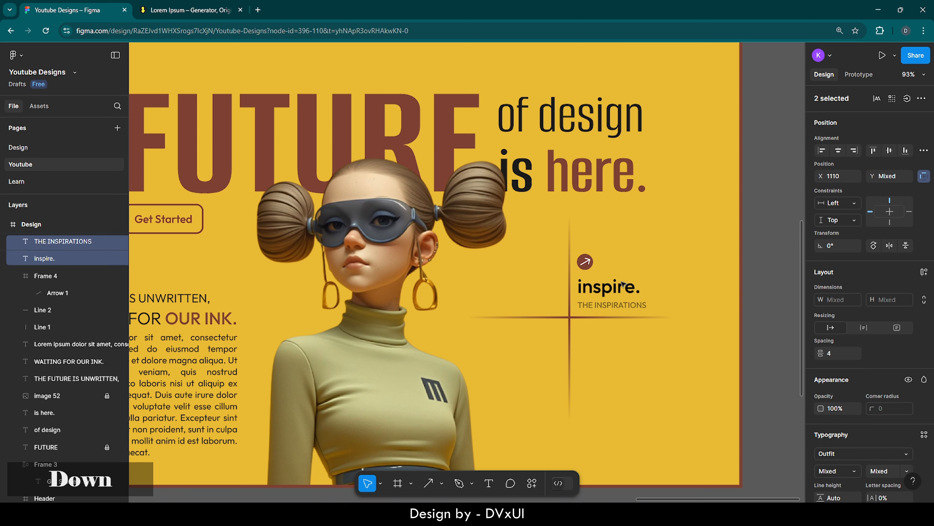
Nudge the arrow badge above the "inspire." text to X 1110 and slightly down so it lines up with the text's left edge.
click(672, 295)
click(588, 266)
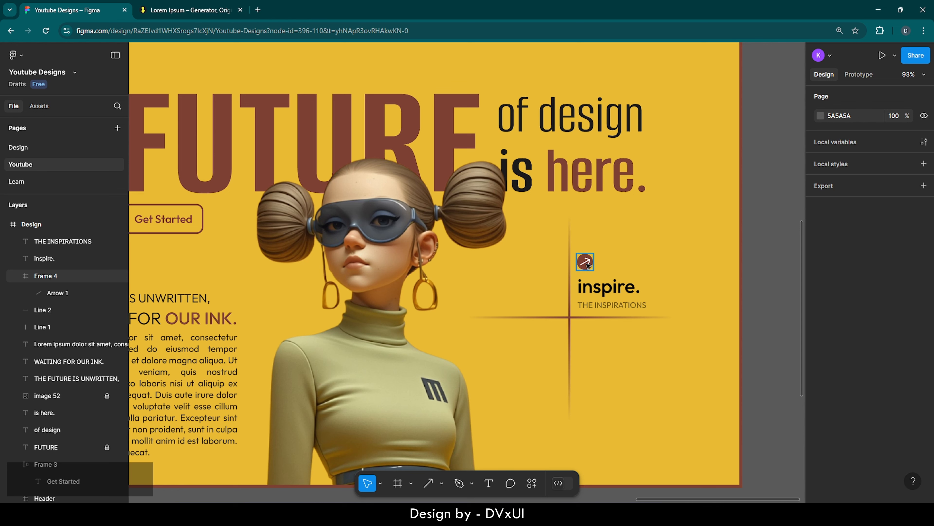
key(shift+Right)
key(Left)
key(Left)
key(Left)
key(Left)
key(Left)
key(Left)
key(Left)
key(Left)
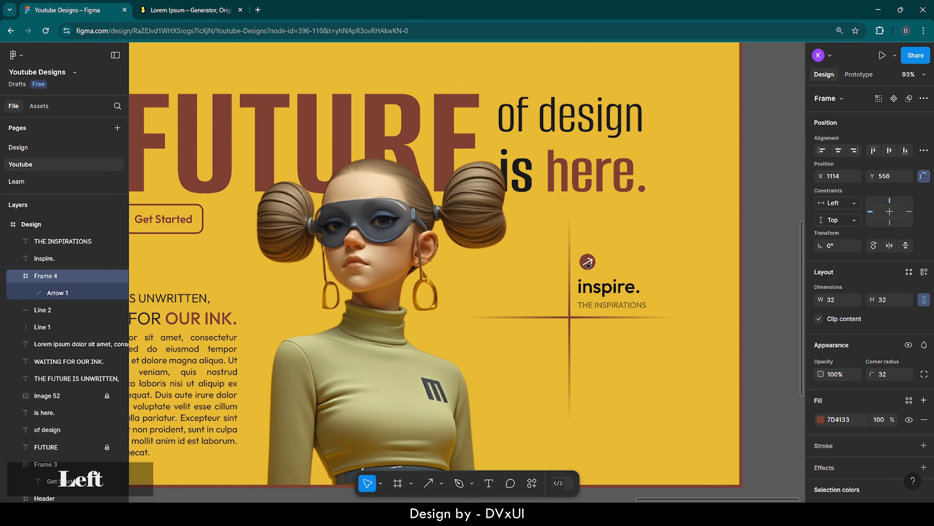
key(Down)
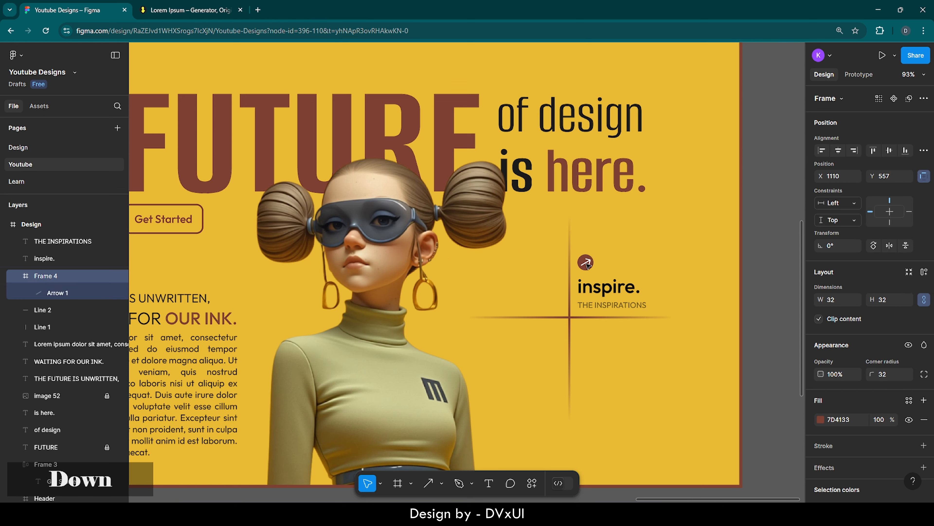
click(636, 267)
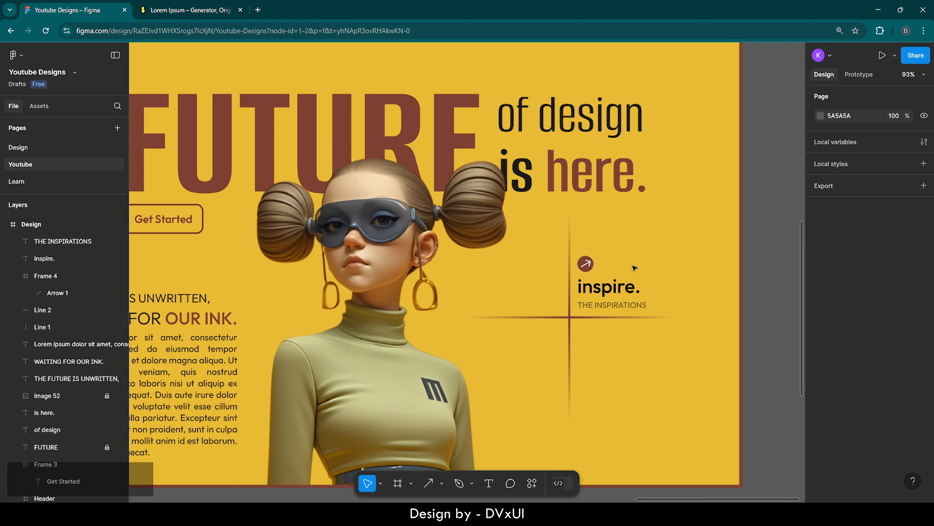
Set the width of the arrow inside the badge to 18 and center it horizontally in its circle.
double_click(588, 263)
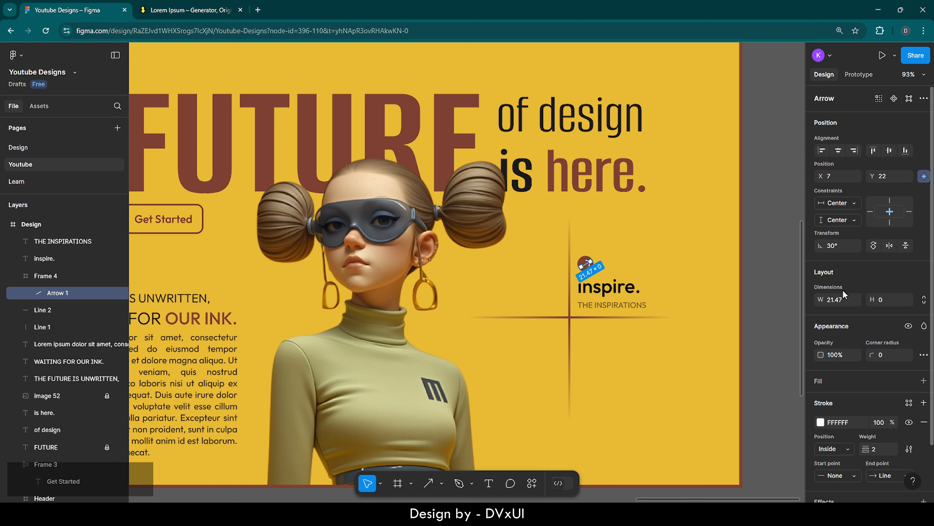
click(844, 300)
key(BackSpace)
text(18)
key(Return)
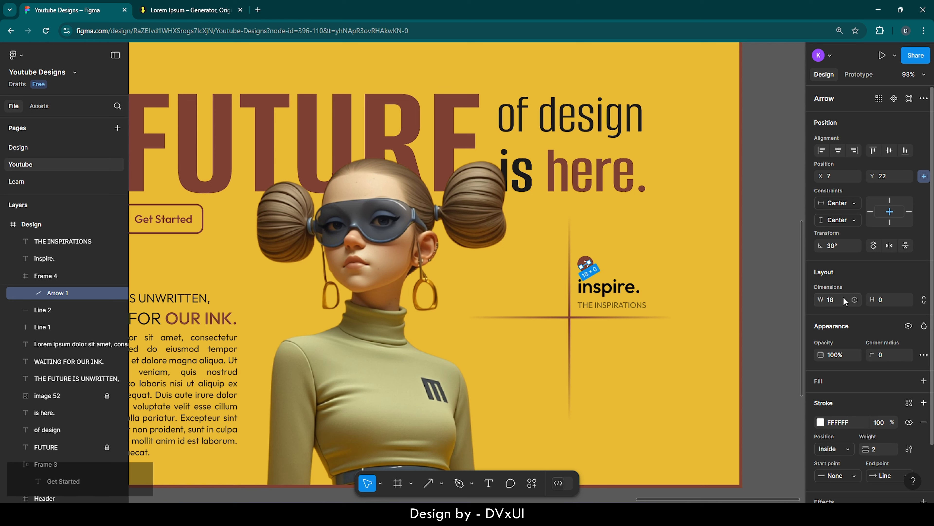
click(838, 150)
Recolor the badge arrow's stroke from white to the page's yellow, E8BA33.
click(820, 422)
click(715, 449)
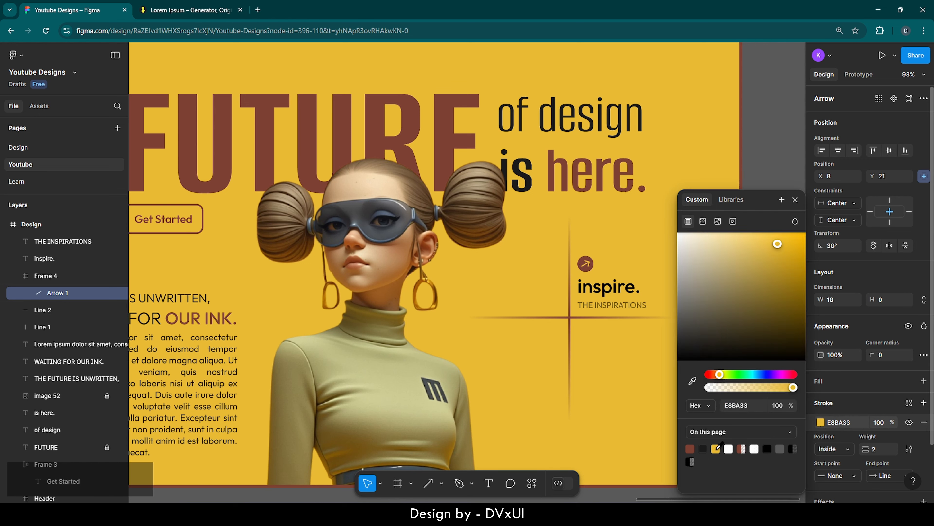
click(625, 375)
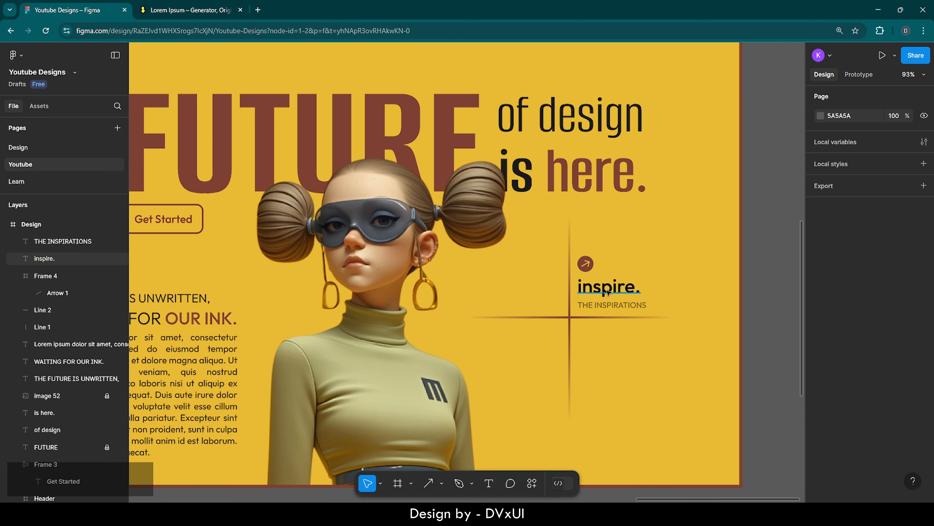
Duplicate the "inspire." and "THE INSPIRATIONS" texts straight down, just below the horizontal line.
scroll(607, 292, up, 3)
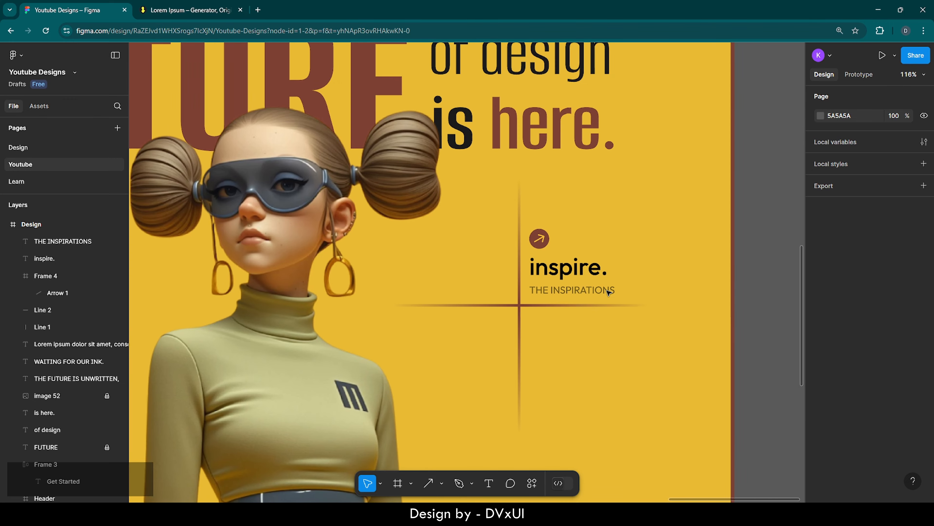
scroll(608, 292, up, 3)
scroll(608, 291, down, 1)
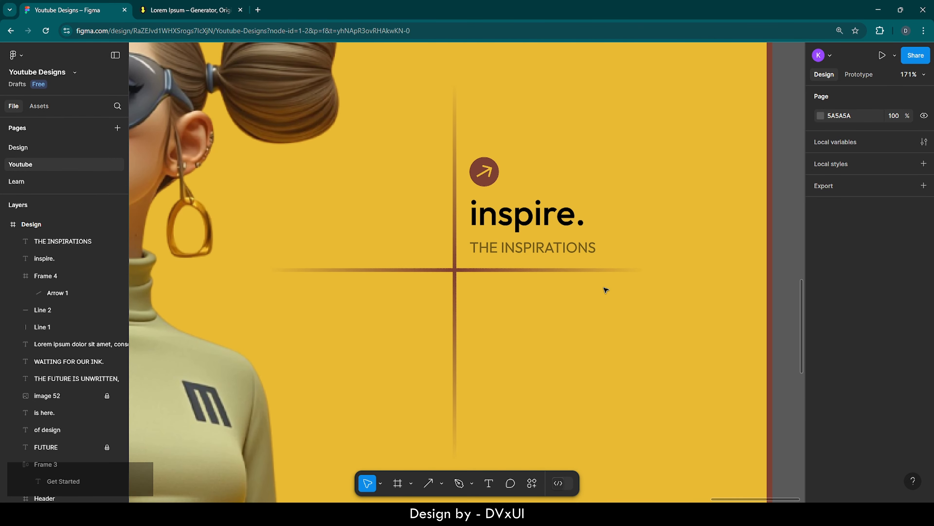
click(536, 217)
shift+click(533, 247)
drag(548, 224, 548, 312)
Rewrite the duplicated texts below the line as "service." and "OUR UNI SERVICES".
double_click(549, 313)
text(service.)
double_click(561, 340)
text(OUR UNI SERVU)
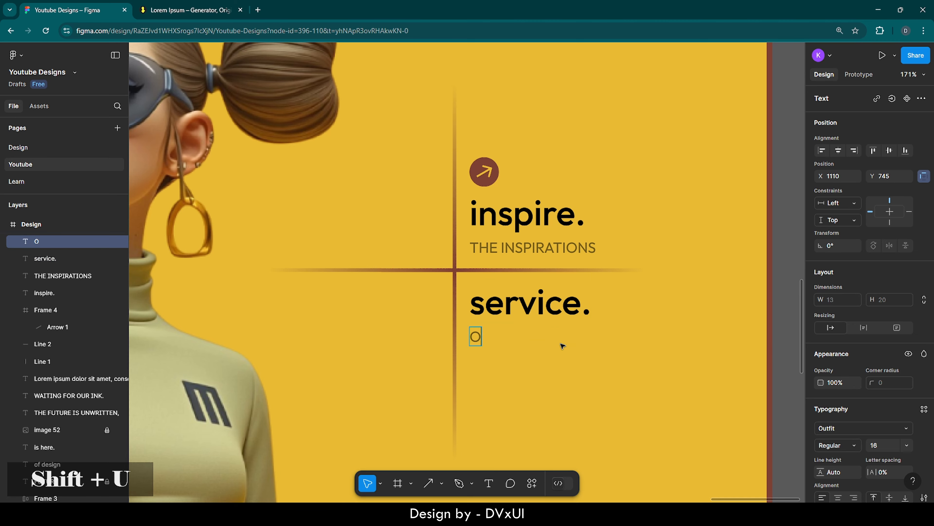
key(BackSpace)
text(ICES)
click(688, 338)
Duplicate the arrow badge and place the copy directly under the "OUR UNI SERVICES" text.
click(485, 173)
key(ctrl+c)
key(ctrl+v)
drag(485, 172, 485, 374)
Nudge the "OUR UNI SERVICES" text up to Y 743 and the badge beneath it up to Y 776.
click(550, 336)
key(Up)
key(Up)
click(485, 372)
key(Up)
key(Up)
key(Up)
key(Up)
Duplicate the "service." caption, its subtitle and its badge to the left of the vertical line, at X 935.
drag(621, 294, 475, 385)
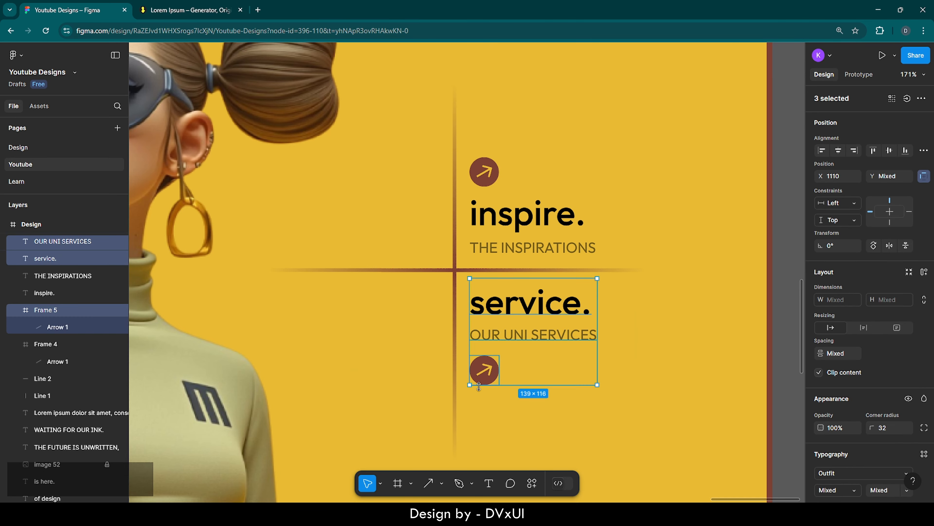
key(ctrl+c)
key(ctrl+v)
key(shift+Left)
key(shift+Left)
key(shift+Left)
key(shift+Left)
key(shift+Left)
key(shift+Left)
key(shift+Left)
key(shift+Left)
key(shift+Left)
key(shift+Left)
key(shift+Left)
key(shift+Left)
key(shift+Left)
key(shift+Left)
key(shift+Left)
key(shift+Left)
key(shift+Left)
key(shift+Left)
key(Left)
key(Left)
key(Right)
key(Right)
key(Right)
key(Right)
key(Right)
key(Right)
key(Right)
key(Left)
key(Right)
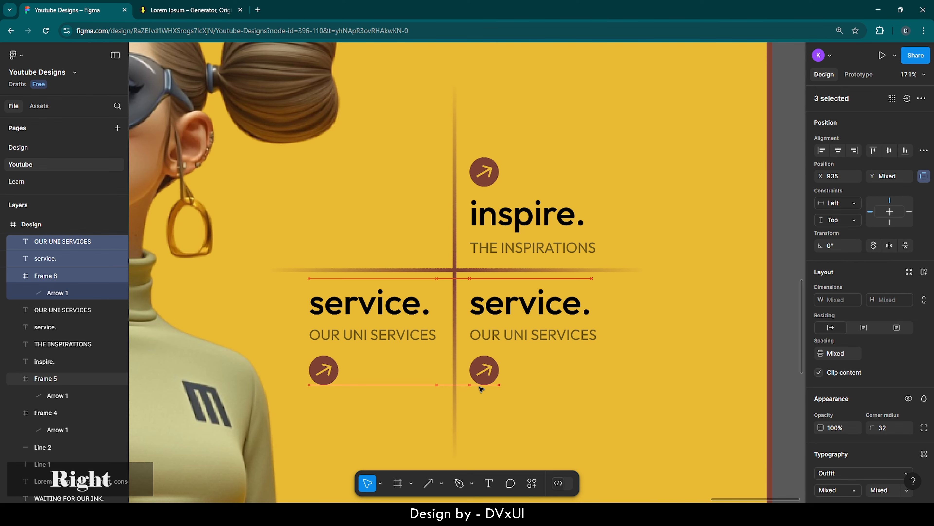
Rewrite the copied caption left of the vertical line as "designs." with the subtitle "DESIGN COLLECTION".
double_click(395, 308)
text(designs.)
click(413, 382)
double_click(424, 334)
key(BackSpace)
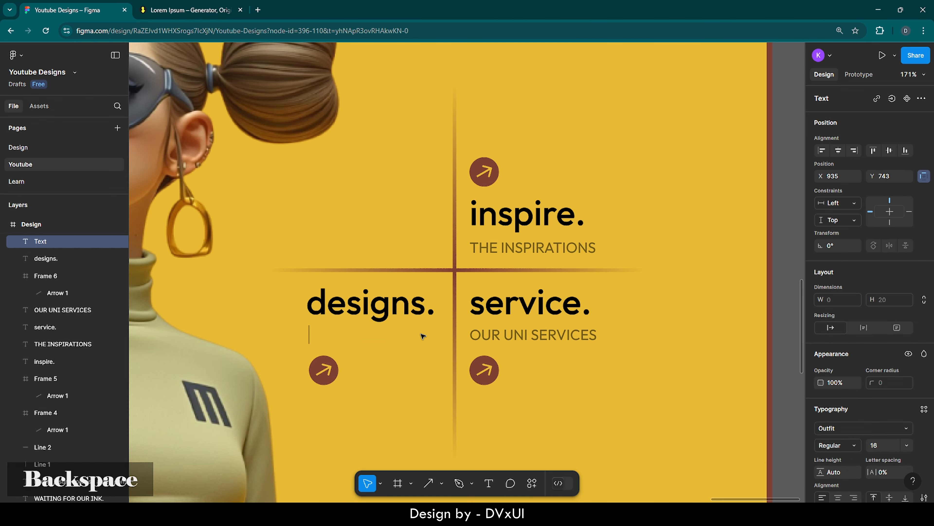
text(DESIGN COLLECTION)
key(Escape)
Shift the "DESIGN COLLECTION" text left to X 913 so it ends level with the "designs." text.
key(shift+Left)
key(shift+Left)
key(shift+Left)
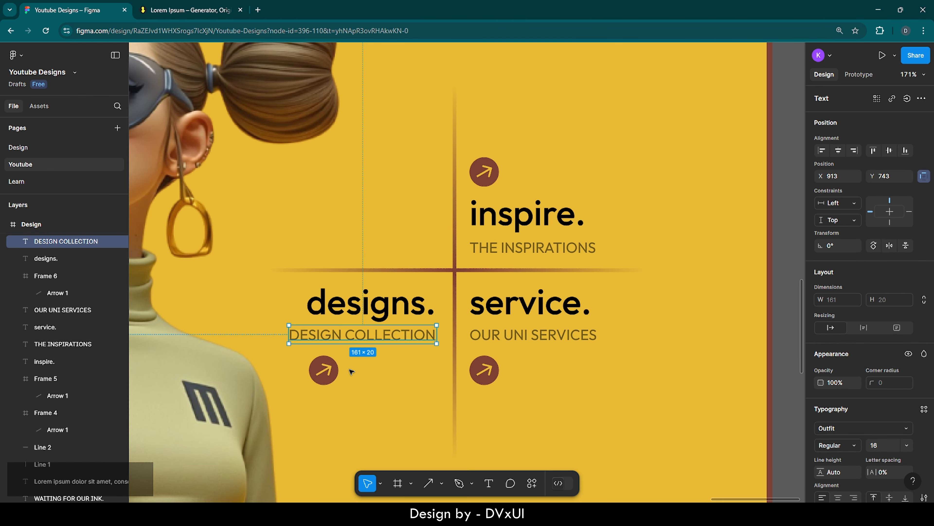
Move the arrow badge under "DESIGN COLLECTION" right until it aligns with that text's right edge.
click(331, 371)
key(shift+Right)
key(shift+Right)
key(shift+Right)
key(shift+Right)
key(shift+Right)
key(shift+Right)
key(shift+Right)
key(shift+Right)
key(shift+Right)
key(shift+Right)
key(shift+Right)
key(shift+Right)
key(shift+Right)
key(shift+Right)
key(shift+Right)
key(Left)
key(Left)
key(Left)
click(484, 372)
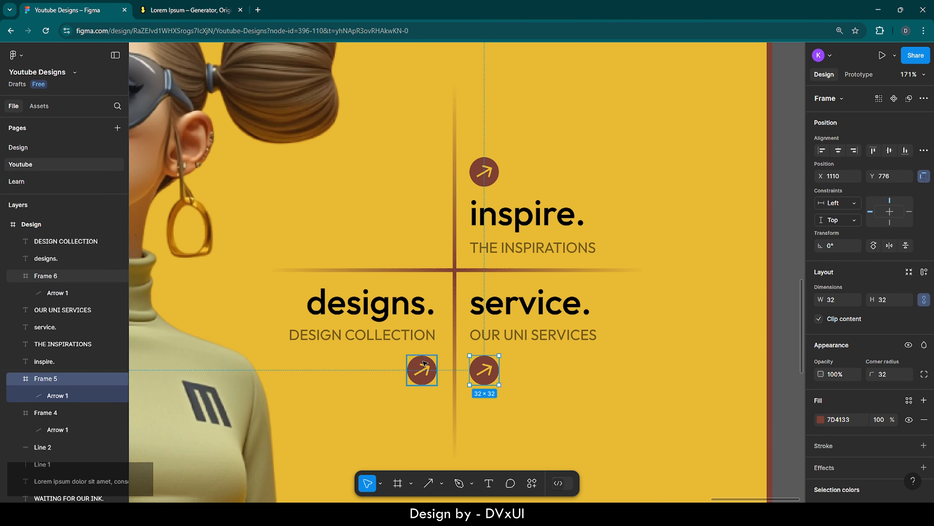
Duplicate the "inspire." caption, its subtitle and its badge to the left of the vertical line, at X 936.
drag(522, 140, 494, 242)
key(ctrl+d)
key(shift+Left)
key(shift+Left)
key(shift+Left)
key(shift+Left)
key(shift+Left)
key(shift+Left)
key(shift+Left)
key(shift+Left)
key(shift+Left)
key(shift+Left)
key(shift+Left)
key(shift+Left)
key(shift+Left)
key(shift+Left)
key(shift+Left)
key(shift+Left)
key(shift+Left)
key(shift+Left)
key(shift+Left)
key(shift+Left)
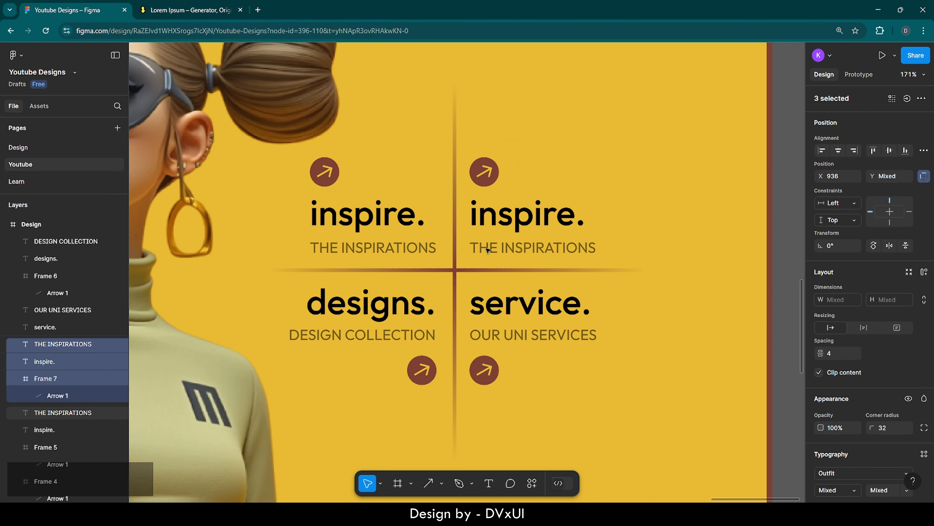
Rewrite the copied "inspire." caption as "search." with the subtitle "SEARCH INTERESTS".
click(329, 171)
double_click(386, 215)
text(search)
key(Escape)
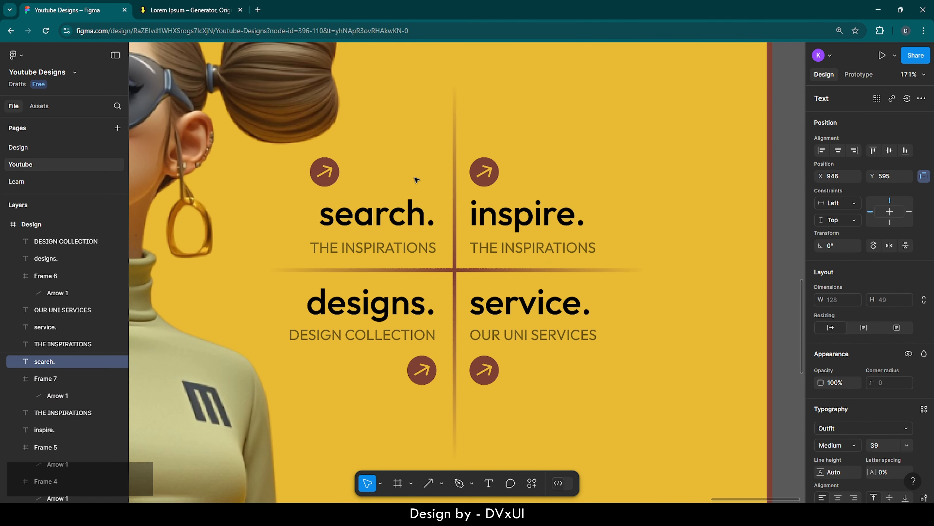
triple_click(414, 250)
text(SEARGH INTERESTS)
key(Escape)
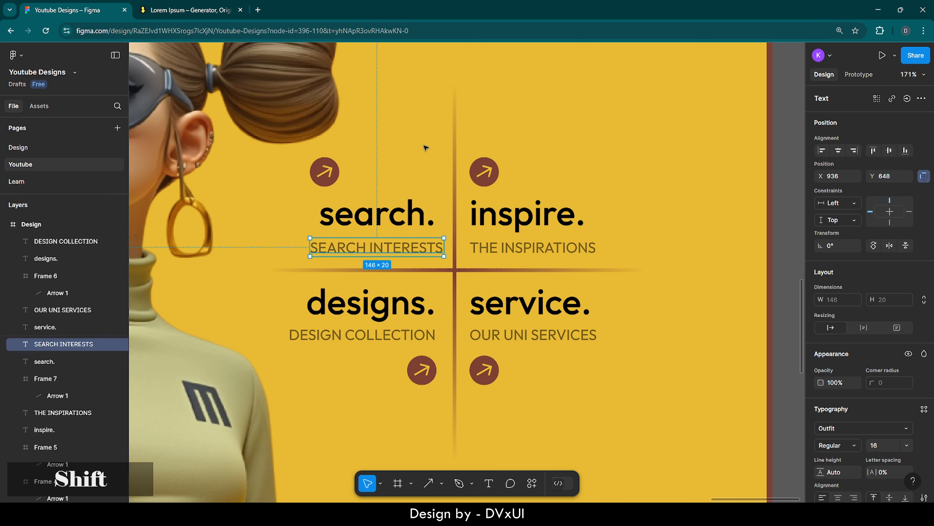
Align the "SEARCH INTERESTS" text and its arrow badge with the right edge of the "search." text.
key(shift+Left)
key(Left)
click(324, 170)
key(shift+Right)
key(shift+Right)
key(shift+Right)
key(shift+Right)
key(shift+Right)
key(shift+Right)
key(shift+Right)
key(shift+Right)
key(shift+Right)
key(shift+Right)
key(shift+Right)
key(shift+Right)
key(shift+Right)
key(shift+Right)
key(shift+Right)
key(shift+Right)
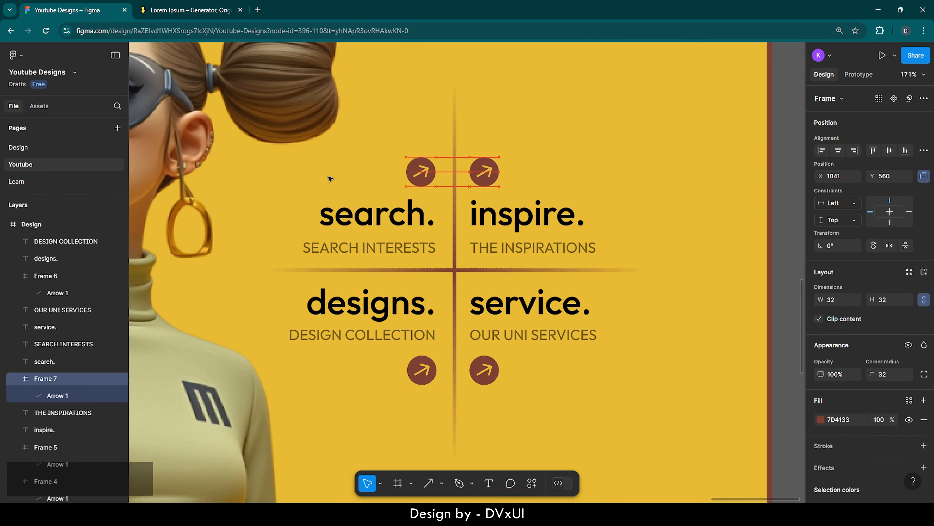
key(Down)
Recolor the black text in the four captions around the crossed lines to 1B1B1B.
scroll(320, 176, up, 2)
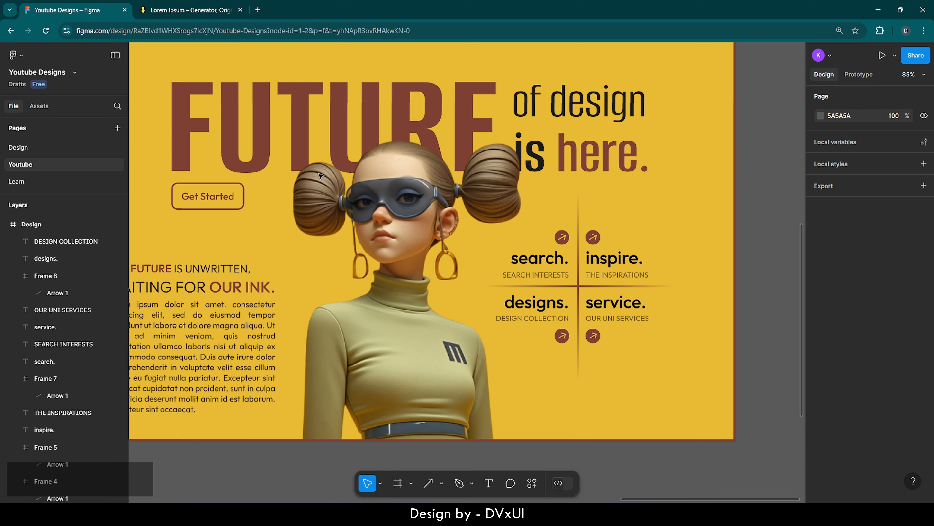
drag(695, 212, 495, 368)
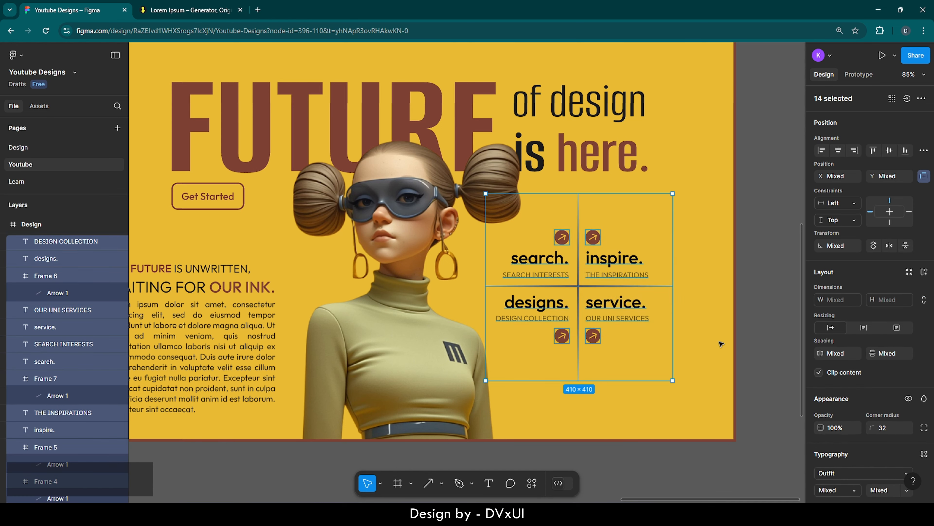
scroll(883, 368, down, 10)
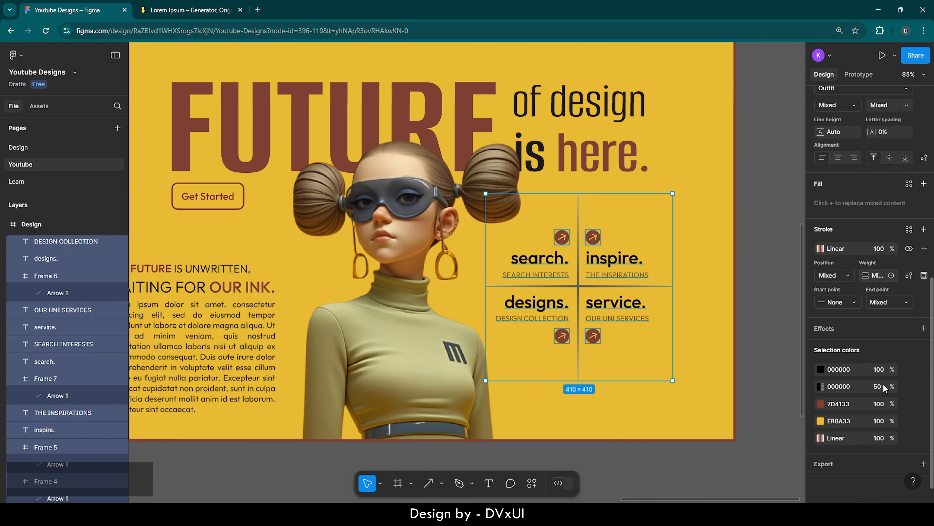
click(840, 370)
key(BackSpace)
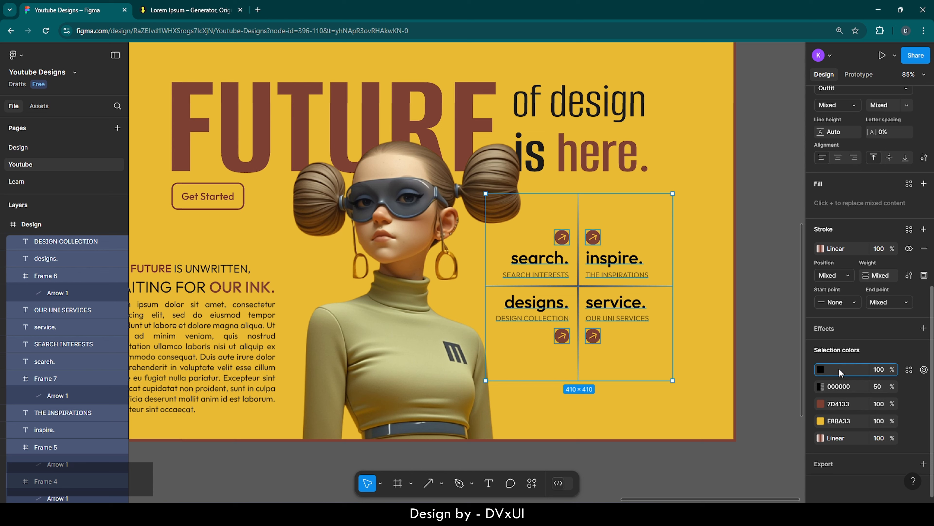
text(1b)
key(Return)
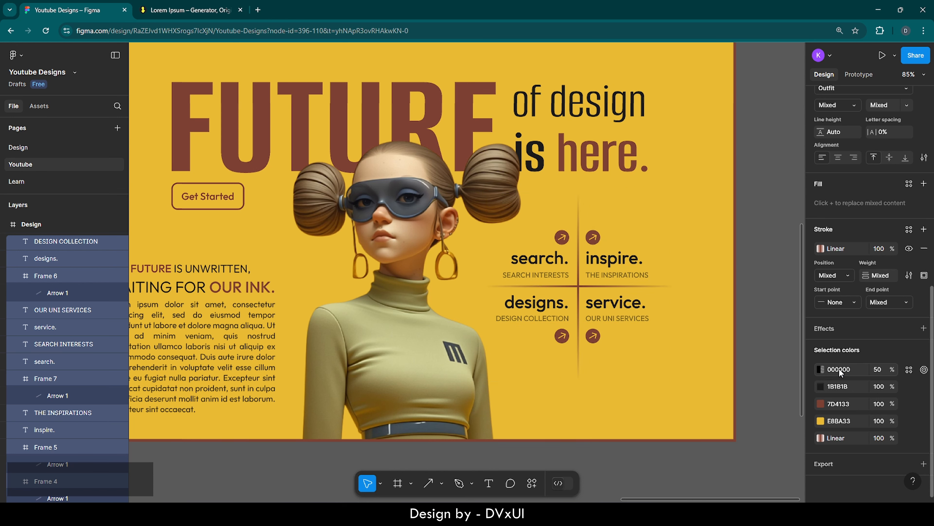
click(708, 354)
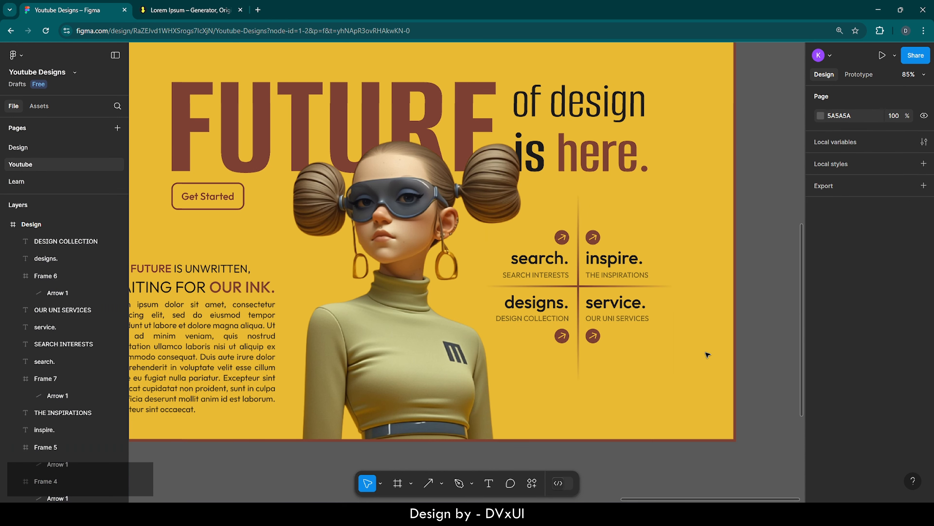
Copy the barcode graphic from the Resources frame and paste it into the Design frame.
scroll(707, 354, down, 3)
scroll(708, 354, up, 1)
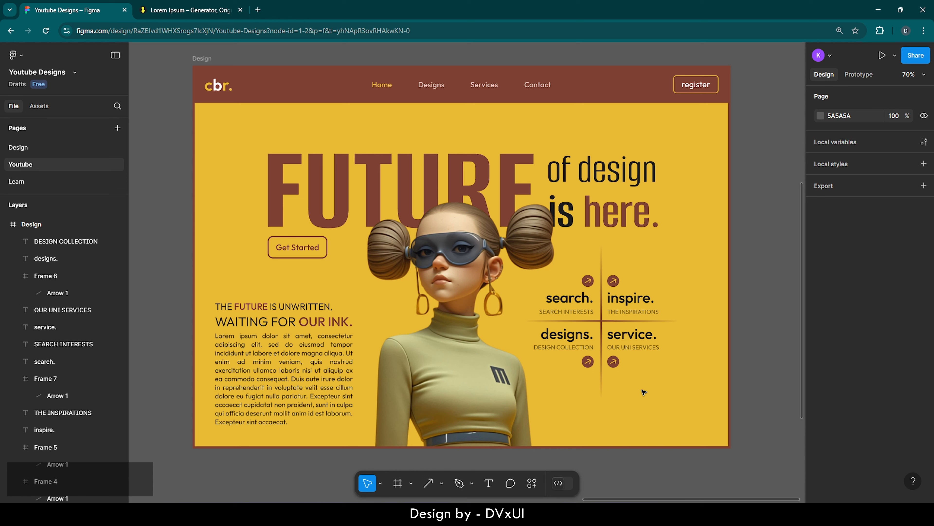
click(5, 224)
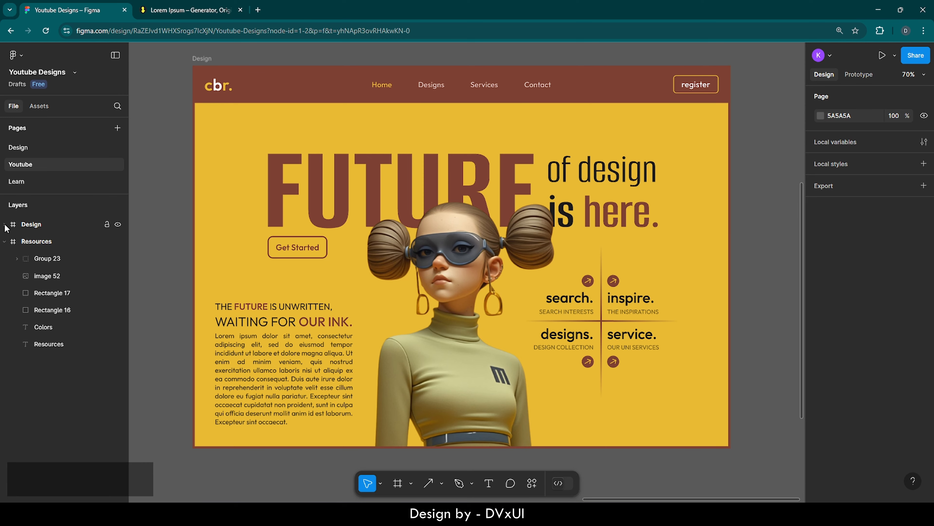
click(13, 241)
key(shift+2)
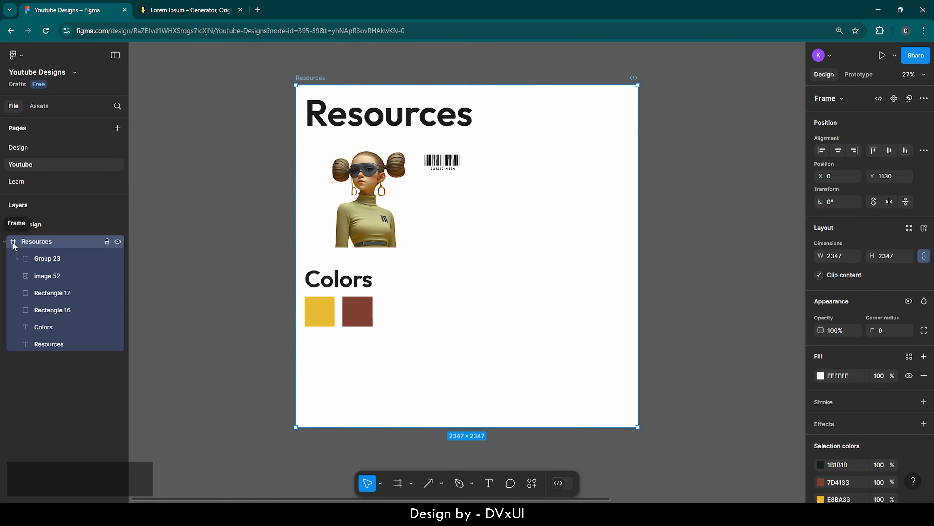
click(435, 165)
key(ctrl+c)
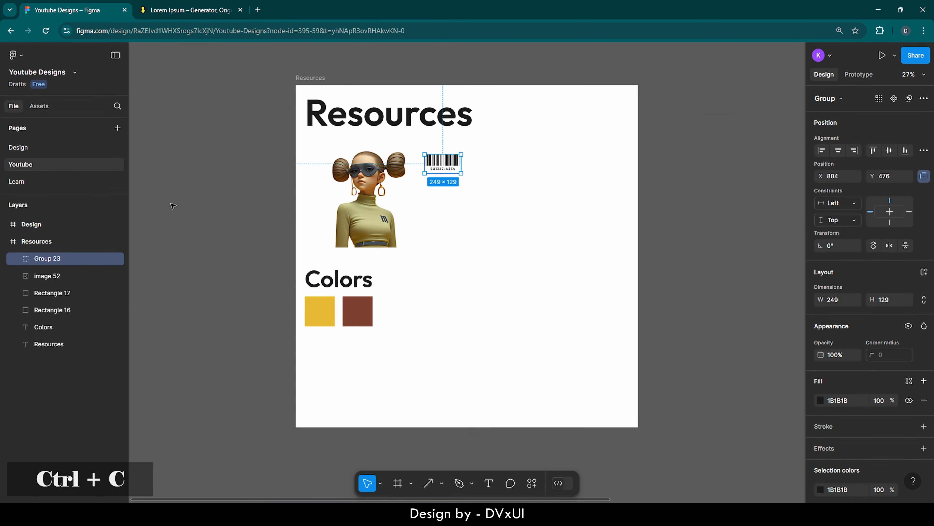
click(14, 225)
key(shift+2)
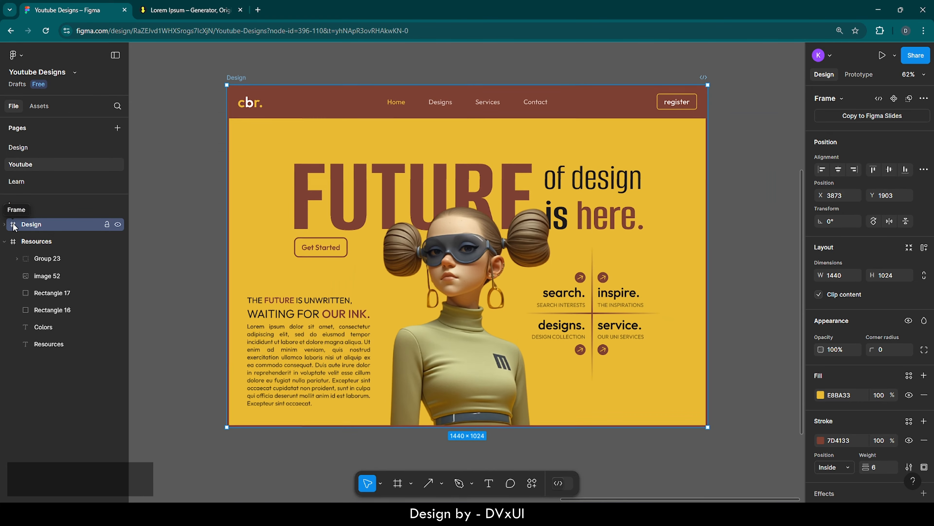
key(ctrl+v)
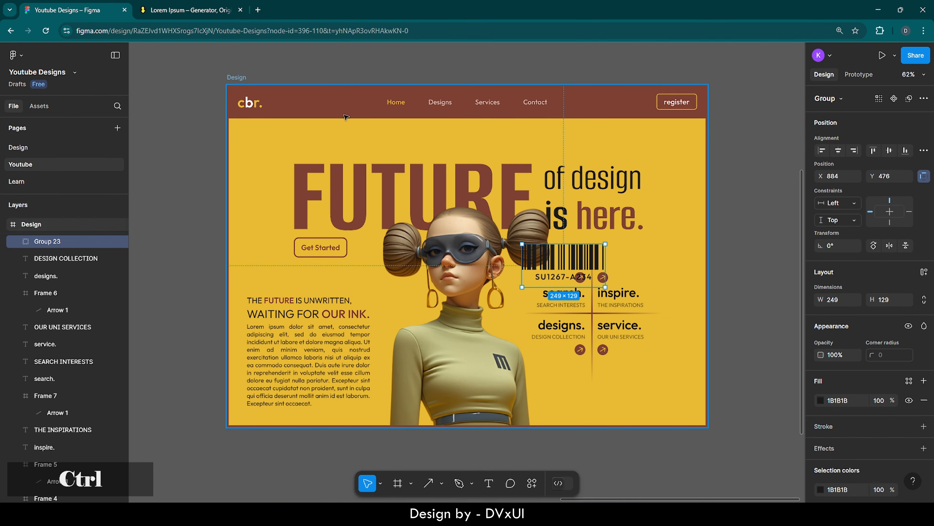
Place the barcode near the lower-right corner of the design at X 1131, with similar gaps to both frame edges.
drag(565, 262, 645, 391)
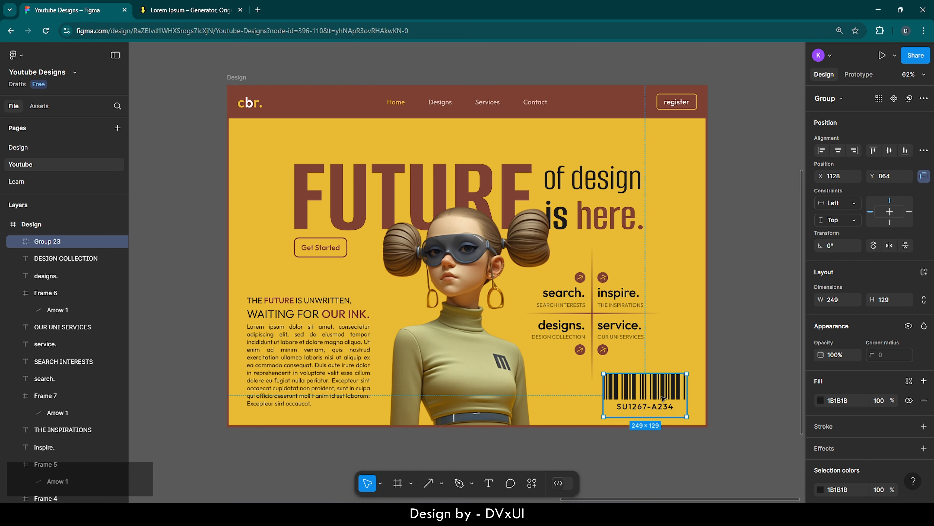
scroll(684, 401, up, 5)
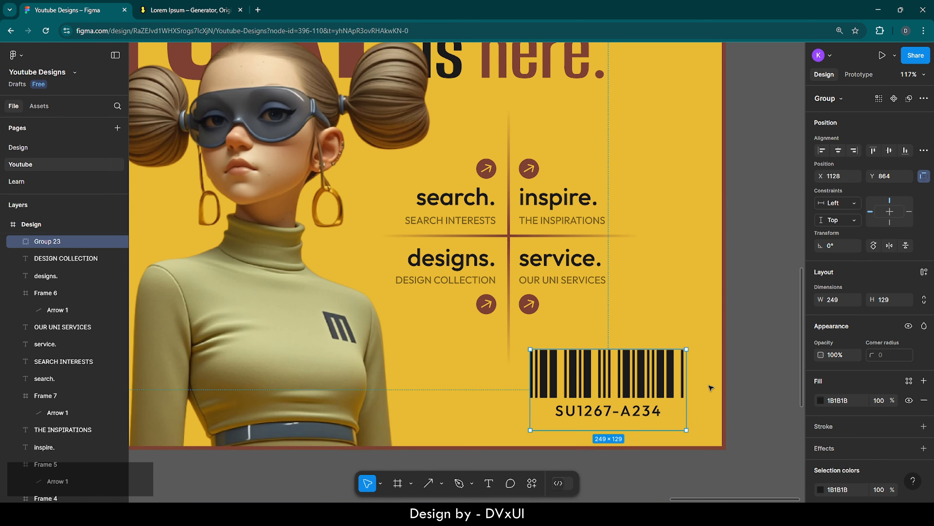
key(alt)
key(Right)
key(Right)
key(Right)
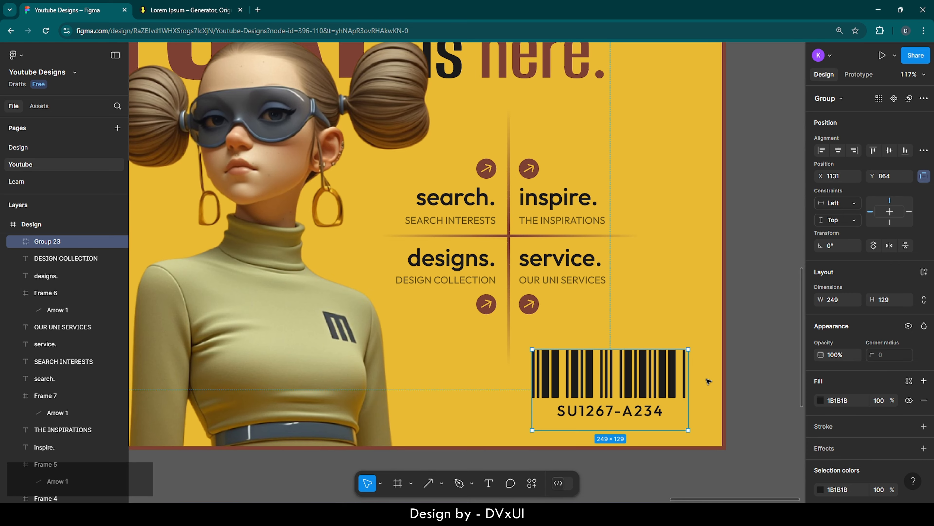
key(alt)
key(Escape)
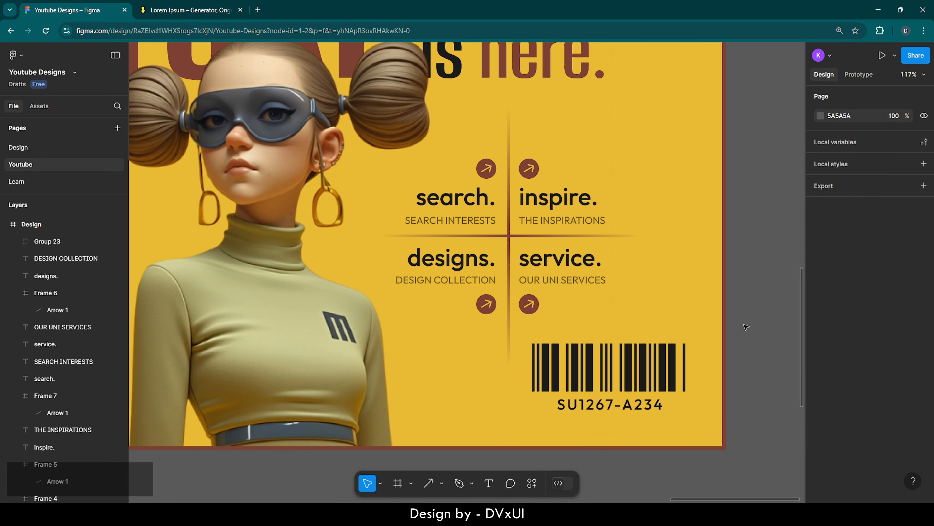
Shift the crossed lines with all four captions and arrow badges left and slightly up, balancing the space between the character and barcode.
scroll(711, 381, down, 5)
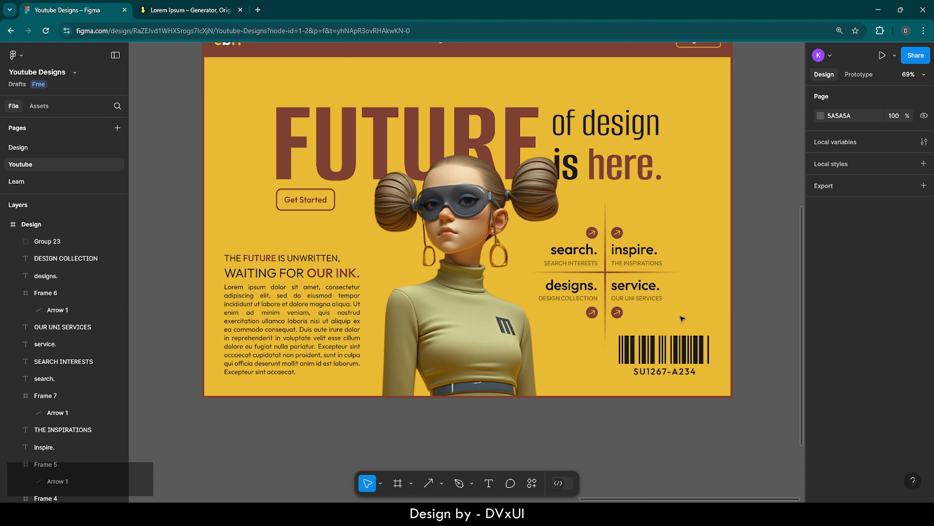
drag(682, 322, 577, 231)
key(shift+Left)
key(shift+Left)
key(shift+Left)
key(shift+Left)
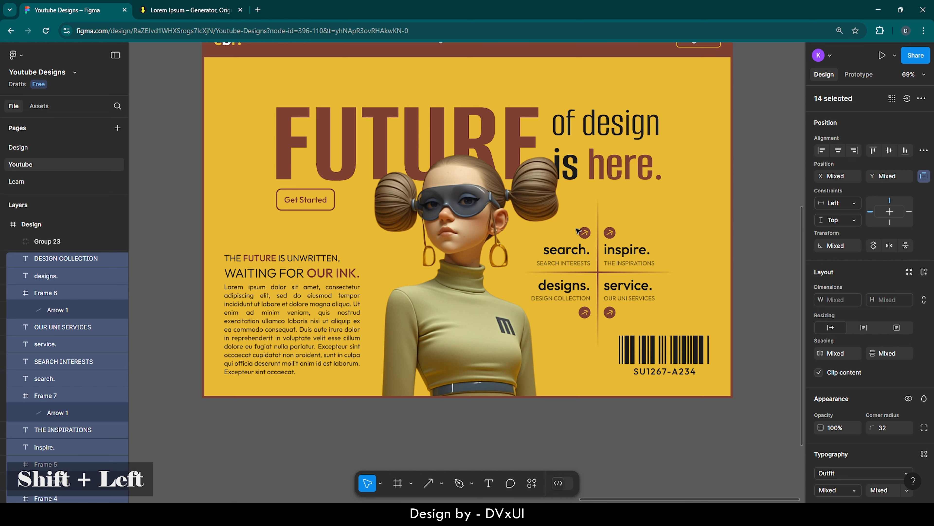
key(shift+Up)
key(shift+Up)
key(shift+Up)
key(shift+Up)
key(shift+Up)
key(shift+Up)
key(shift+Down)
key(shift+Down)
key(shift+Down)
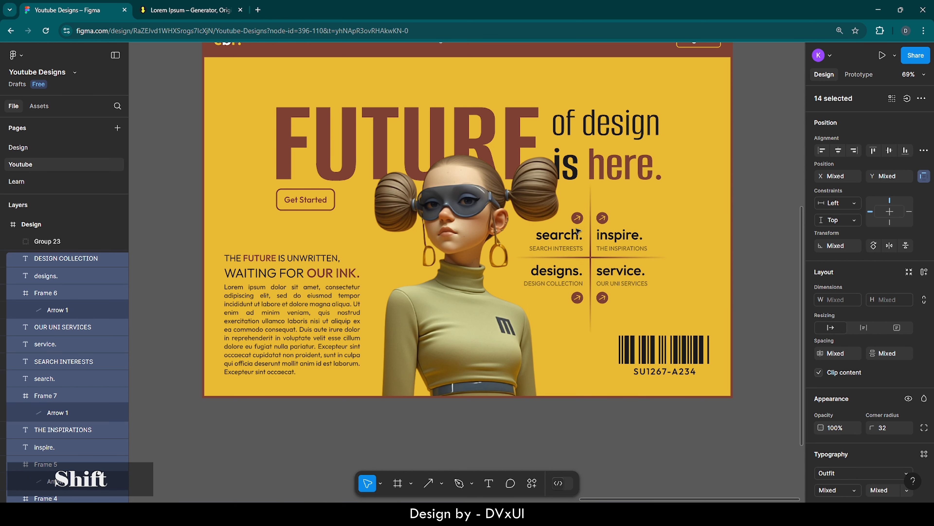
key(shift+Left)
key(Left)
key(Left)
key(Left)
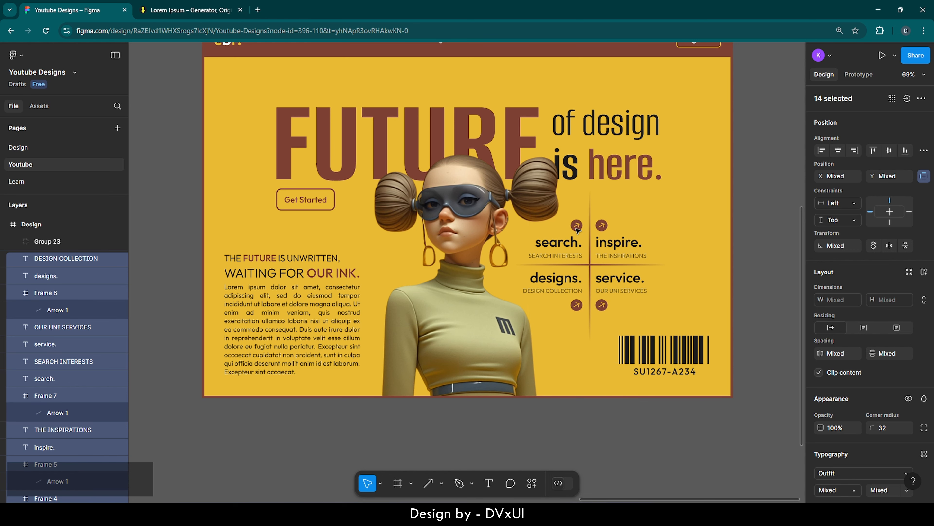
key(Down)
key(Down)
key(Down)
key(Down)
key(Down)
key(Down)
key(Left)
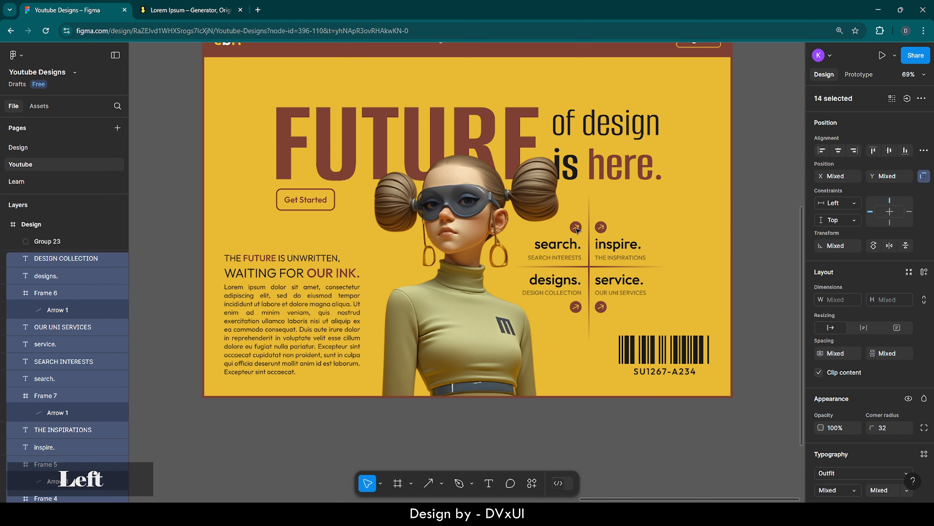
key(Down)
key(Down)
key(Down)
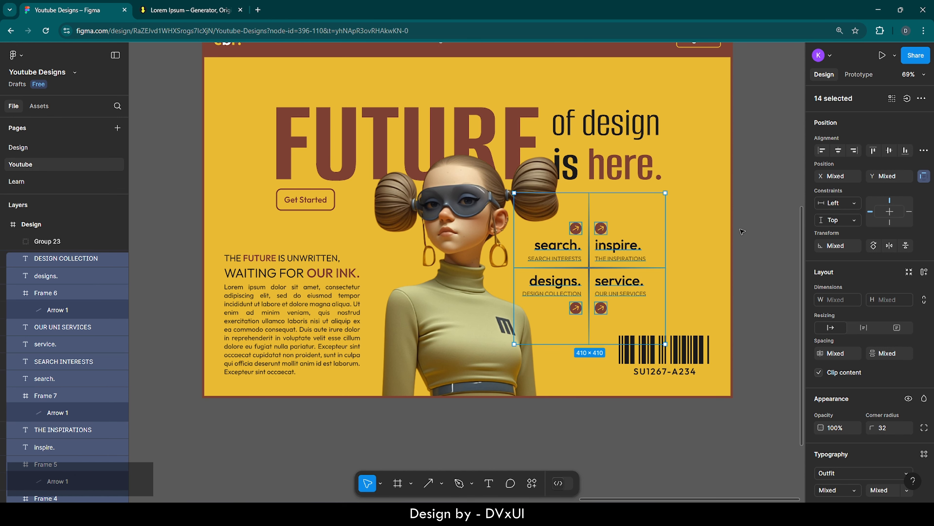
scroll(742, 231, up, 2)
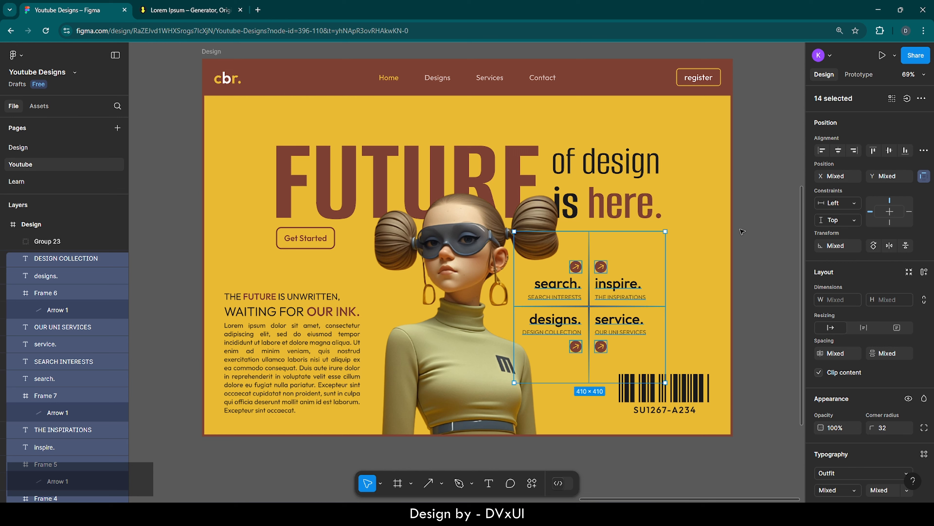
click(742, 231)
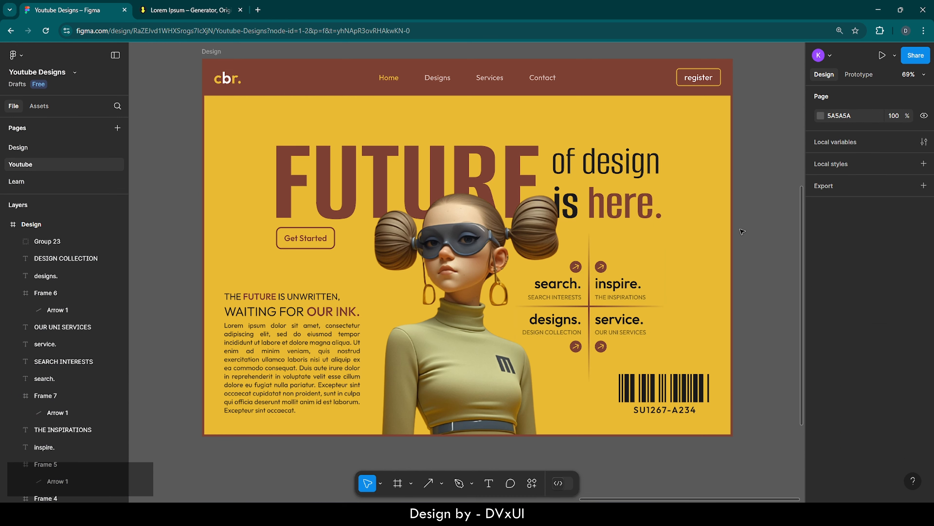
Hide the editor interface and show the canvas in full screen.
right_click(742, 90)
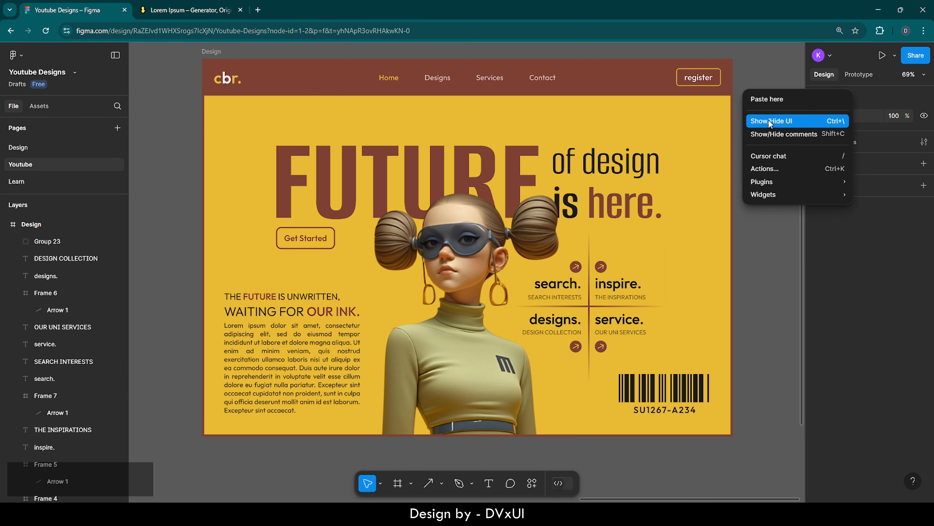
click(777, 123)
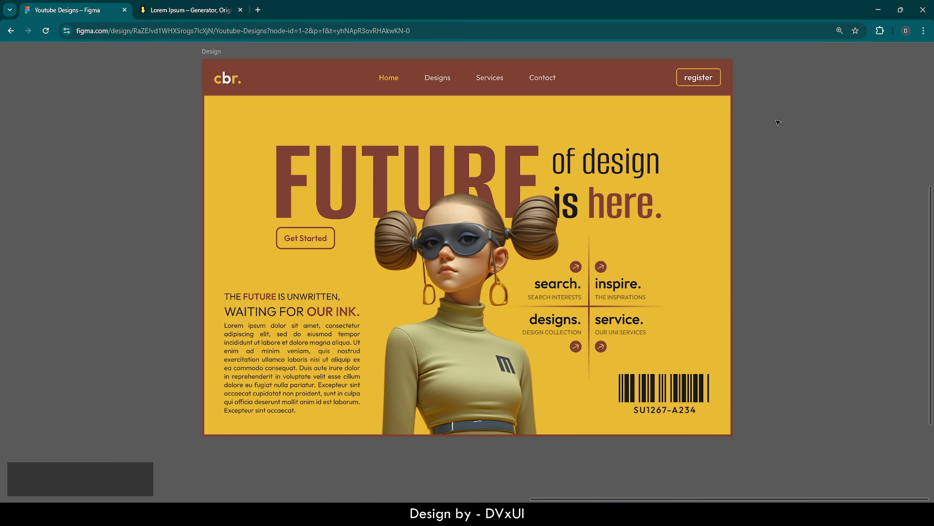
key(F11)
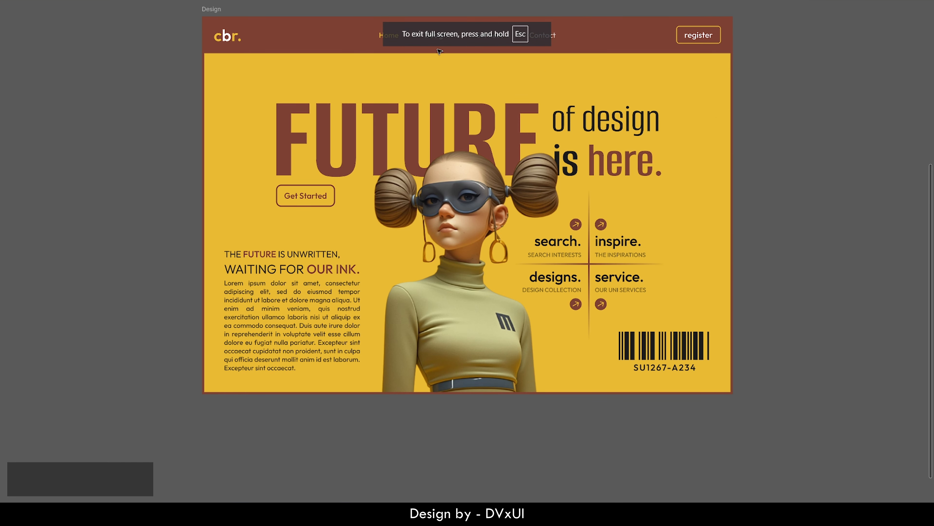
Move the Design frame left and slightly down so it sits centred in the enlarged full-screen view.
scroll(209, 15, up, 3)
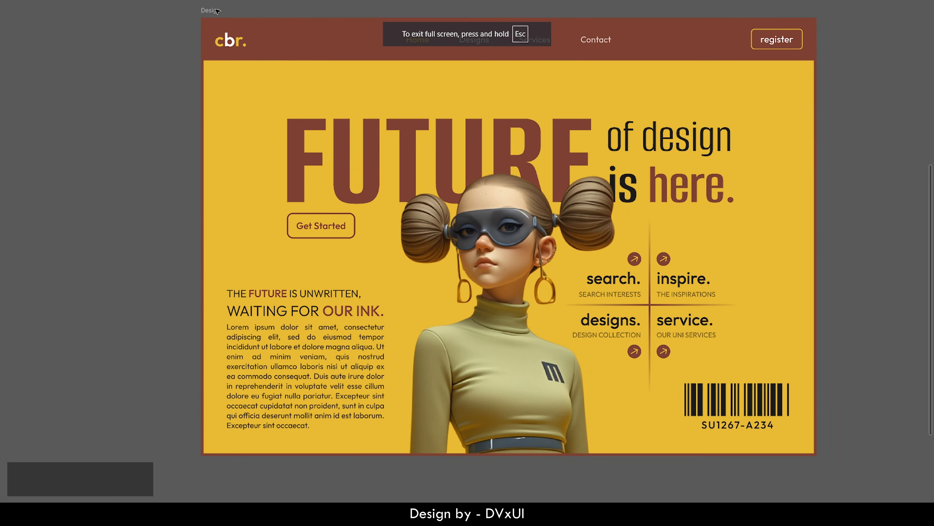
drag(223, 14, 174, 27)
click(257, 21)
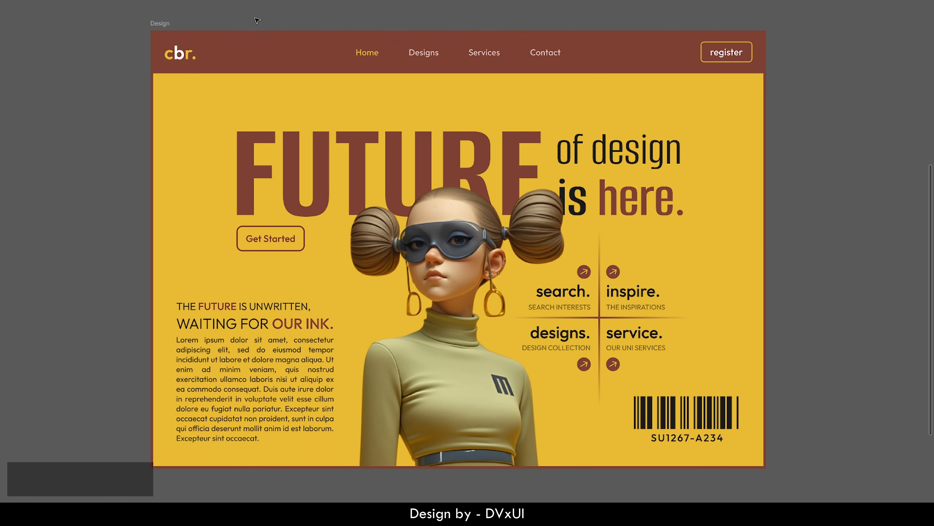